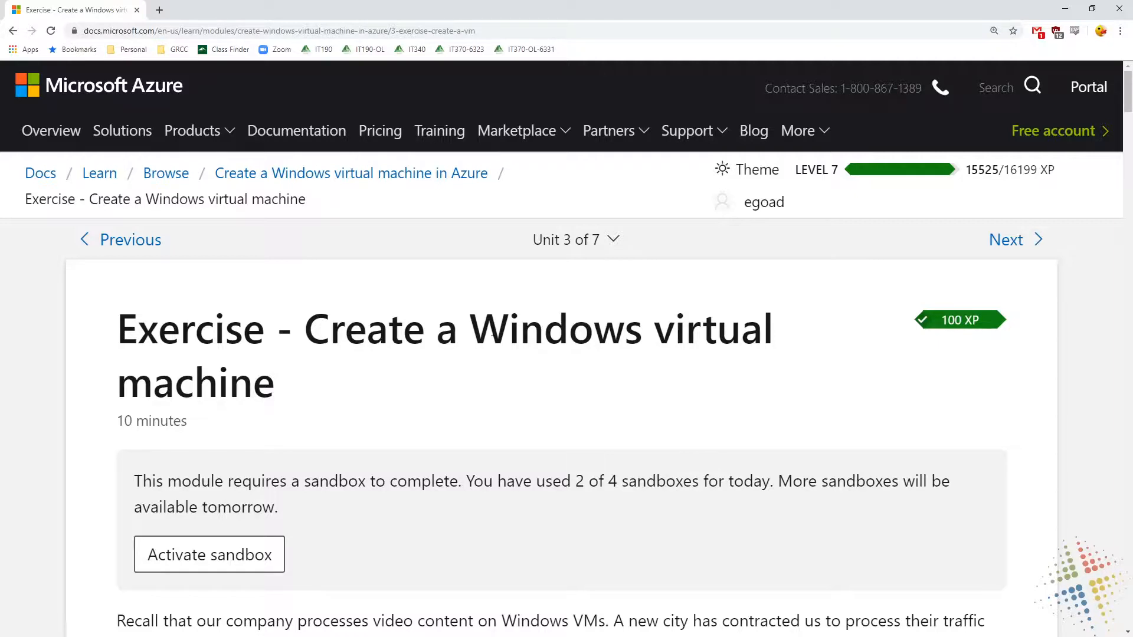
Activate the sandbox for the Windows virtual machine exercise and open the Azure portal from the exercise page
left_click(261, 555)
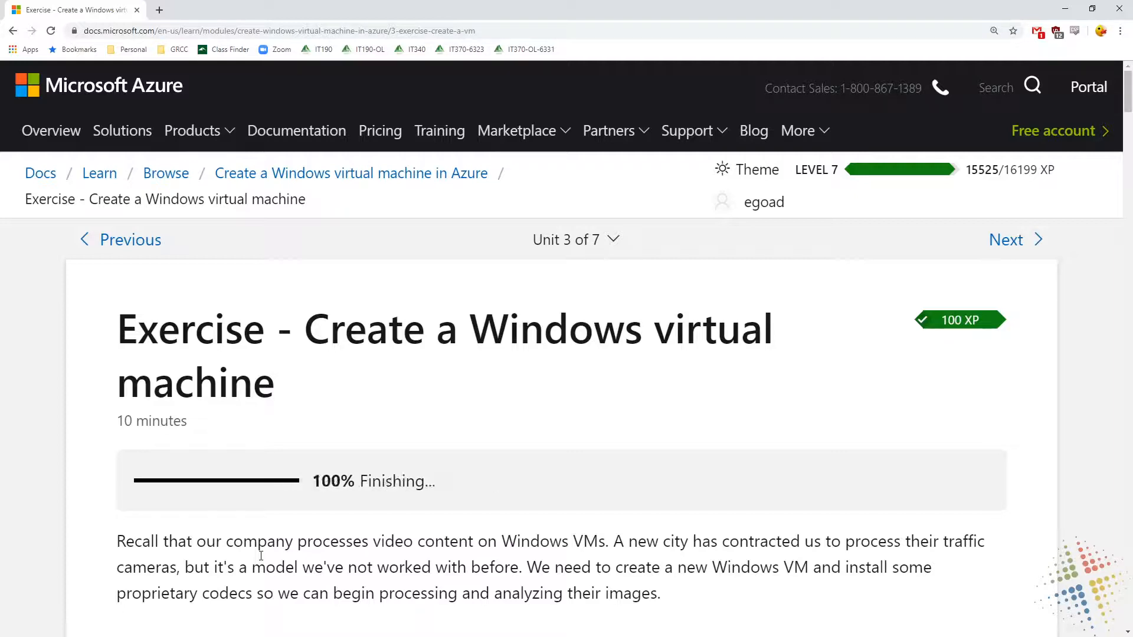
scroll(491, 508, "down", 8)
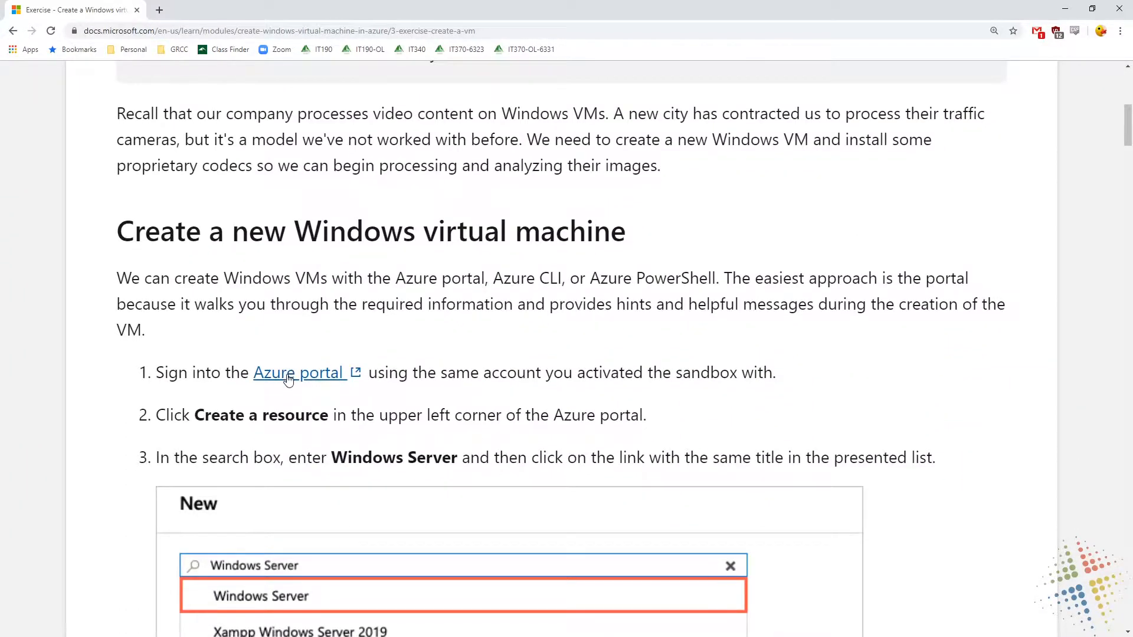
left_click(288, 379)
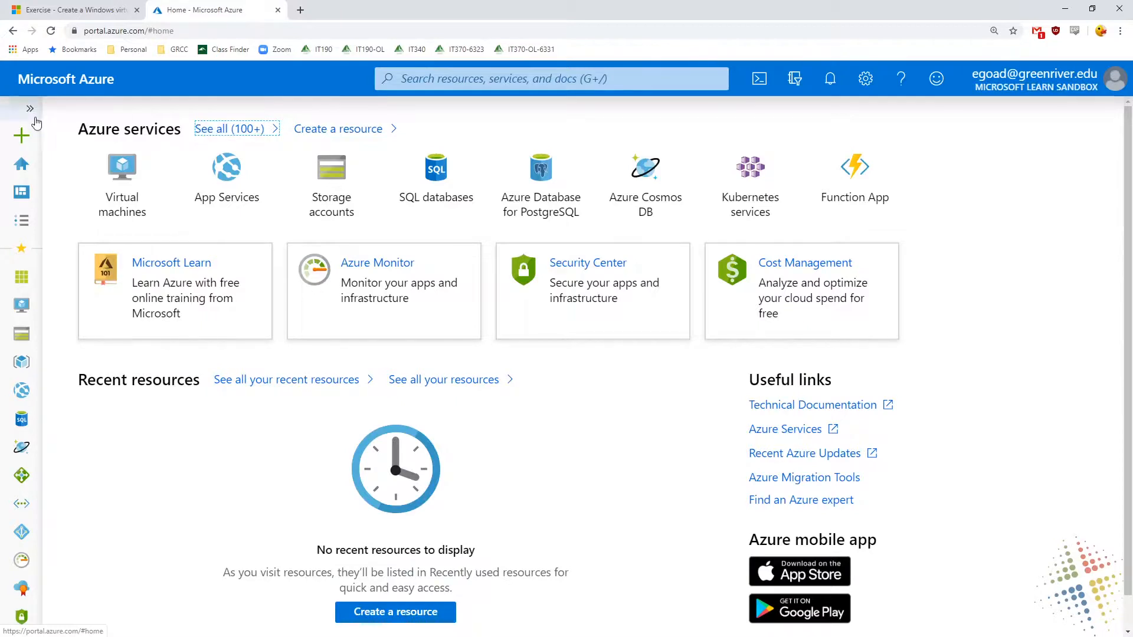
Start creating a new Windows Server 2016 Datacenter virtual machine from the Marketplace's popular Get started resources
left_click(30, 109)
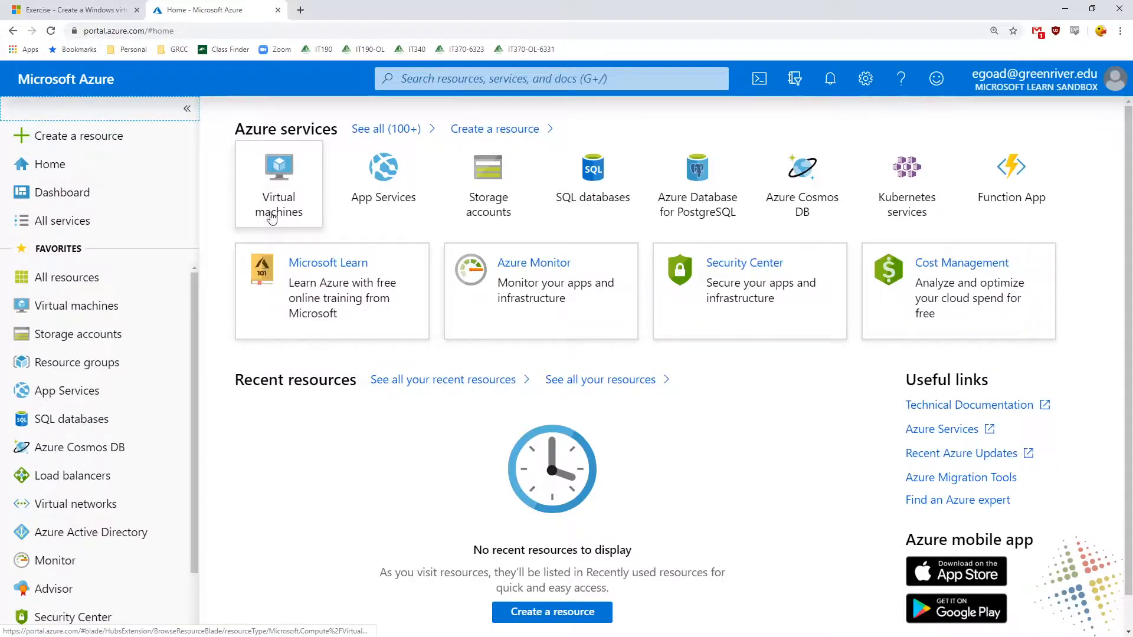
left_click(107, 148)
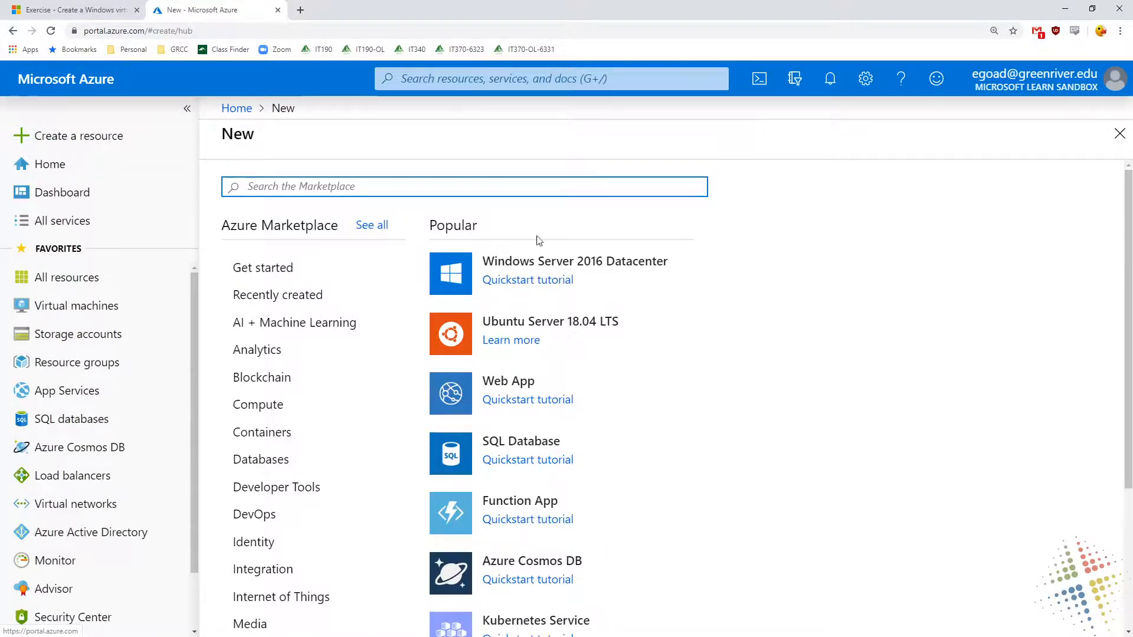
double_click(472, 228)
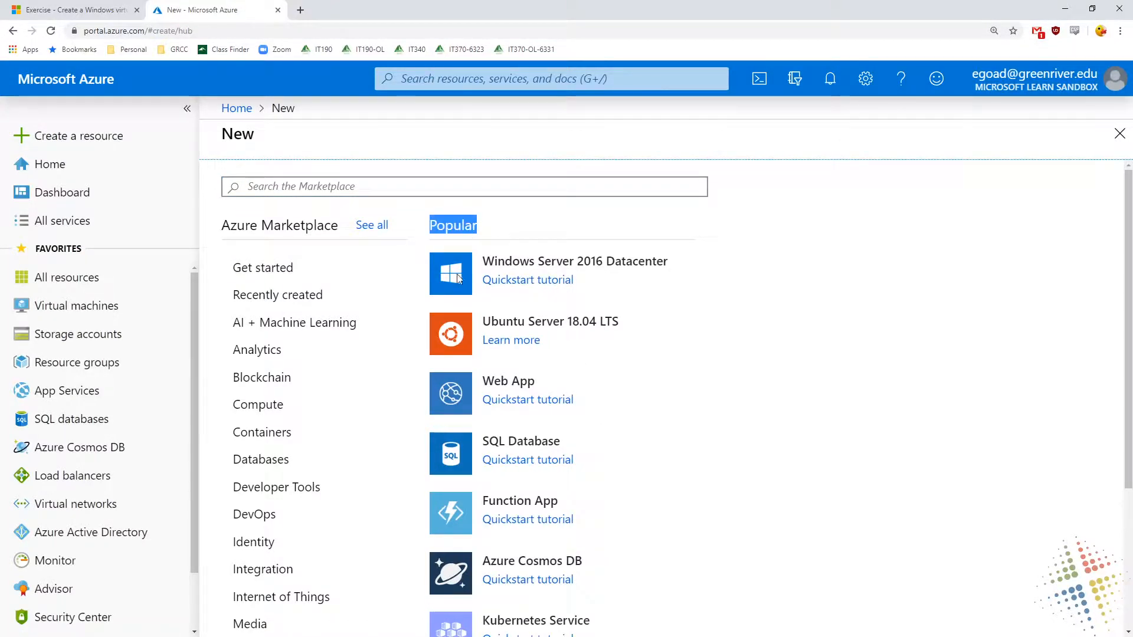
left_click(308, 412)
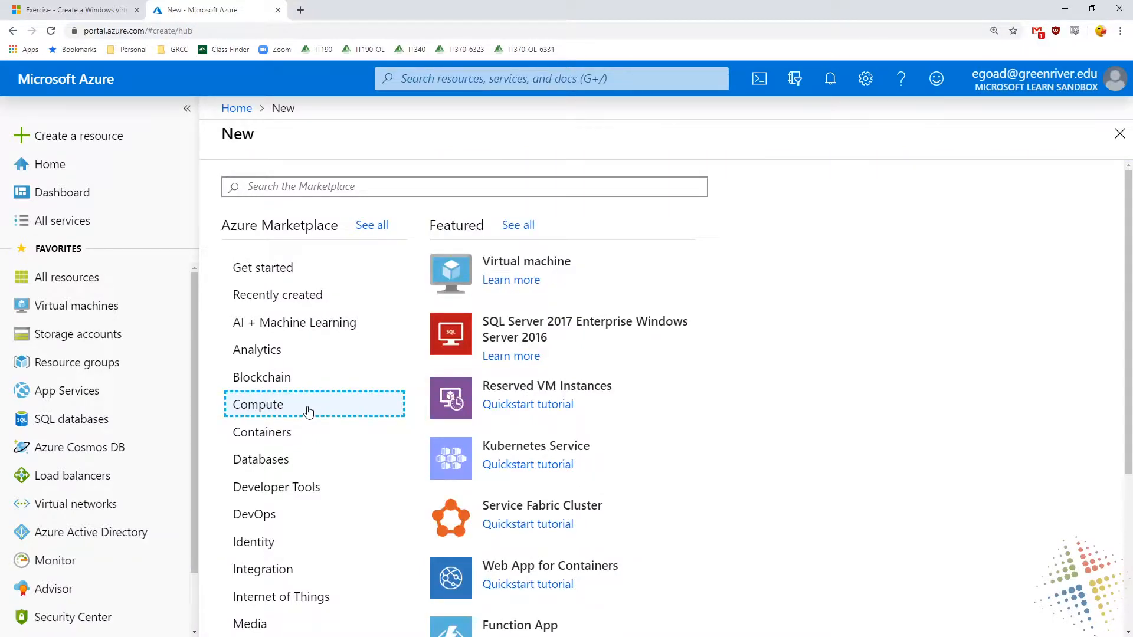
scroll(671, 384, "down", 4)
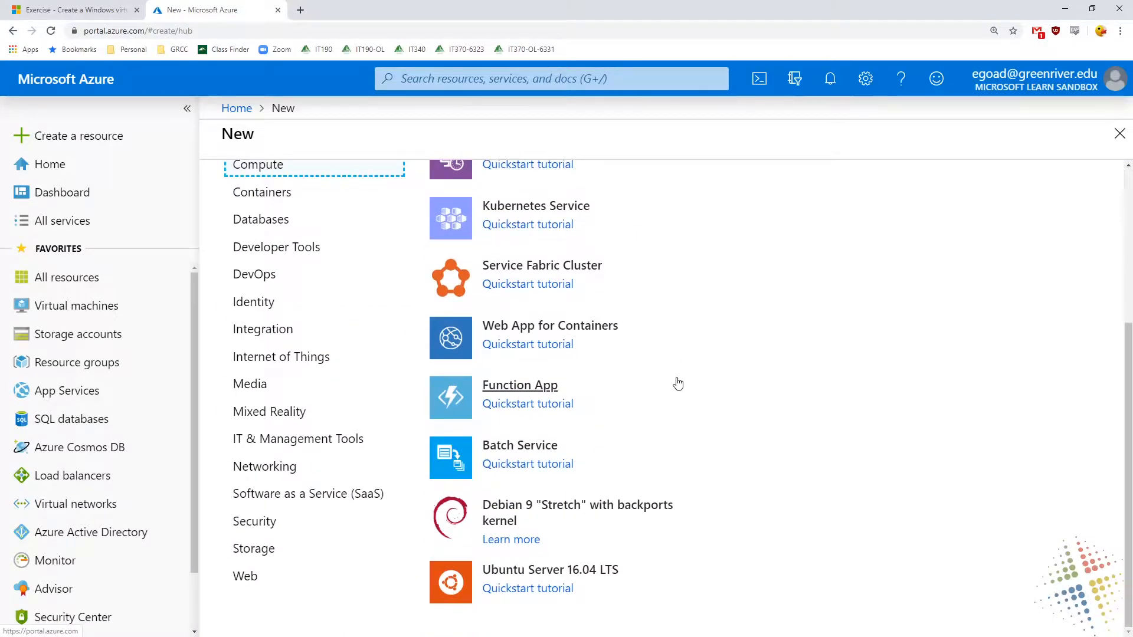
scroll(677, 384, "up", 4)
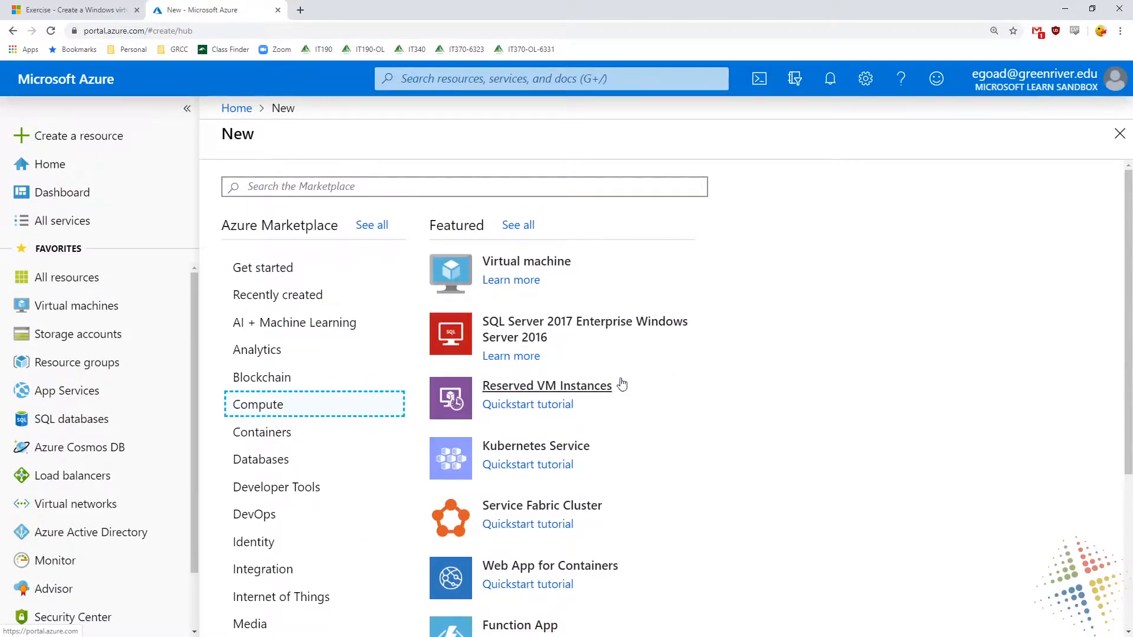
left_click(271, 269)
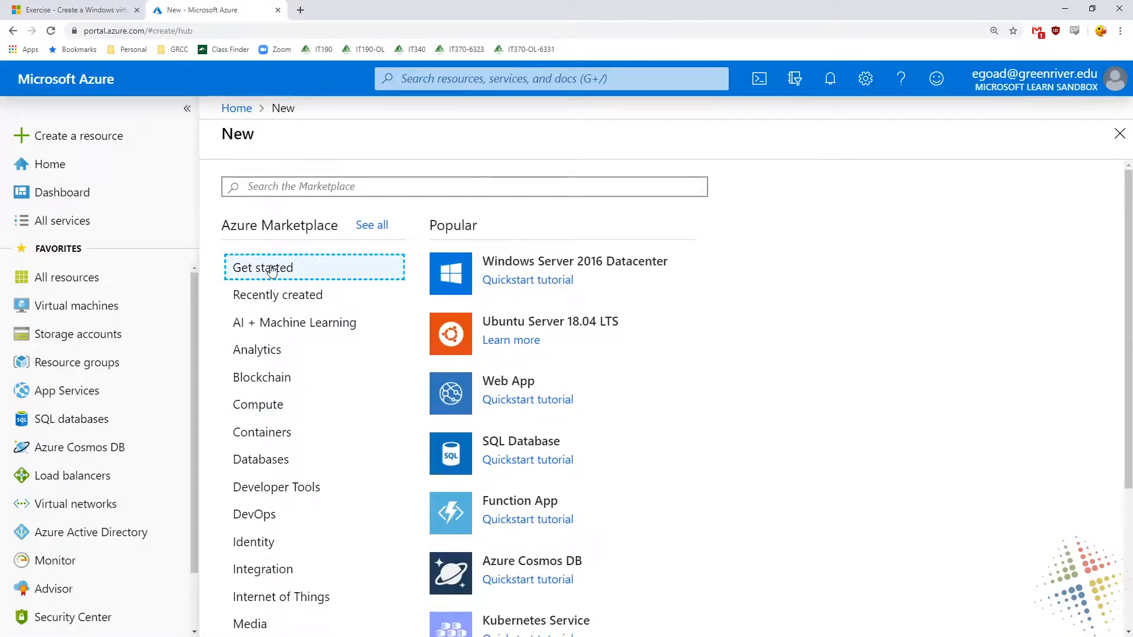
left_click(624, 267)
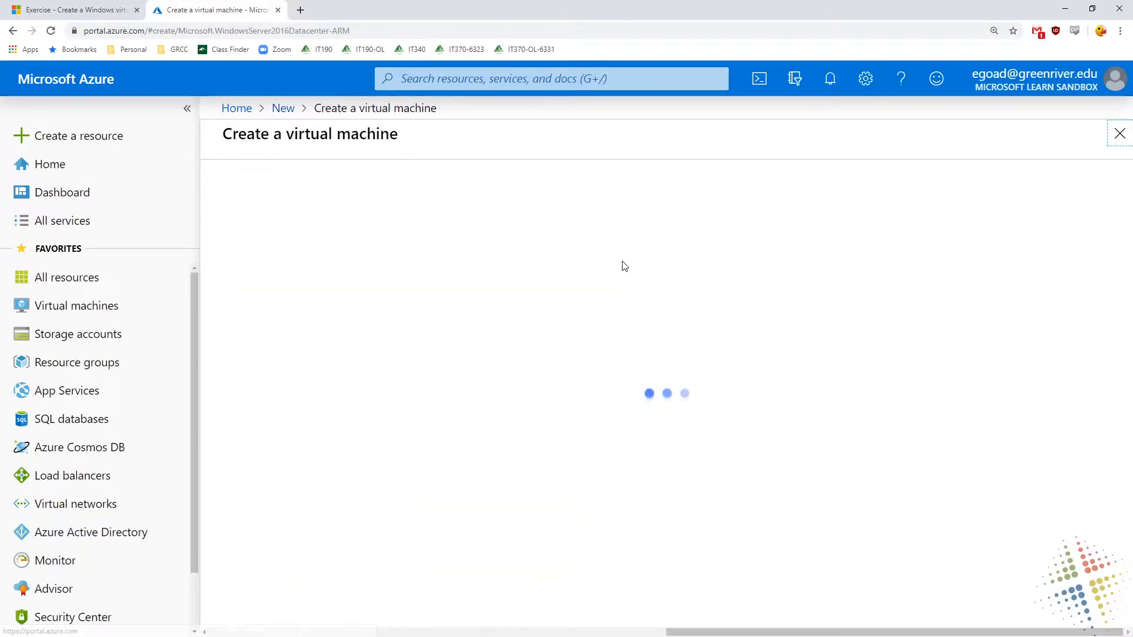
Assign the virtual machine to the existing resource group Learn-3f4cfe89-c388-4c20-a051-c27a5631d8ea
scroll(844, 248, "down", 2)
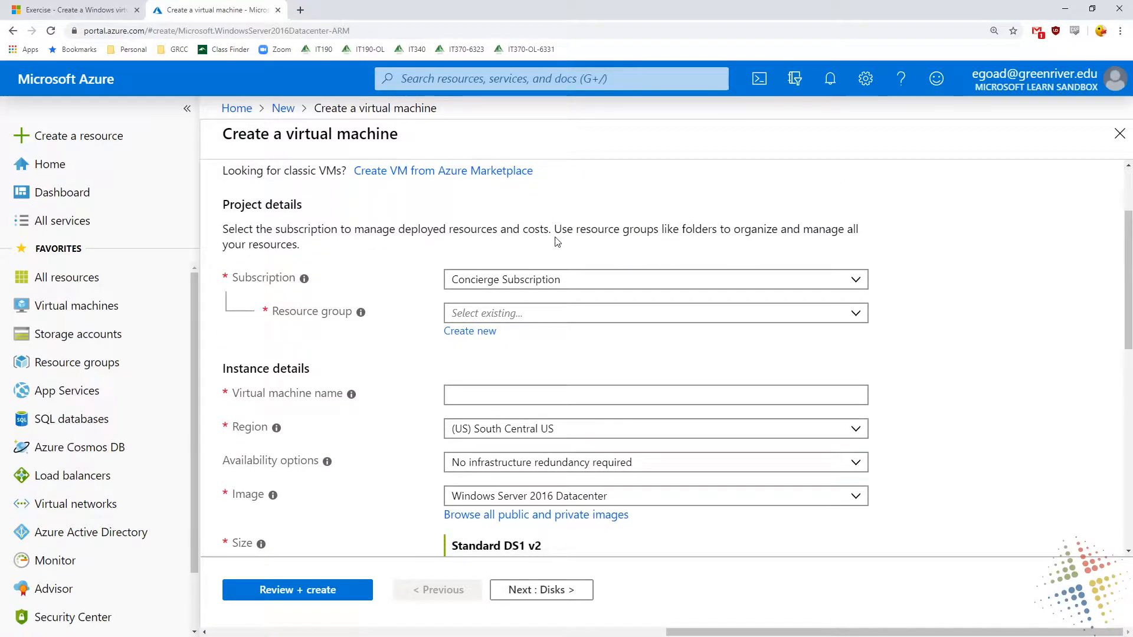
key("ctrl+plus")
key("ctrl+plus")
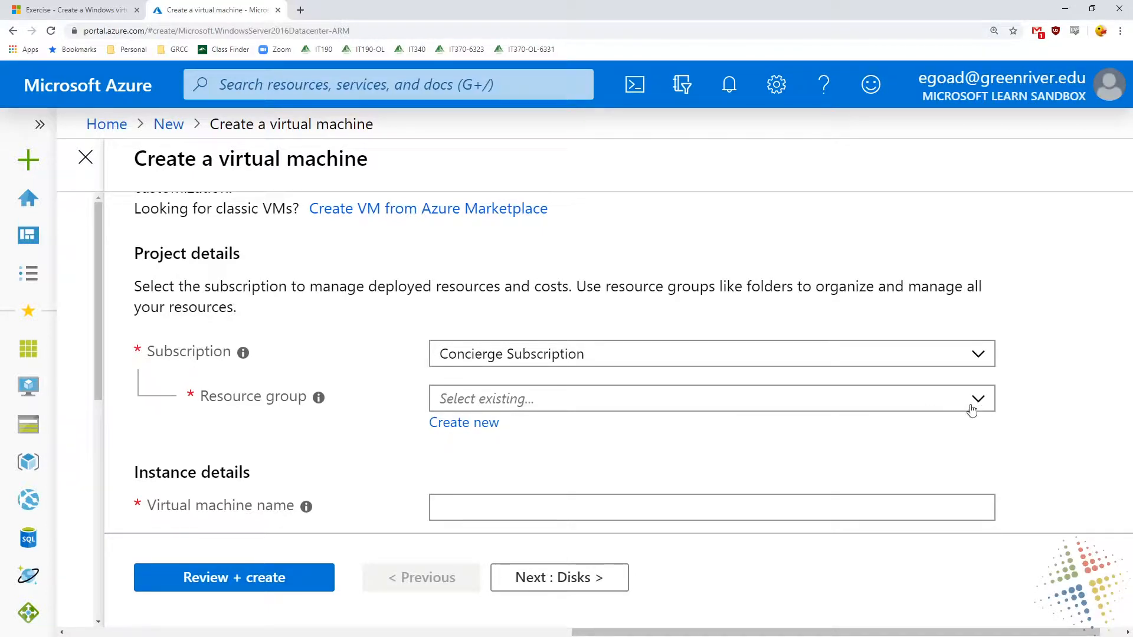
left_click(457, 406)
left_click(444, 286)
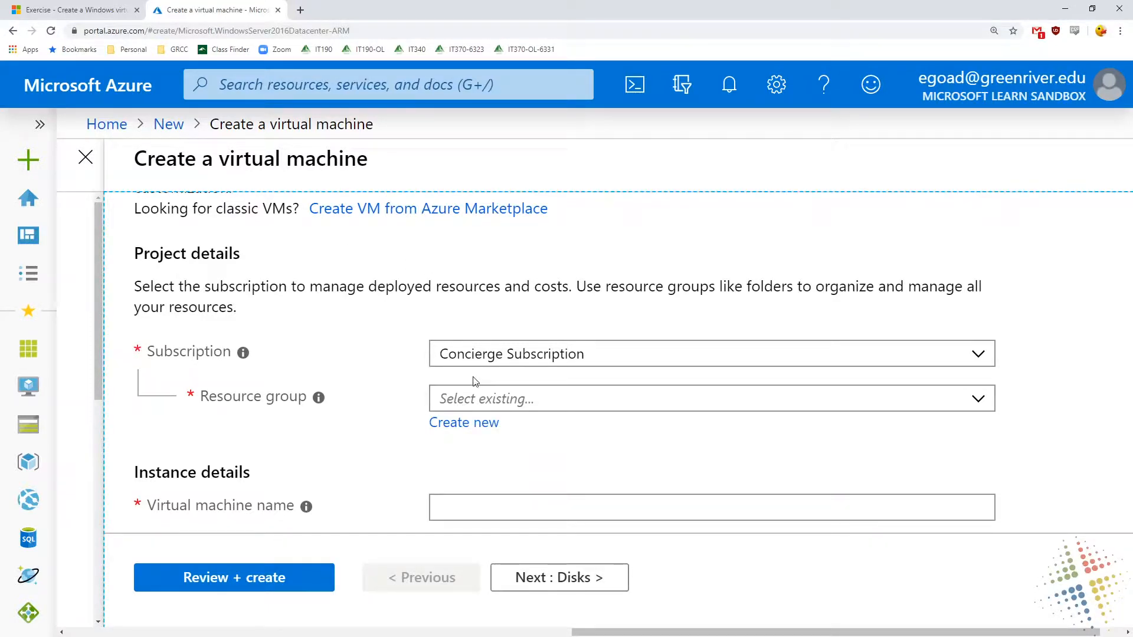
left_click(479, 402)
left_click(688, 430)
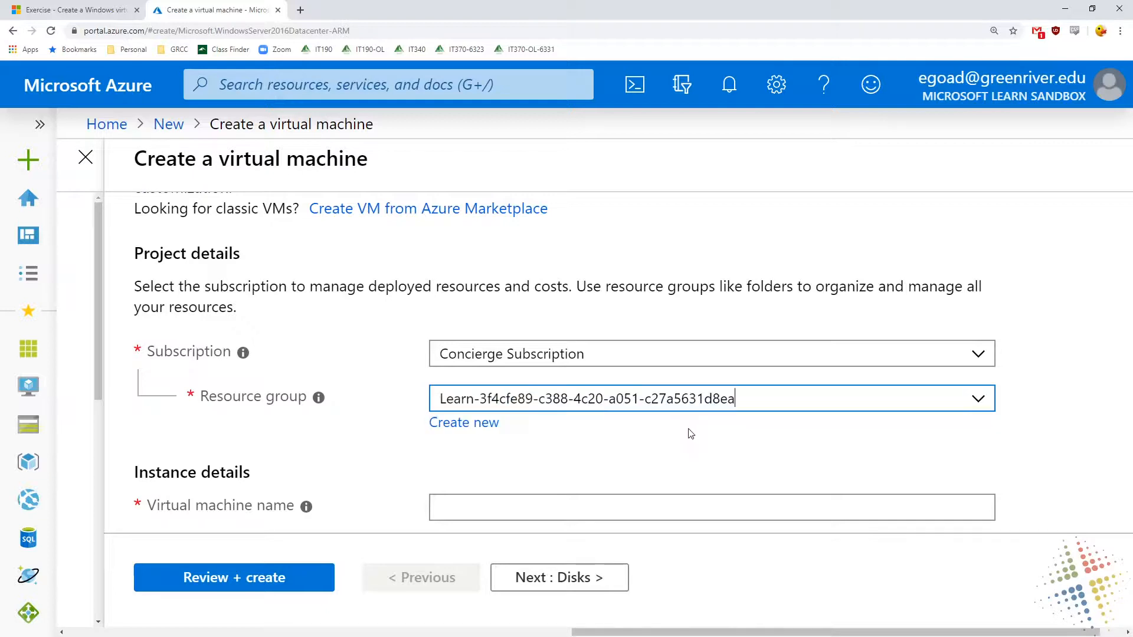
Name the virtual machine azrTestVM1 in the instance details
scroll(336, 266, "down", 3)
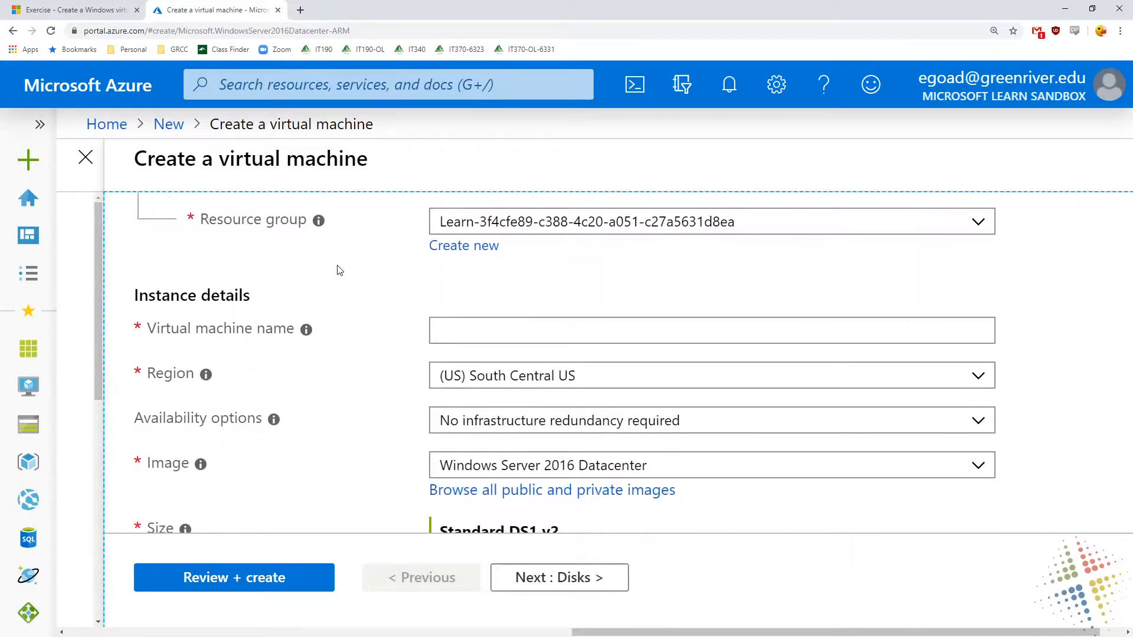
left_click(462, 332)
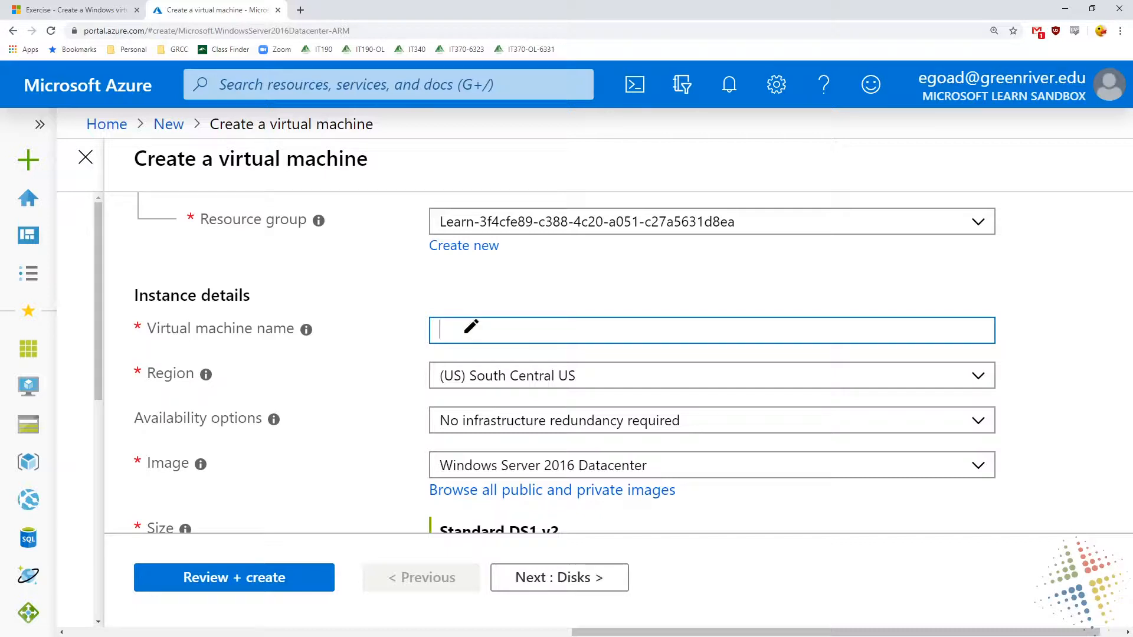
left_click_drag(1014, 299, 1016, 292)
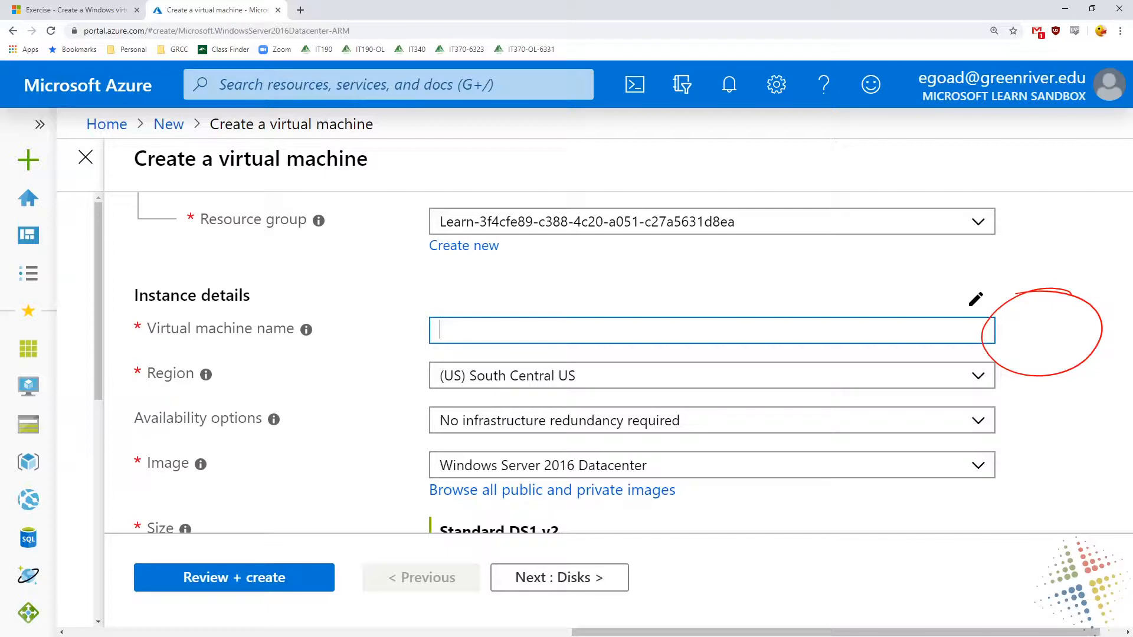
key("Escape")
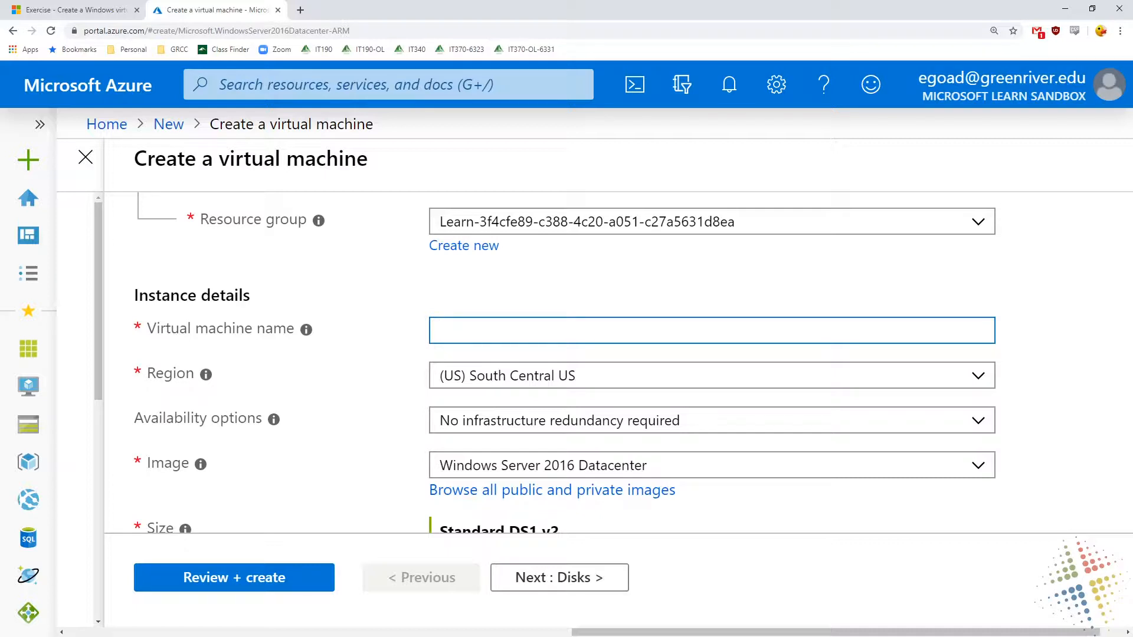
type("azr")
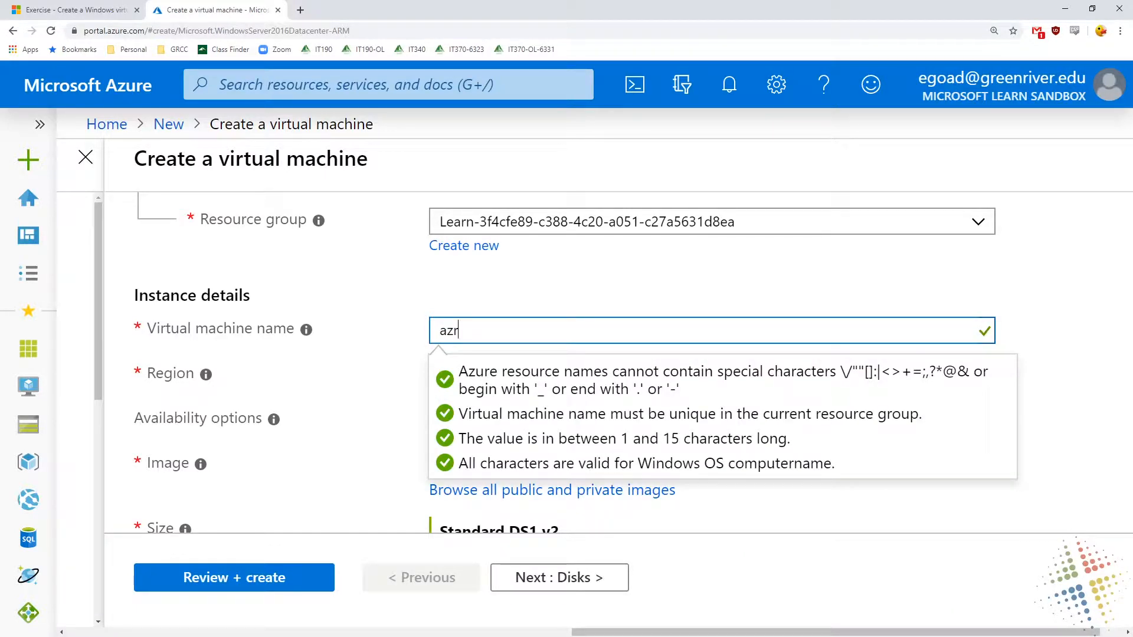
type("TestVM1")
left_click(882, 296)
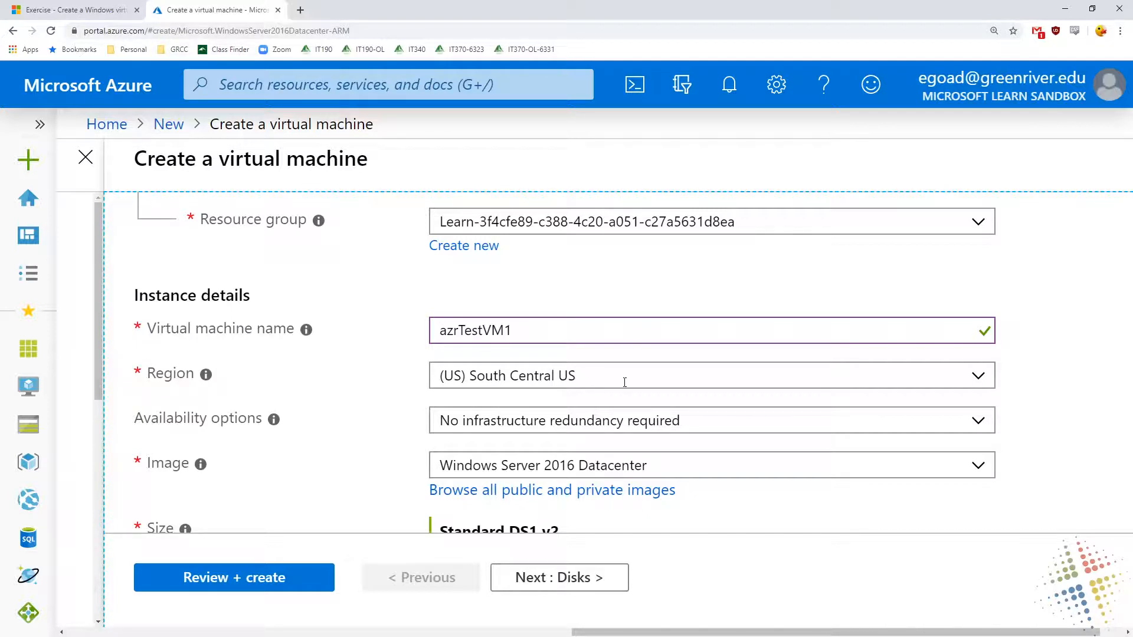
Open the availability options, search the web for "azure regions" in a new tab, and view Microsoft's Azure Regions world map
left_click(974, 425)
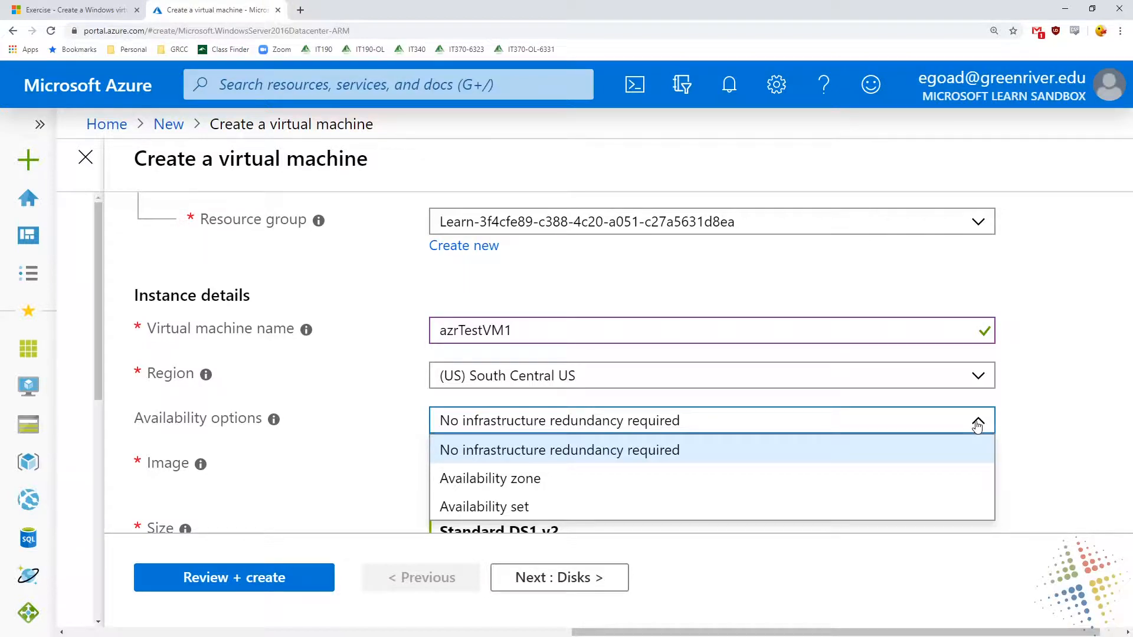
left_click(300, 10)
type("azure ")
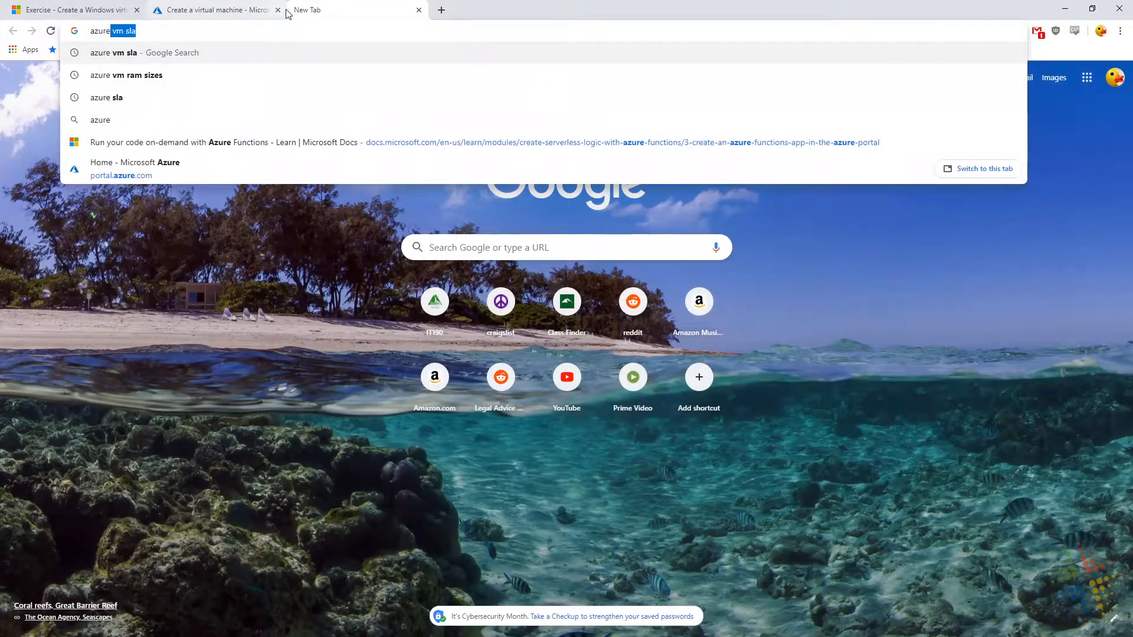
type("regions")
key("Return")
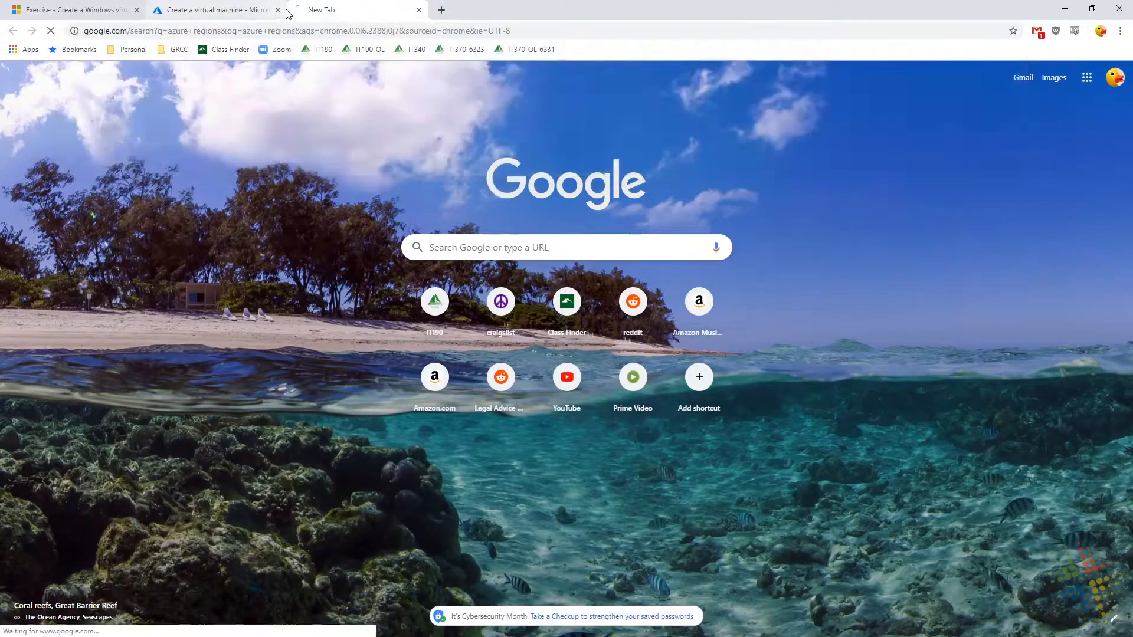
left_click(206, 174)
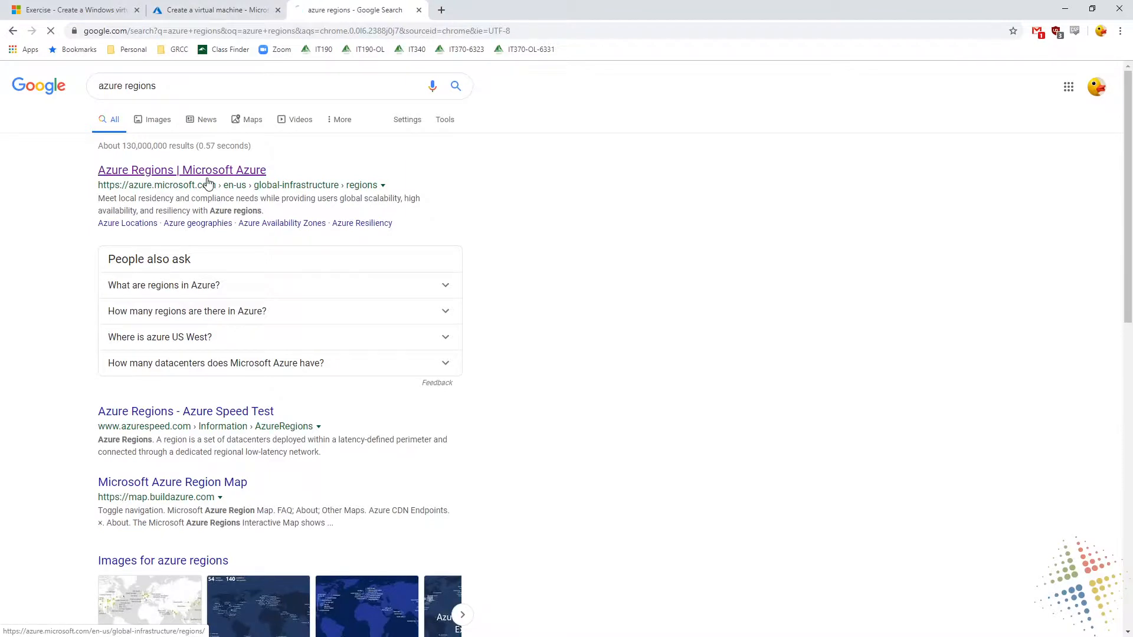
scroll(444, 390, "down", 8)
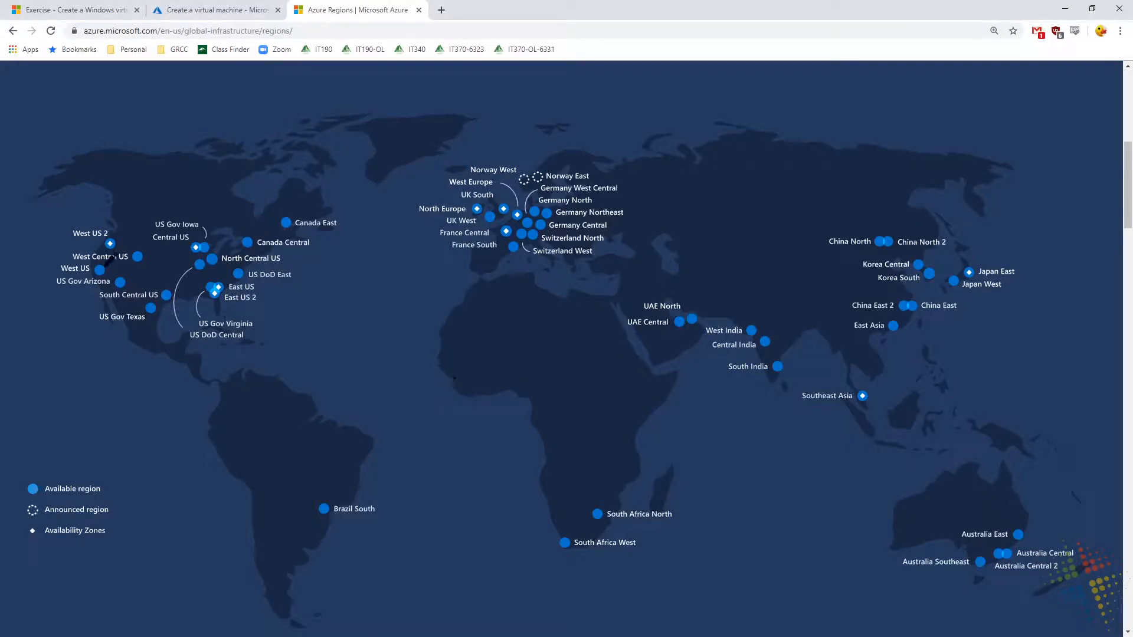
mouse_move(103, 265)
left_mouse_down()
mouse_move(108, 277)
mouse_move(80, 278)
left_mouse_up()
left_click_drag(172, 289, 165, 286)
mouse_move(110, 251)
left_mouse_down()
mouse_move(147, 134)
mouse_move(98, 204)
left_mouse_up()
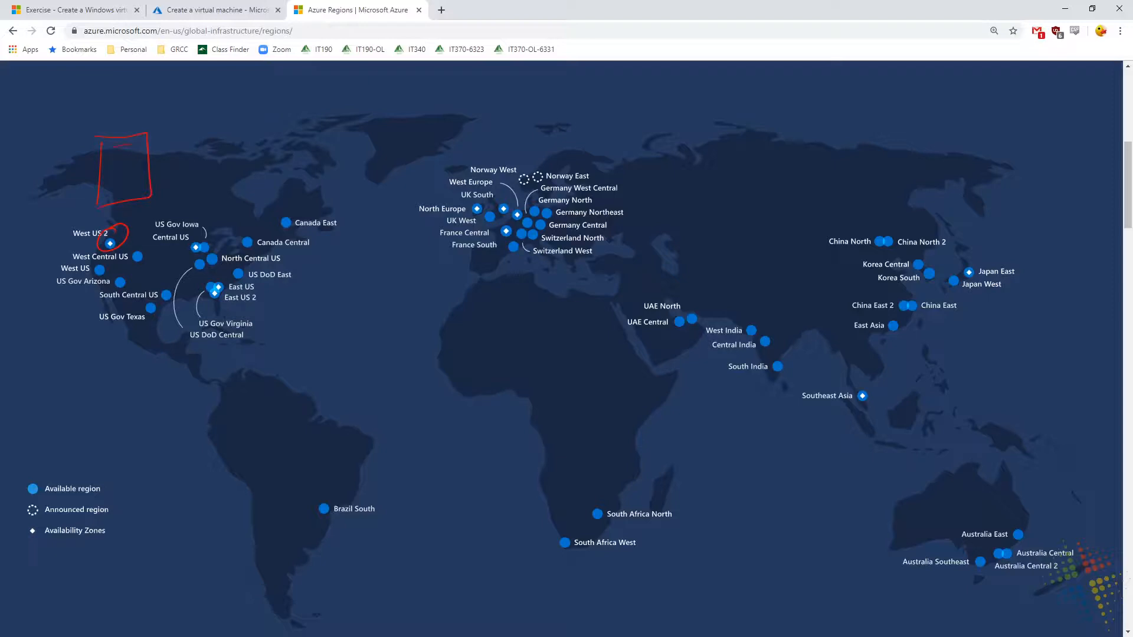
mouse_move(182, 130)
left_mouse_down()
mouse_move(182, 197)
mouse_move(207, 192)
mouse_move(182, 198)
left_mouse_up()
mouse_move(185, 144)
left_mouse_down()
mouse_move(226, 139)
mouse_move(215, 155)
left_mouse_up()
left_click_drag(189, 179, 204, 175)
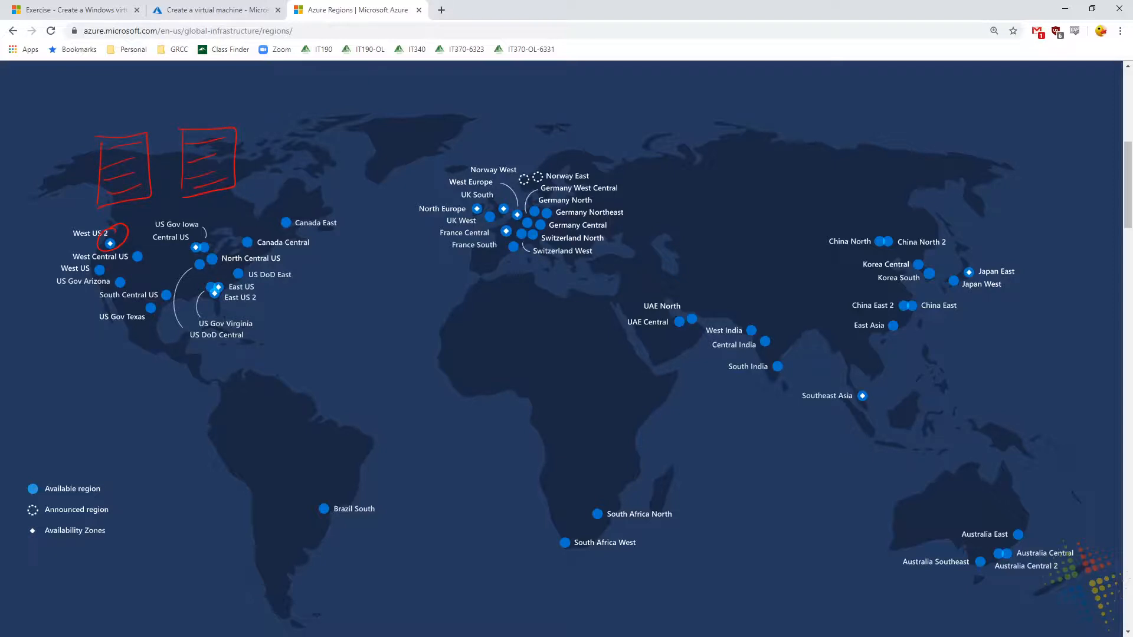
mouse_move(152, 168)
left_mouse_down()
mouse_move(183, 168)
mouse_move(152, 178)
left_mouse_up()
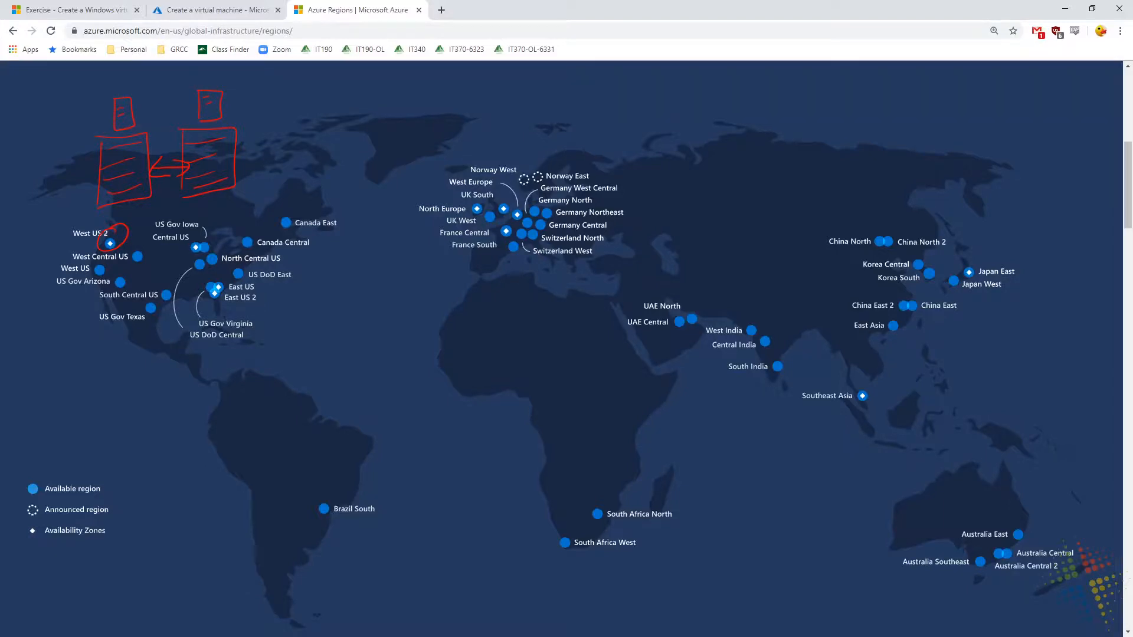
key("e")
Return to the virtual machine form and review the availability options and the list of operating system images
left_click(236, 10)
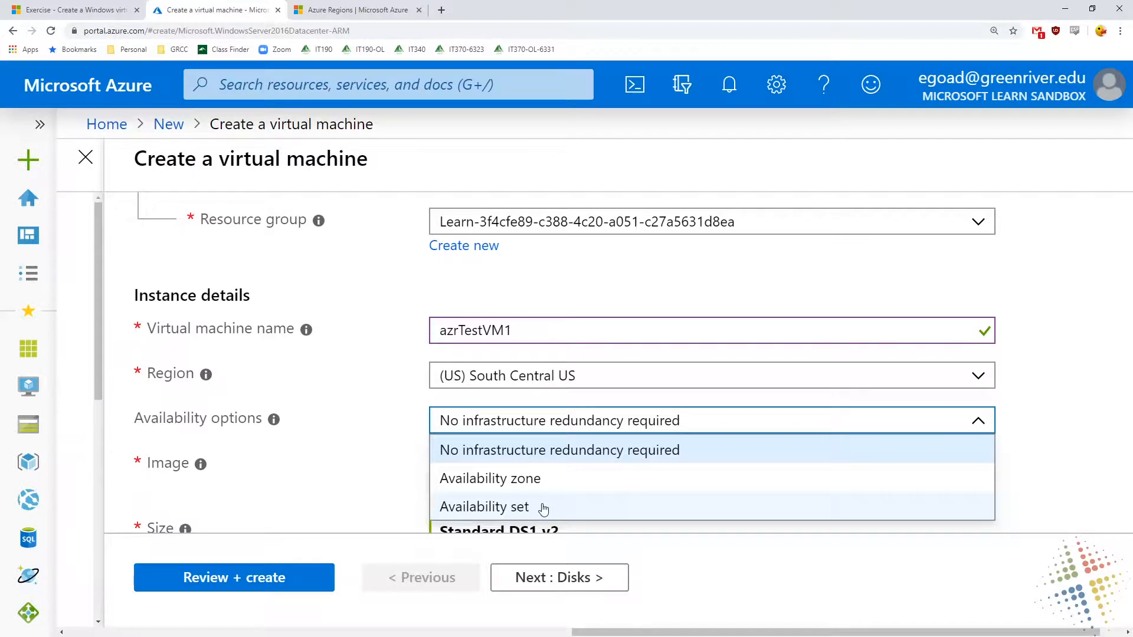
left_click(360, 424)
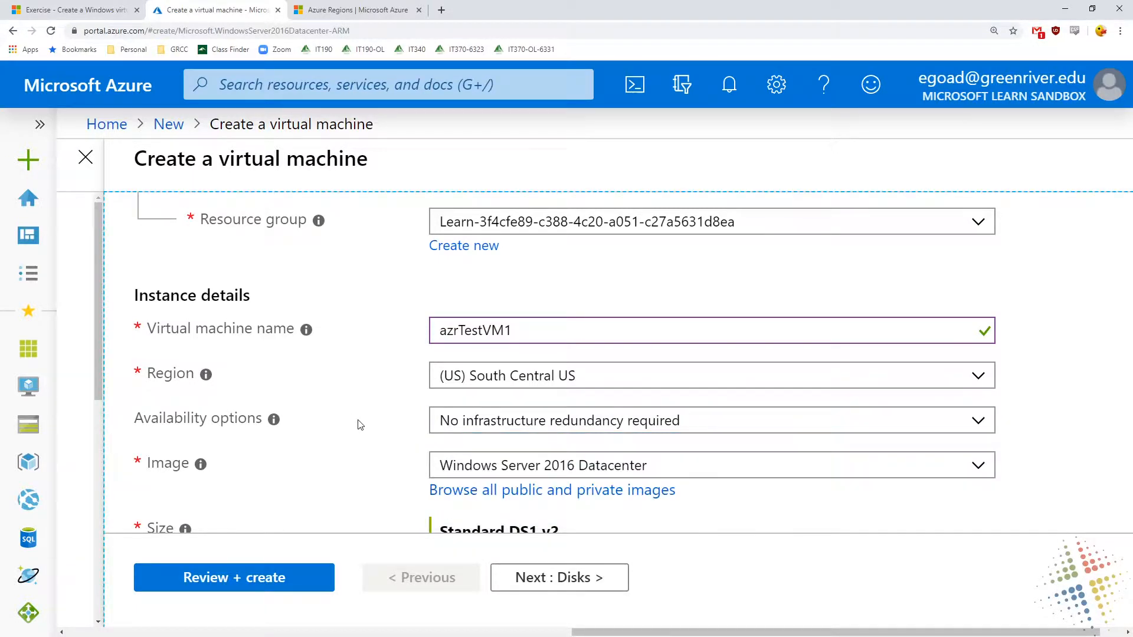
scroll(360, 425, "down", 3)
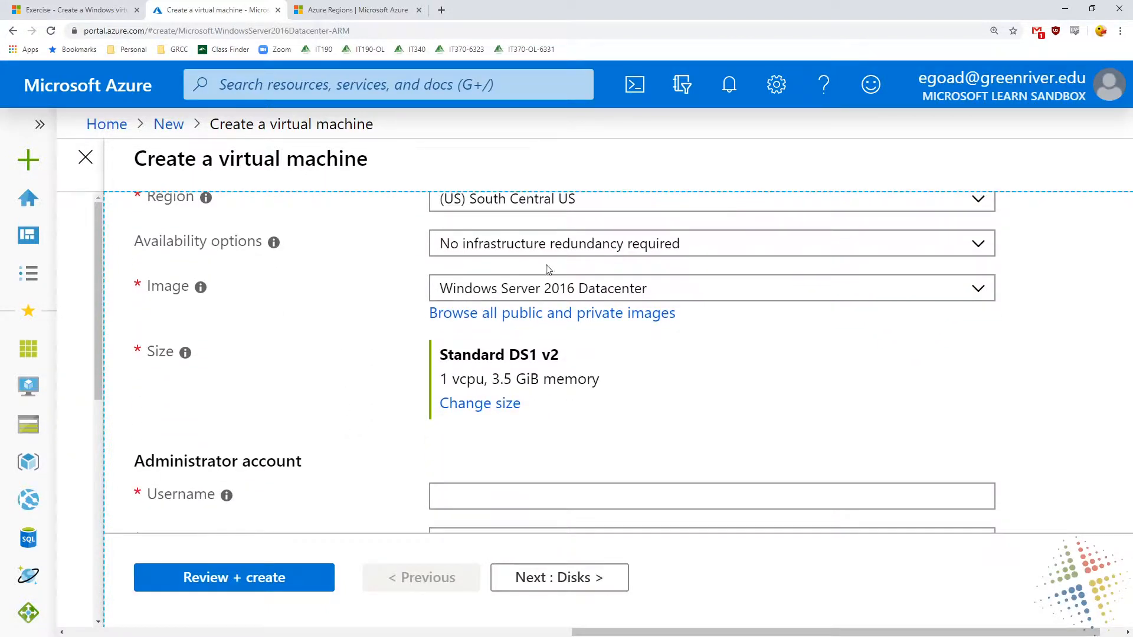
left_click(661, 300)
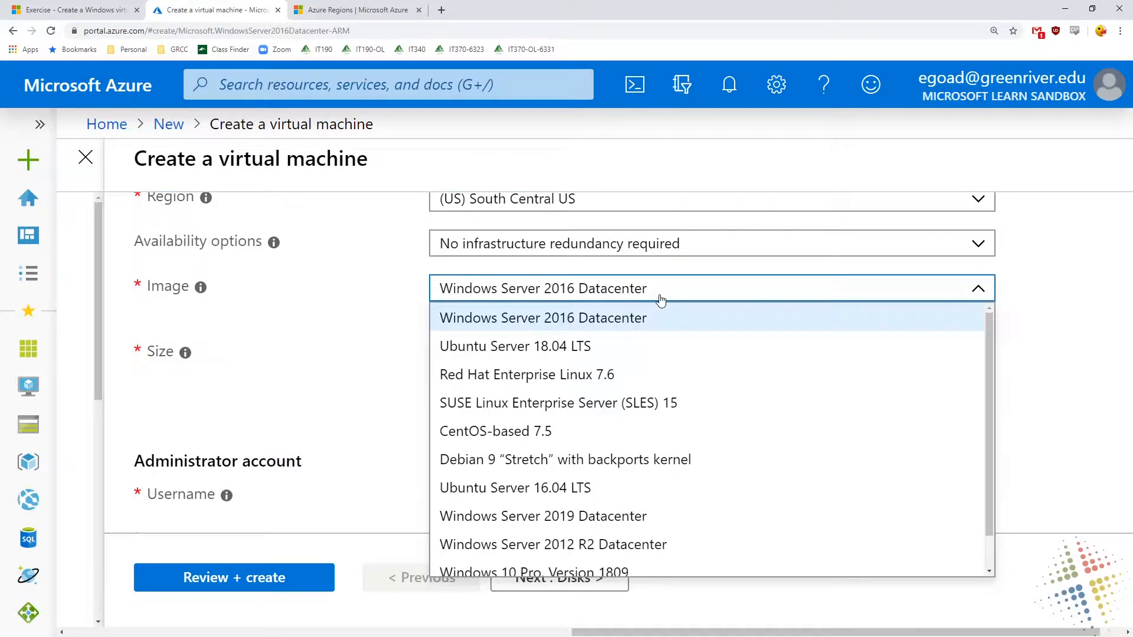
scroll(659, 472, "down", 1)
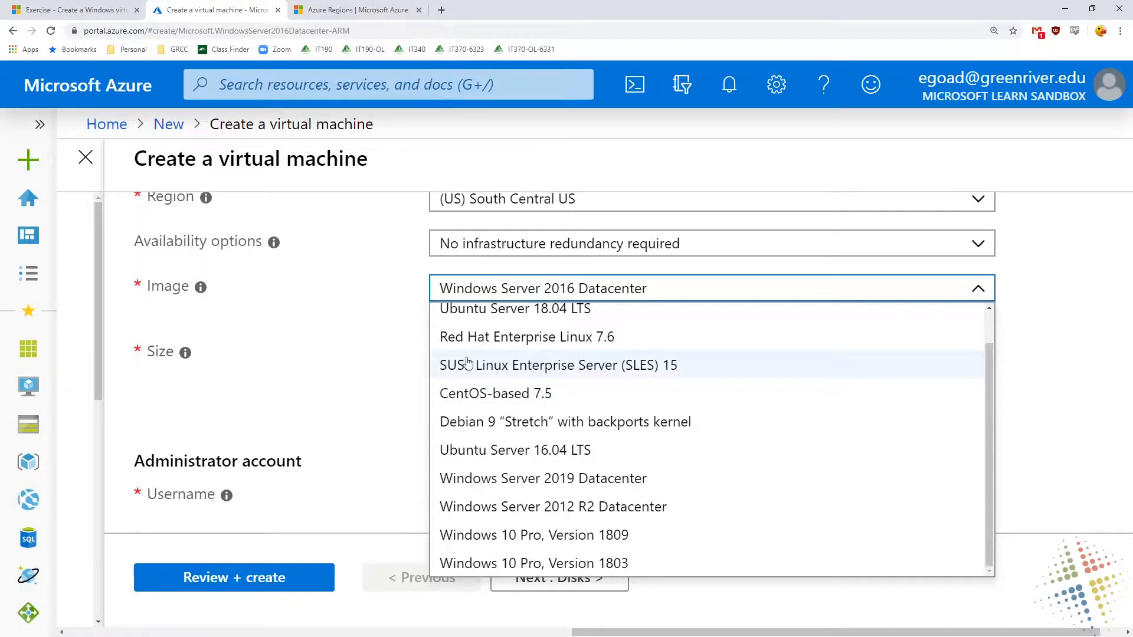
left_click(383, 299)
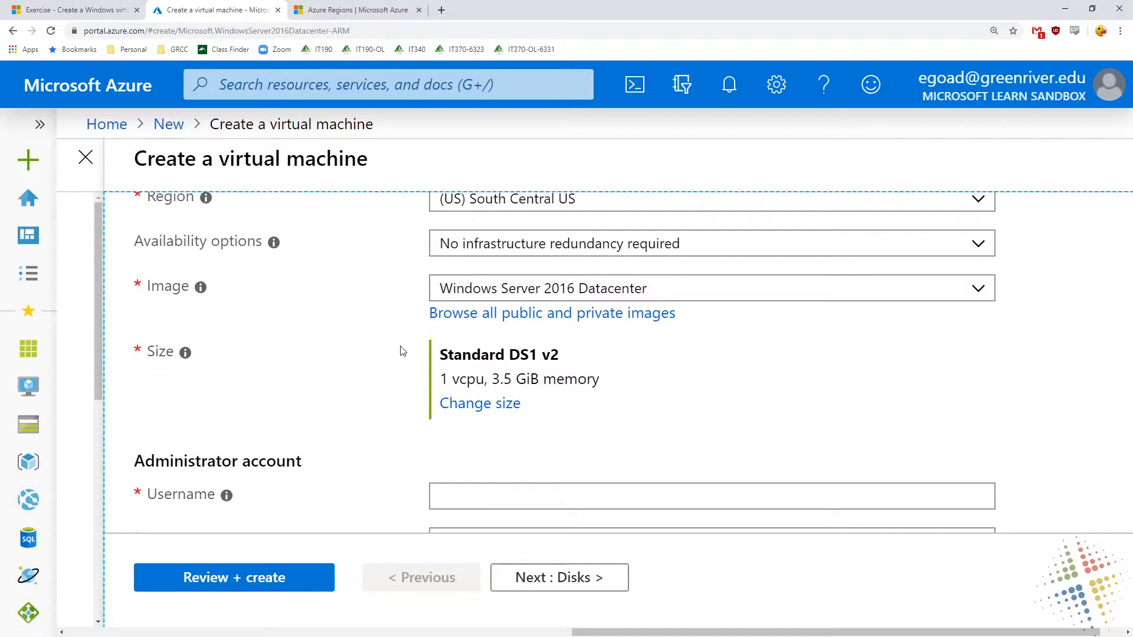
Examine the available VM sizes sorted by estimated monthly cost, and return to the form without choosing a different size
left_click_drag(461, 362, 550, 356)
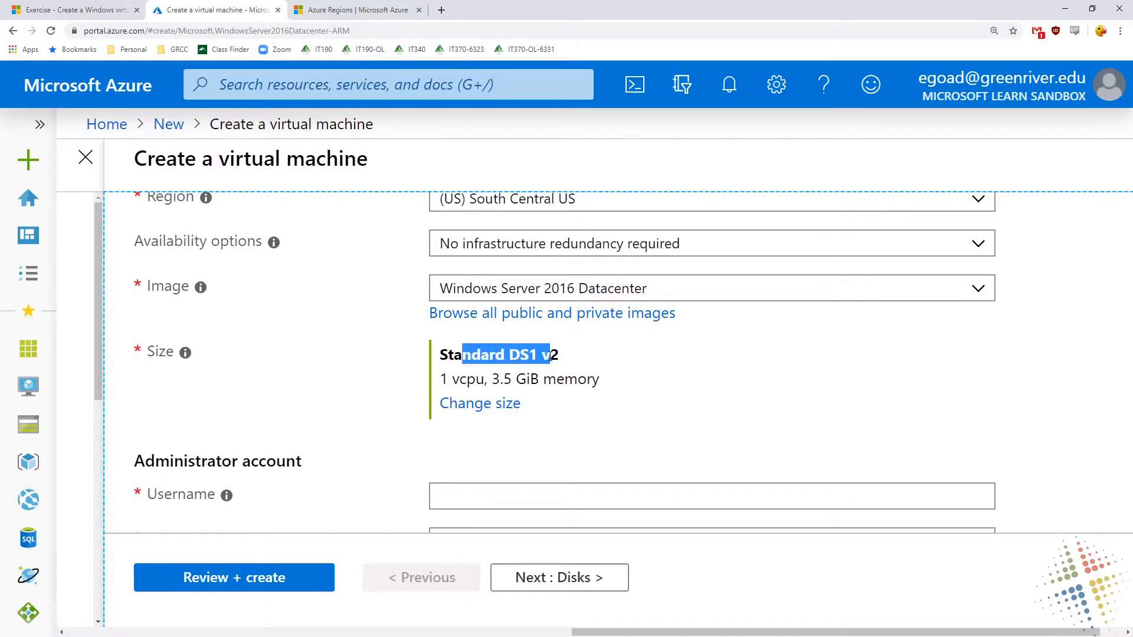
left_click(512, 406)
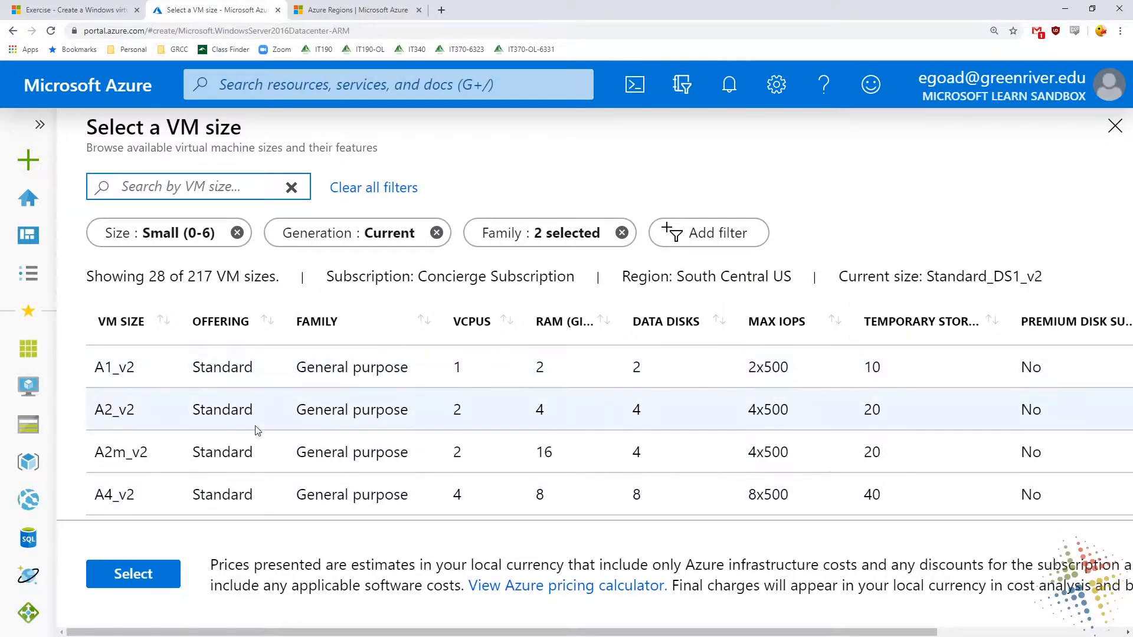
scroll(258, 431, "down", 6)
left_click_drag(297, 631, 483, 631)
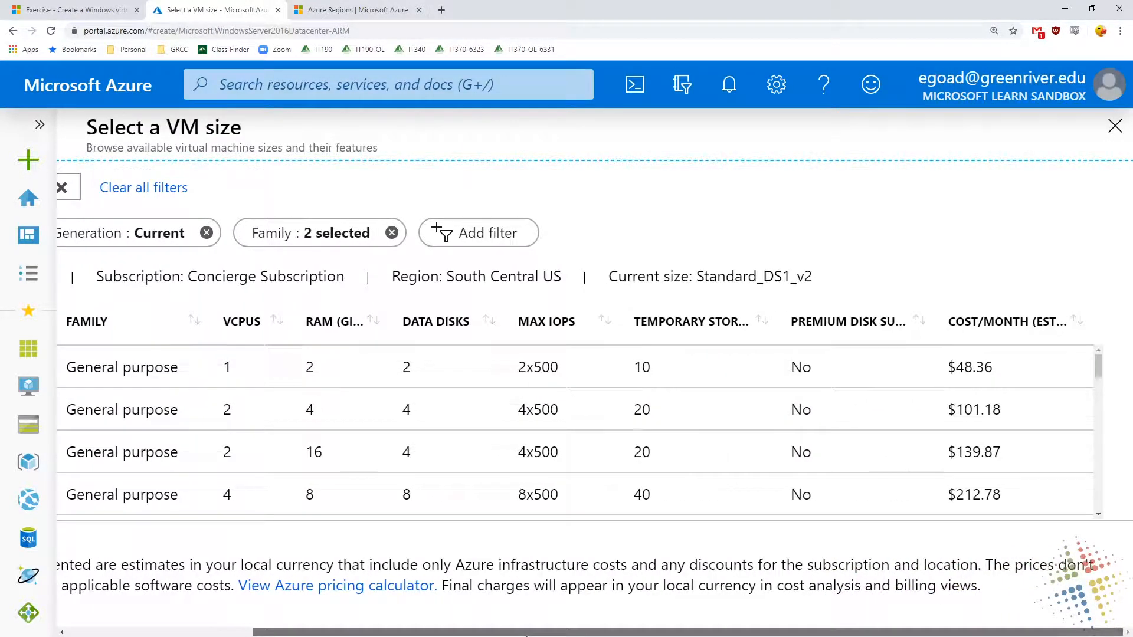
left_click(1019, 323)
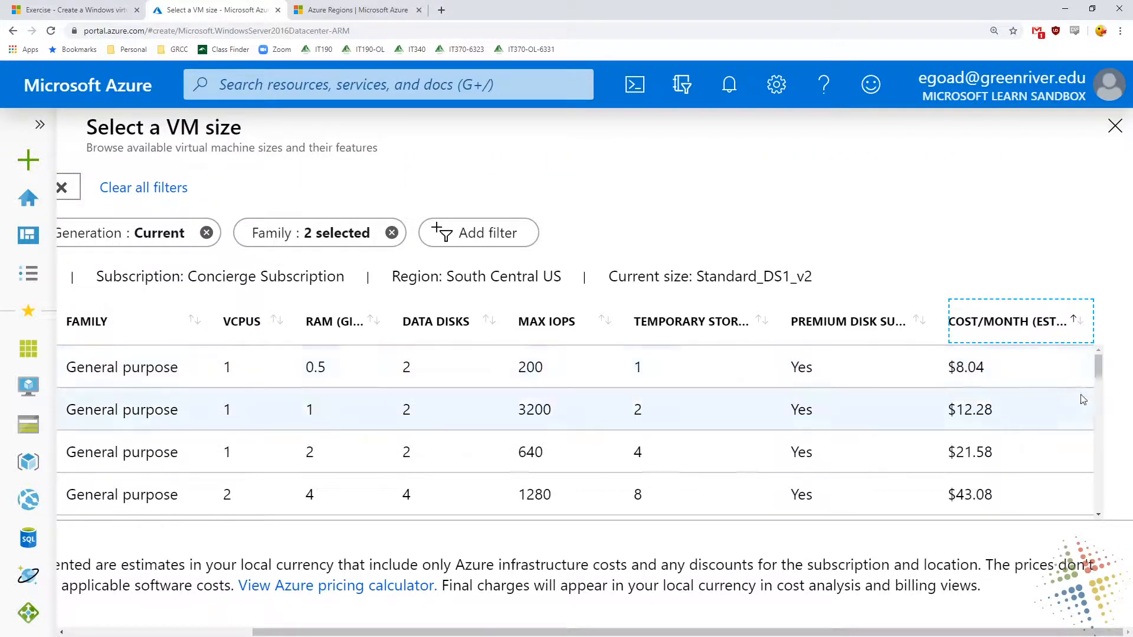
left_click_drag(1098, 366, 1105, 504)
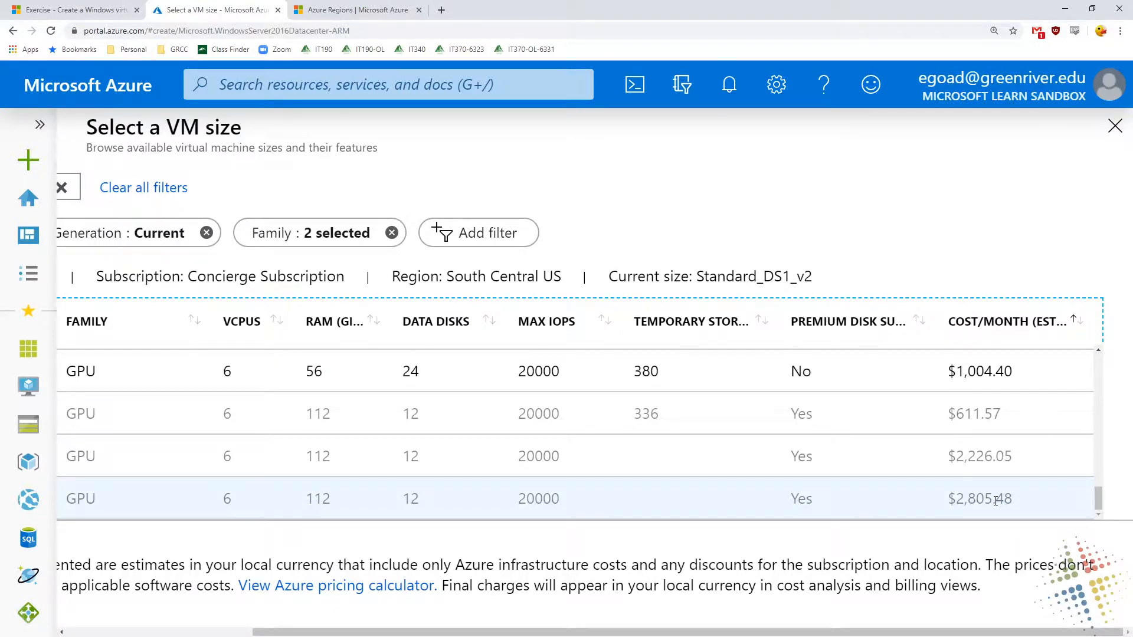
scroll(996, 501, "up", 8)
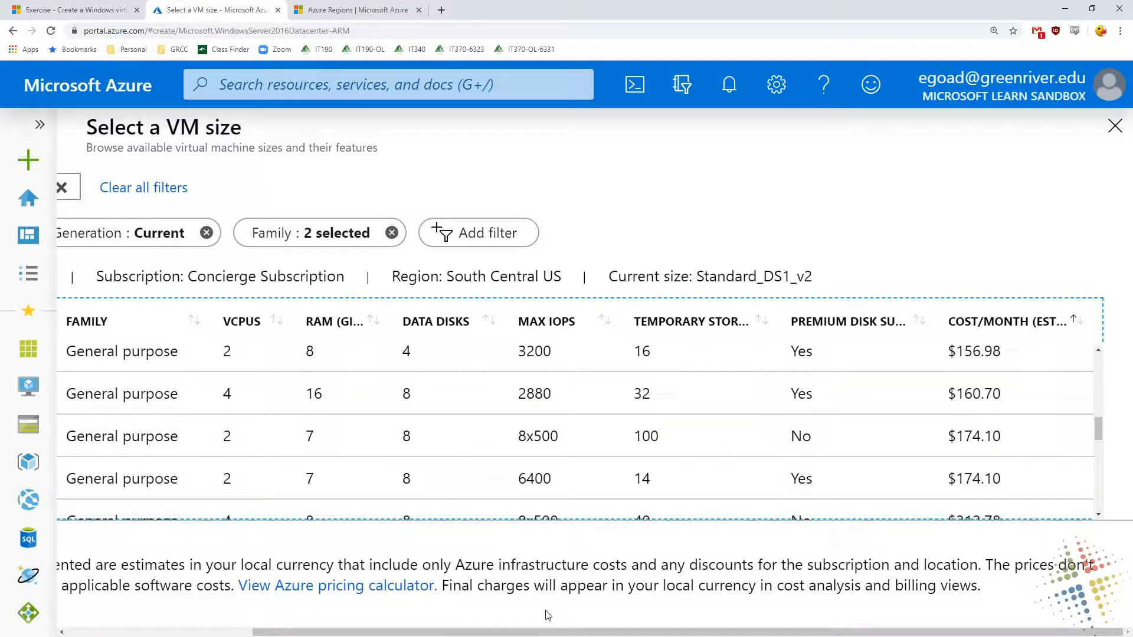
left_click_drag(547, 632, 273, 528)
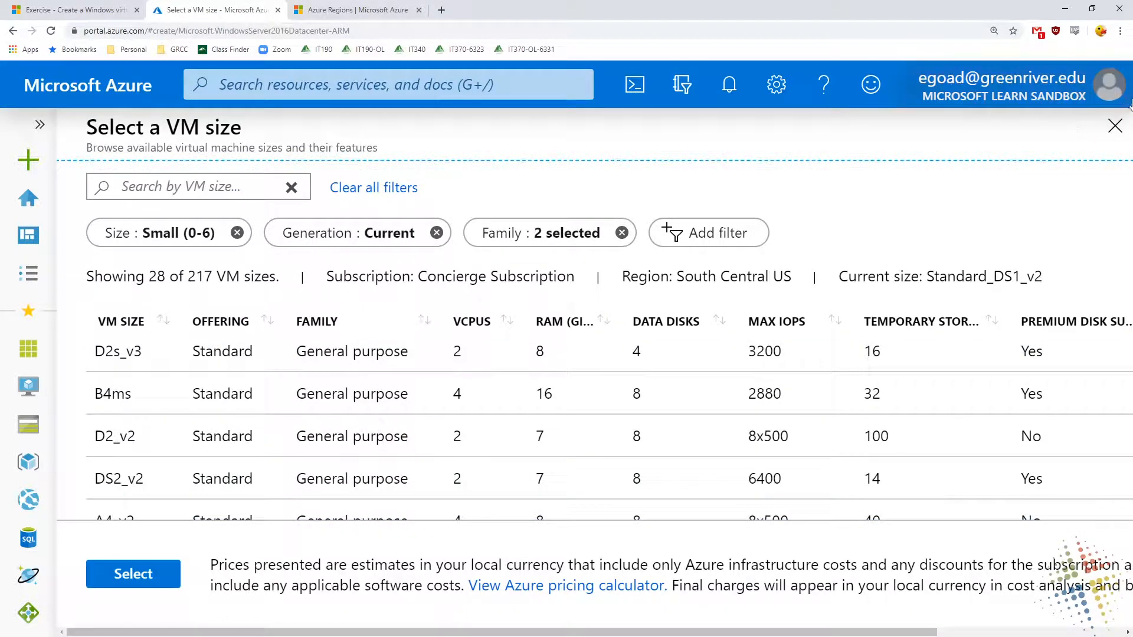
left_click(1127, 140)
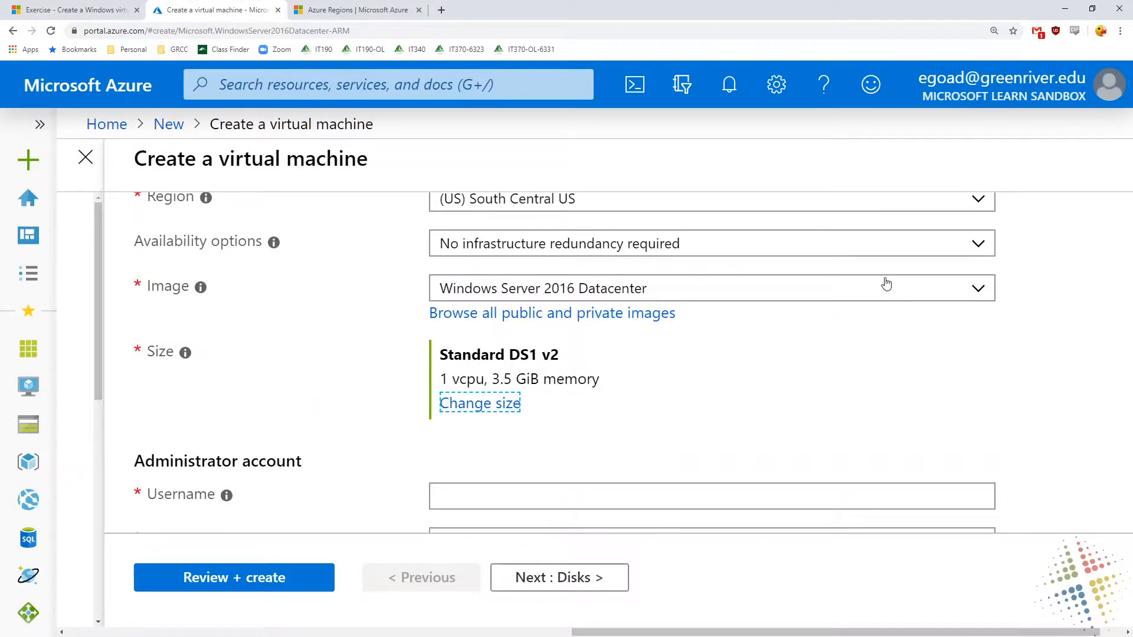
Try to use administrator as the username of the administrator account
scroll(886, 284, "down", 3)
left_click(456, 316)
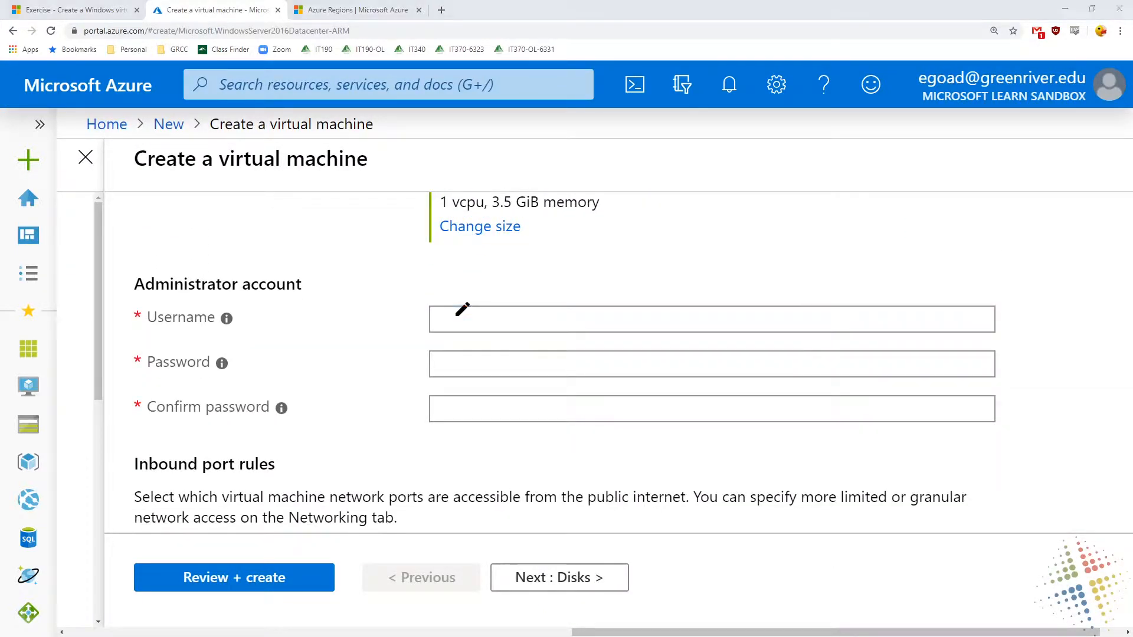
left_click_drag(475, 328, 633, 324)
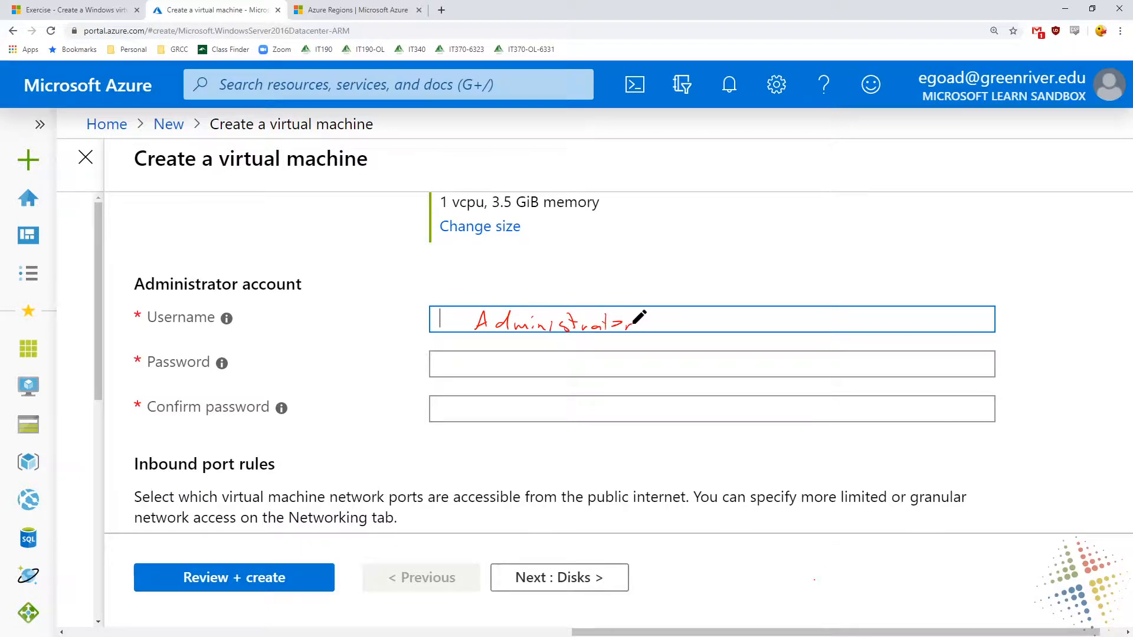
key("Escape")
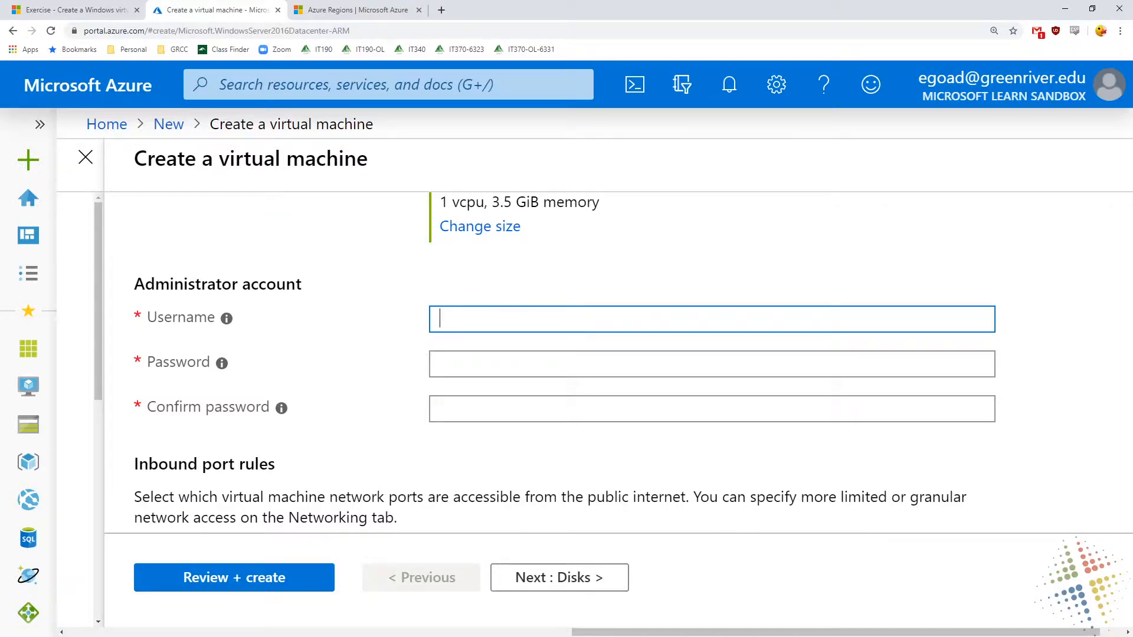
type("administrator")
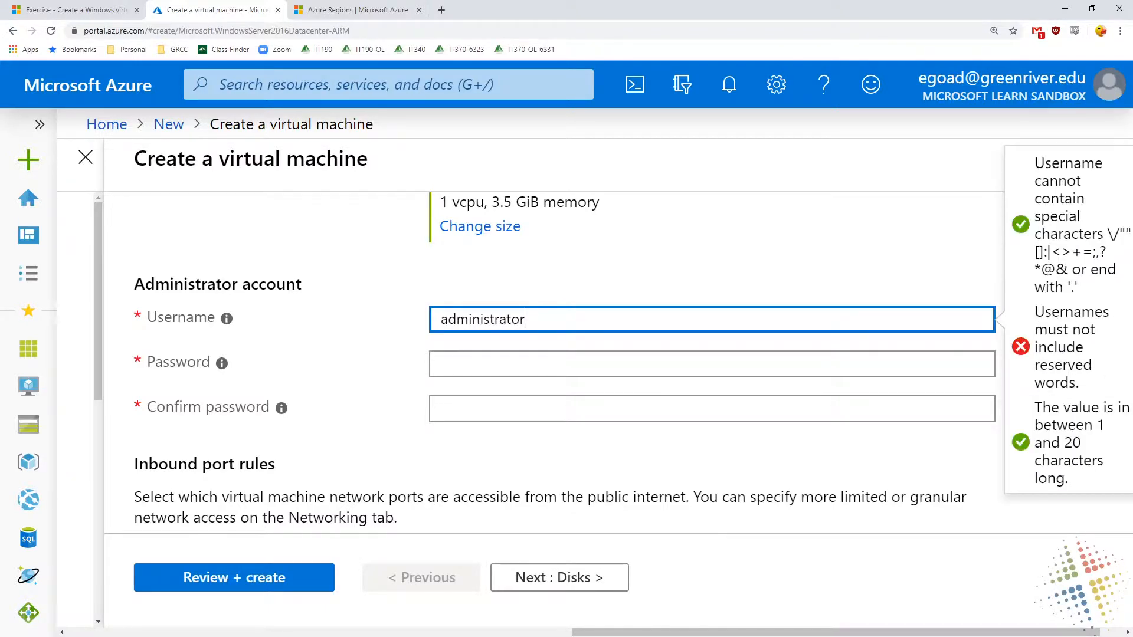
left_click(1058, 330)
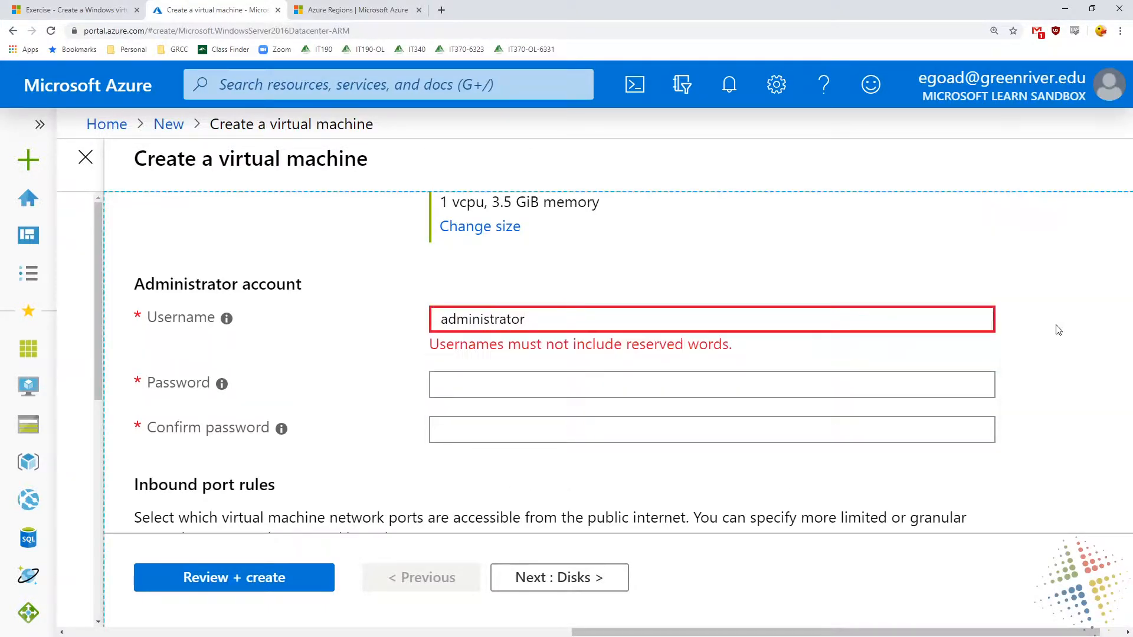
Set the administrator account's username to testadmin
double_click(642, 316)
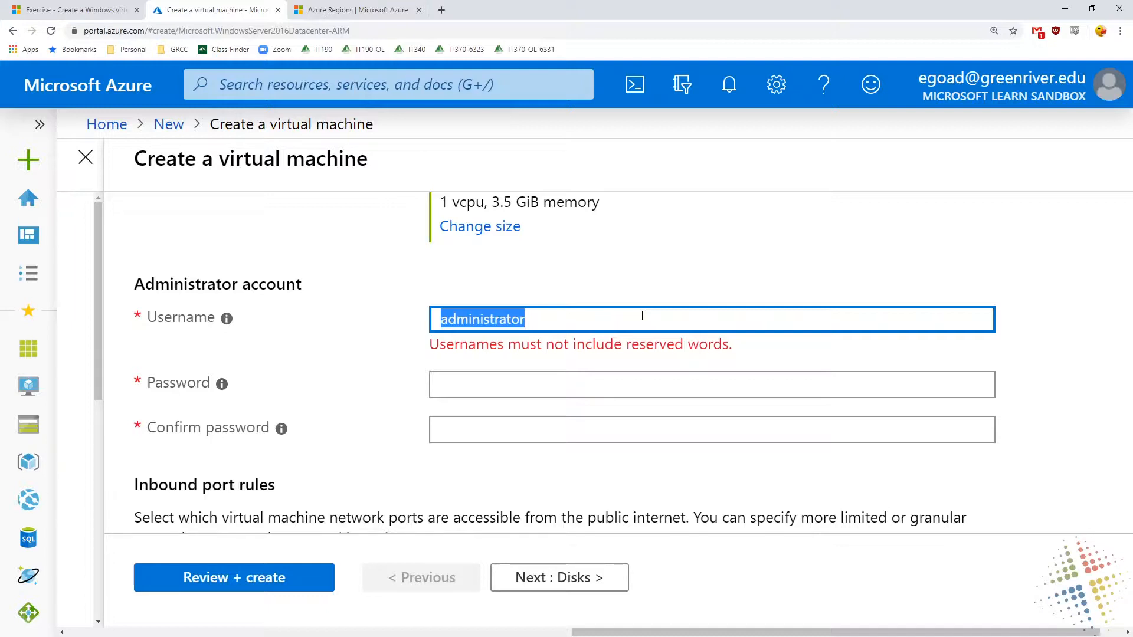
type("testadmin")
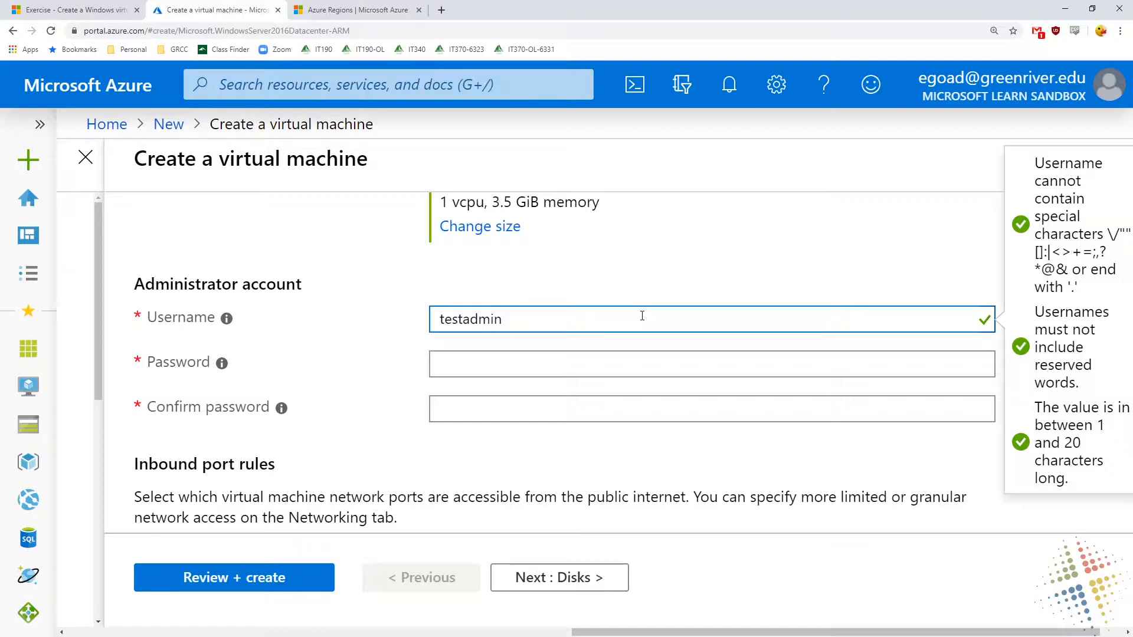
key("Tab")
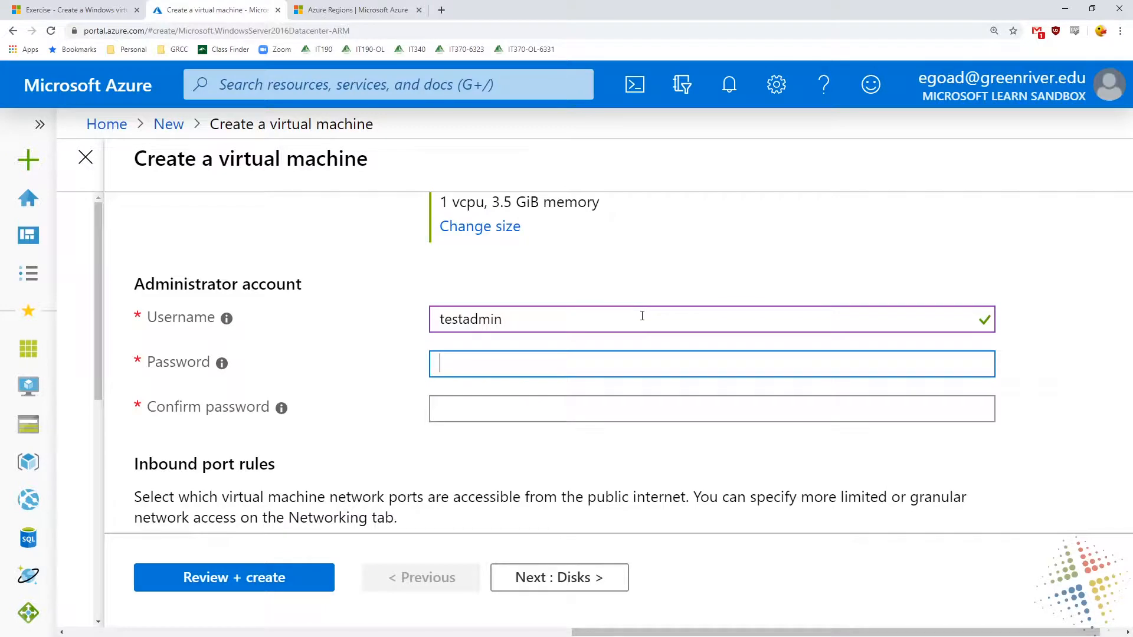
Enter the administrator account password and repeat it in the confirmation field
type("•••••••••••")
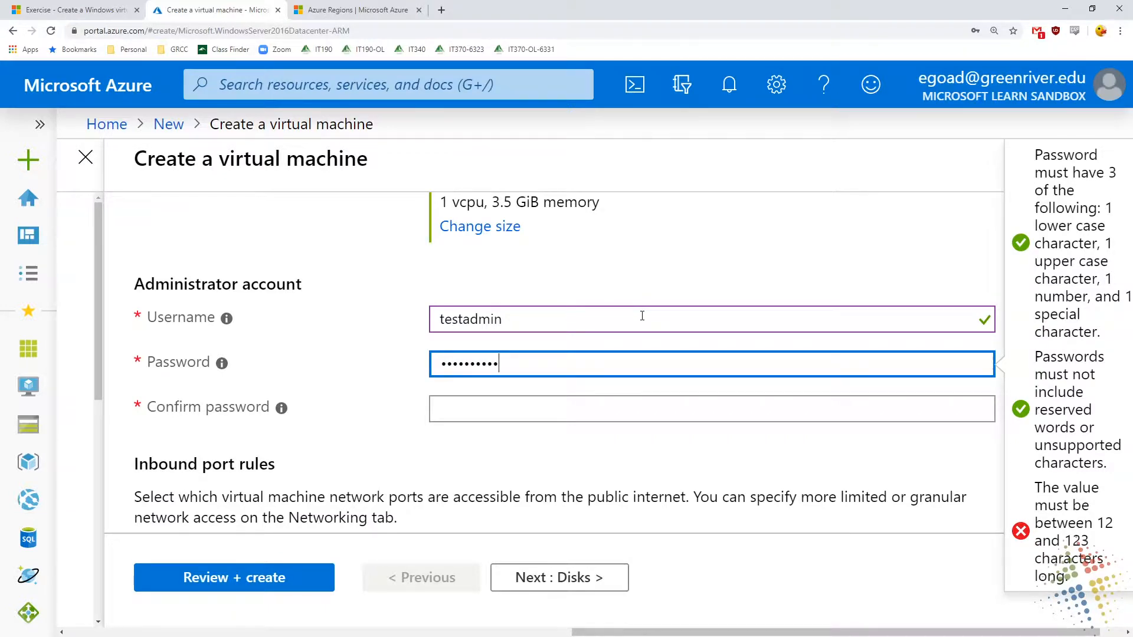
type("••")
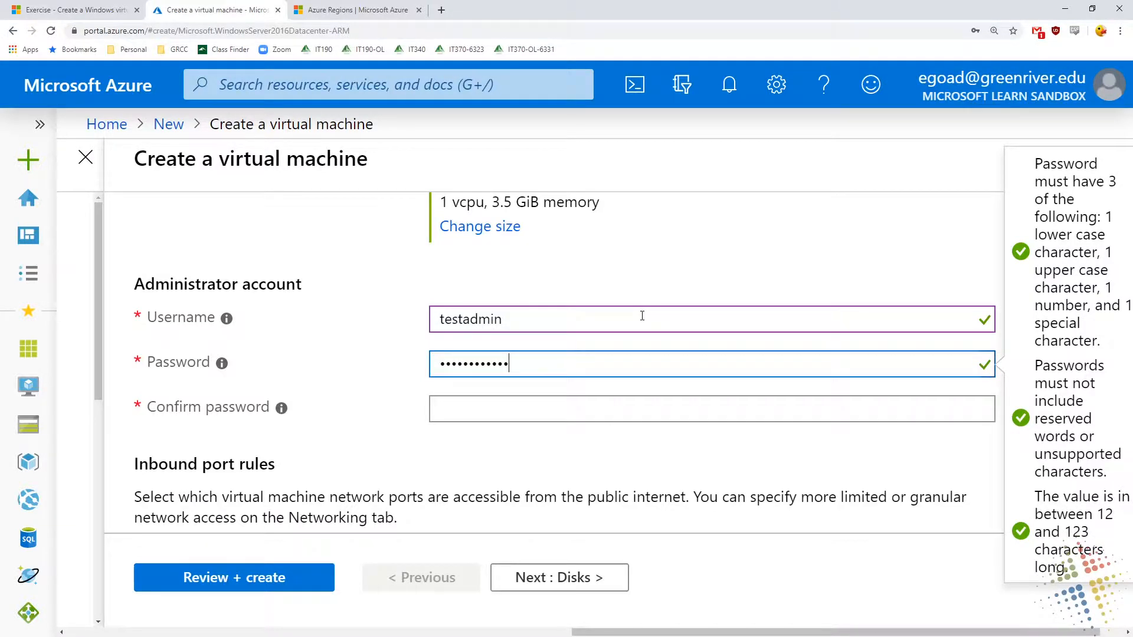
key("Tab")
type("••••")
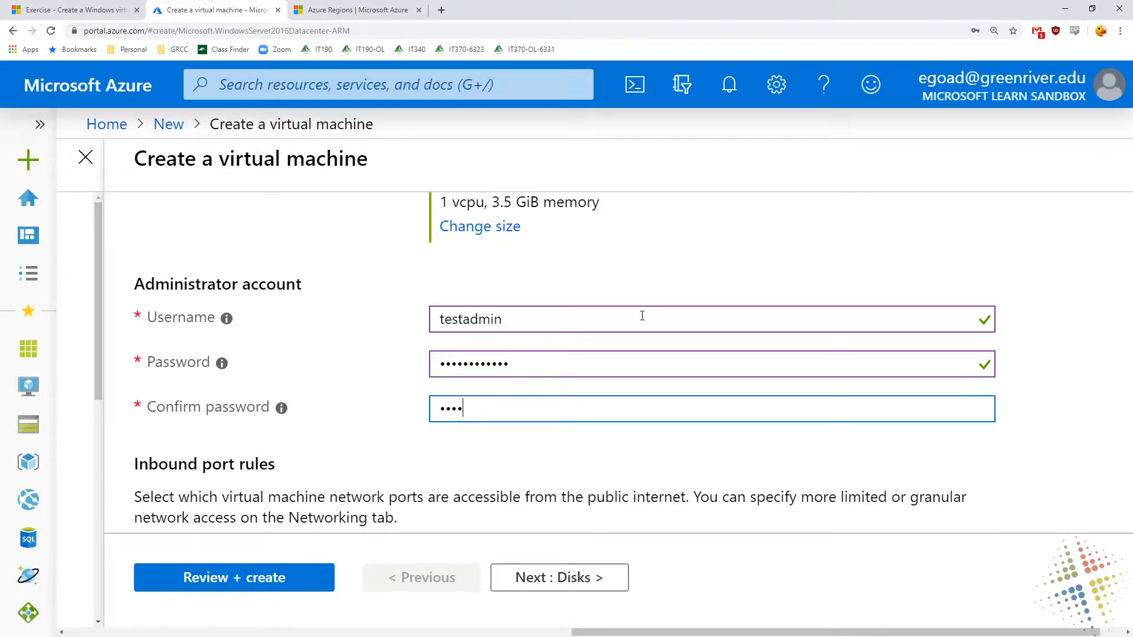
key("BackSpace")
key("BackSpace")
key("BackSpace")
key("BackSpace")
type("•••••••")
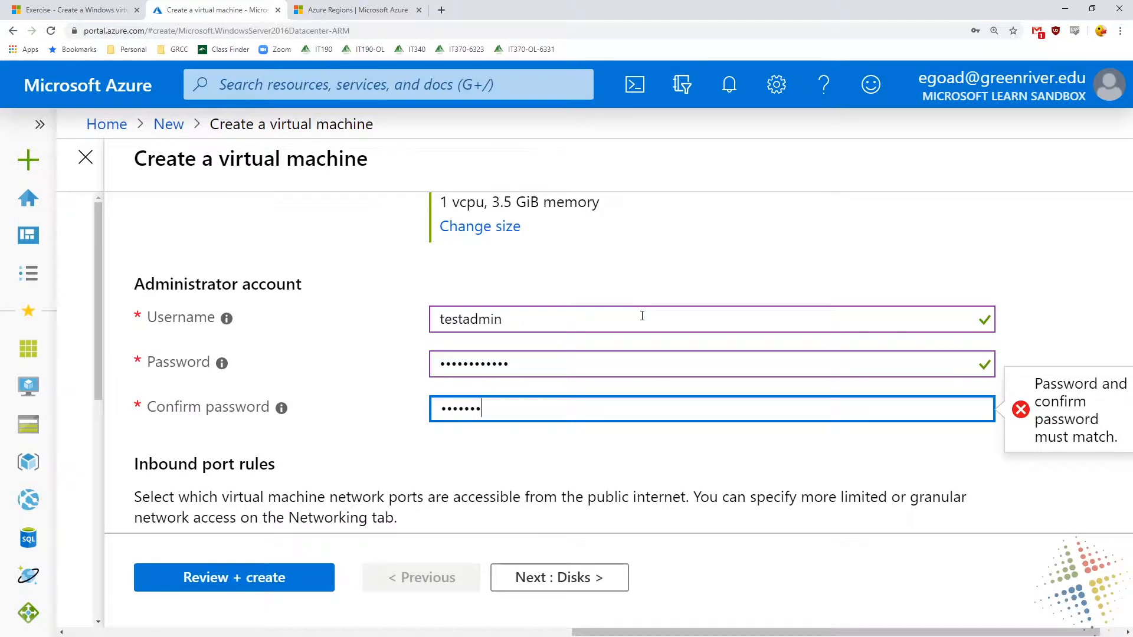
type("•••••")
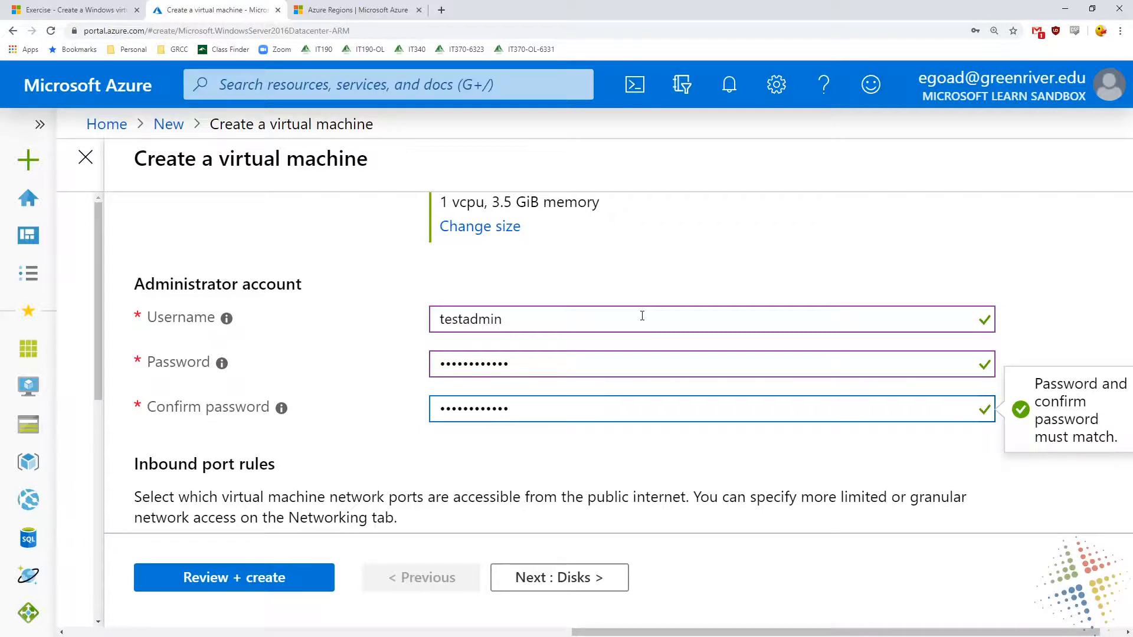
left_click(298, 287)
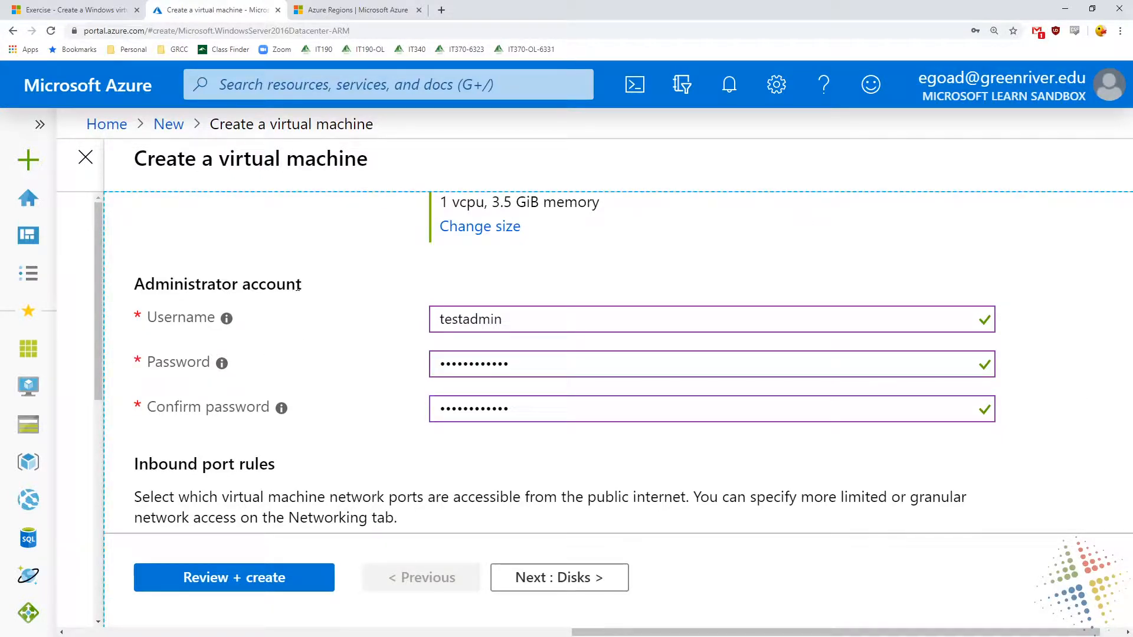
Allow selected public inbound ports on the virtual machine and choose HTTP (80), HTTPS (443) and RDP (3389)
scroll(297, 287, "down", 5)
scroll(296, 283, "up", 2)
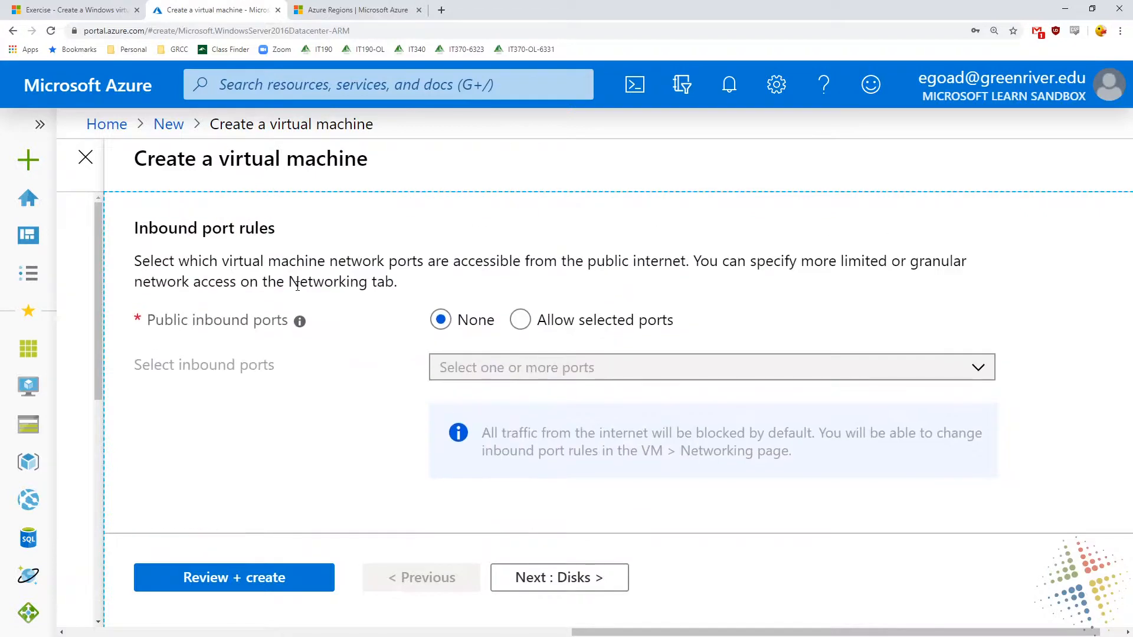
left_click_drag(162, 229, 282, 235)
left_click(281, 235)
left_click(521, 323)
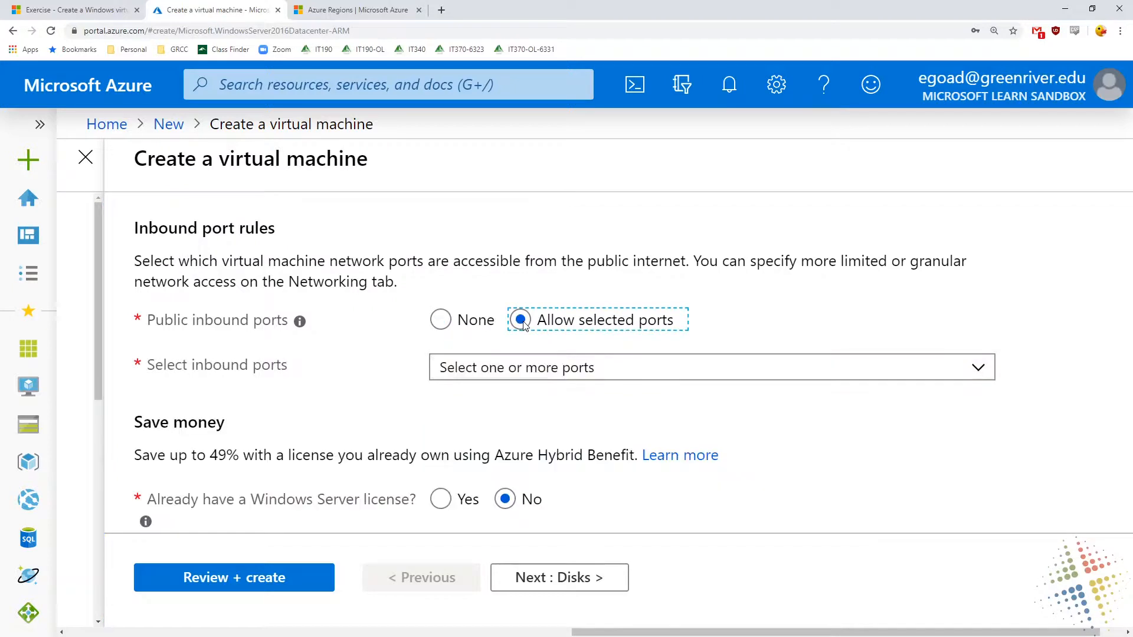
left_click(983, 369)
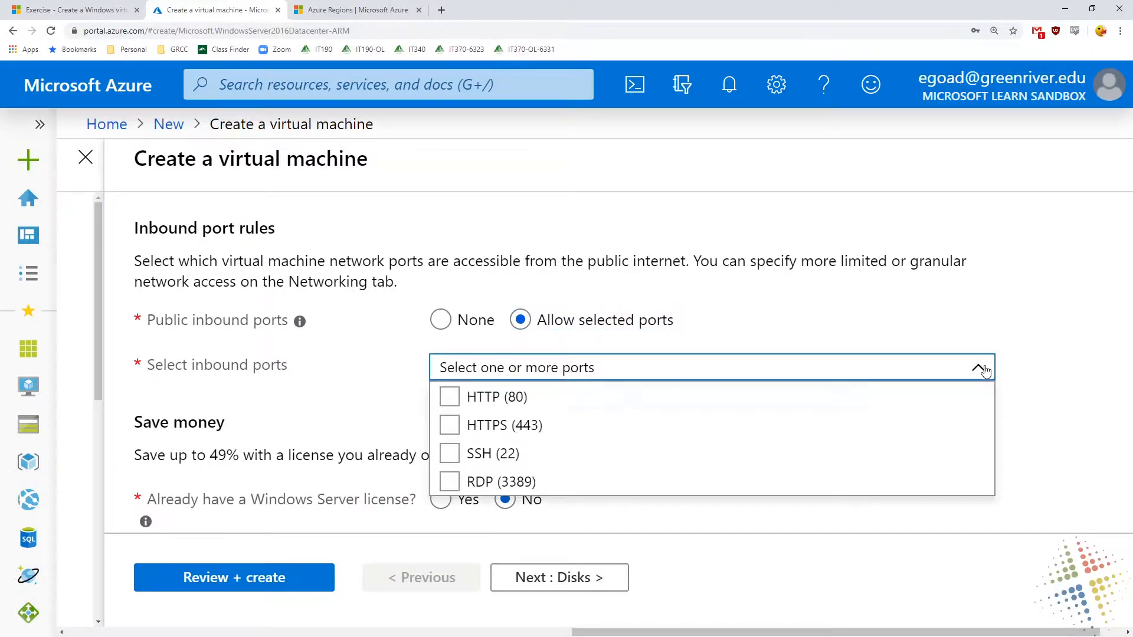
left_click(466, 399)
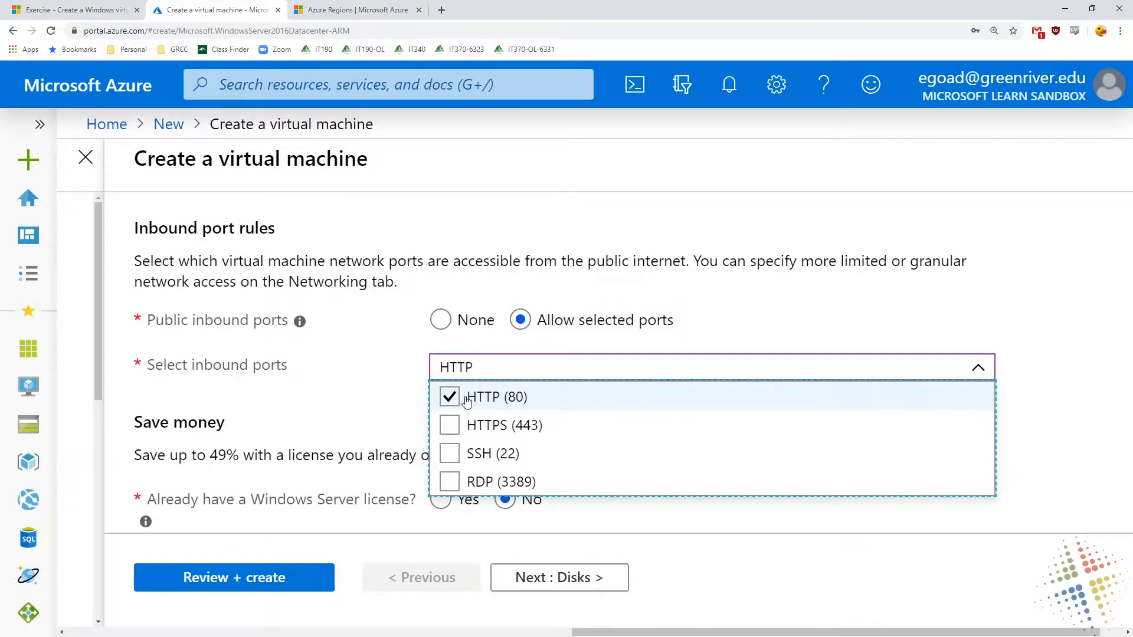
left_click(450, 456)
left_click(451, 457)
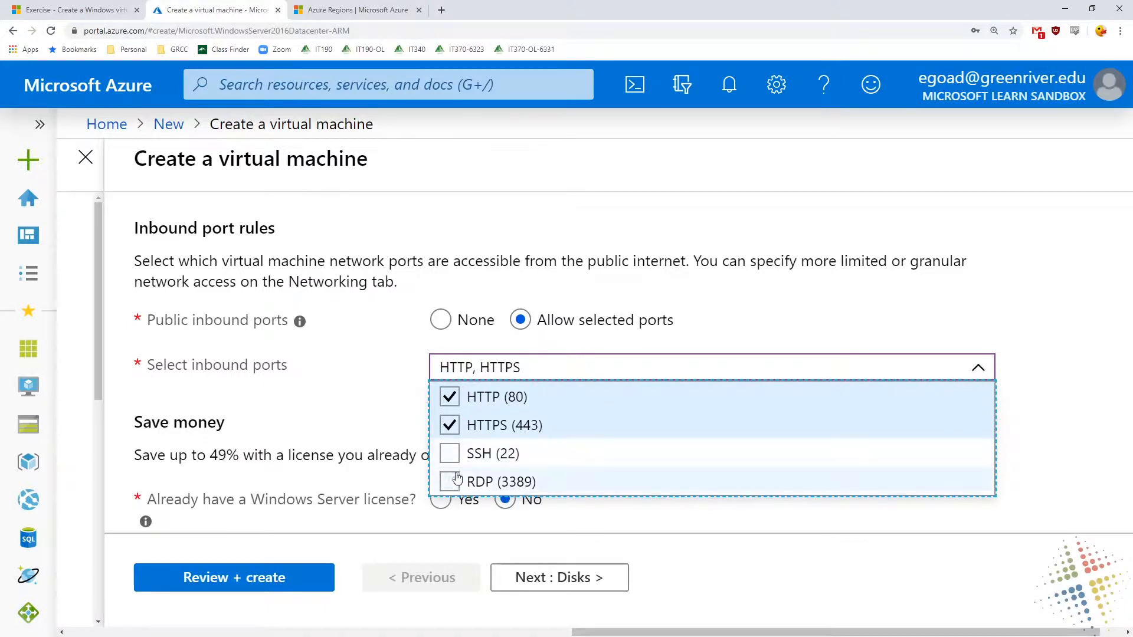
left_click(451, 486)
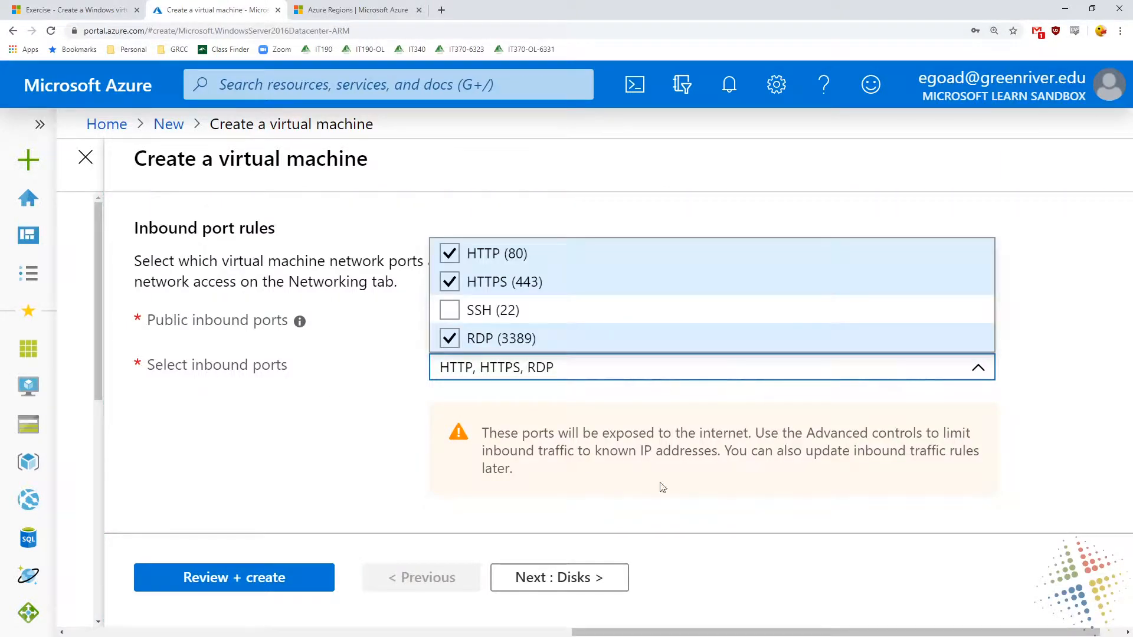
left_click(695, 472)
scroll(699, 457, "down", 3)
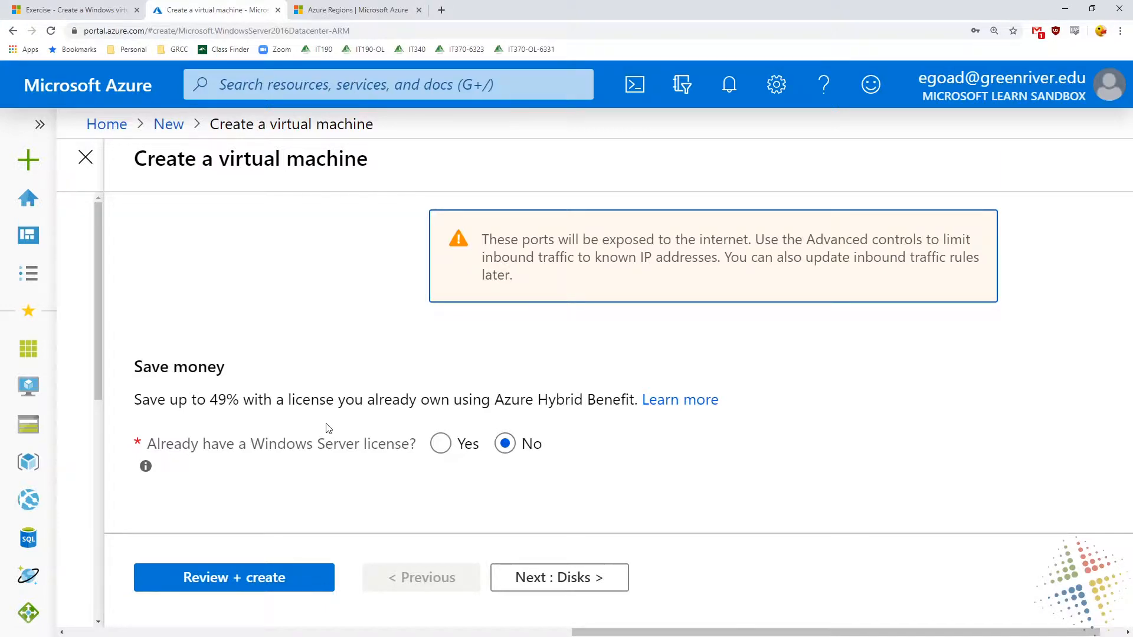
Answer No to already having a Windows Server license and continue to the disk settings
left_click(445, 446)
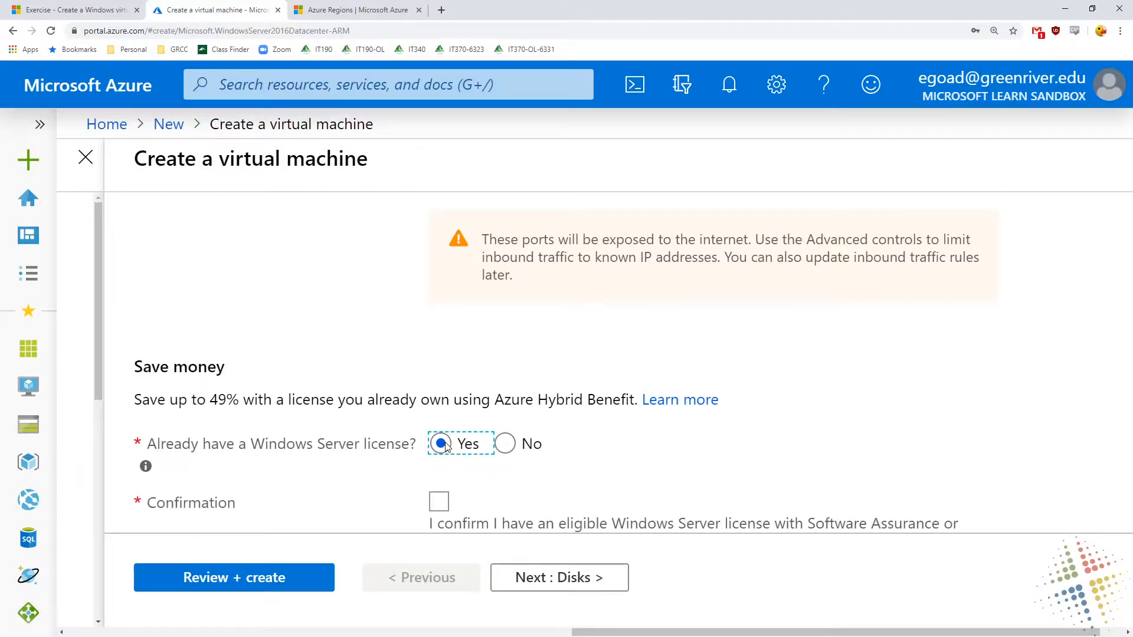
left_click(515, 449)
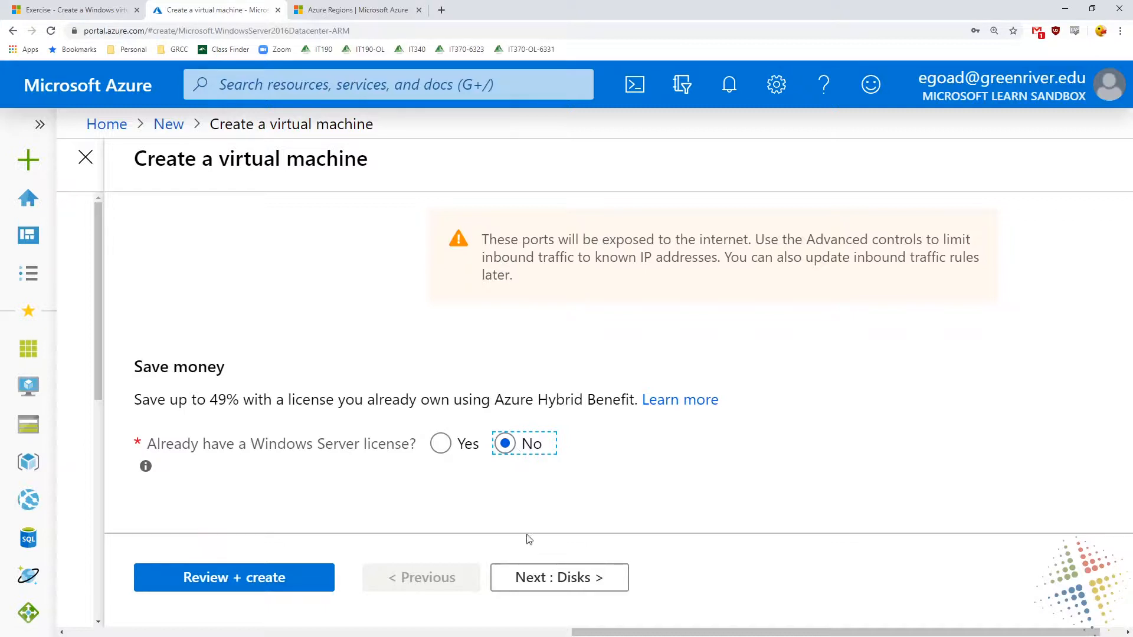
left_click(541, 578)
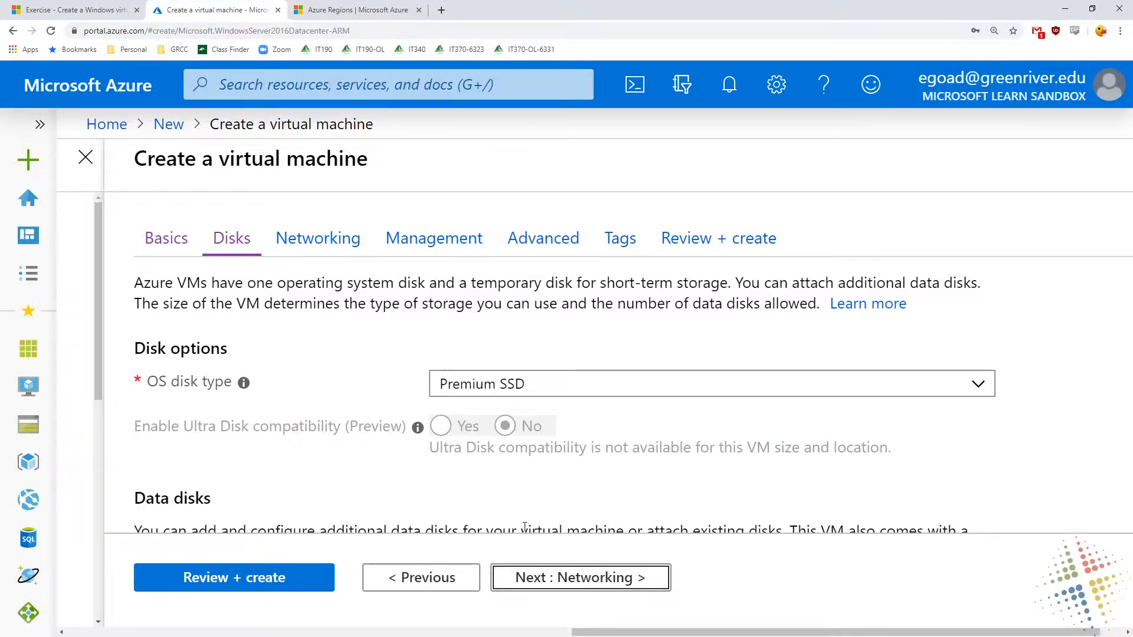
Try Standard HDD as the OS disk type and switch the selection back to Premium SSD
left_click(591, 390)
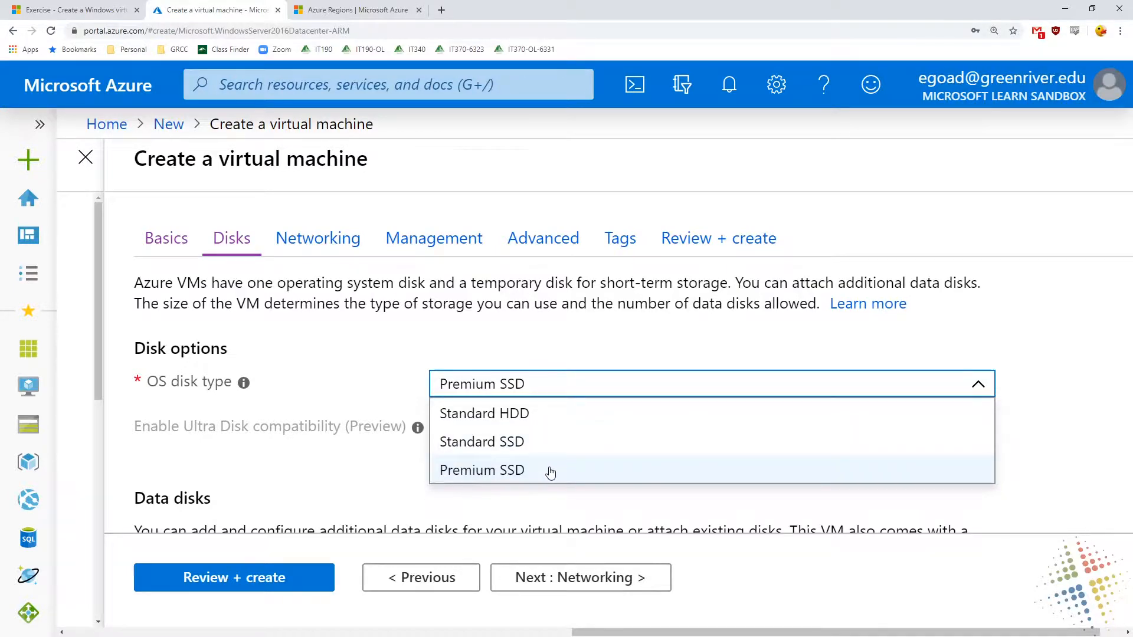
left_click(549, 416)
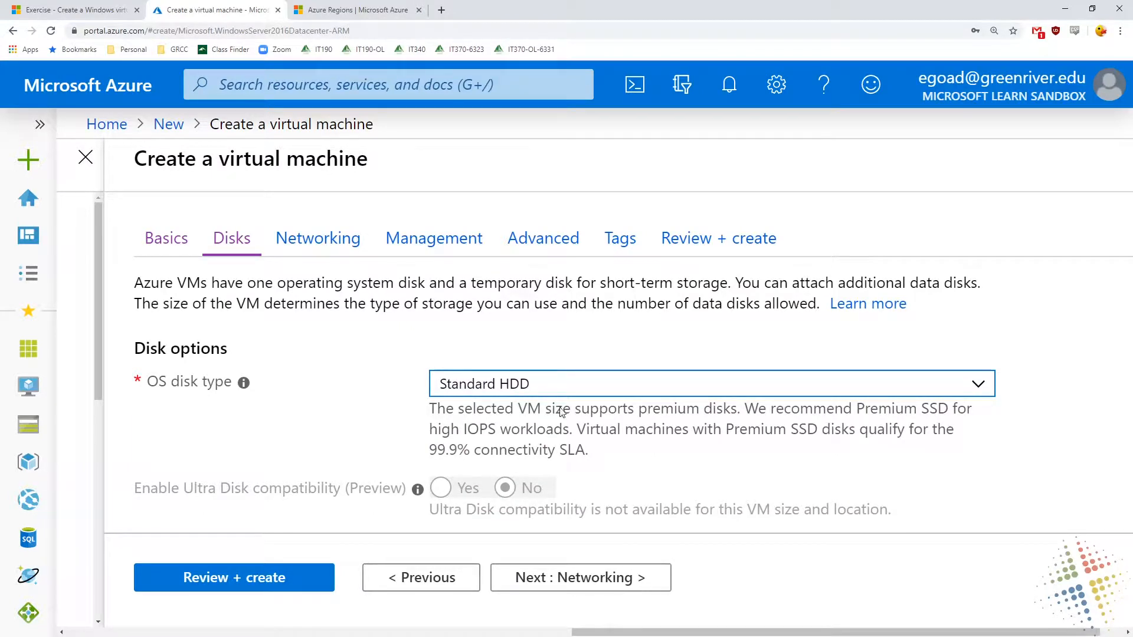
left_click(610, 384)
left_click(609, 470)
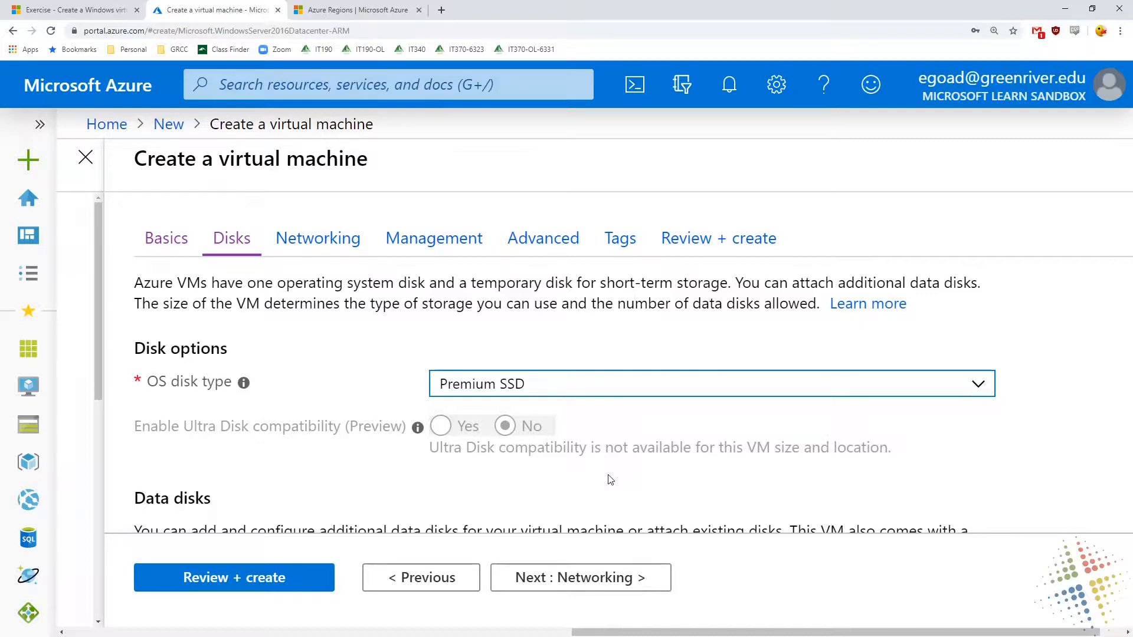
Look over the data disk options without adding a disk and continue to the networking settings
scroll(610, 479, "down", 3)
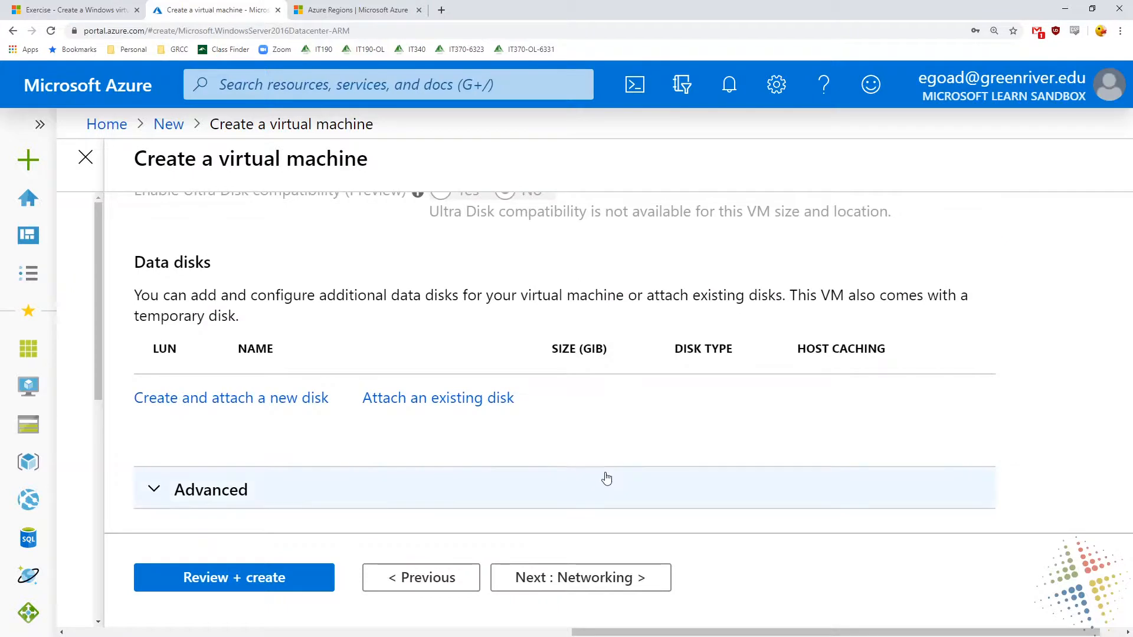
left_click_drag(132, 263, 389, 323)
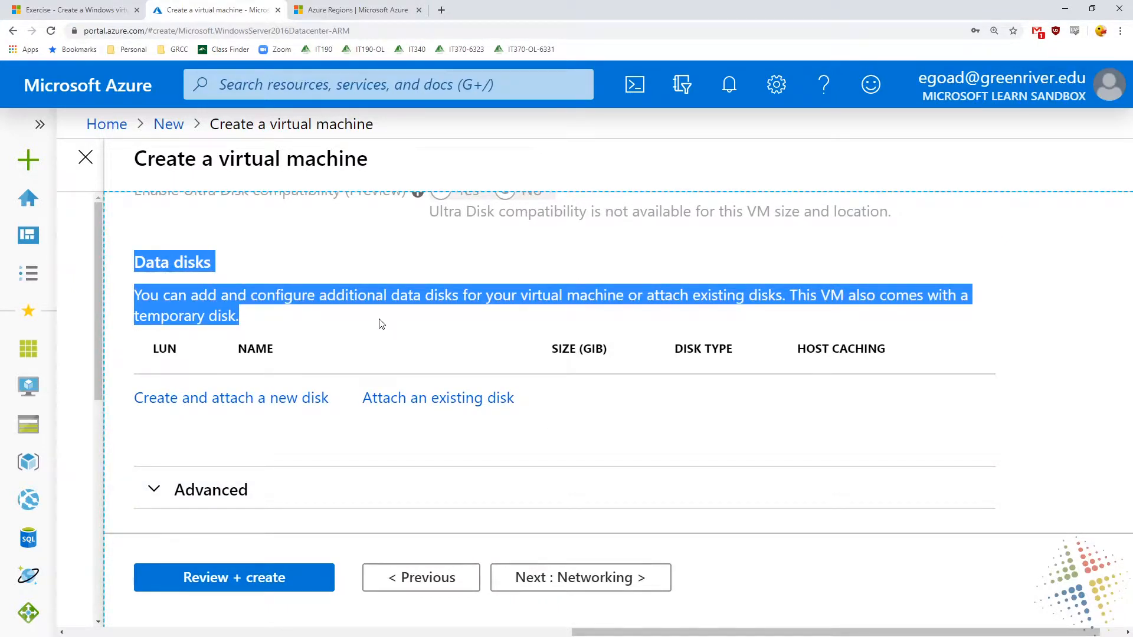
scroll(380, 321, "down", 1)
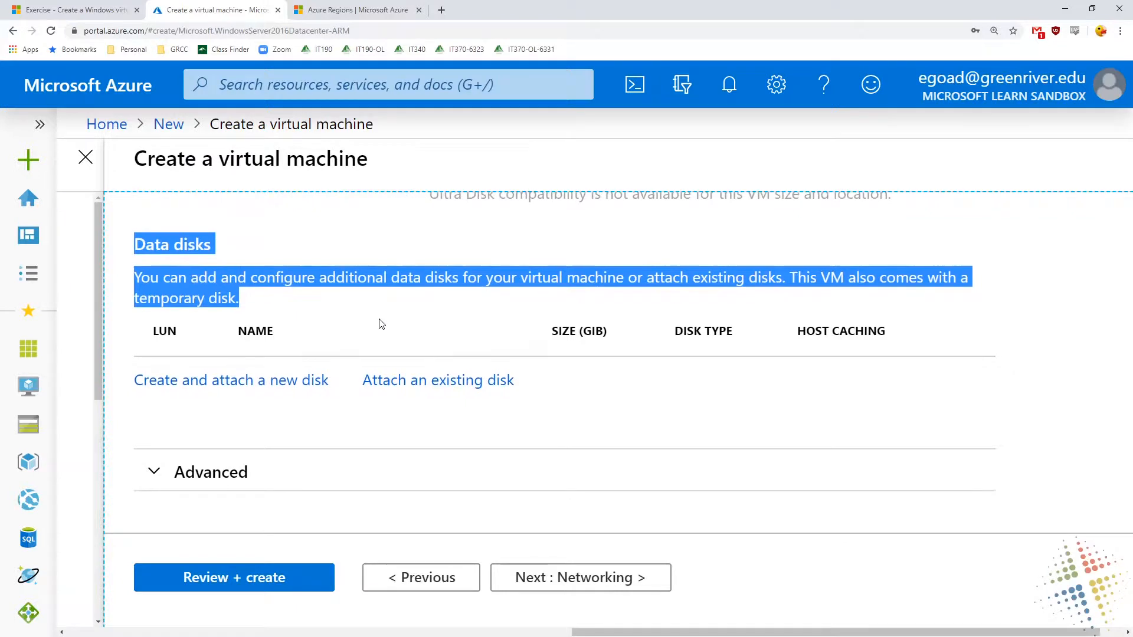
left_click(585, 583)
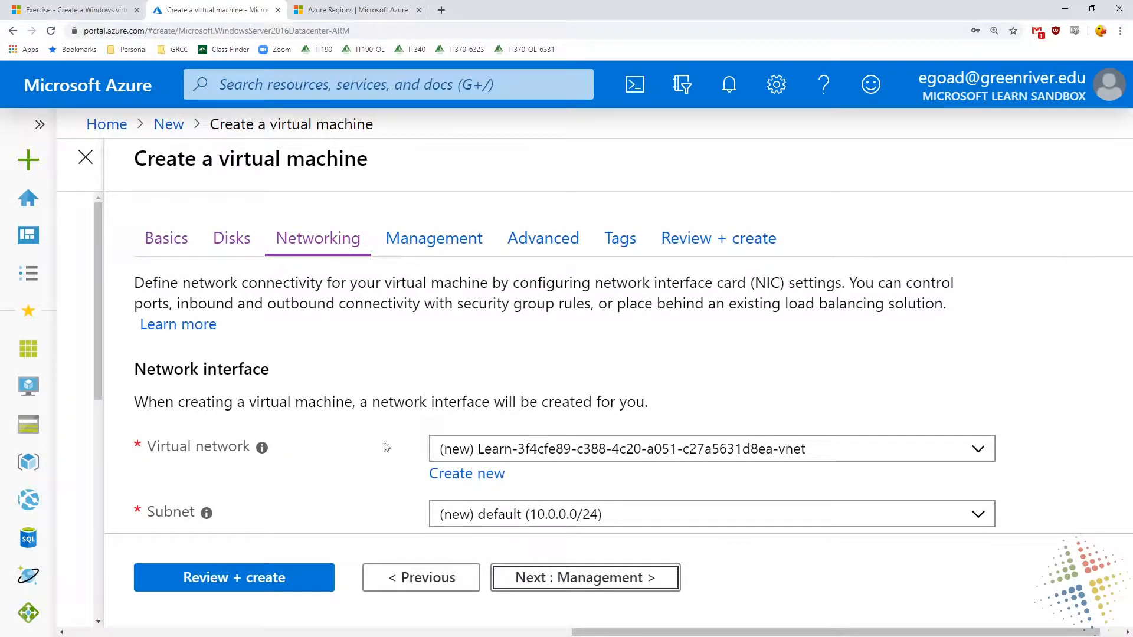
Examine the virtual network, subnet, public IP, inbound port, accelerated networking and load balancing settings
left_click_drag(491, 450, 792, 449)
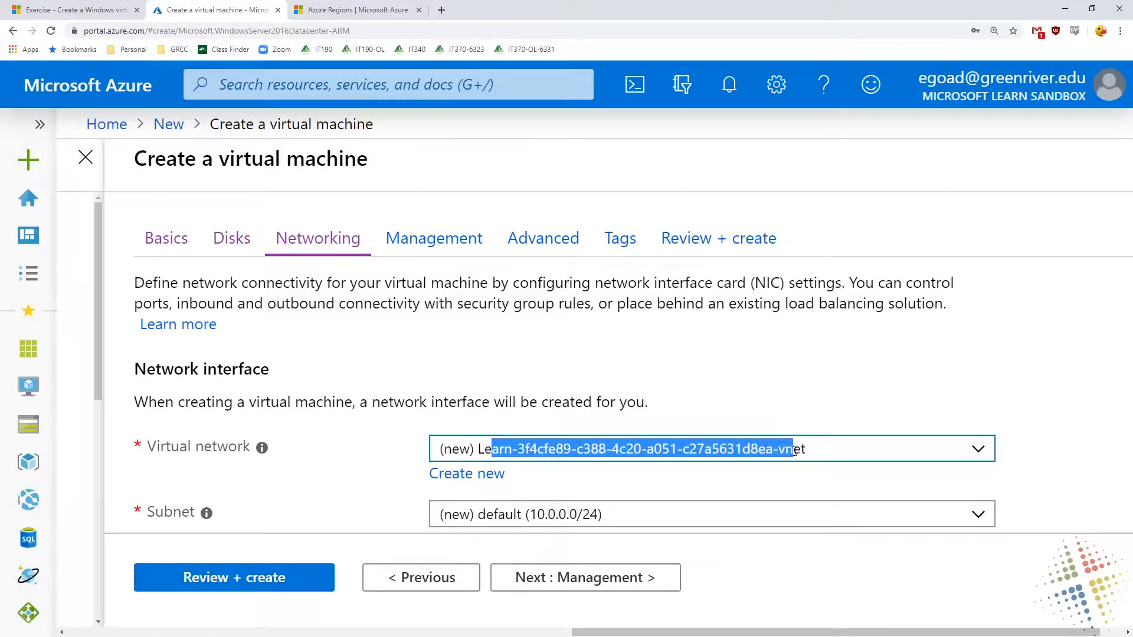
left_click(229, 375)
scroll(229, 377, "down", 2)
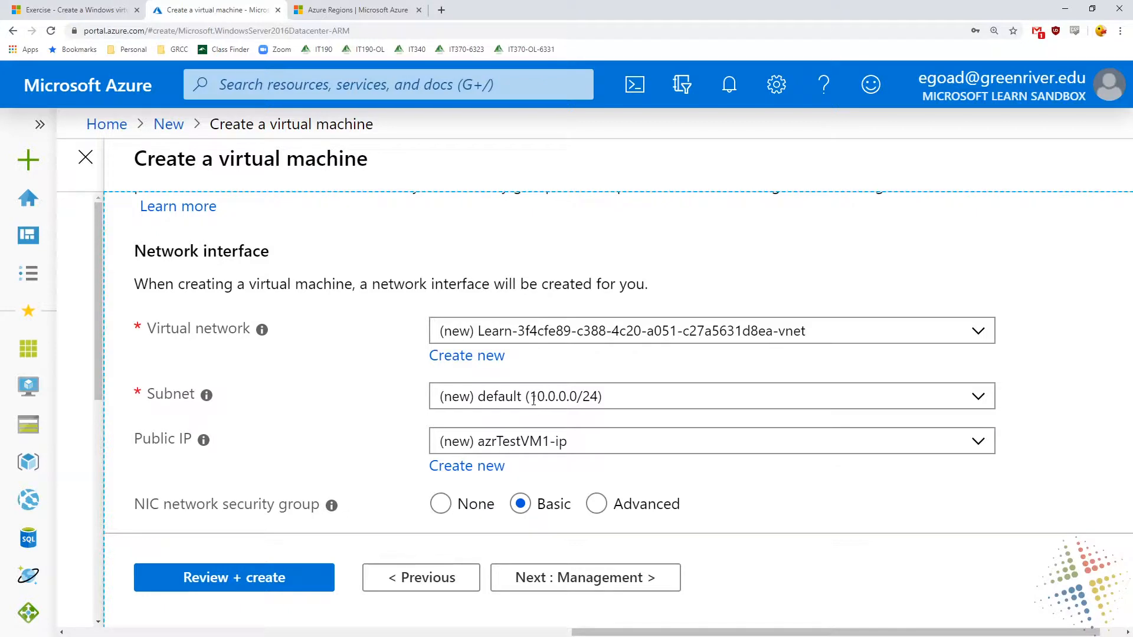
left_click_drag(530, 397, 577, 400)
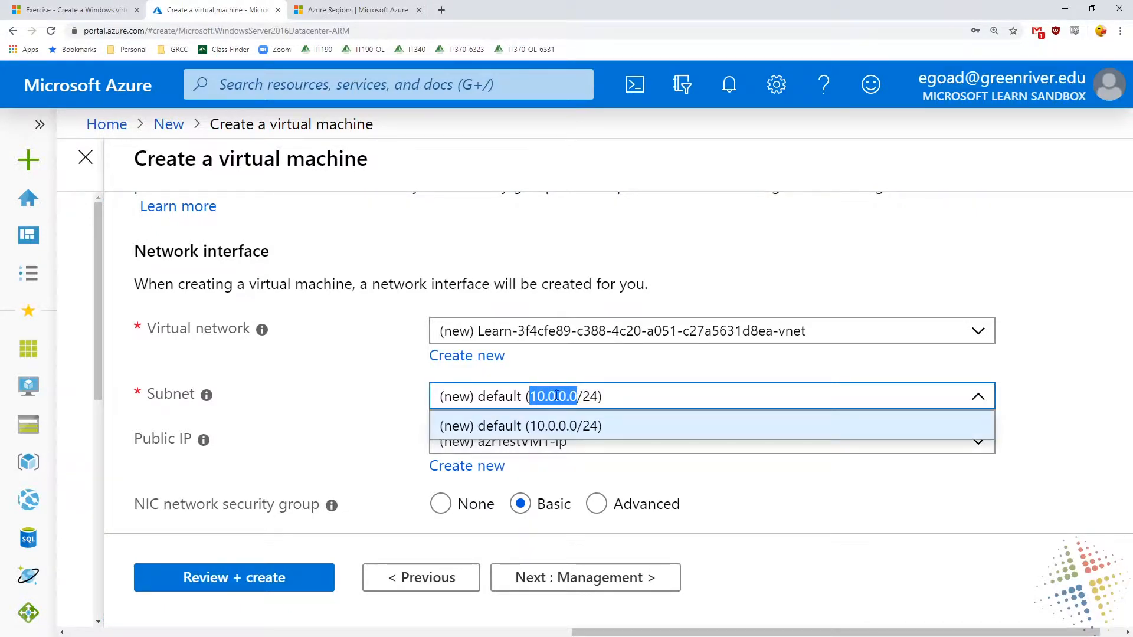
mouse_move(262, 343)
left_click(254, 492)
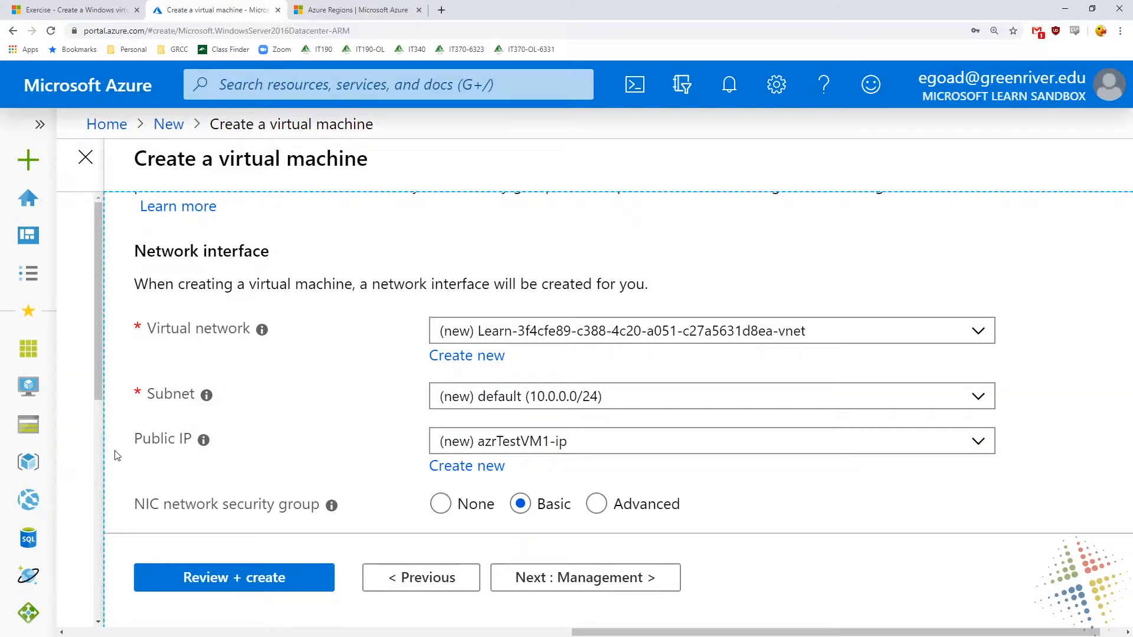
scroll(117, 455, "down", 3)
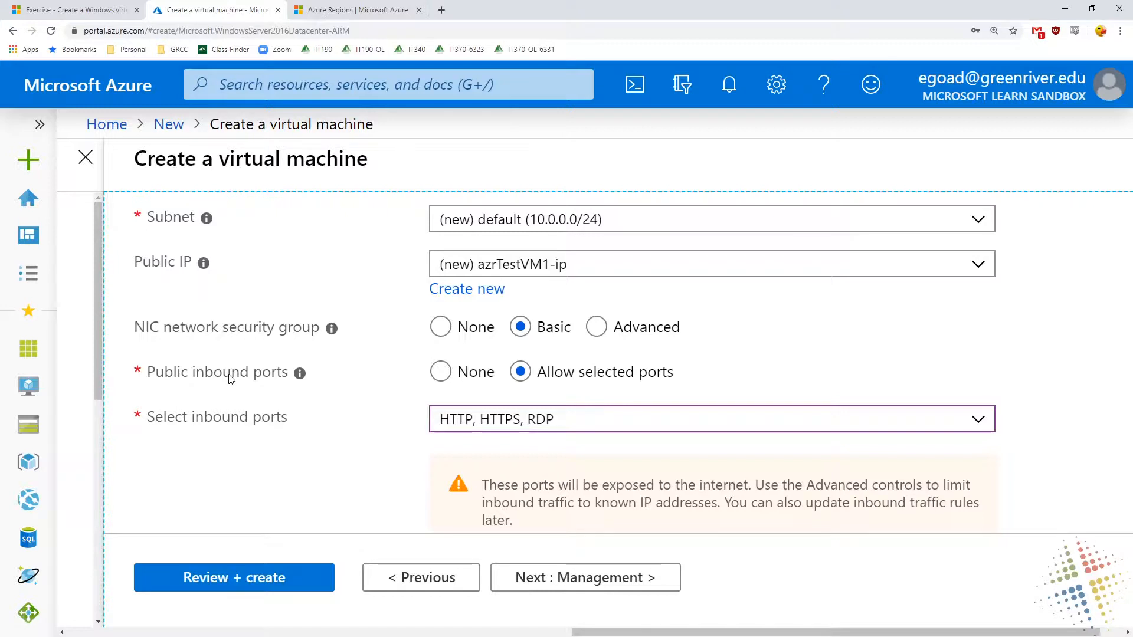
scroll(230, 378, "down", 2)
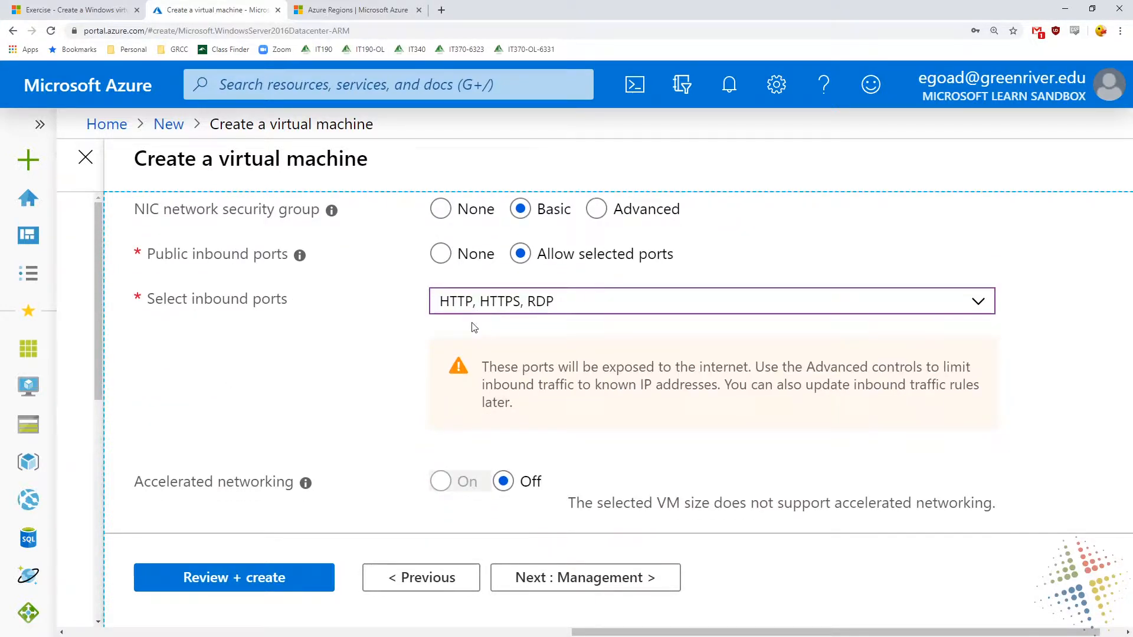
scroll(348, 394, "down", 2)
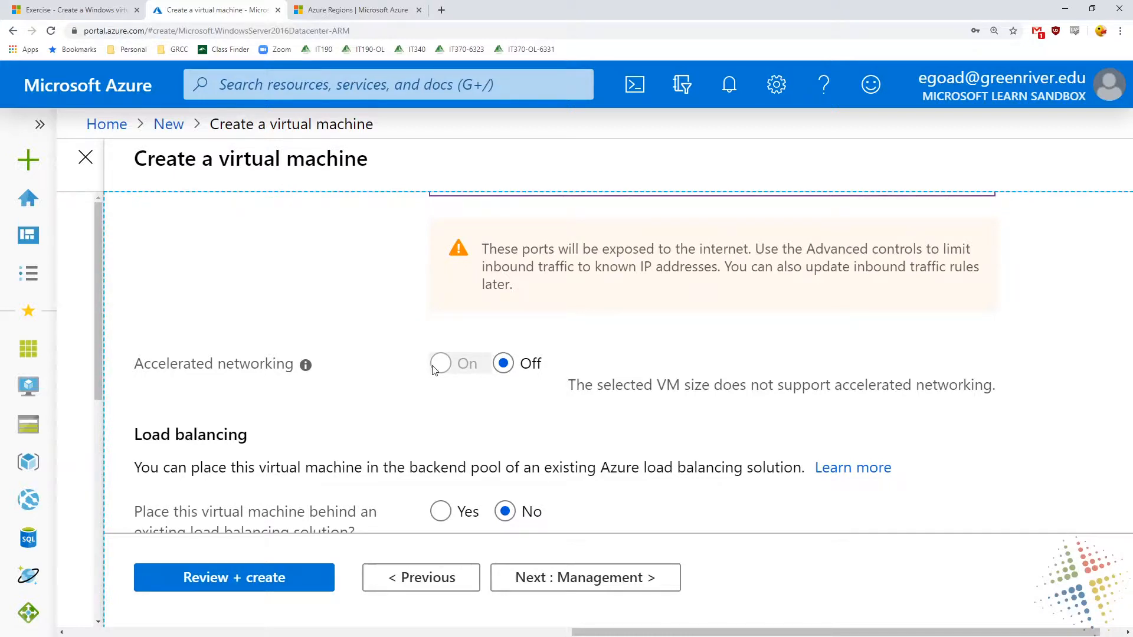
scroll(433, 369, "down", 1)
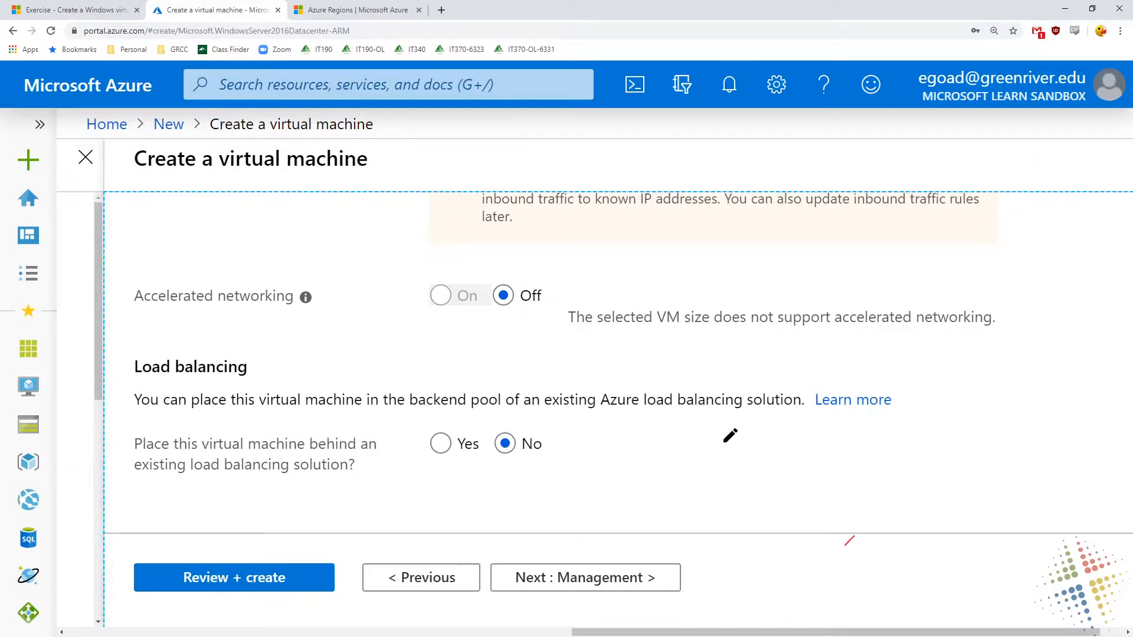
mouse_move(723, 441)
left_mouse_down()
mouse_move(724, 420)
mouse_move(768, 504)
mouse_move(720, 519)
mouse_move(752, 446)
mouse_move(749, 489)
left_mouse_up()
mouse_move(602, 434)
left_mouse_down()
mouse_move(577, 465)
mouse_move(625, 424)
mouse_move(607, 475)
left_mouse_up()
left_click_drag(595, 481, 702, 461)
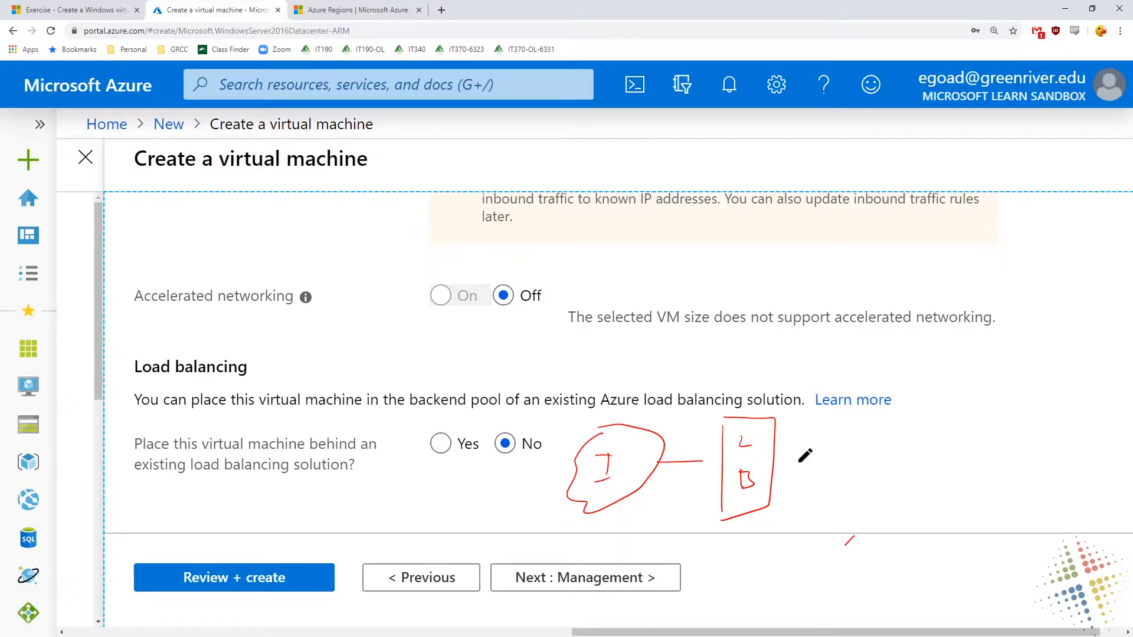
mouse_move(773, 463)
left_mouse_down()
mouse_move(835, 432)
mouse_move(845, 413)
mouse_move(876, 441)
mouse_move(847, 450)
mouse_move(860, 421)
mouse_move(836, 507)
mouse_move(846, 530)
left_mouse_up()
mouse_move(844, 477)
left_mouse_down()
mouse_move(883, 482)
mouse_move(881, 530)
left_mouse_up()
left_click_drag(882, 530, 848, 532)
left_click_drag(848, 489, 864, 496)
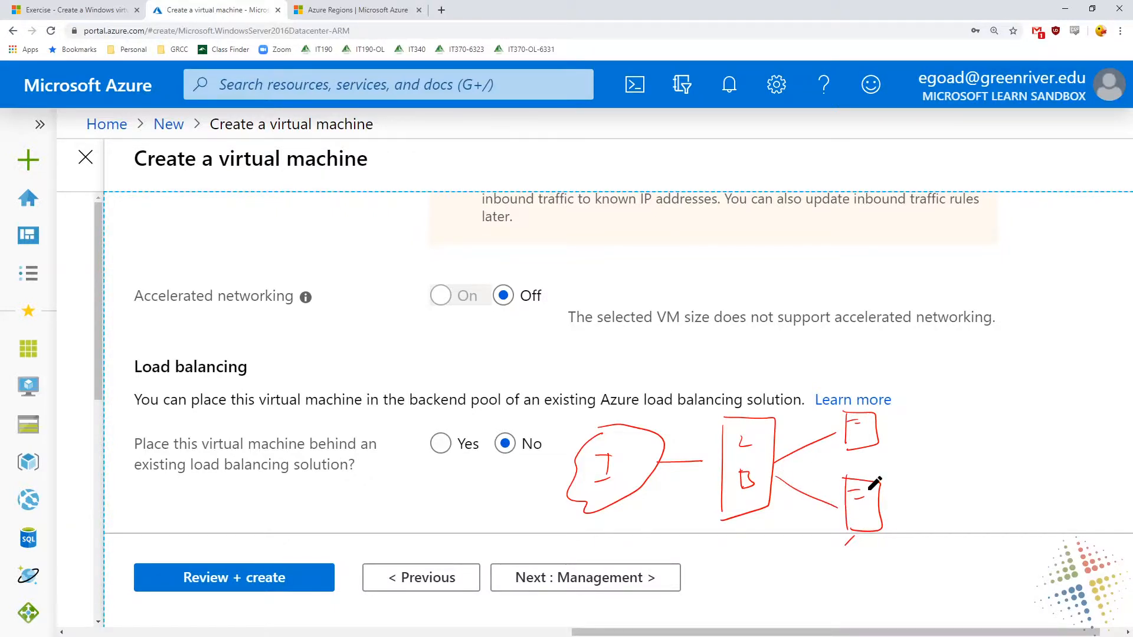
key("Escape")
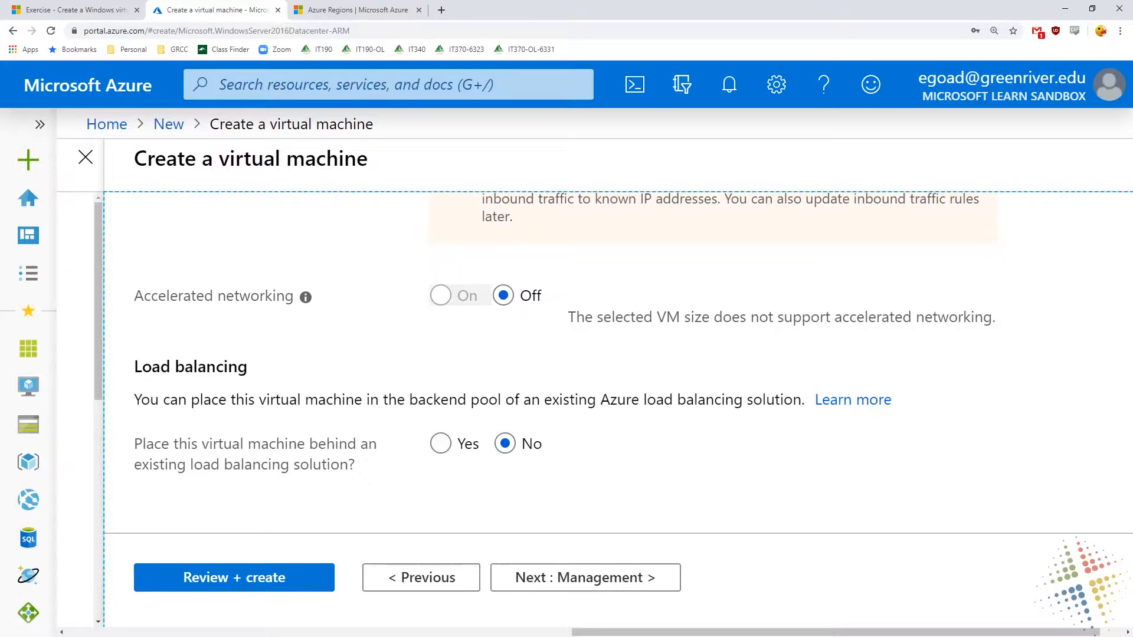
Continue to the management settings and review the Azure Security Center plan and diagnostics options
left_click(652, 585)
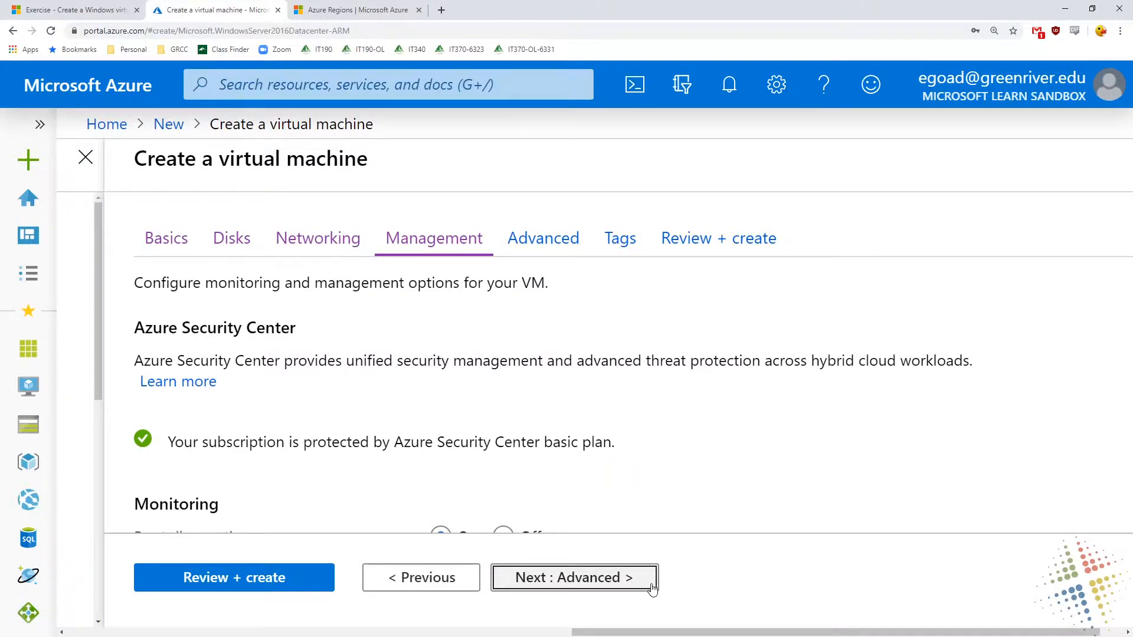
scroll(683, 398, "down", 1)
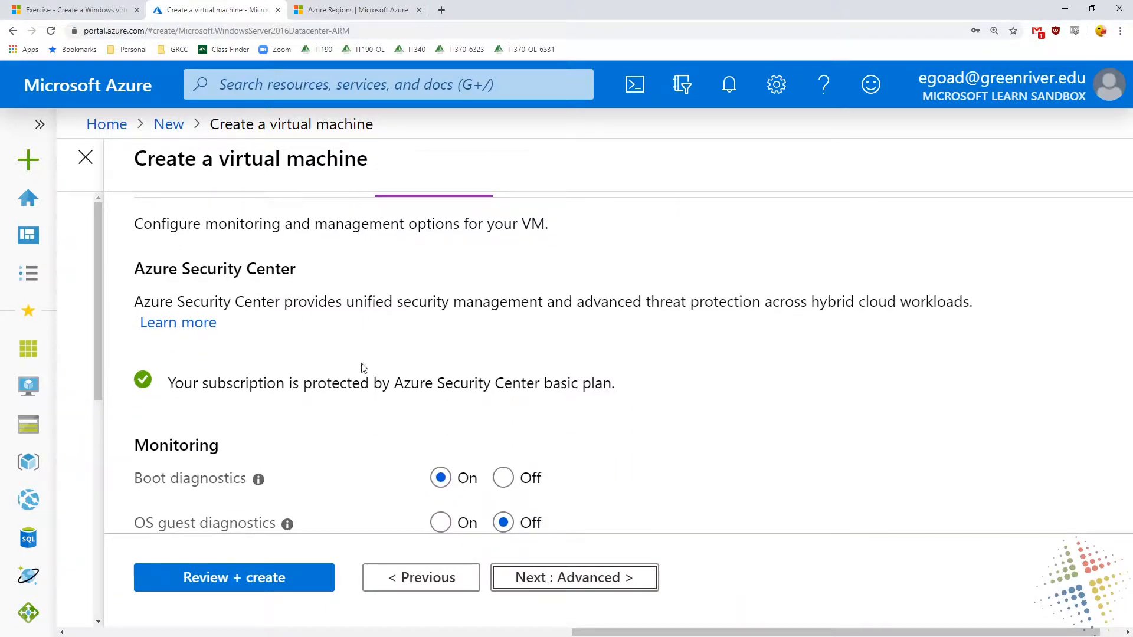
left_click_drag(207, 269, 326, 287)
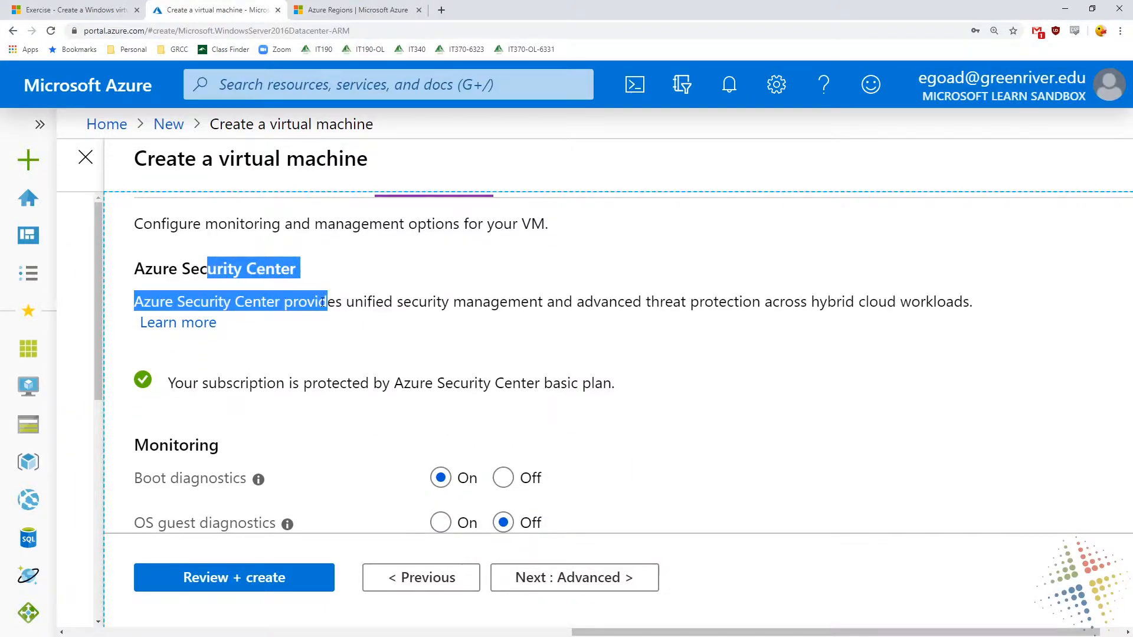
double_click(555, 385)
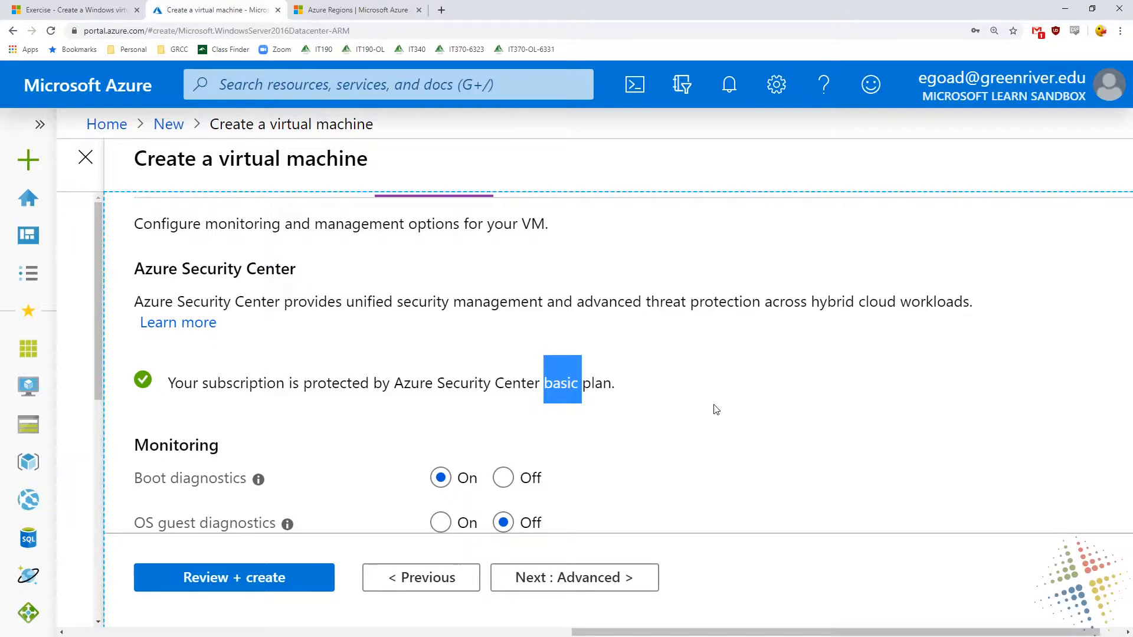
scroll(716, 409, "down", 4)
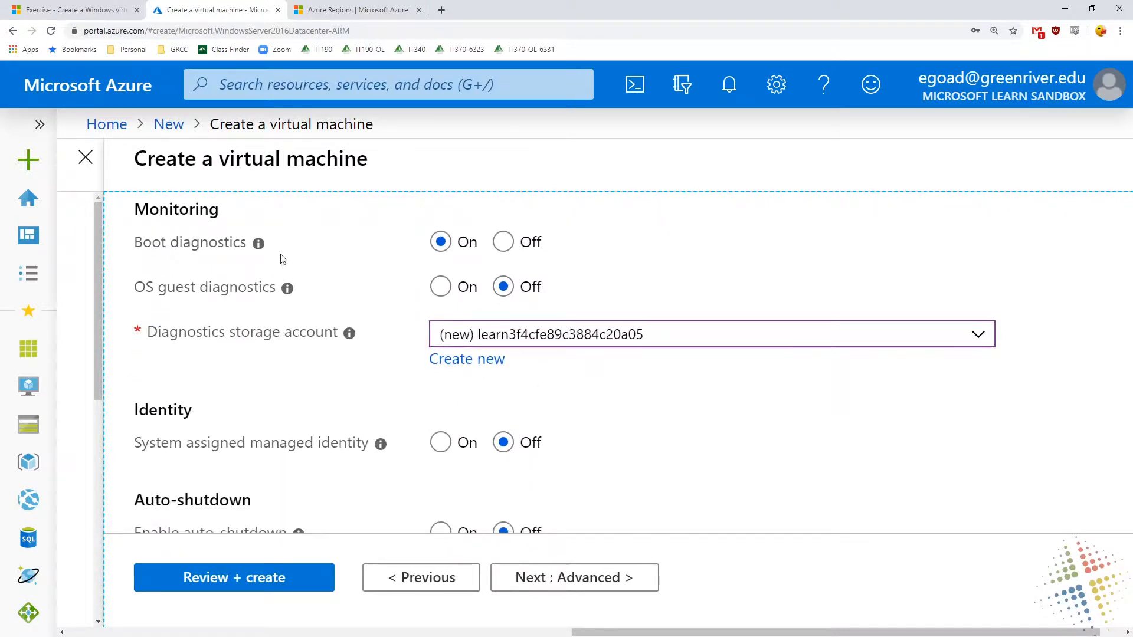
mouse_move(258, 249)
mouse_move(286, 294)
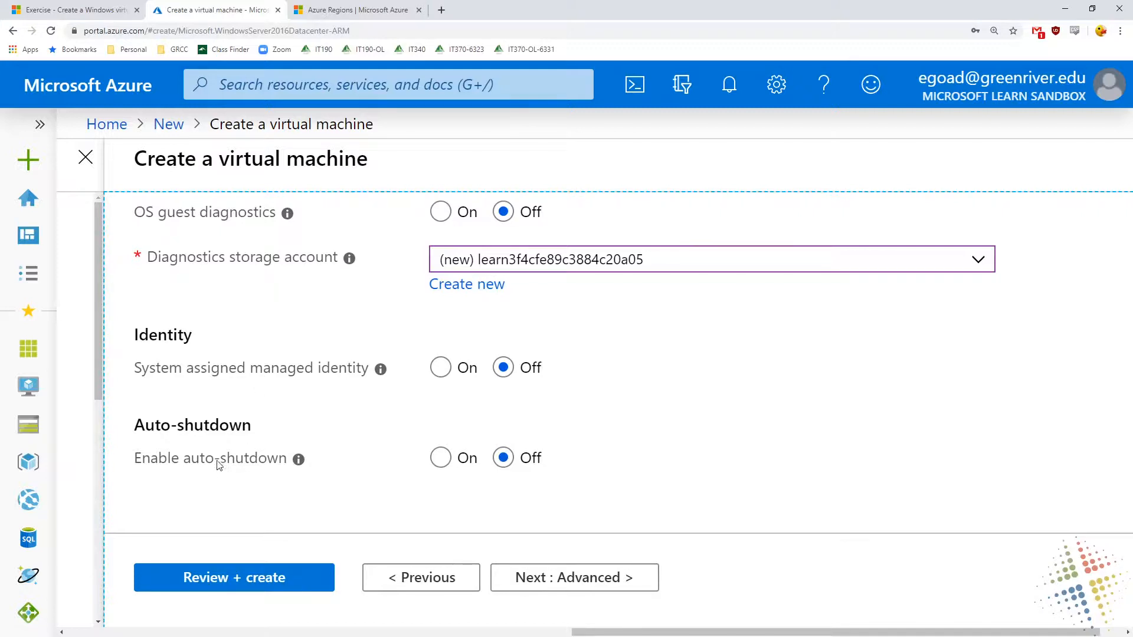
Enable auto-shutdown for the virtual machine and set its time zone to (UTC-08:00) Pacific Time (US & Canada)
left_click(443, 463)
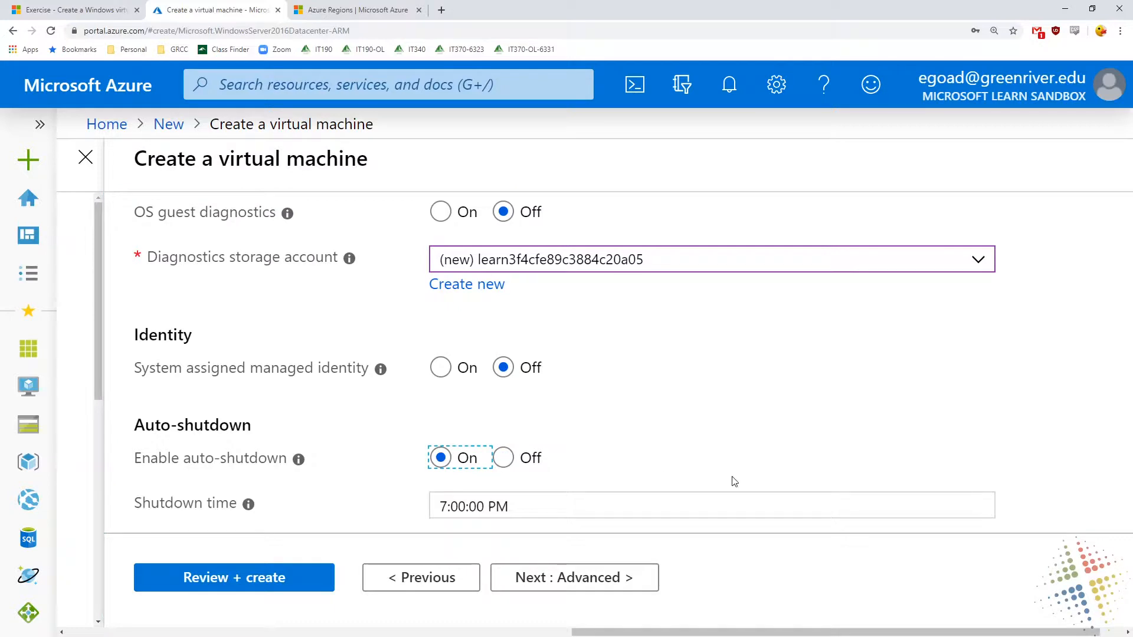
scroll(733, 475, "down", 3)
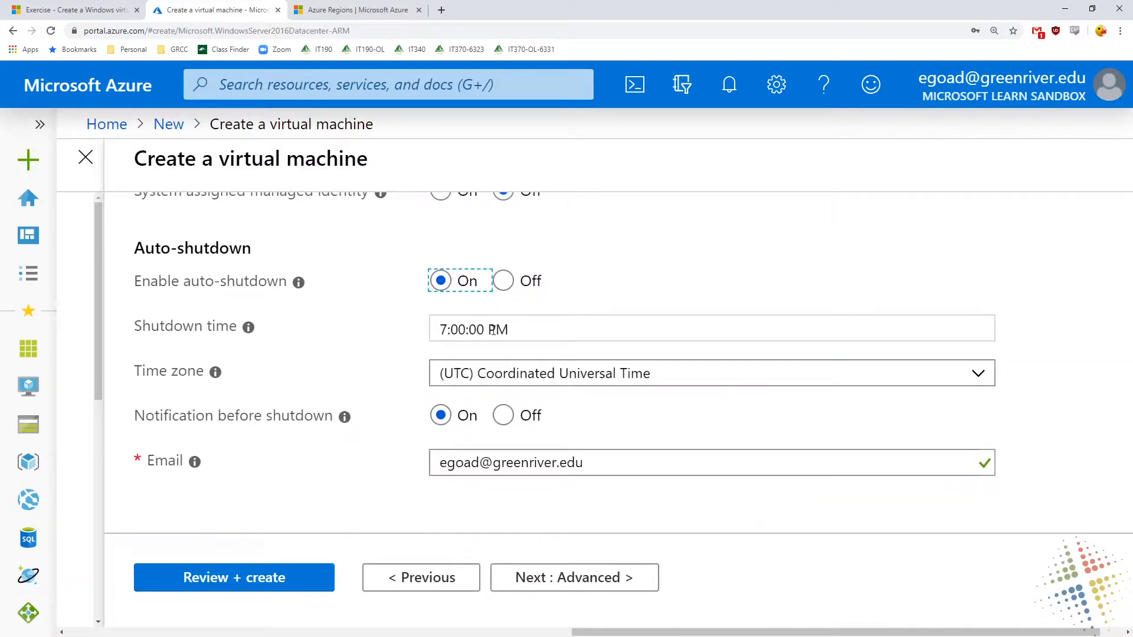
left_click(492, 330)
left_click(653, 387)
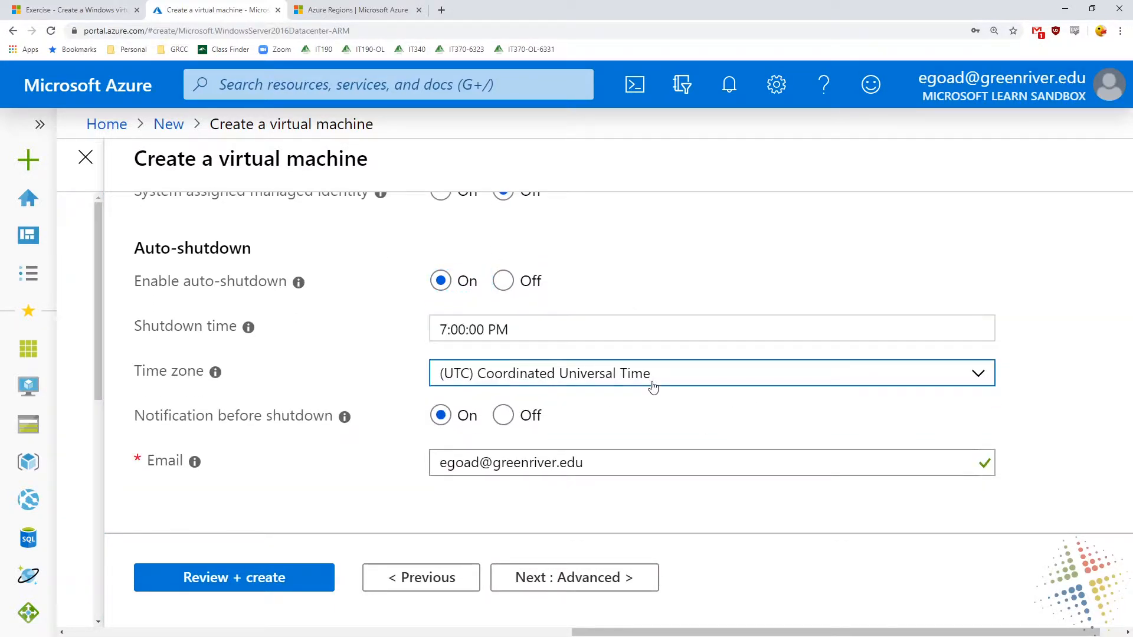
scroll(632, 517, "down", 6)
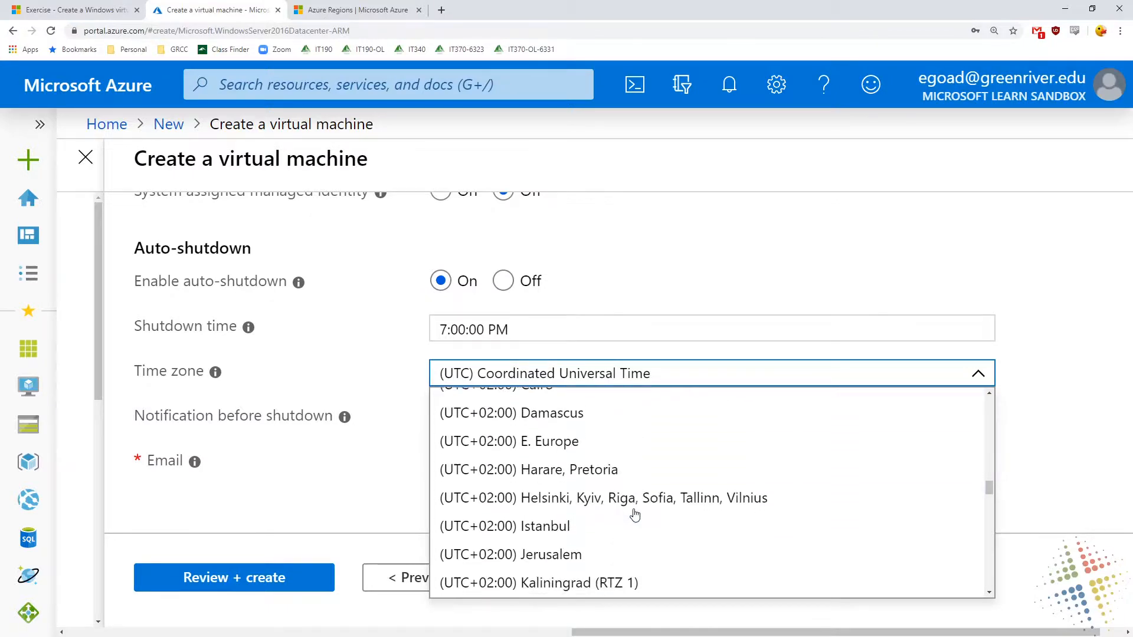
scroll(634, 515, "down", 2)
scroll(636, 519, "up", 15)
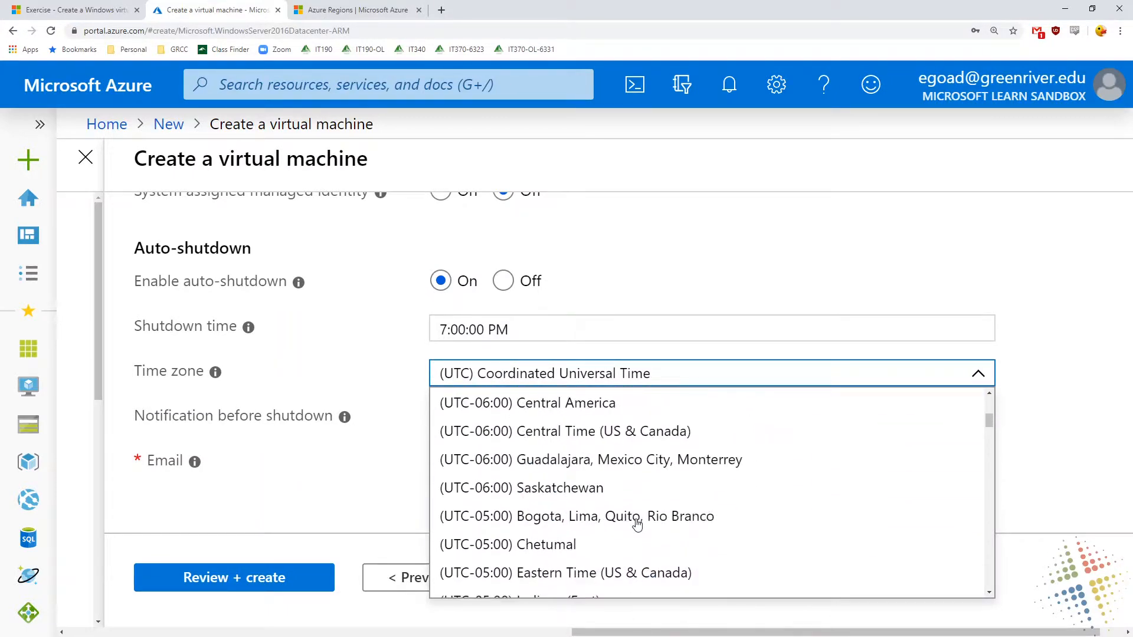
scroll(637, 523, "up", 3)
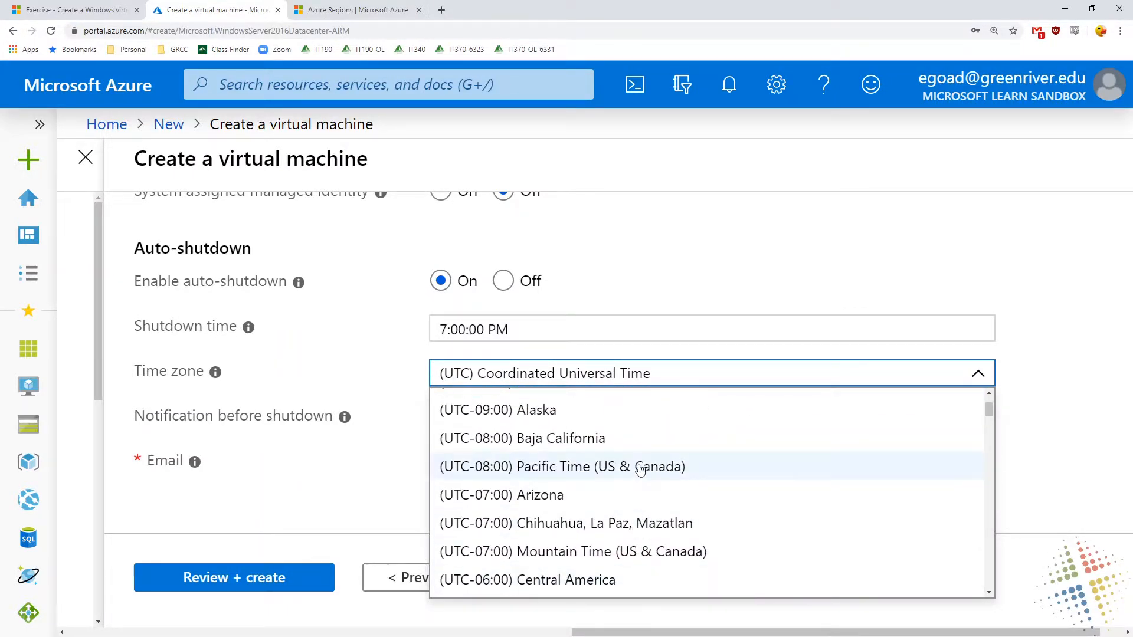
left_click(640, 468)
Set the auto-shutdown time to 5:00:00 PM
triple_click(449, 328)
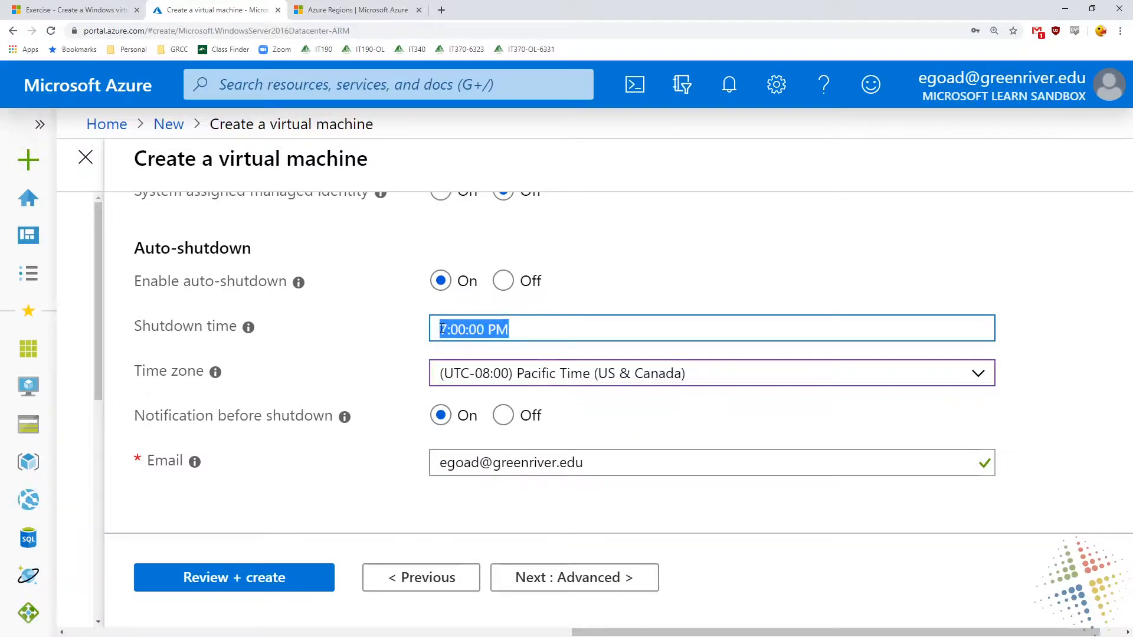
left_click(450, 329)
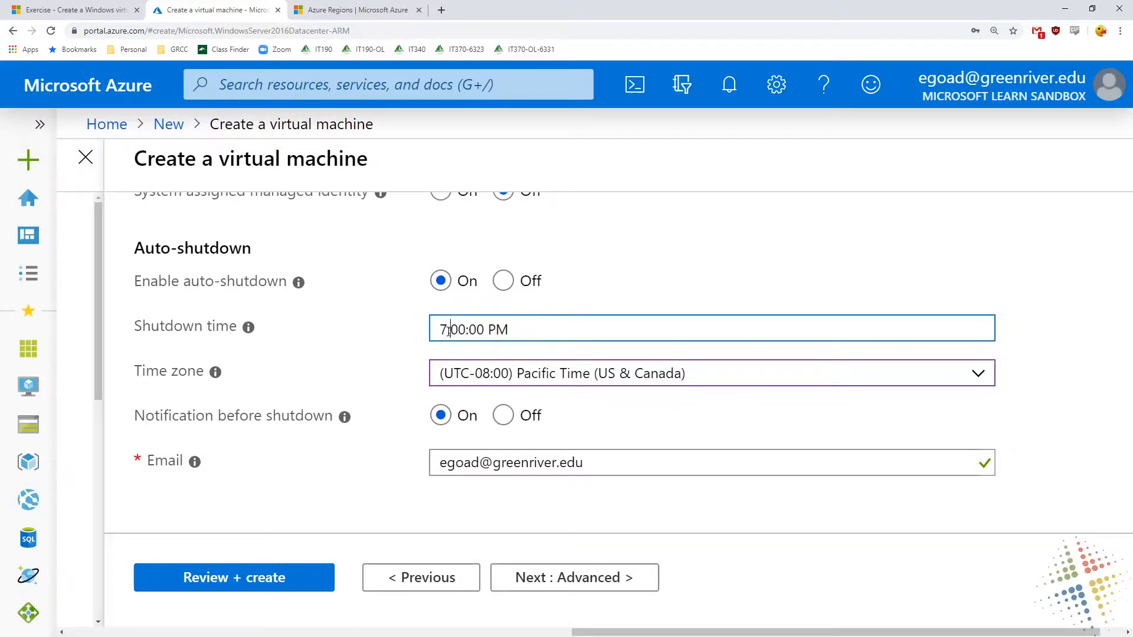
key("BackSpace")
type("5")
left_click(319, 341)
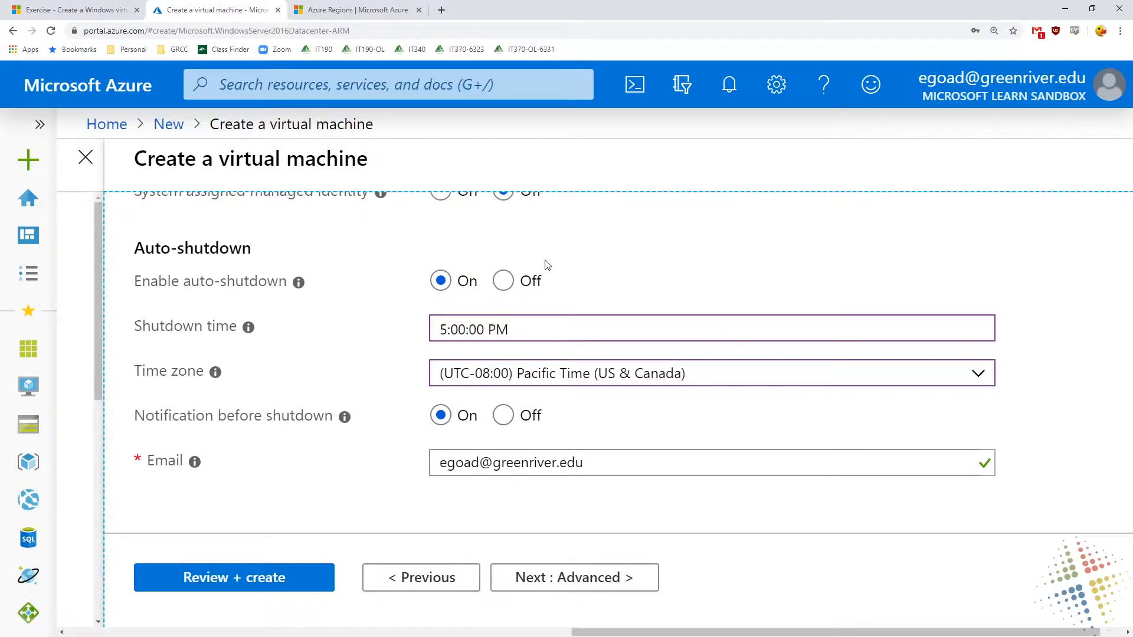
Turn auto-shutdown off and continue to the advanced settings
left_click(503, 282)
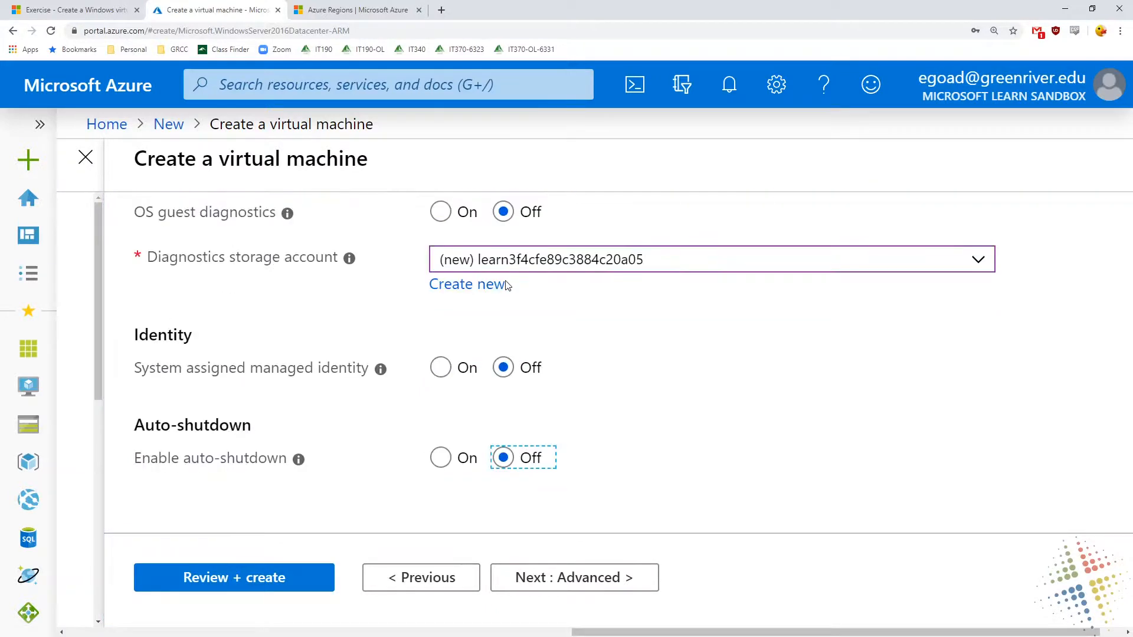
left_click(532, 581)
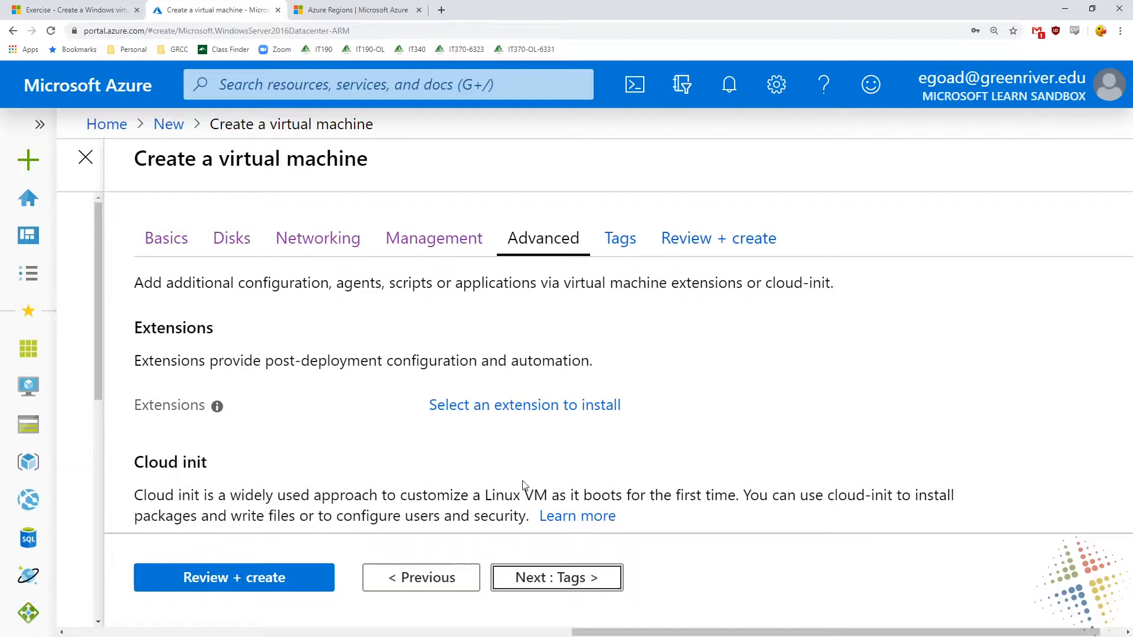
Review the host and VM generation options in the advanced settings and continue to the tag settings
scroll(524, 485, "down", 4)
scroll(524, 485, "down", 6)
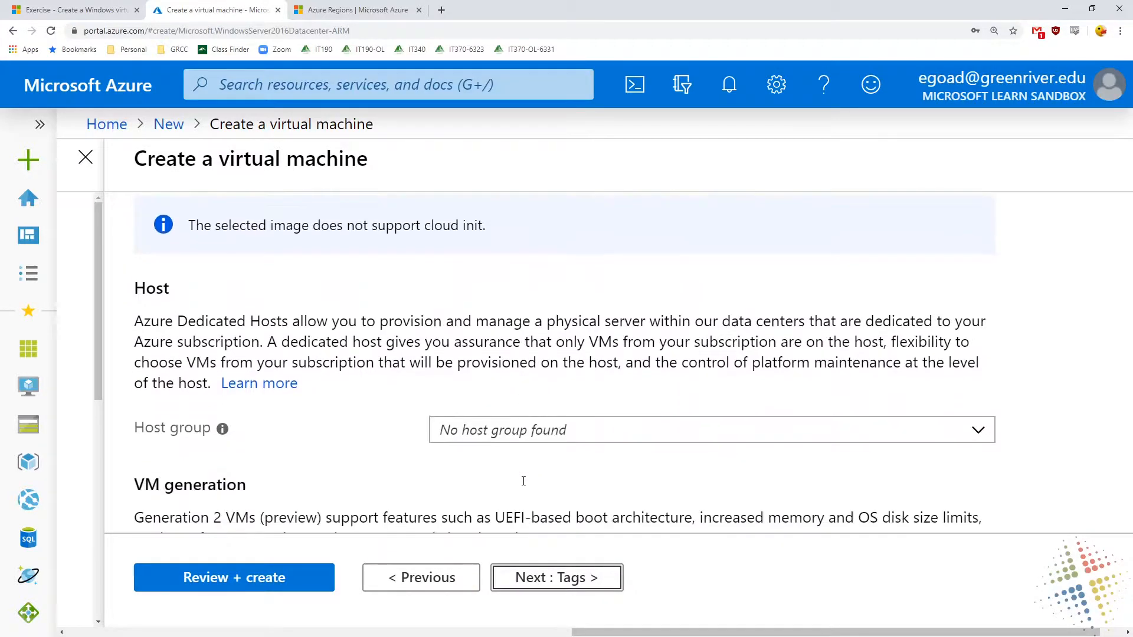
left_click(530, 586)
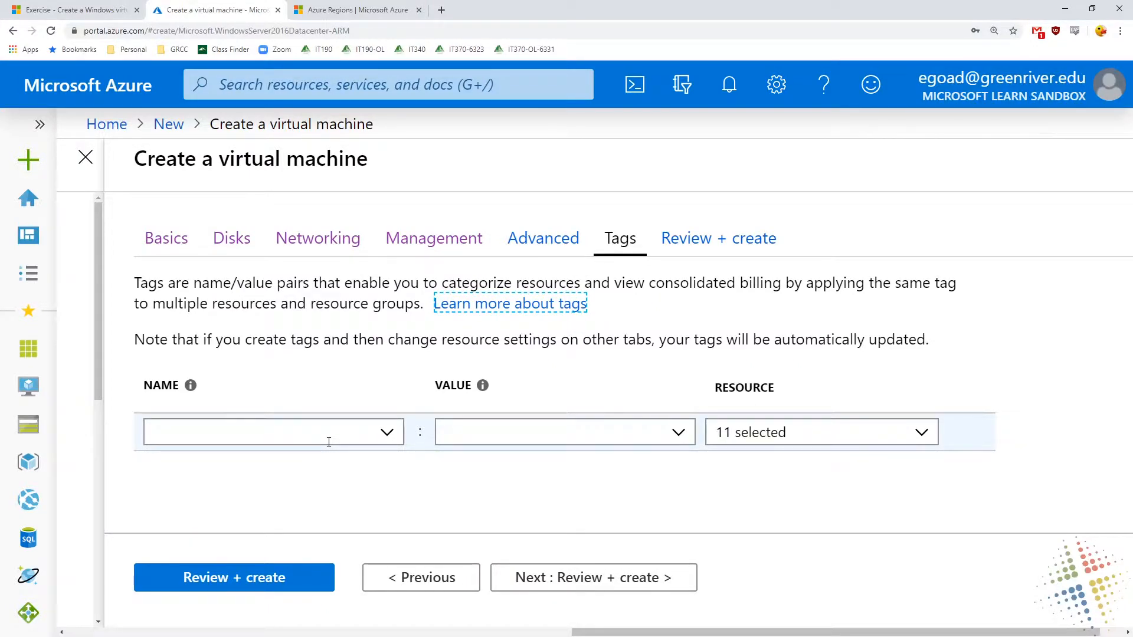
Add a tag named Department with the value HR for all resources
left_click(329, 441)
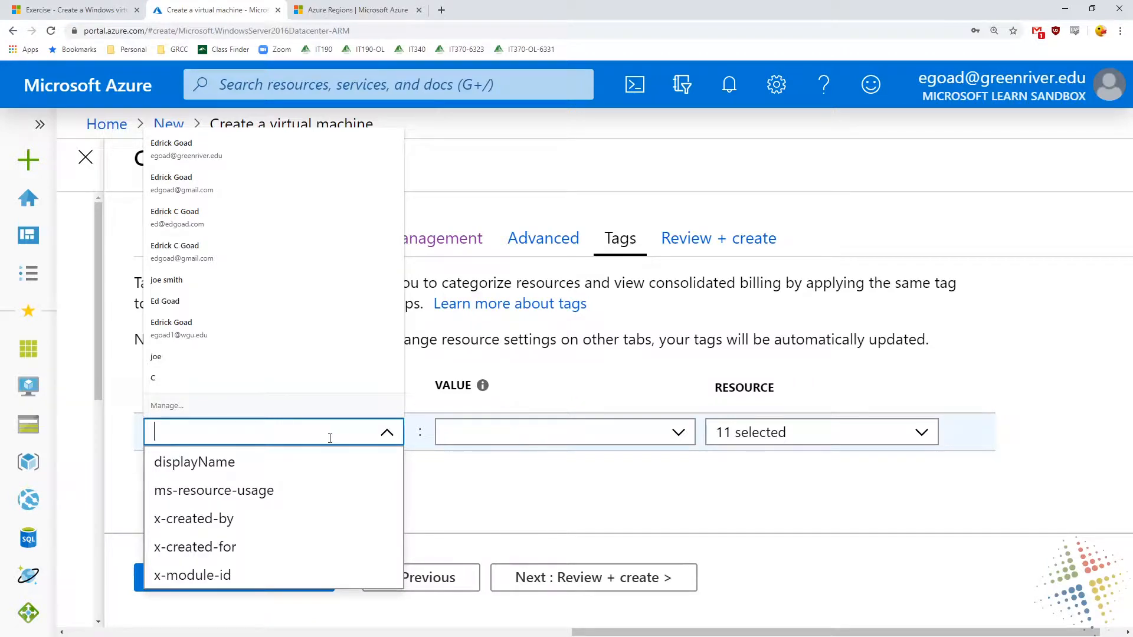
type("Department")
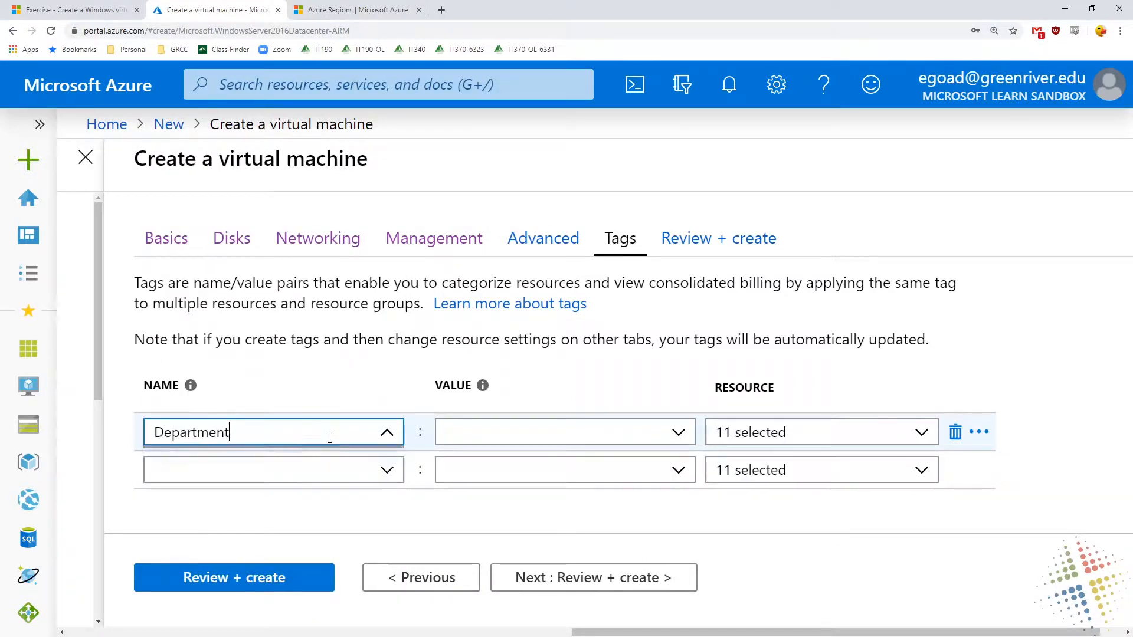
key("Tab")
type("HR")
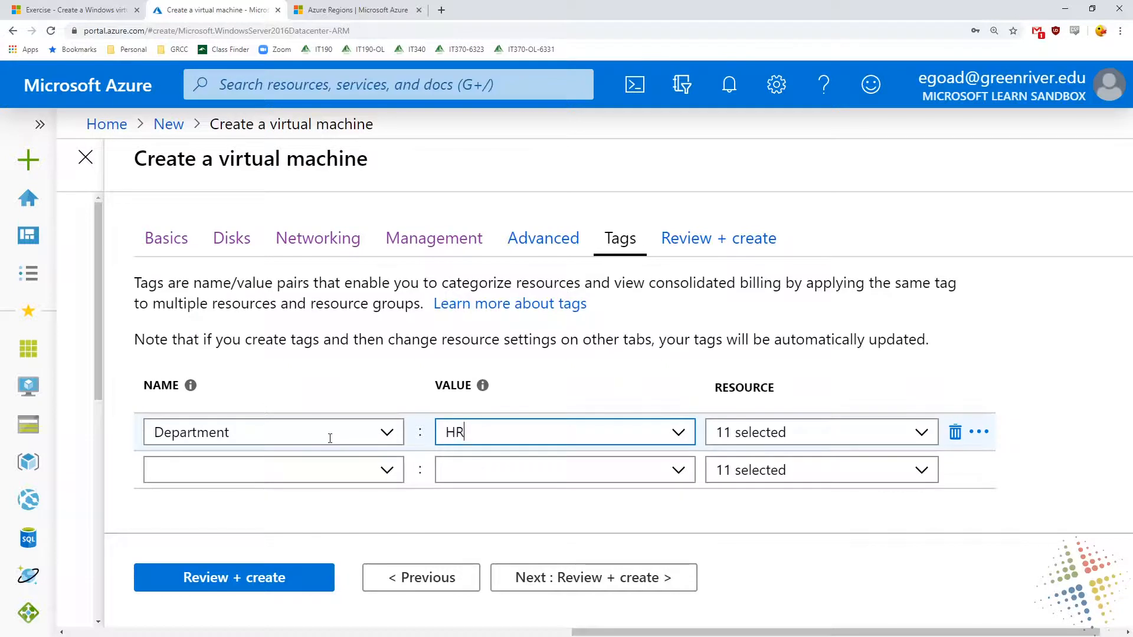
Add a second tag named State with the value Testing
left_click(331, 476)
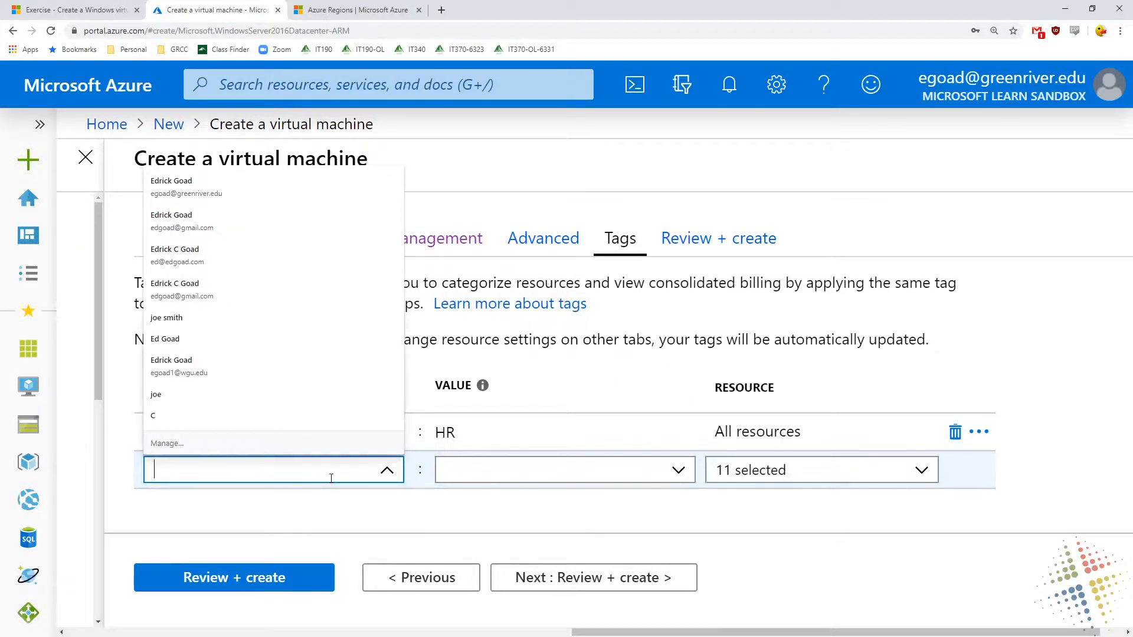
type("De")
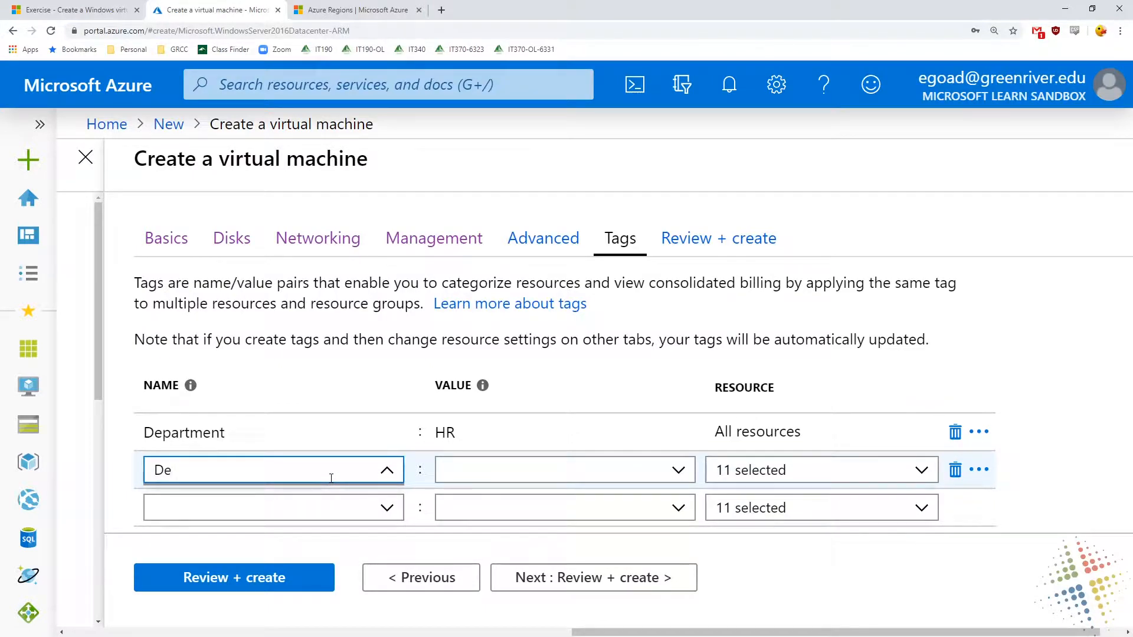
key("BackSpace")
key("BackSpace")
type("State")
key("Tab")
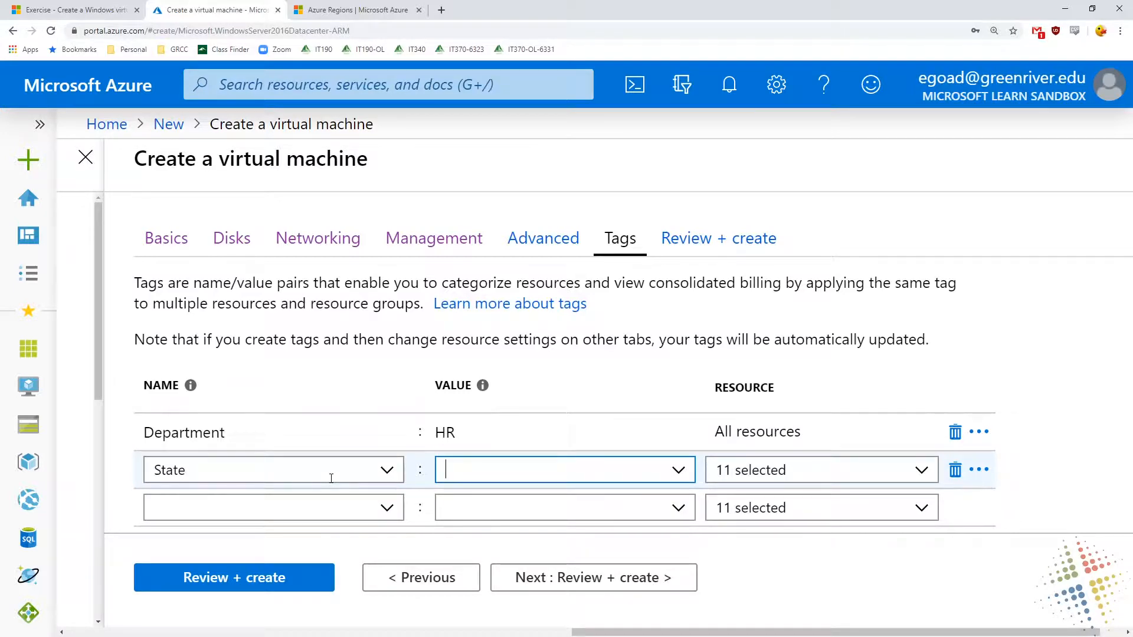
type("Testing")
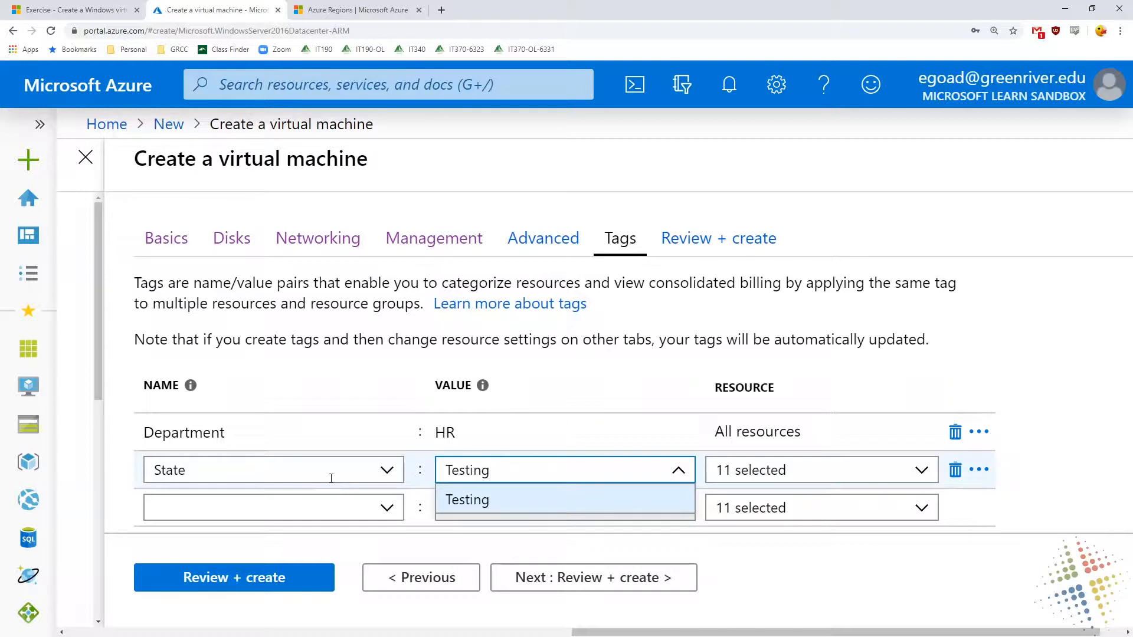
left_click(352, 329)
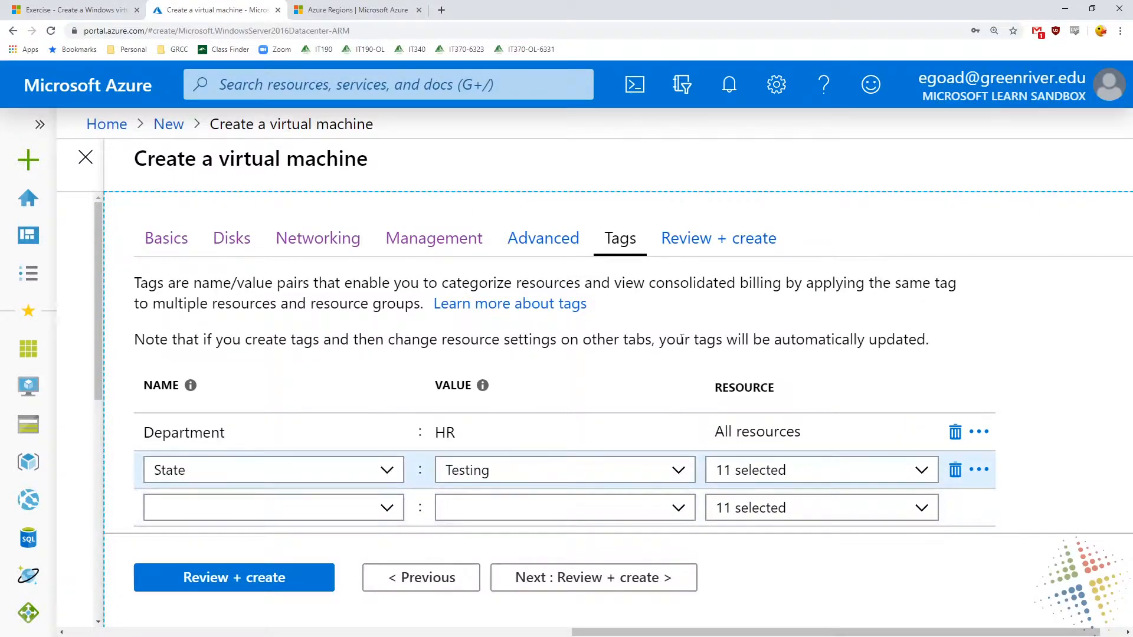
Continue to the final review, look over the configuration summary and create the virtual machine
left_click_drag(655, 283, 786, 278)
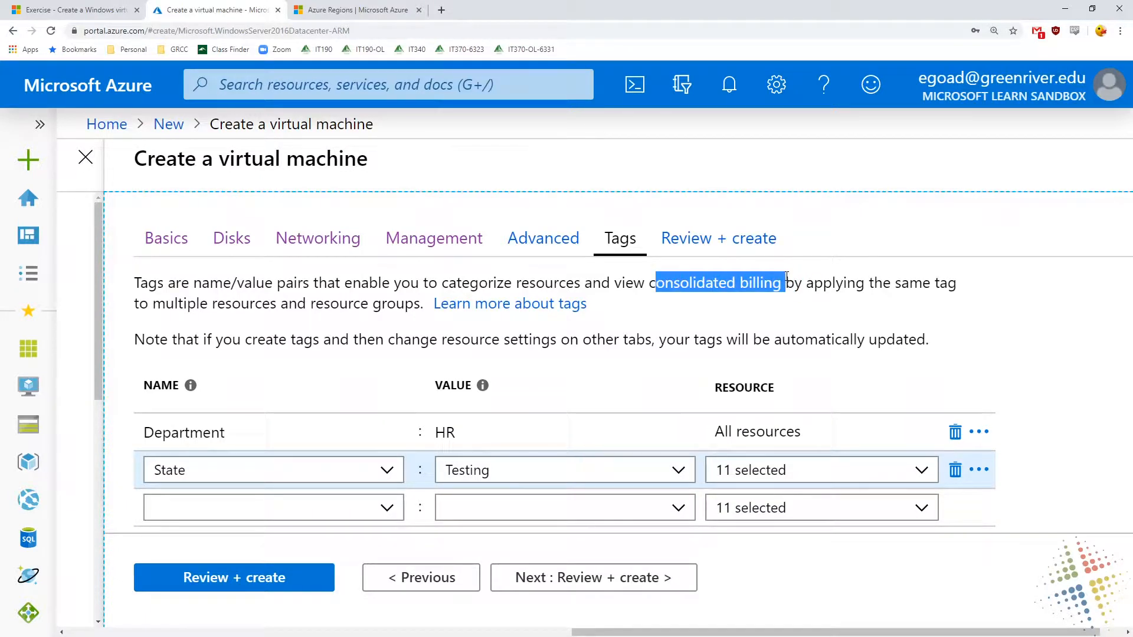
left_click(474, 440)
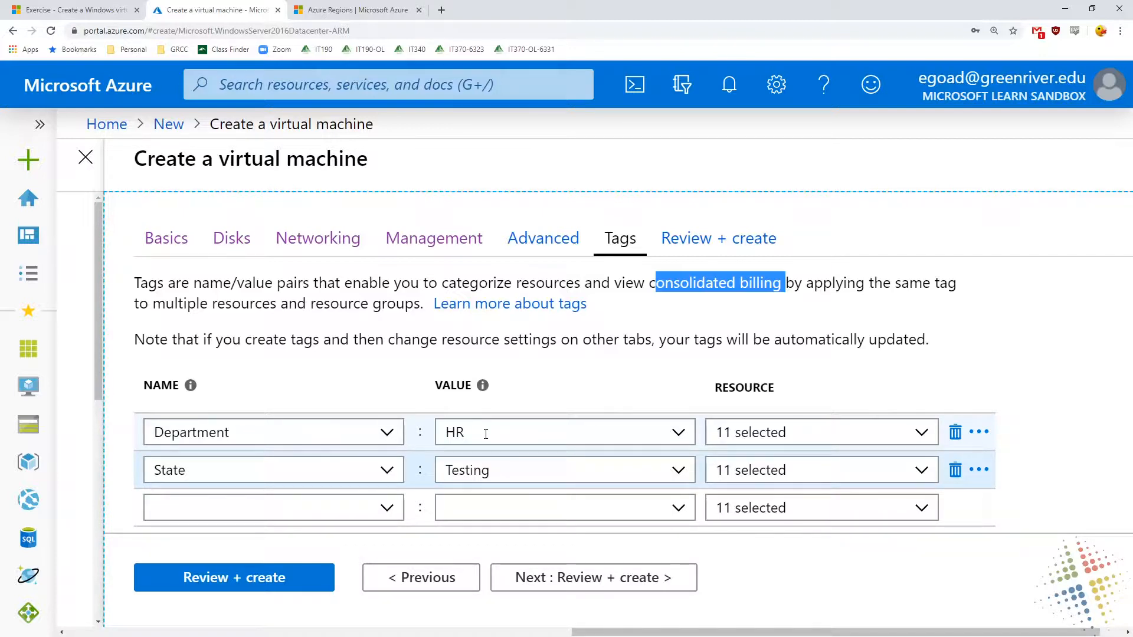
left_click(613, 580)
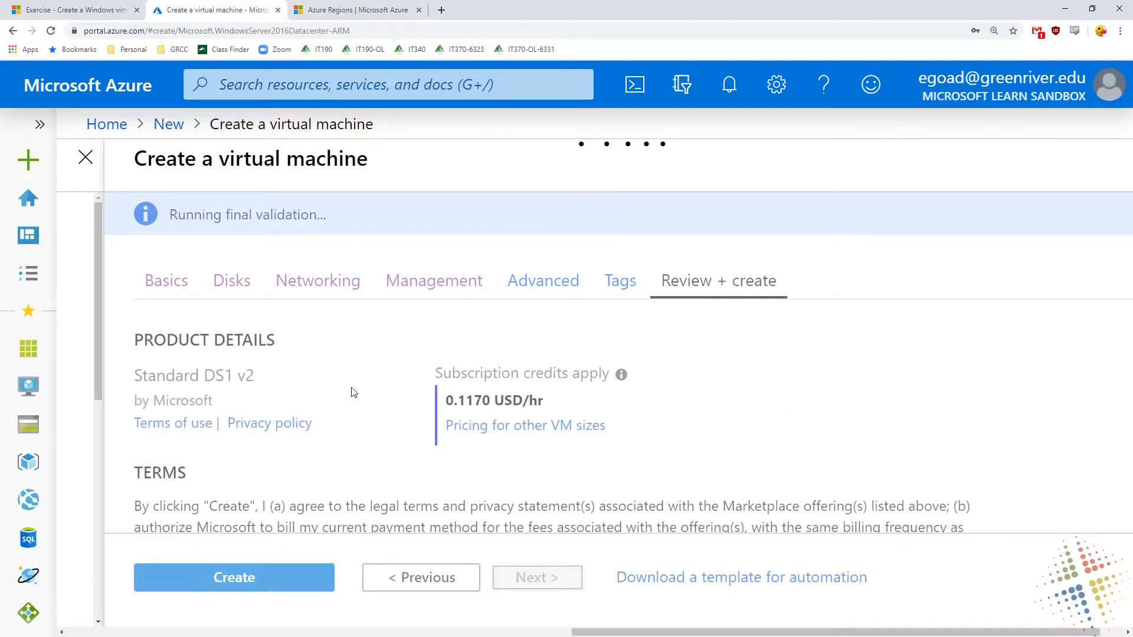
scroll(353, 391, "down", 8)
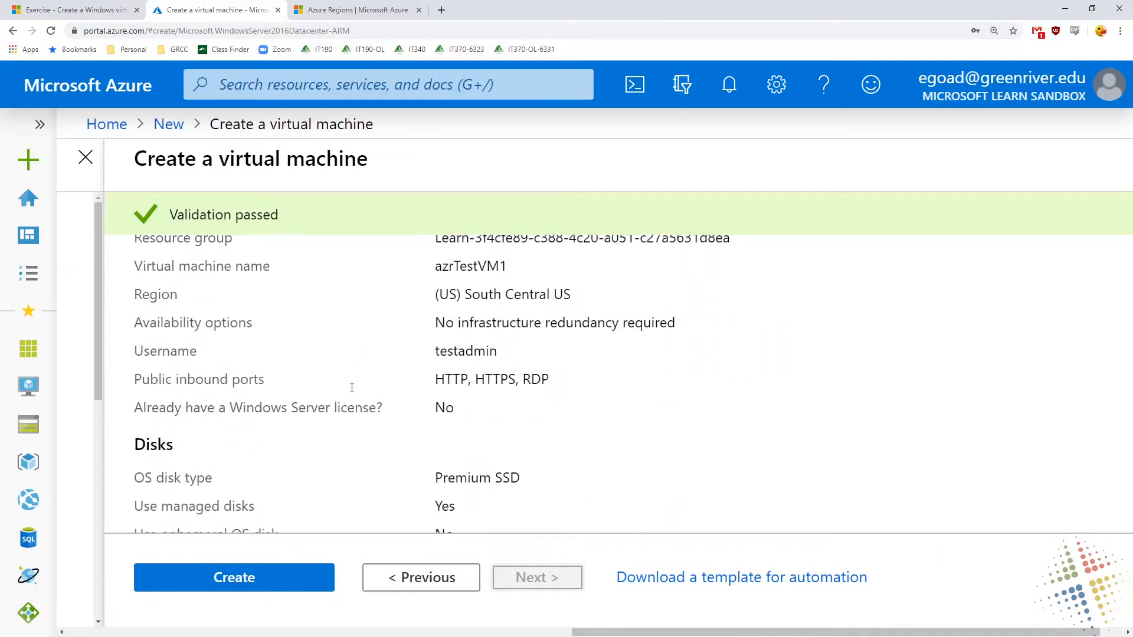
scroll(351, 390, "down", 10)
scroll(348, 397, "up", 20)
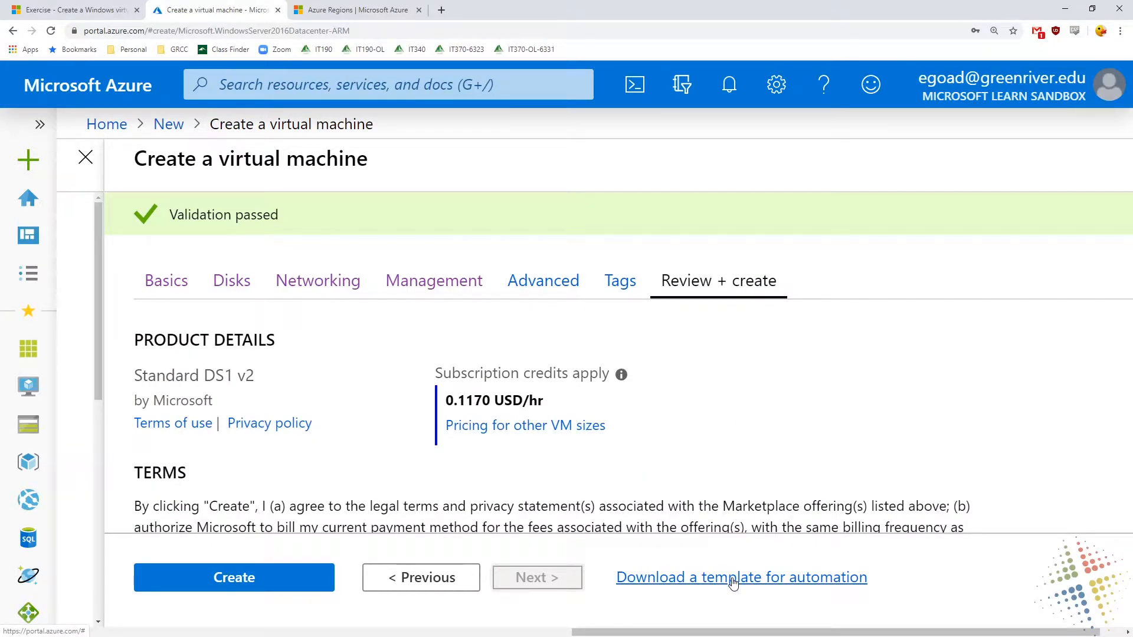
left_click(228, 581)
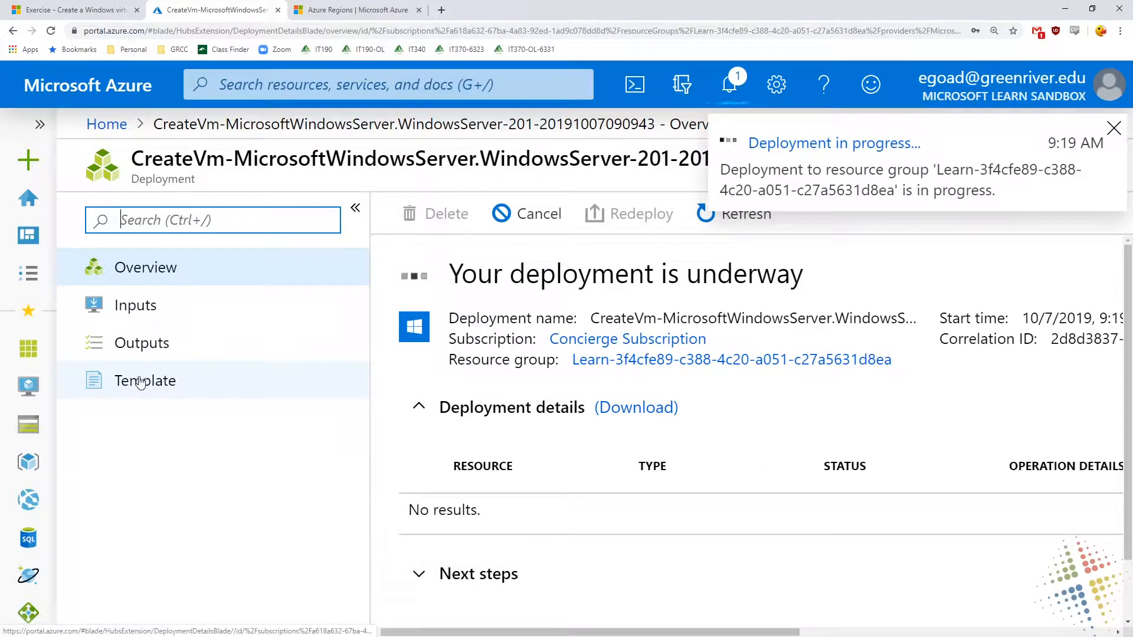
Open the deployment's template and bring up the File Explorer folder with the exported template files
left_click(139, 384)
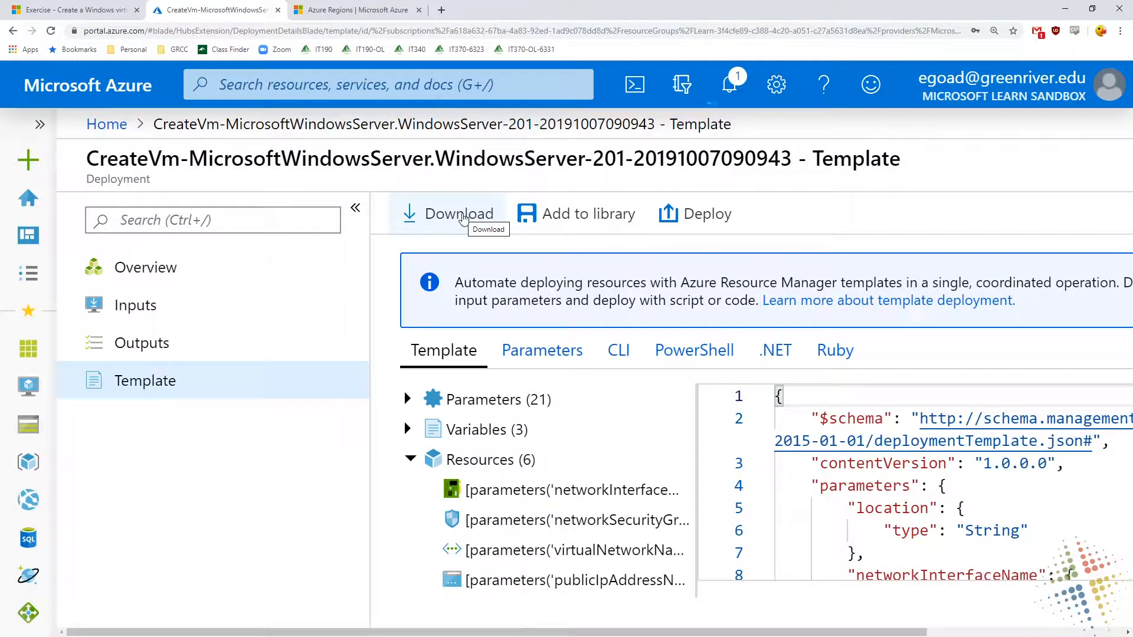
left_click(464, 219)
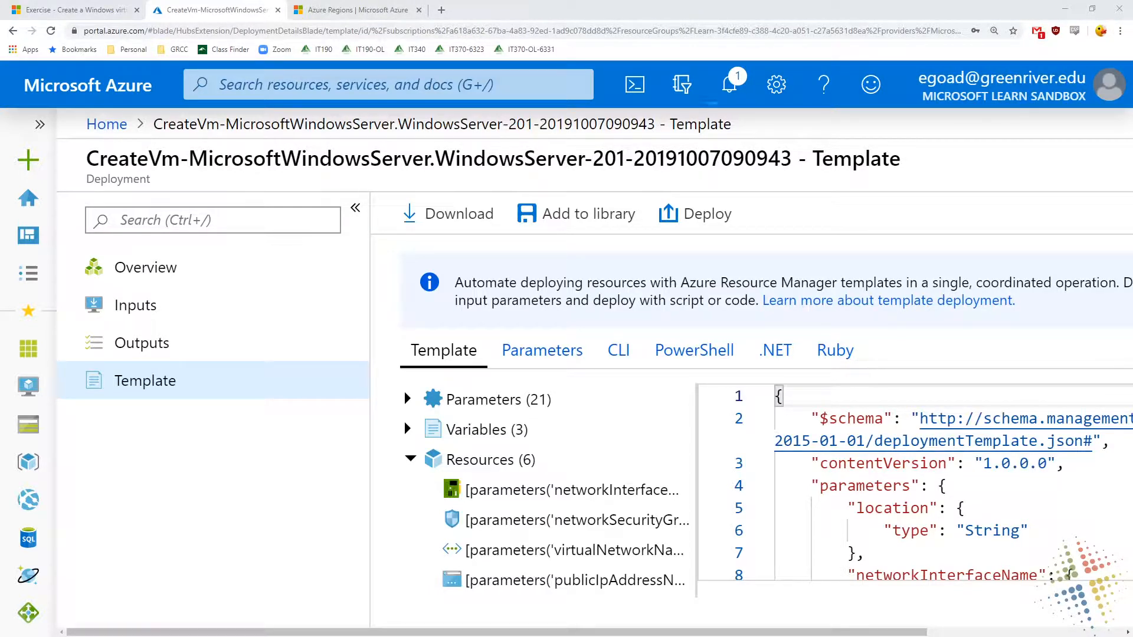
left_click_drag(666, 0, 477, 114)
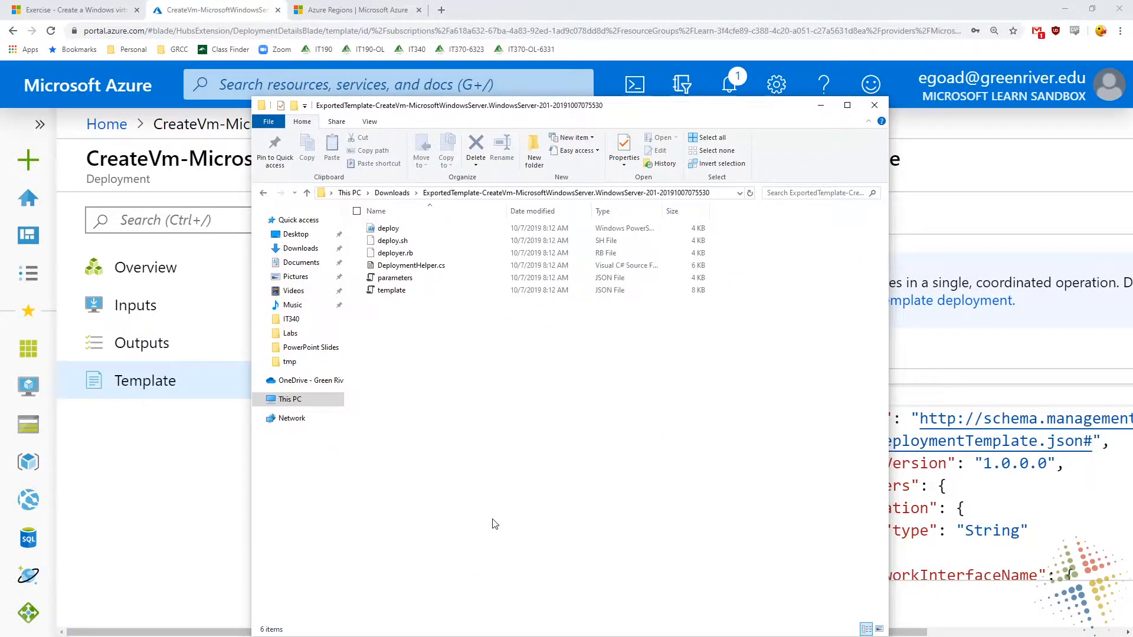
Look over the deploy, deploy.sh and deployer.rb files in the exported template folder
left_click(466, 229)
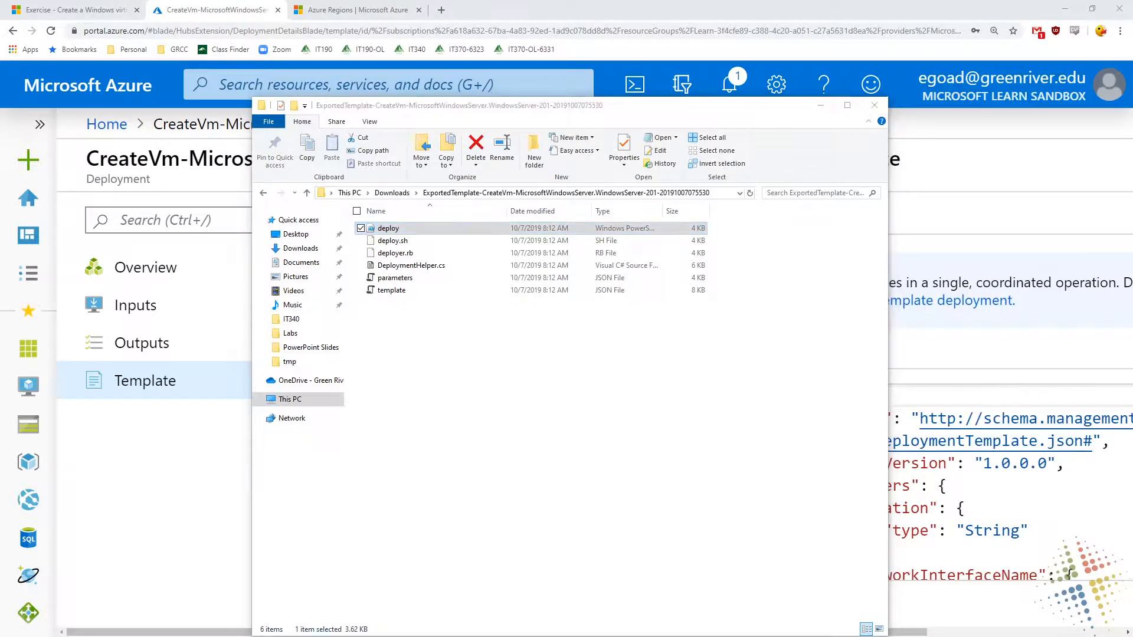
left_click(589, 242)
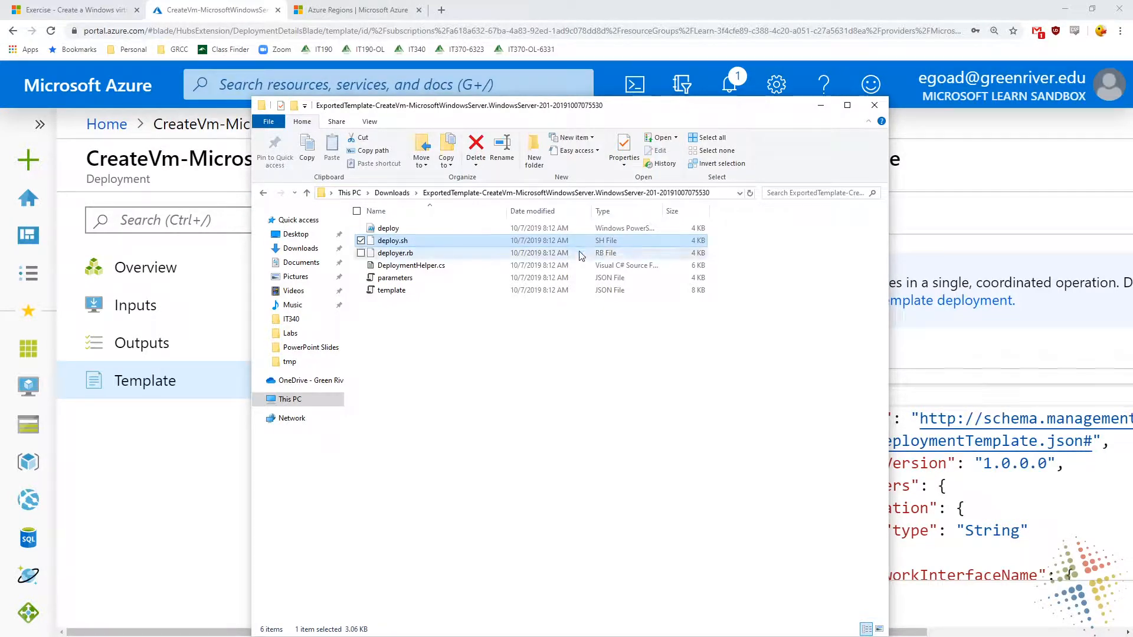
left_click(580, 255)
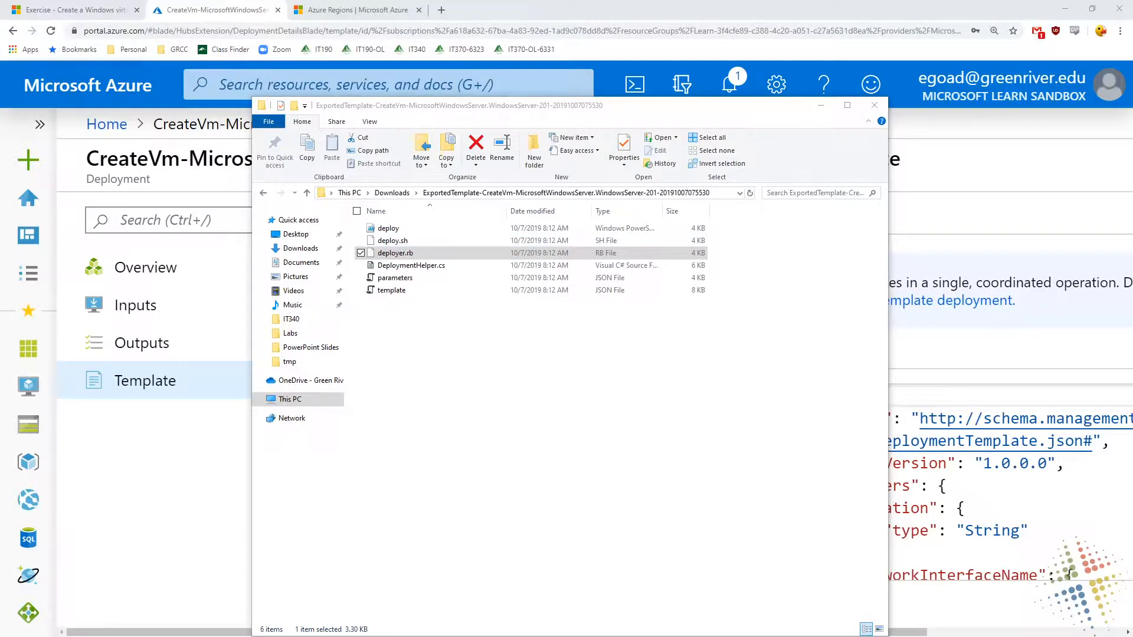
Show deploy.ps1 full screen in Windows PowerShell ISE and examine its param block
left_click_drag(430, 0, 407, 411)
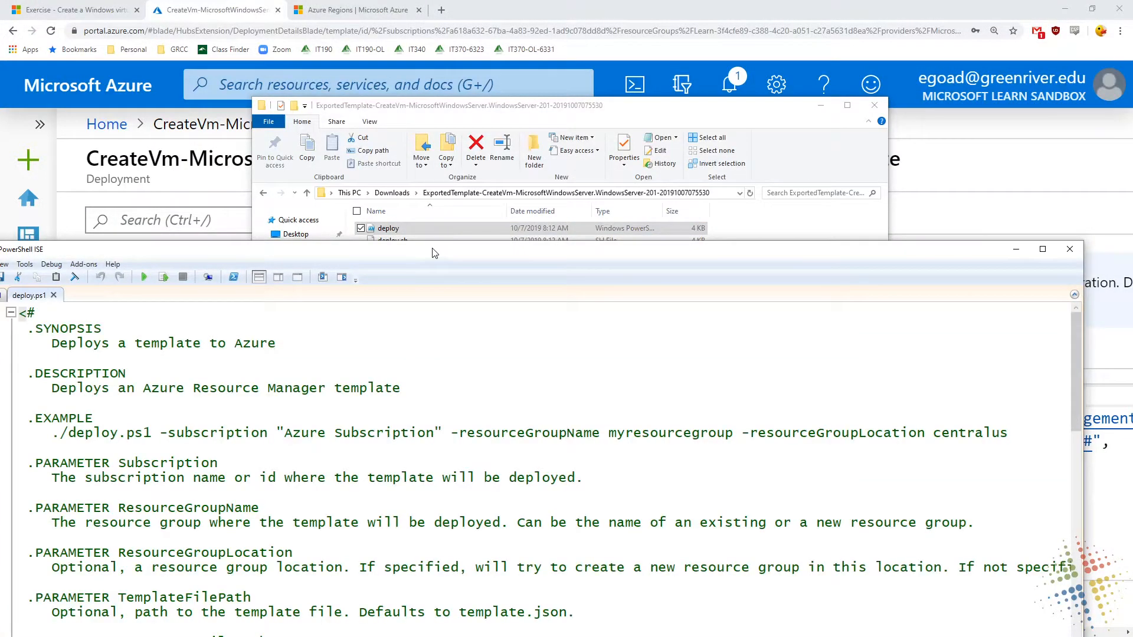
double_click(433, 249)
scroll(389, 218, "down", 6)
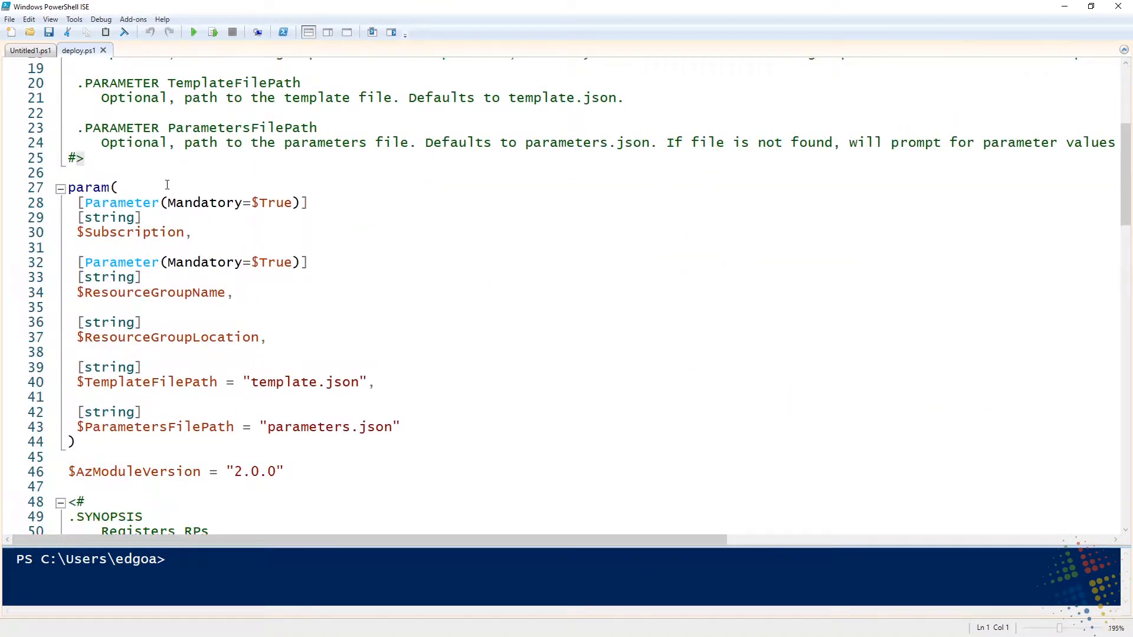
left_click_drag(78, 191, 247, 461)
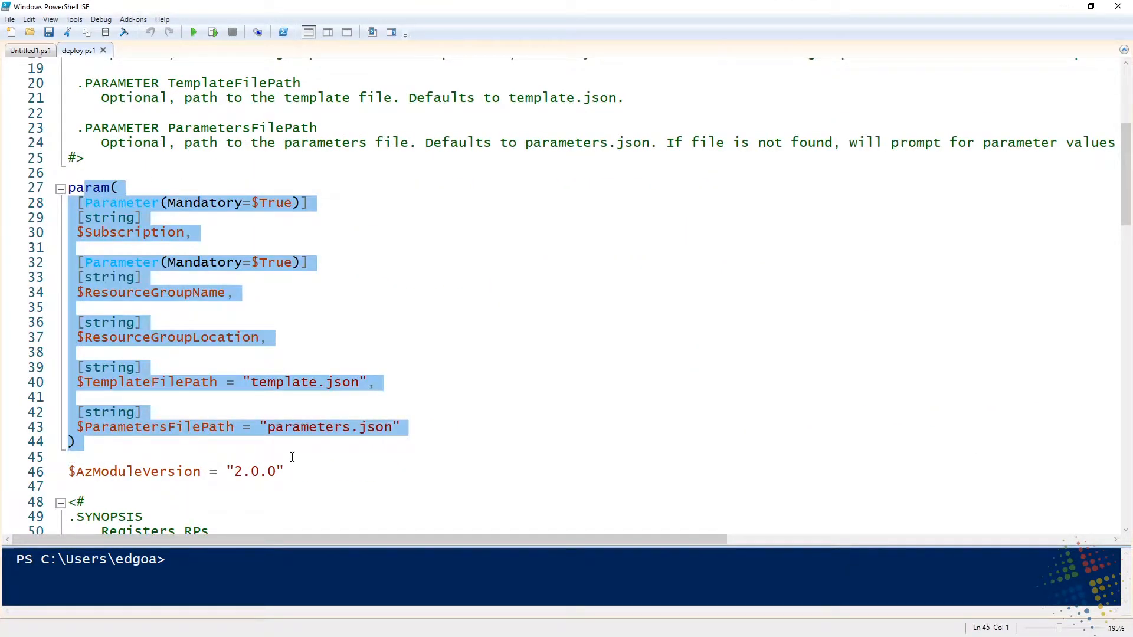
Examine the RegisterRP function and the sections of deploy.ps1 that select the subscription and register the resource providers
scroll(526, 332, "down", 9)
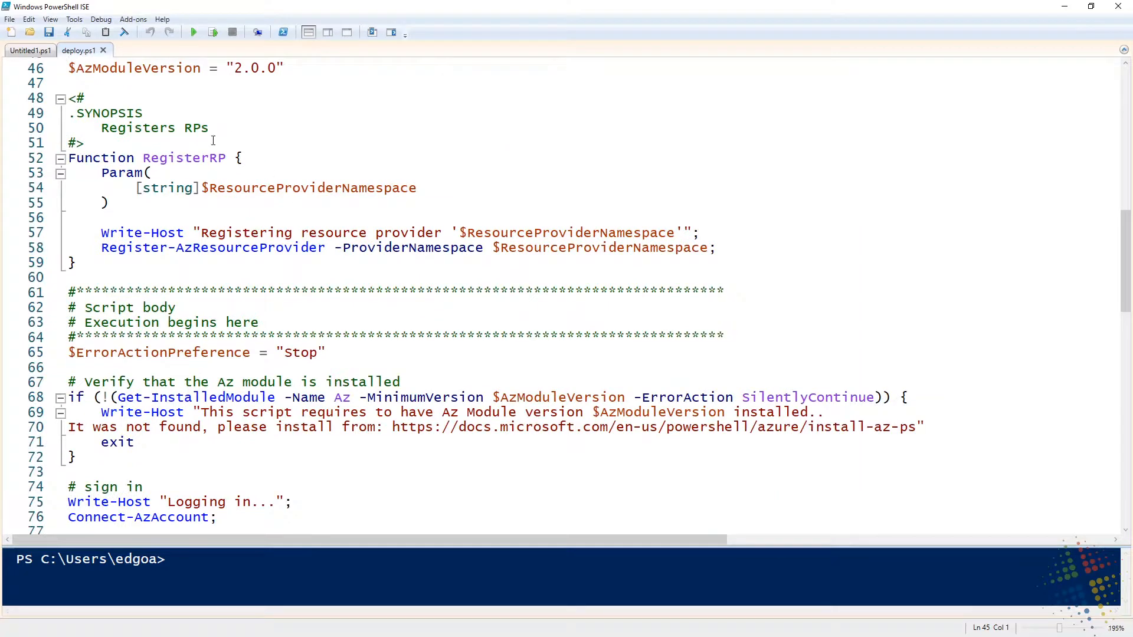
scroll(168, 345, "down", 2)
scroll(171, 331, "up", 1)
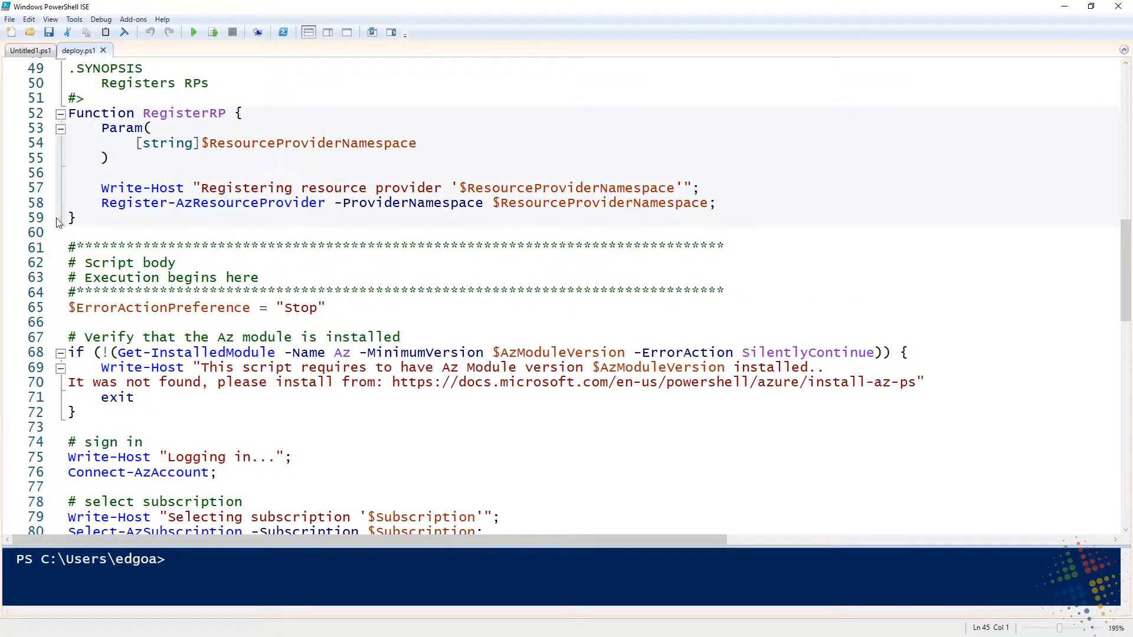
left_click(80, 190)
left_click_drag(80, 190, 92, 216)
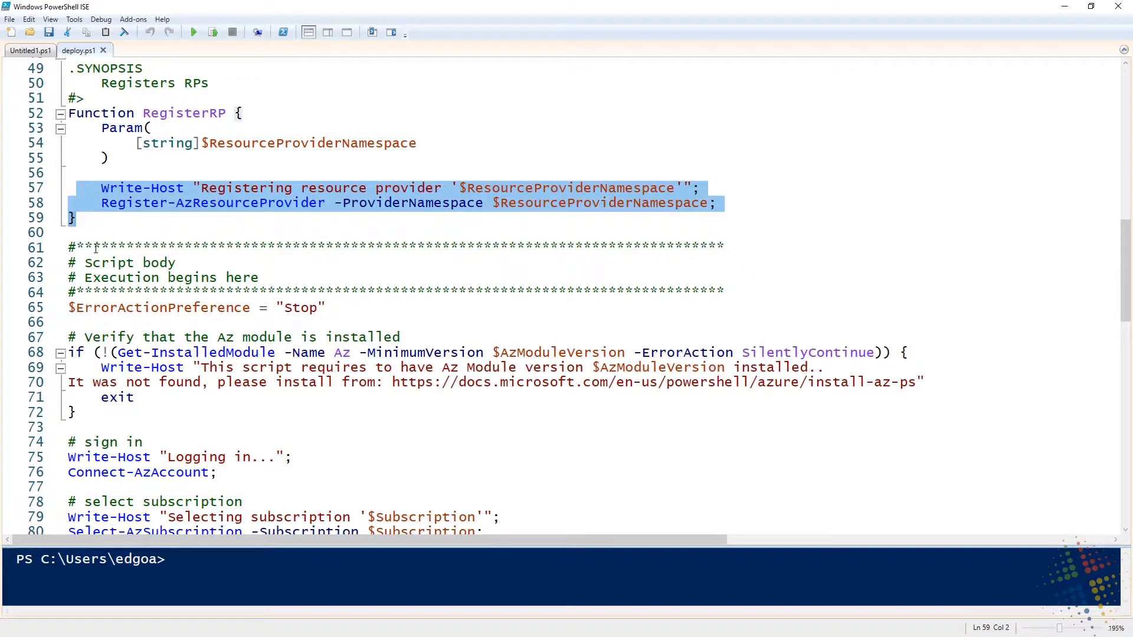
scroll(97, 271, "down", 3)
left_click_drag(80, 313, 74, 413)
scroll(121, 415, "down", 5)
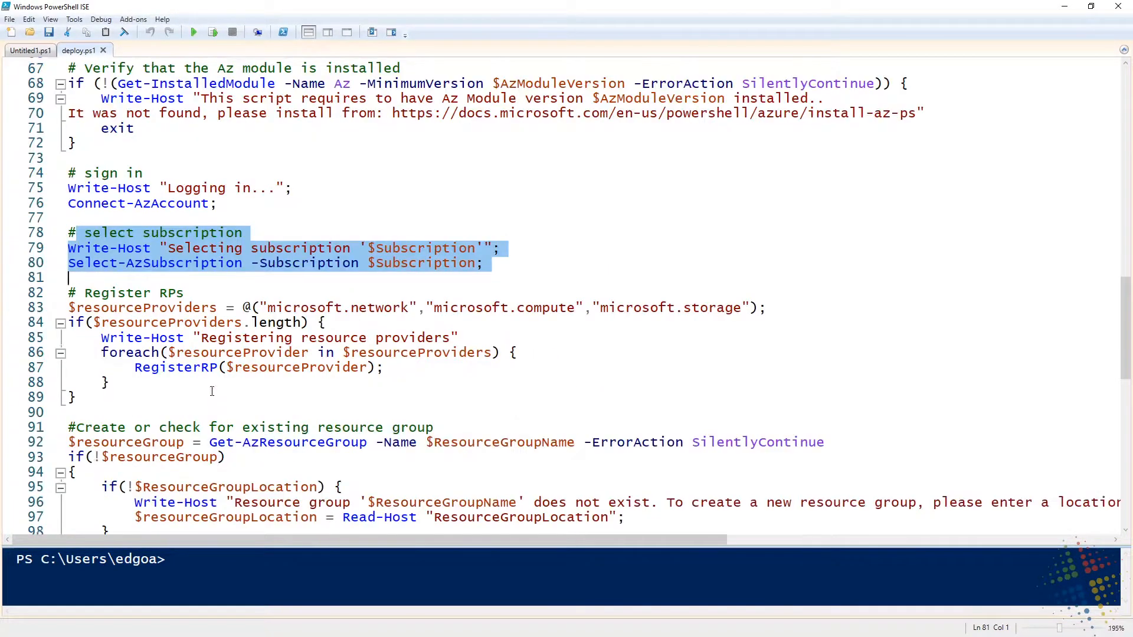
left_click_drag(84, 307, 83, 216)
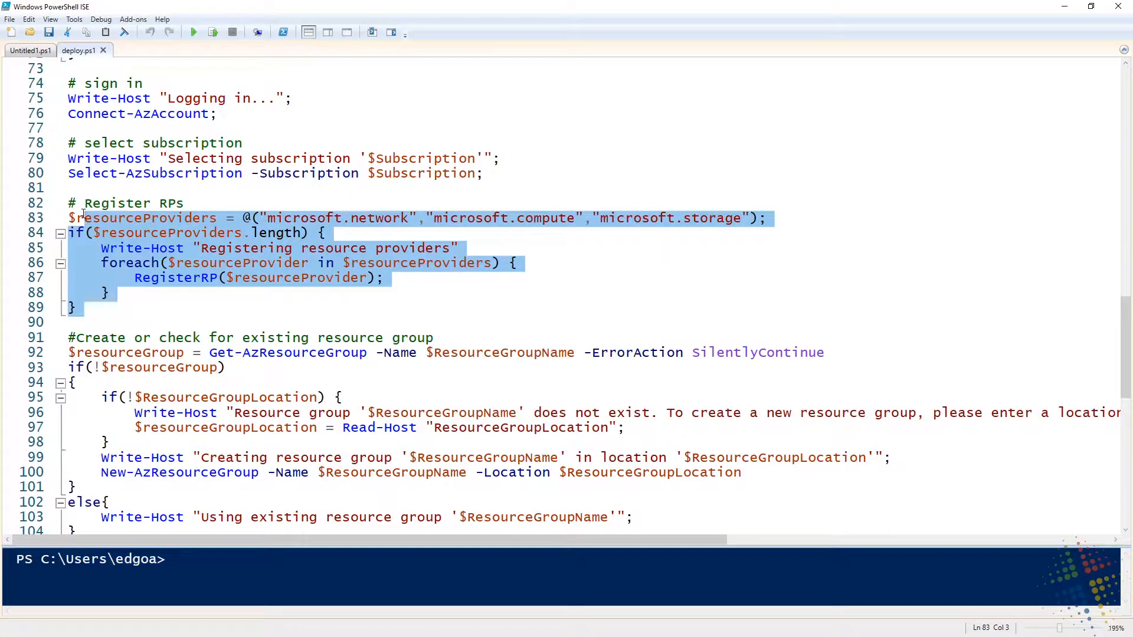
Examine the resource group and deployment start sections of deploy.ps1, and return to the exported template folder
scroll(84, 216, "down", 3)
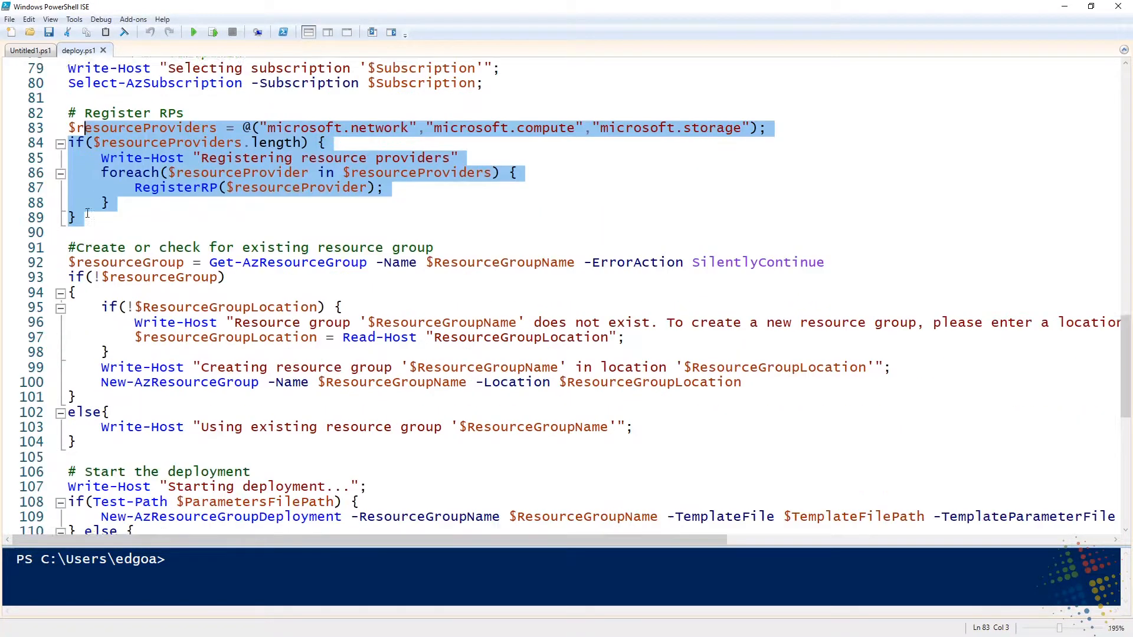
left_click_drag(84, 204, 255, 397)
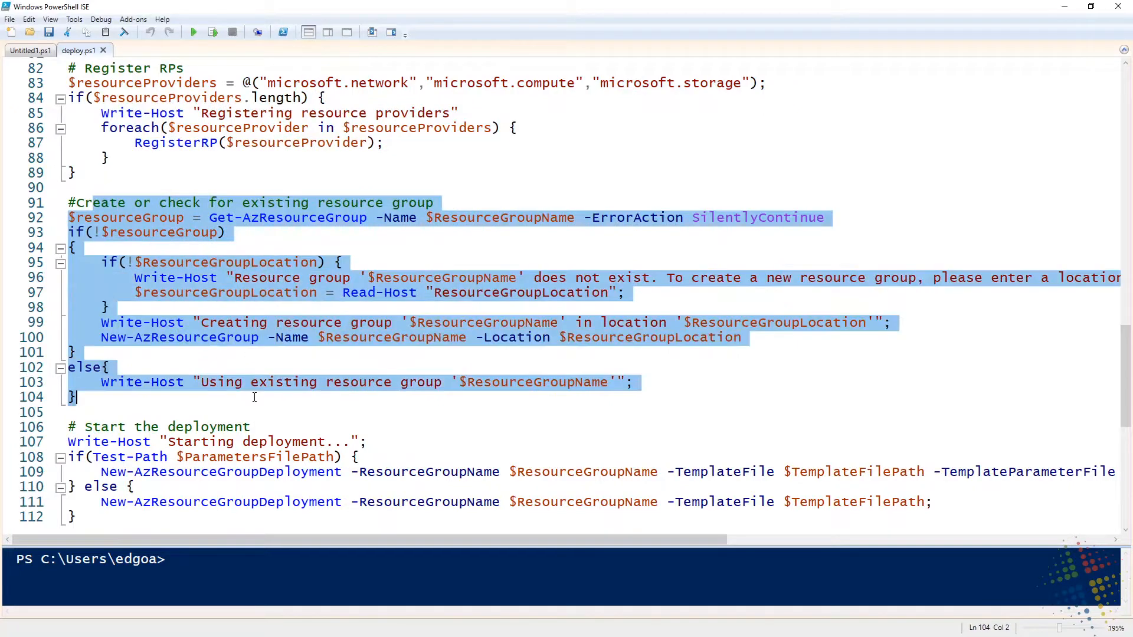
scroll(254, 397, "down", 2)
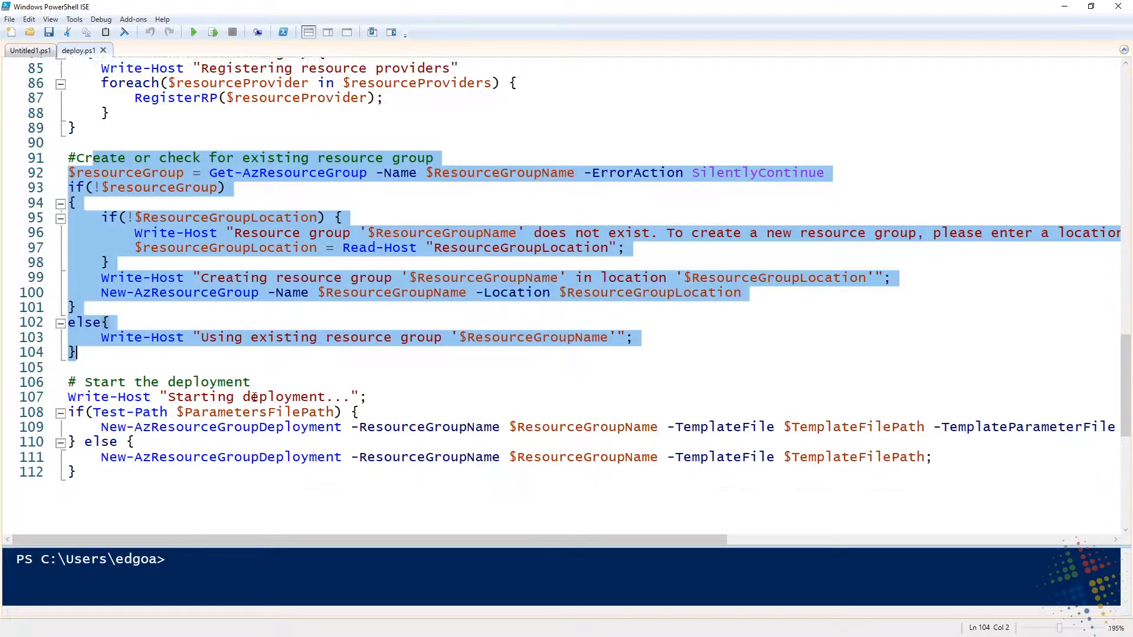
left_click_drag(195, 443, 61, 345)
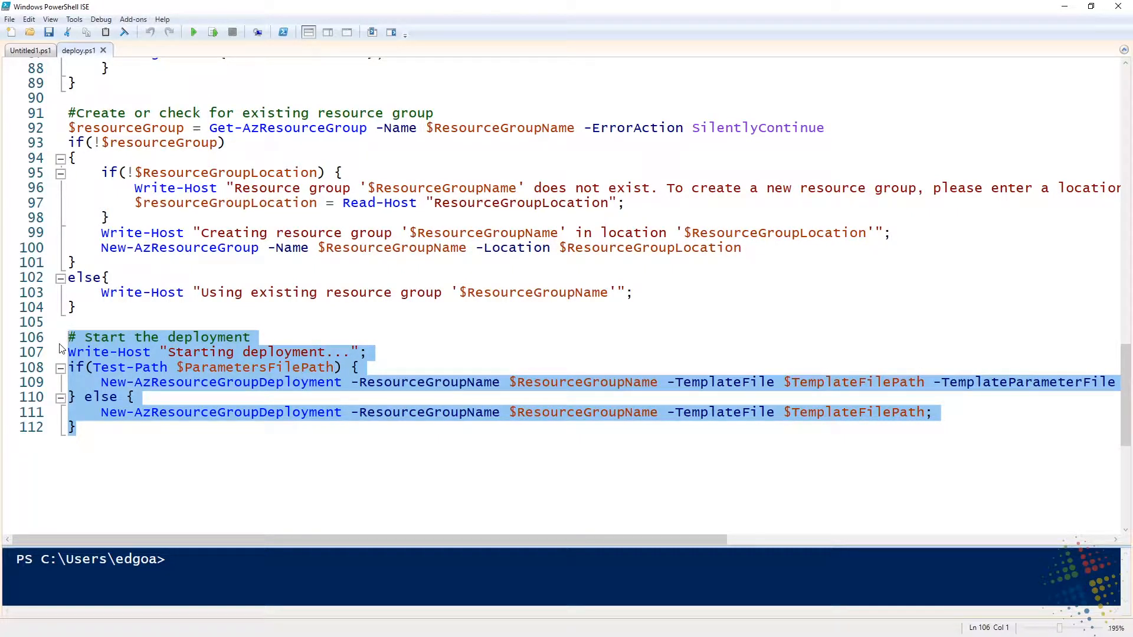
key("alt+Tab")
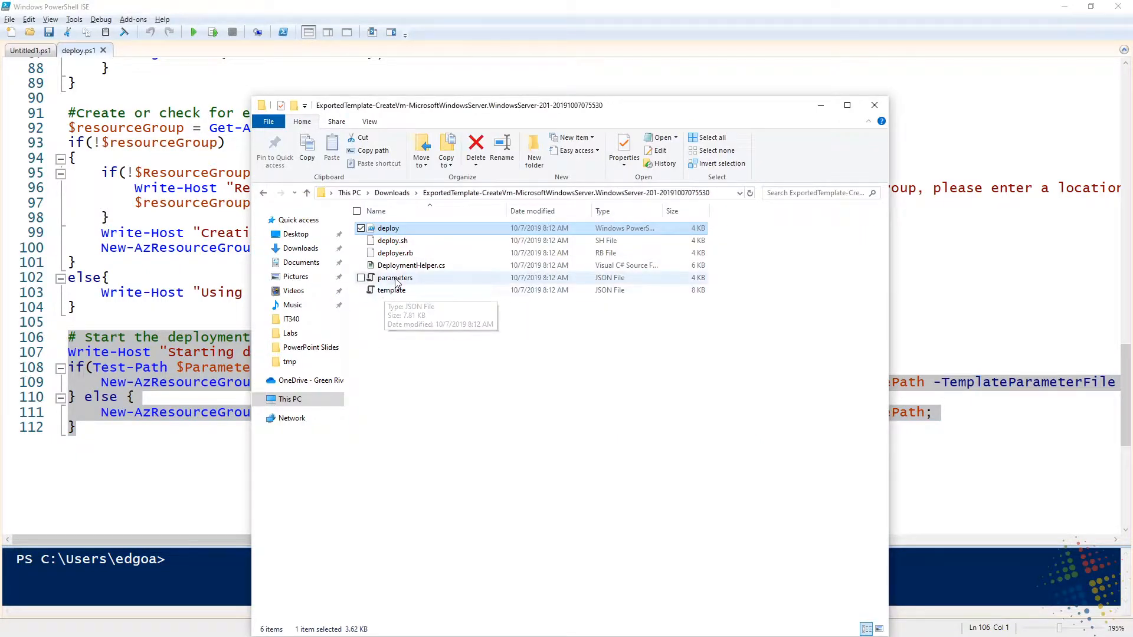
Open the exported parameters file in Windows PowerShell ISE and examine its location, network interface, security rule and remaining deployment parameters
left_click_drag(395, 277, 200, 67)
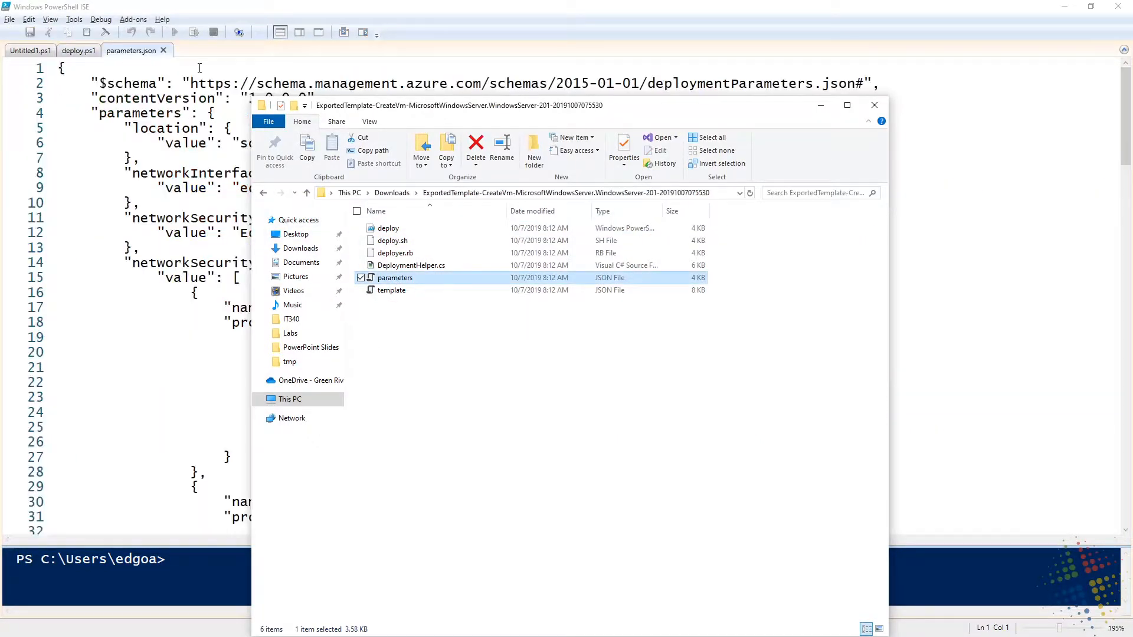
left_click(241, 84)
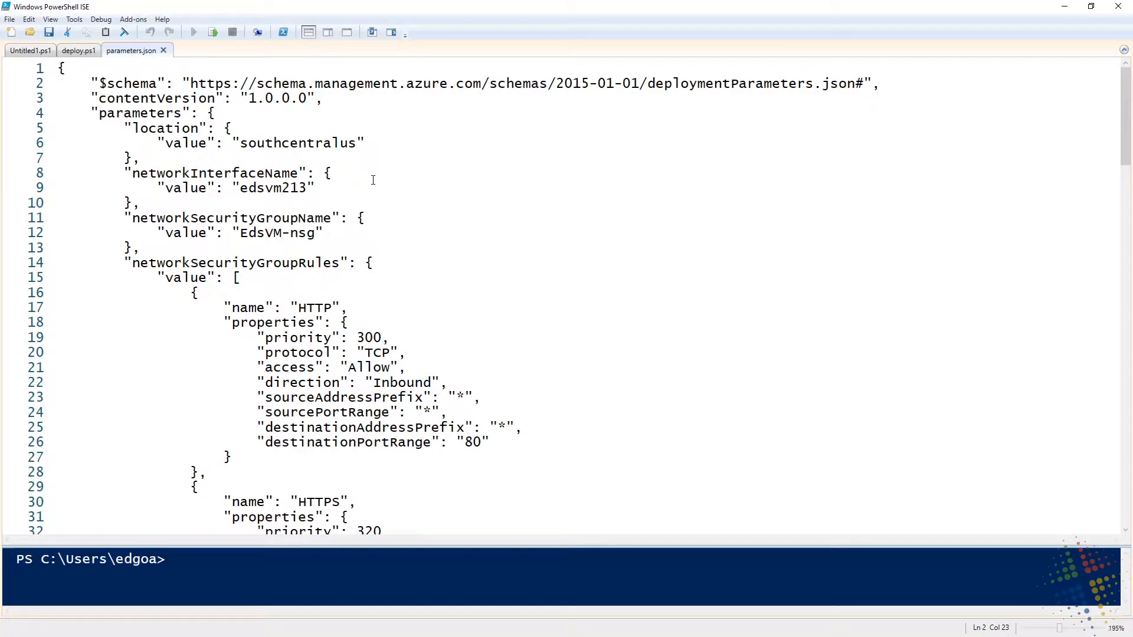
double_click(315, 144)
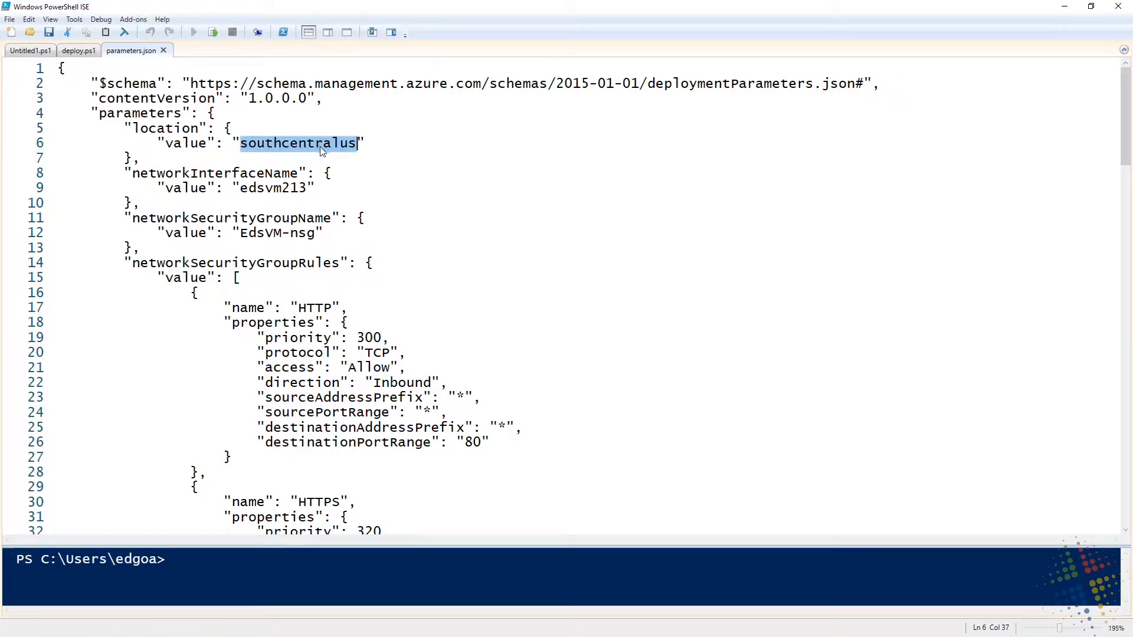
double_click(293, 187)
double_click(315, 308)
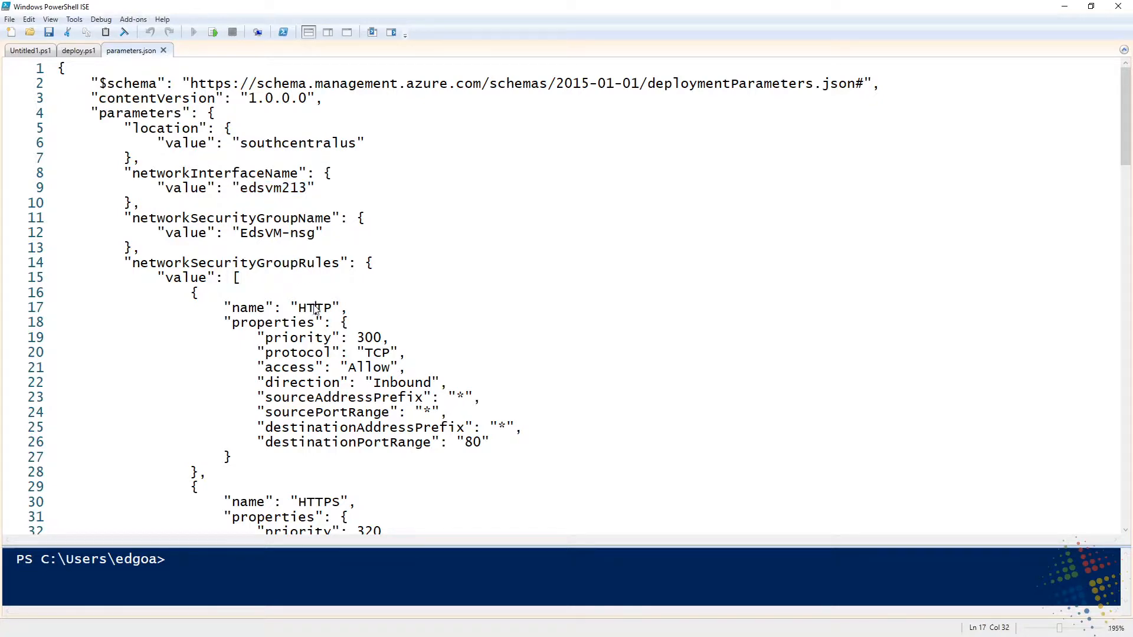
scroll(634, 401, "down", 20)
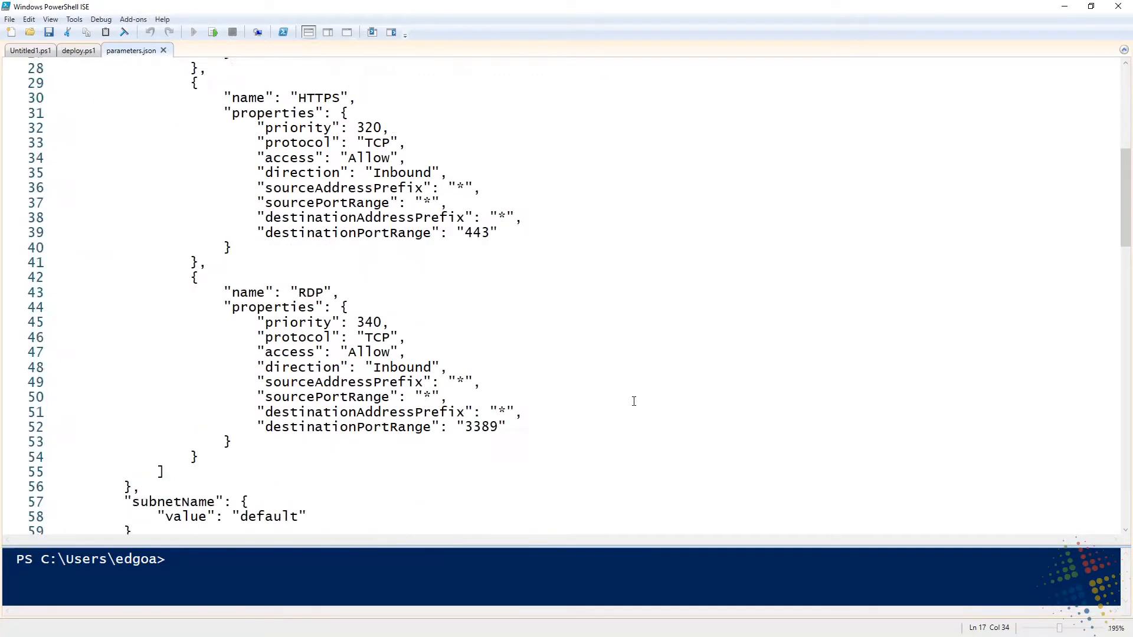
scroll(633, 402, "down", 10)
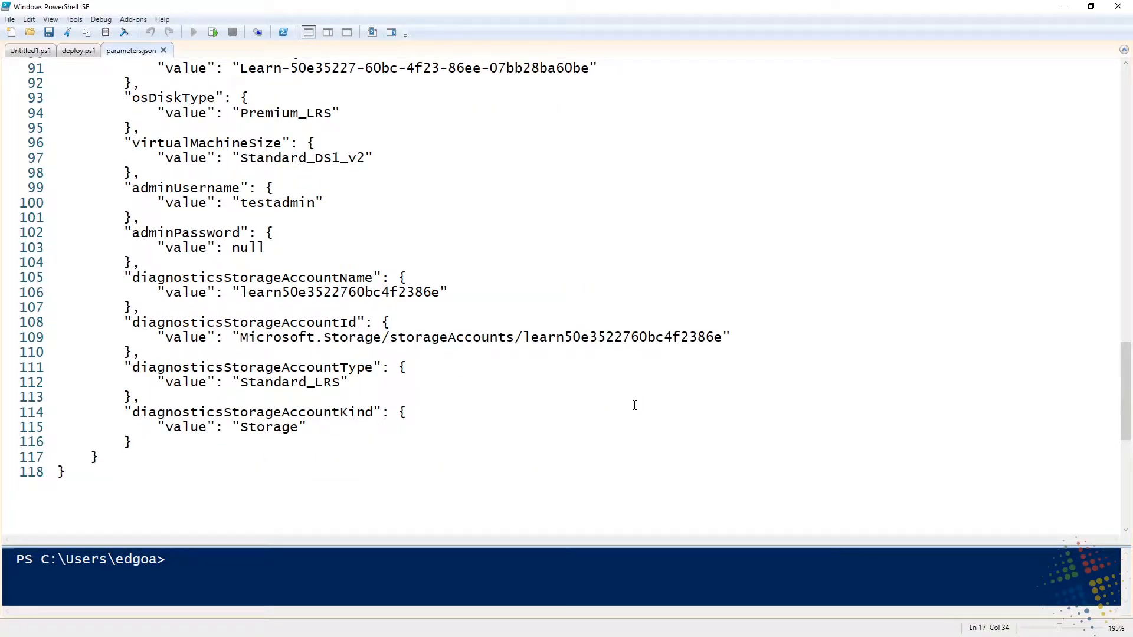
Set the virtualMachineName value in parameters.json to azrTestVM02
scroll(525, 384, "up", 1)
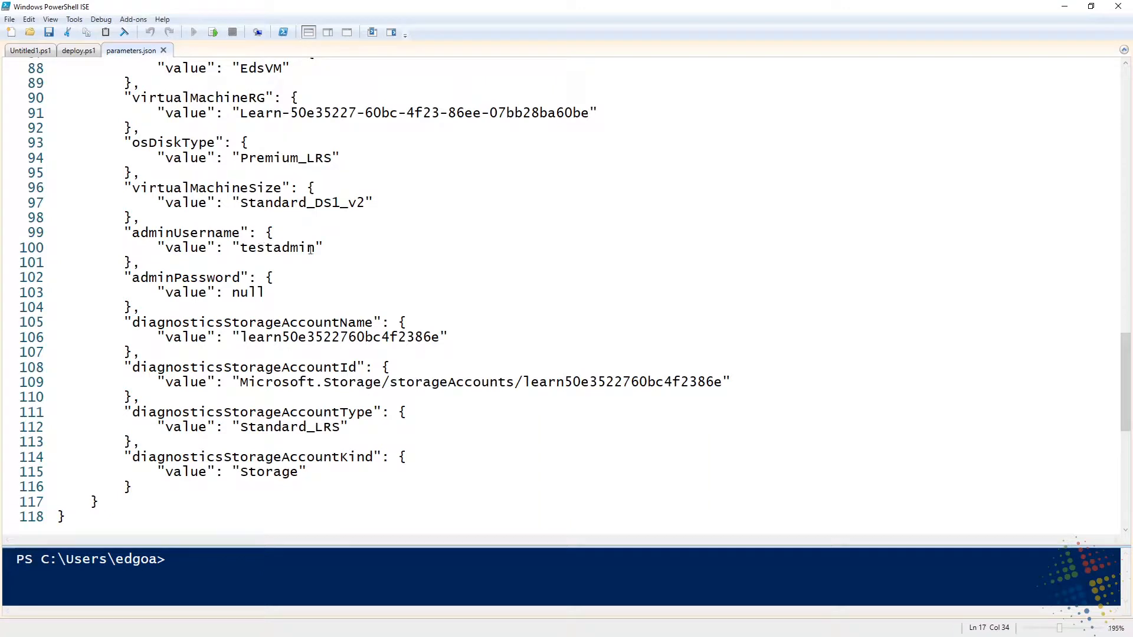
scroll(377, 309, "up", 1)
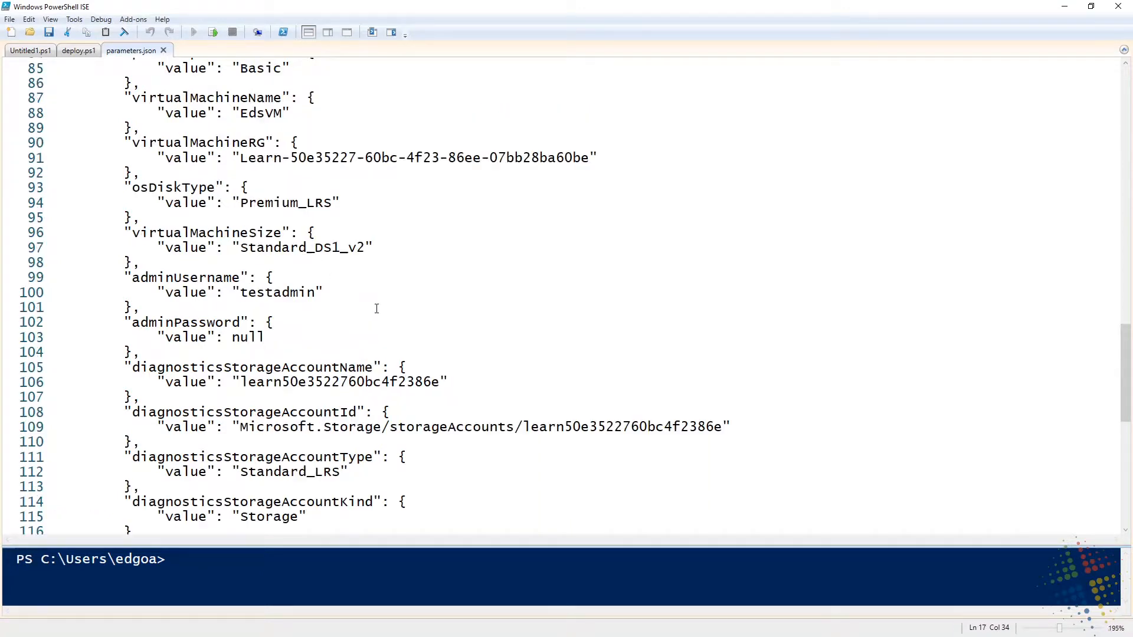
left_click(257, 112)
double_click(257, 112)
scroll(568, 207, "up", 1)
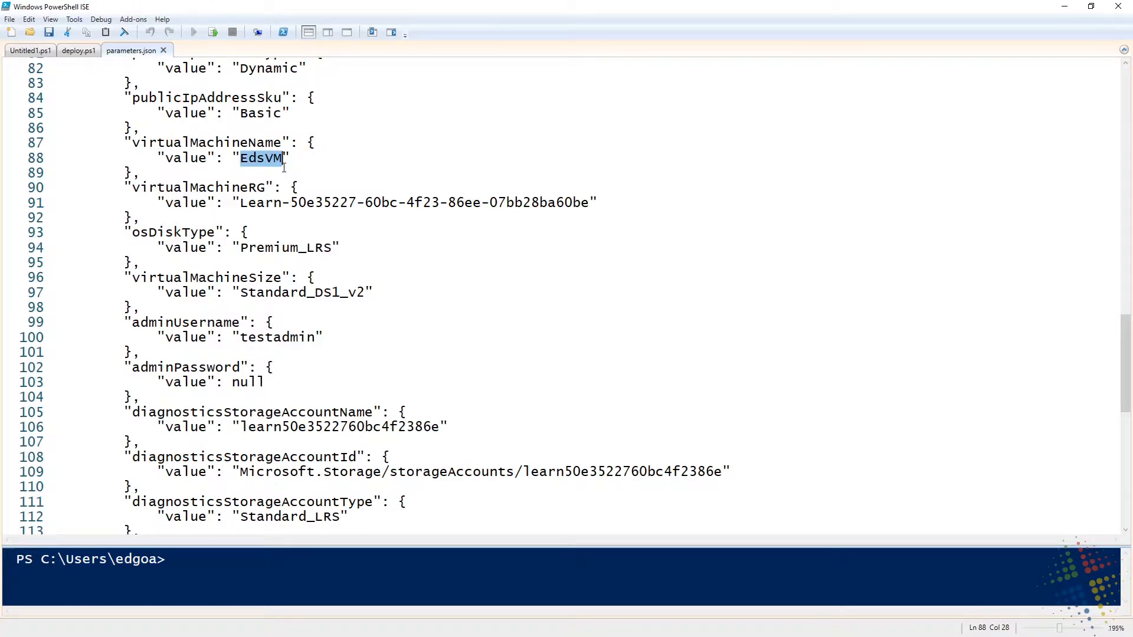
type("Az")
key("BackSpace")
key("BackSpace")
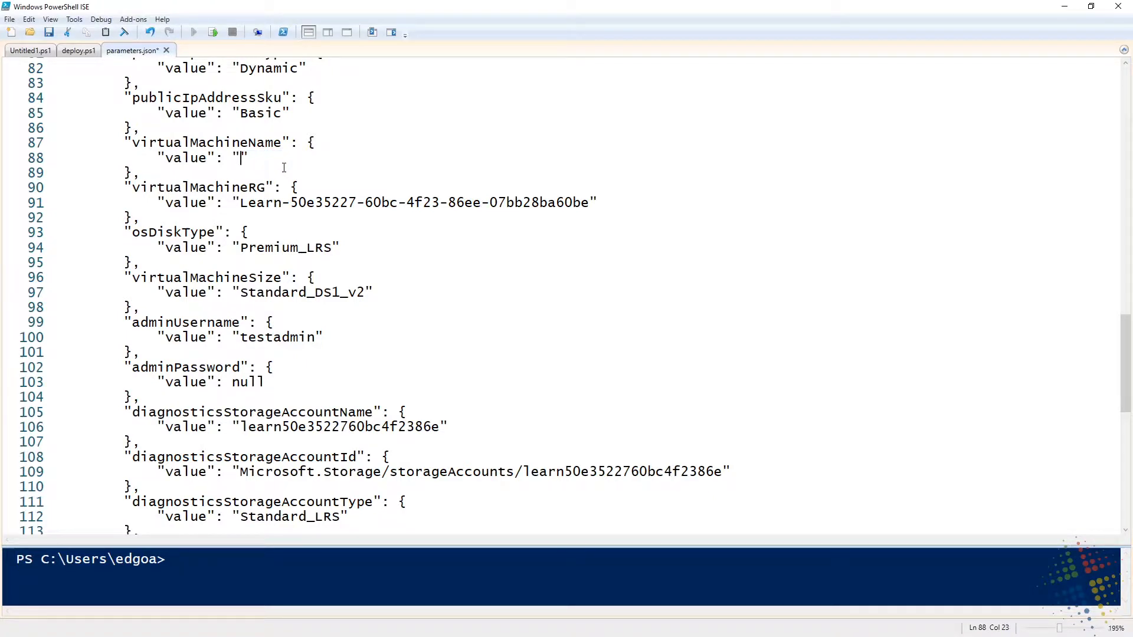
type("azrTestVM02")
Review the synopsis, usage example and parameter descriptions at the start of deploy.ps1, and return to parameters.json
left_click(68, 52)
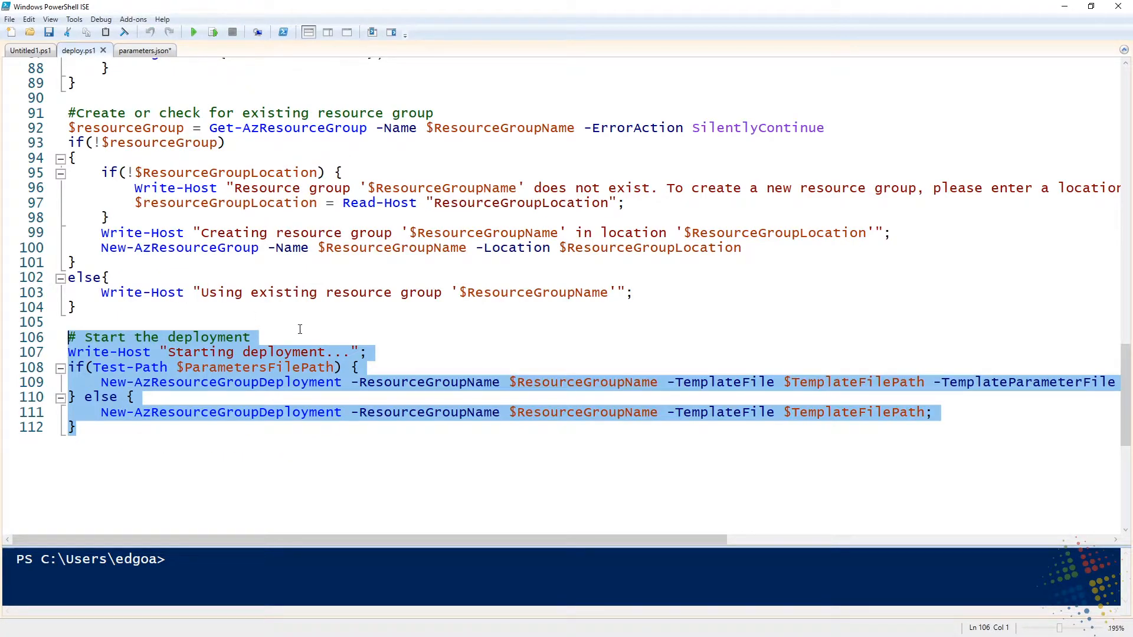
scroll(300, 329, "up", 20)
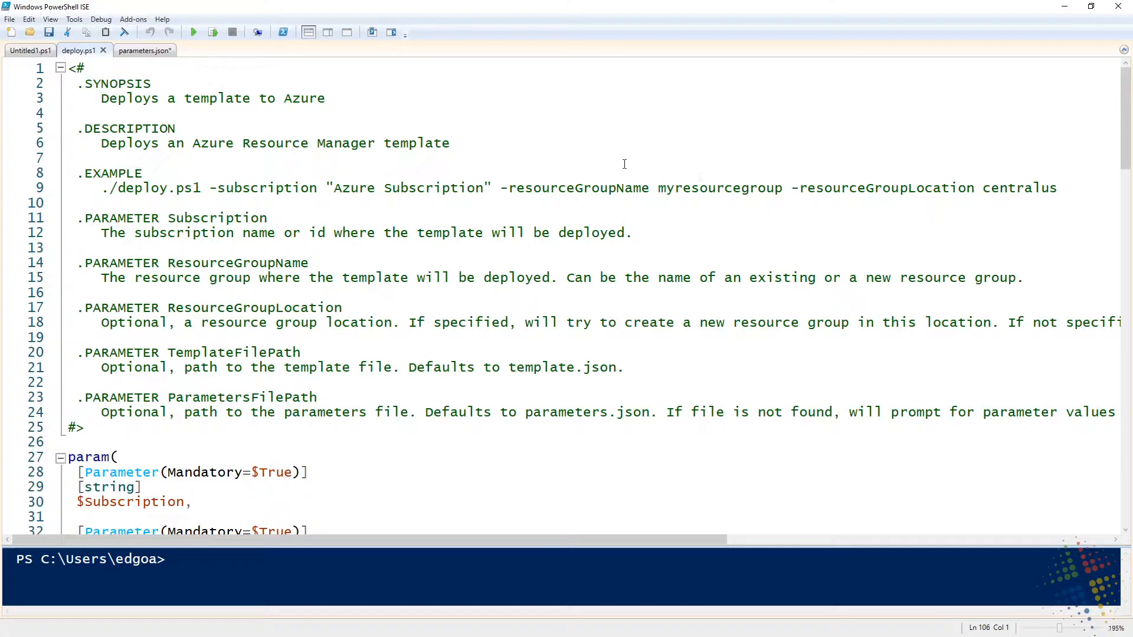
left_click(155, 51)
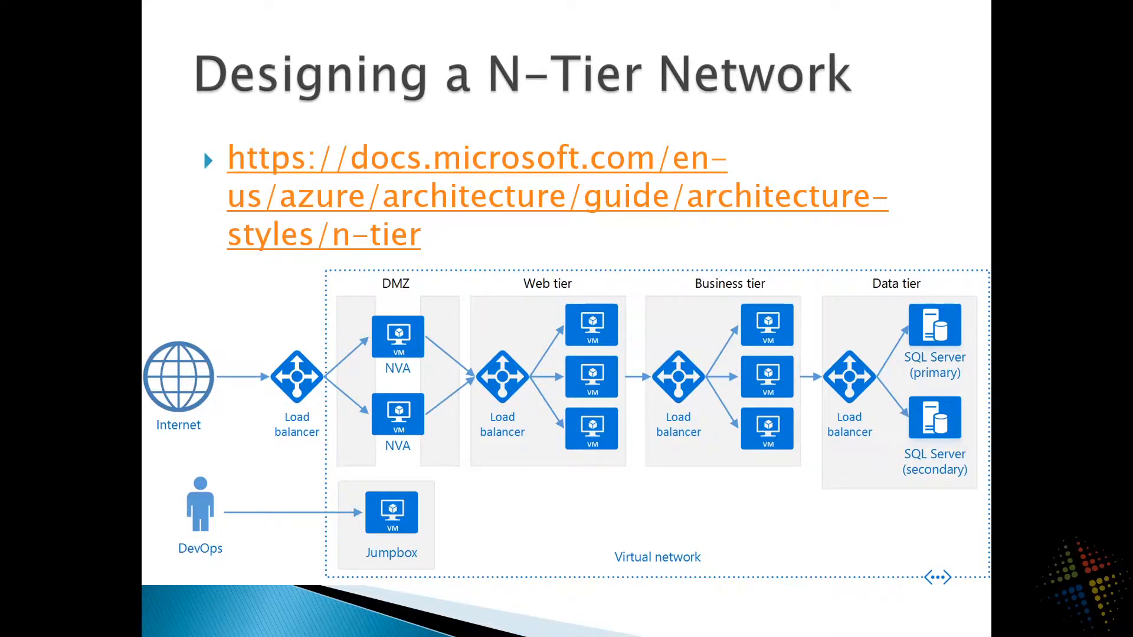
left_click_drag(426, 497, 391, 479)
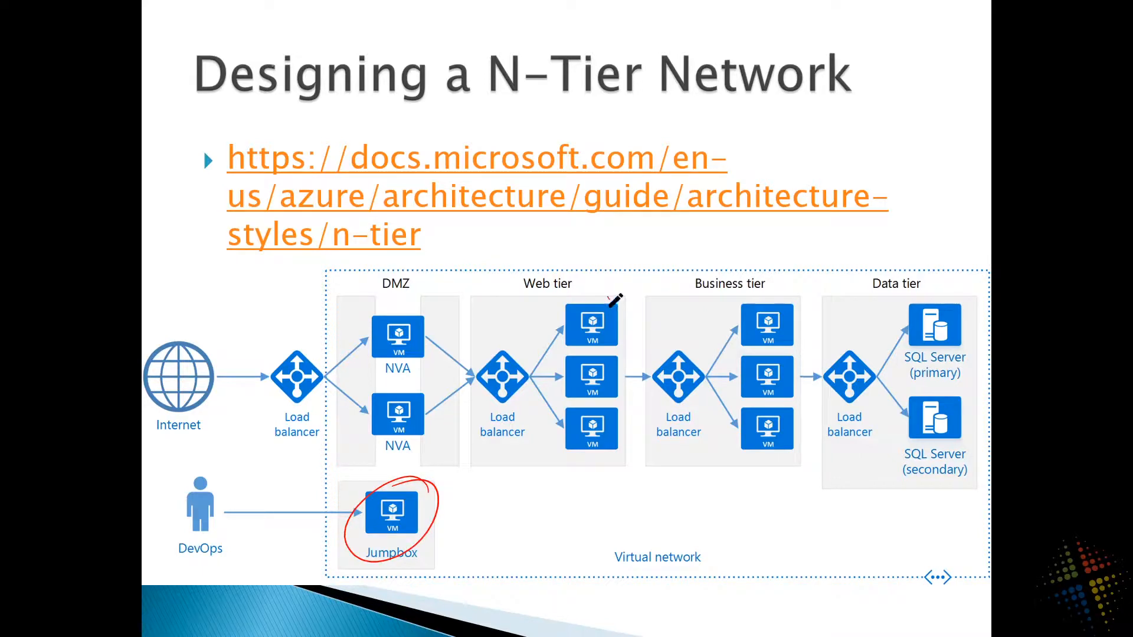
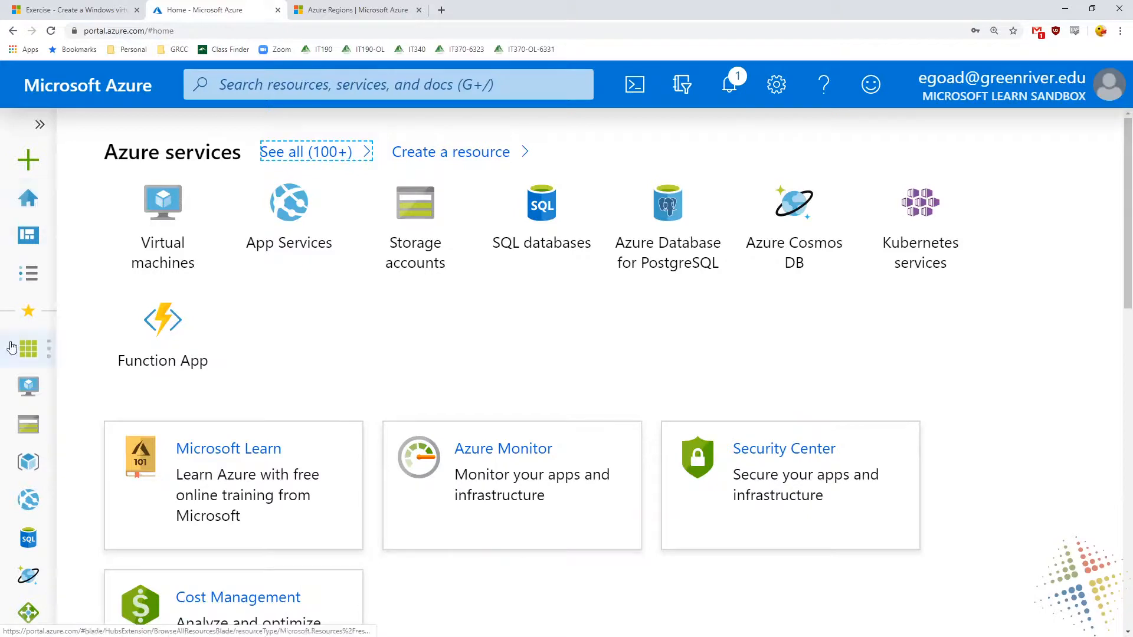
Open the list of all resources and examine the names and types of the resources belonging to azrTestVM1
left_click(21, 353)
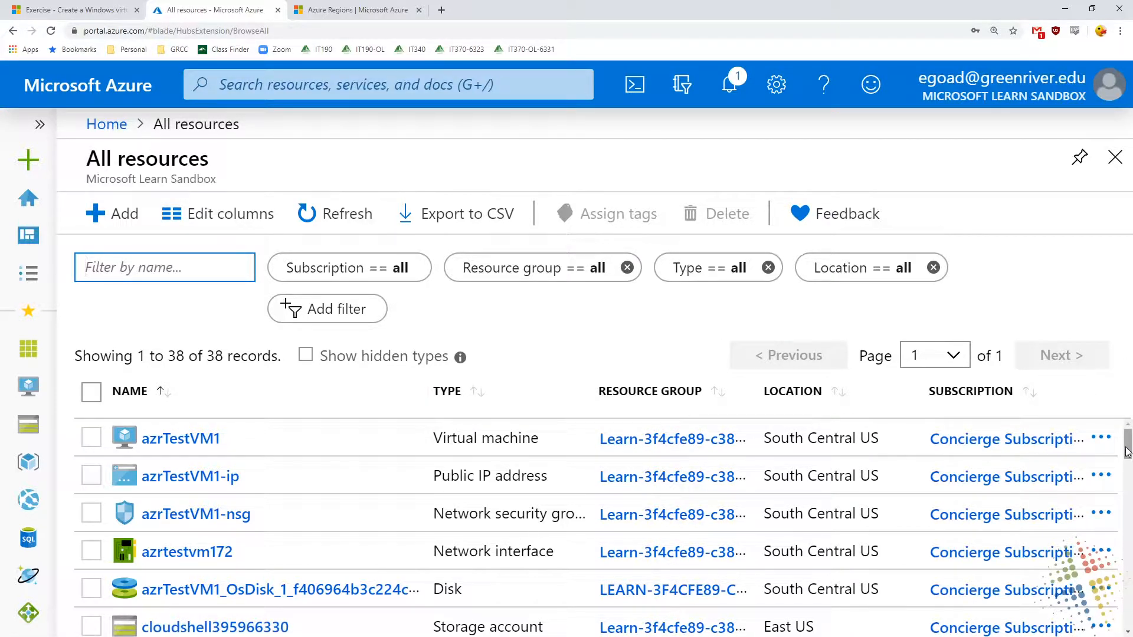
left_click_drag(145, 447, 218, 427)
left_click_drag(431, 443, 537, 438)
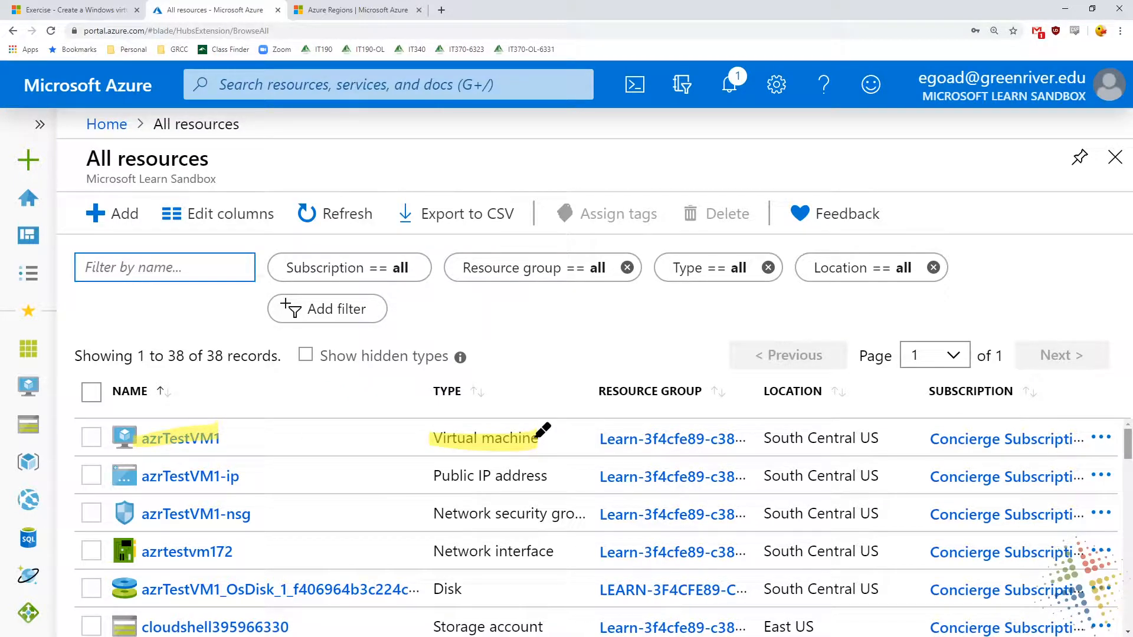
left_click_drag(427, 476, 560, 470)
left_click_drag(435, 514, 576, 511)
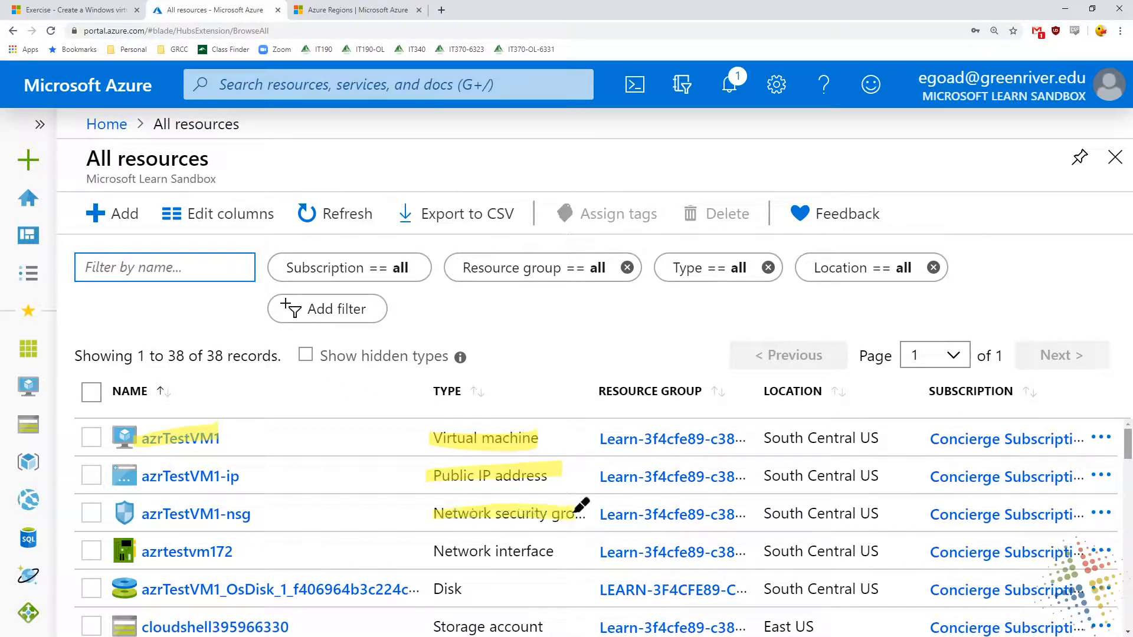
left_click_drag(430, 552, 567, 550)
left_click_drag(429, 589, 527, 587)
left_click_drag(428, 627, 570, 625)
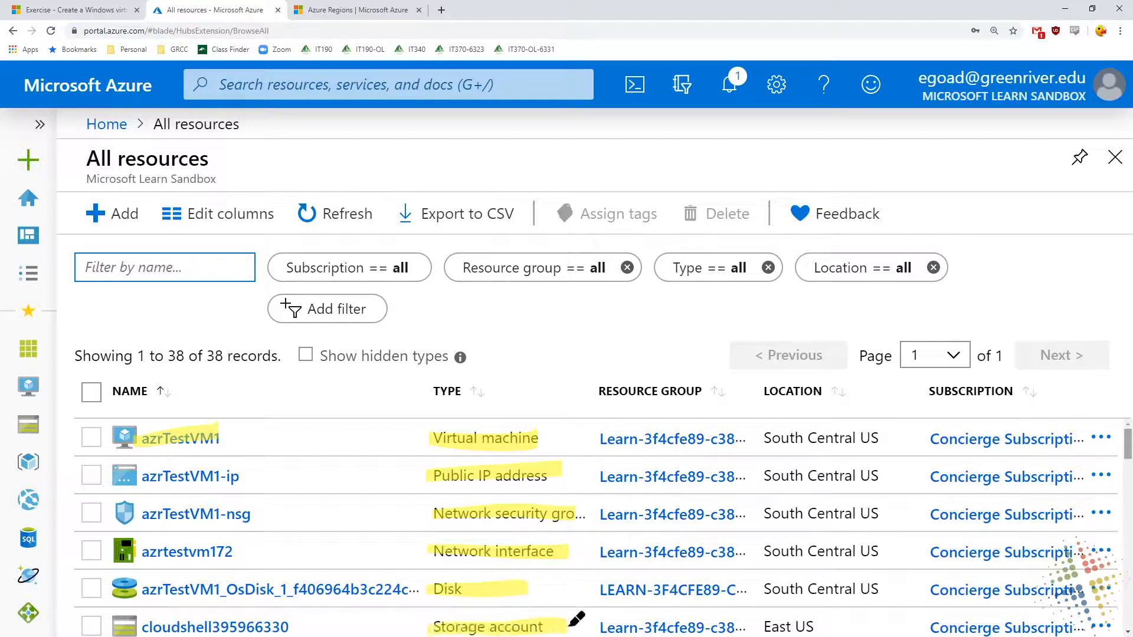
key("Escape")
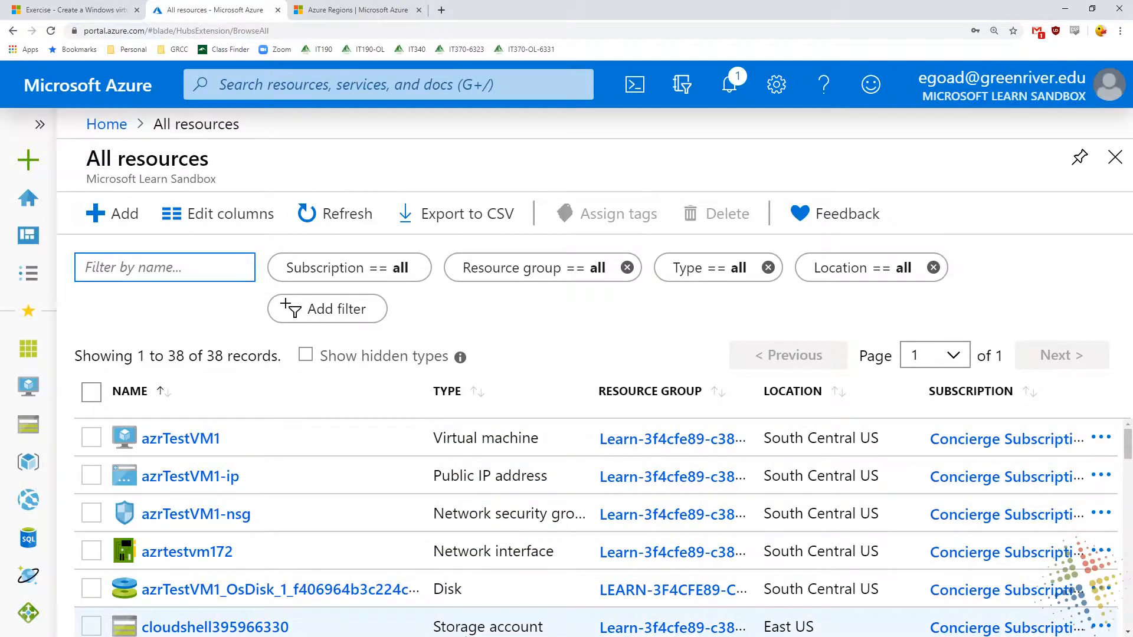
scroll(519, 581, "down", 2)
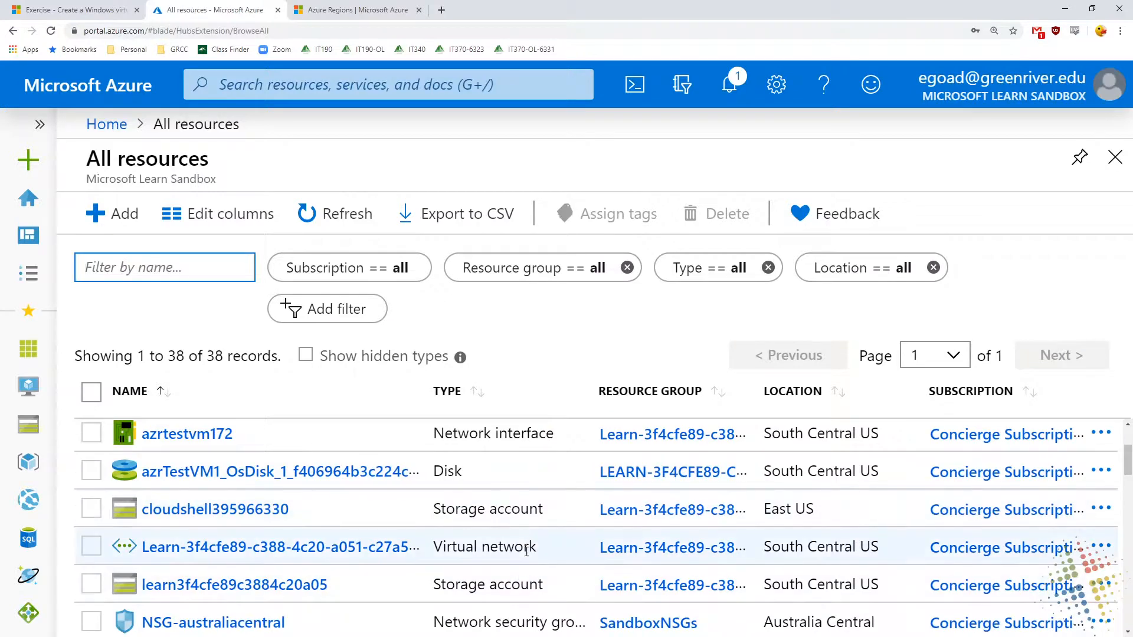
scroll(527, 551, "down", 2)
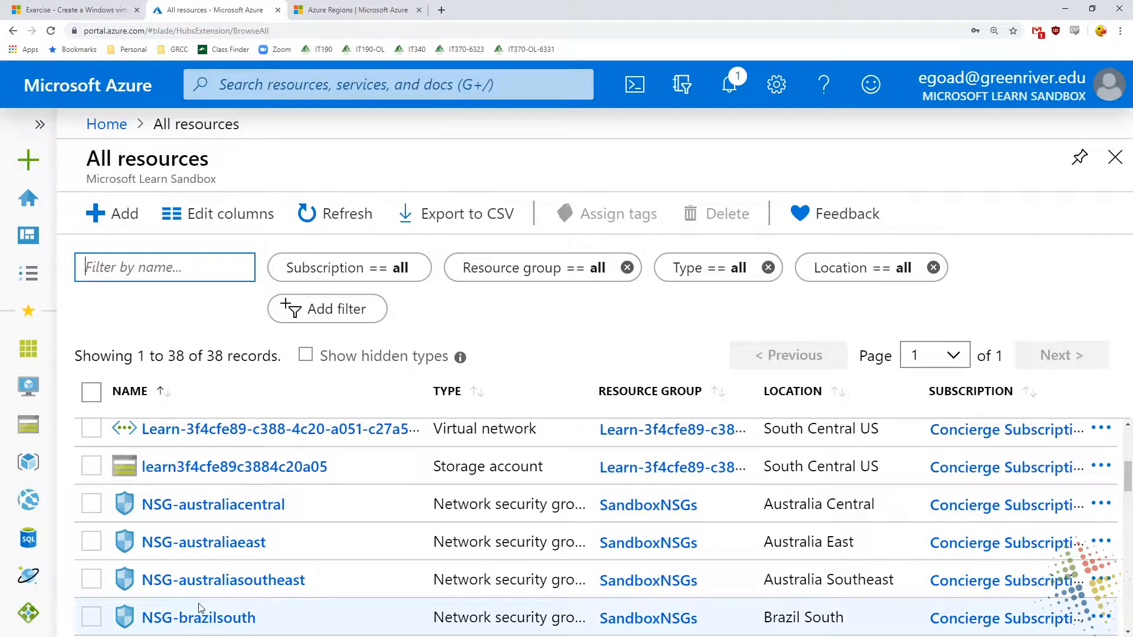
scroll(198, 604, "up", 4)
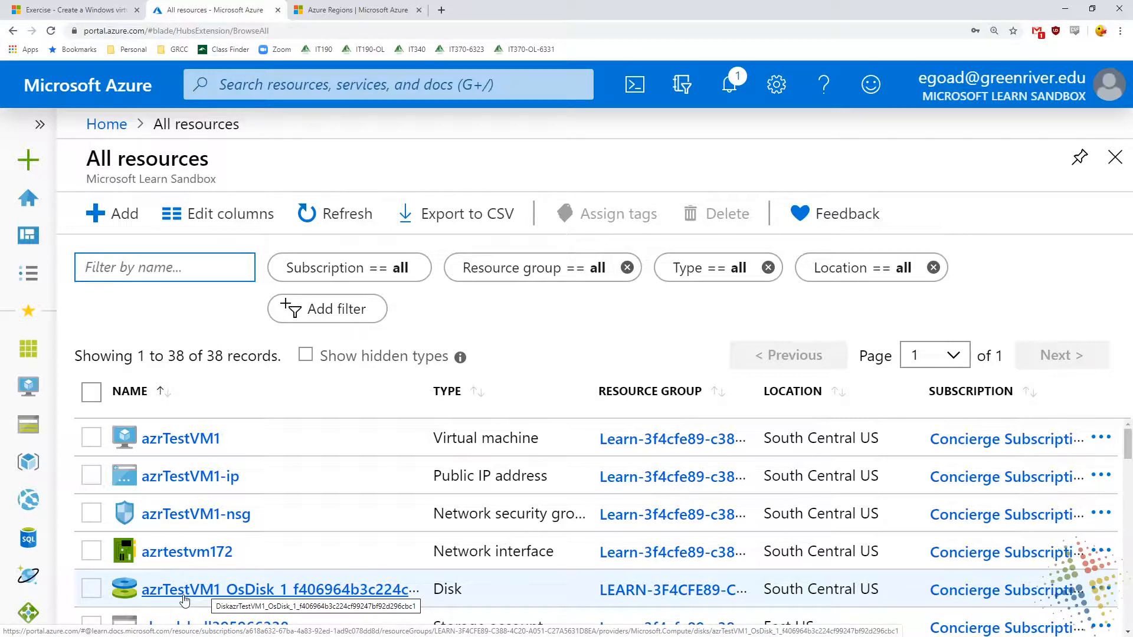
left_click(91, 588)
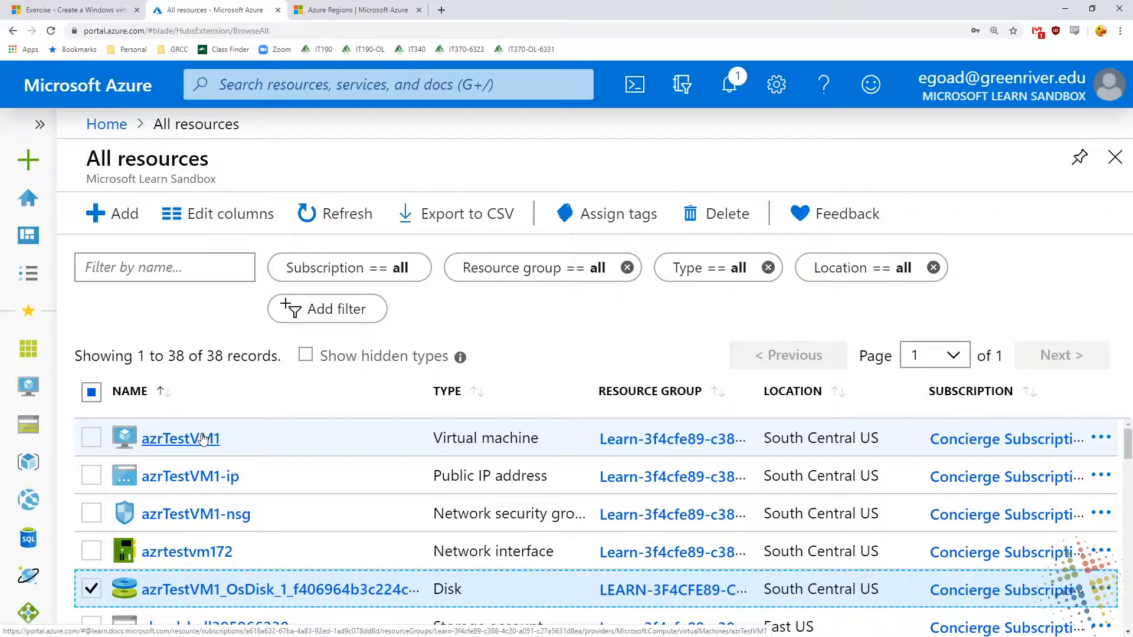
left_click(92, 589)
left_click(91, 552)
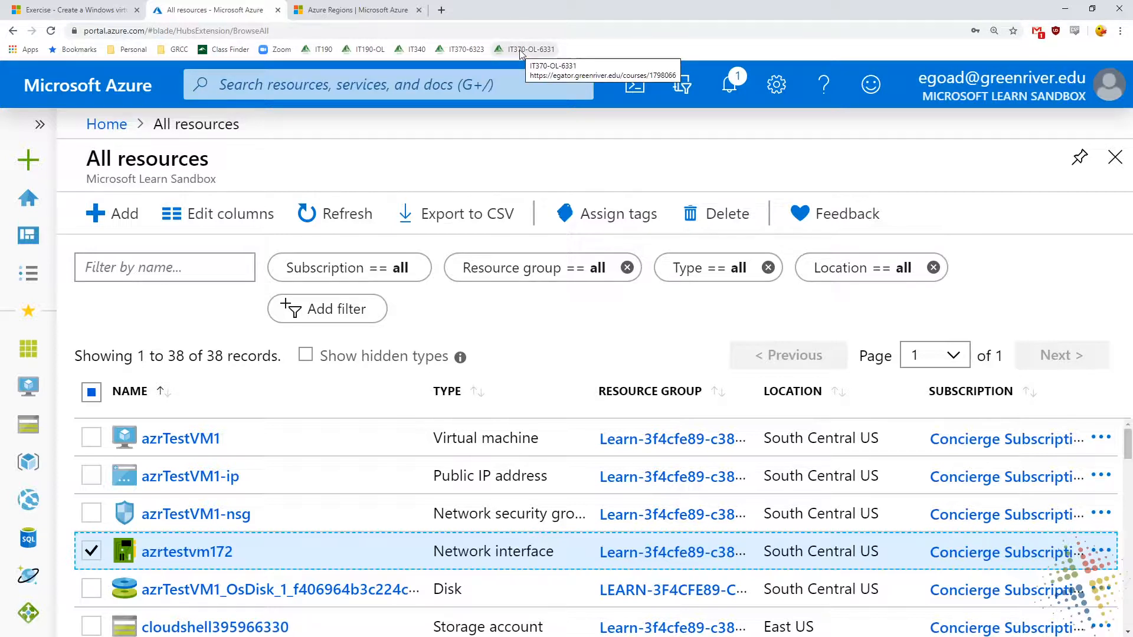
left_click(91, 552)
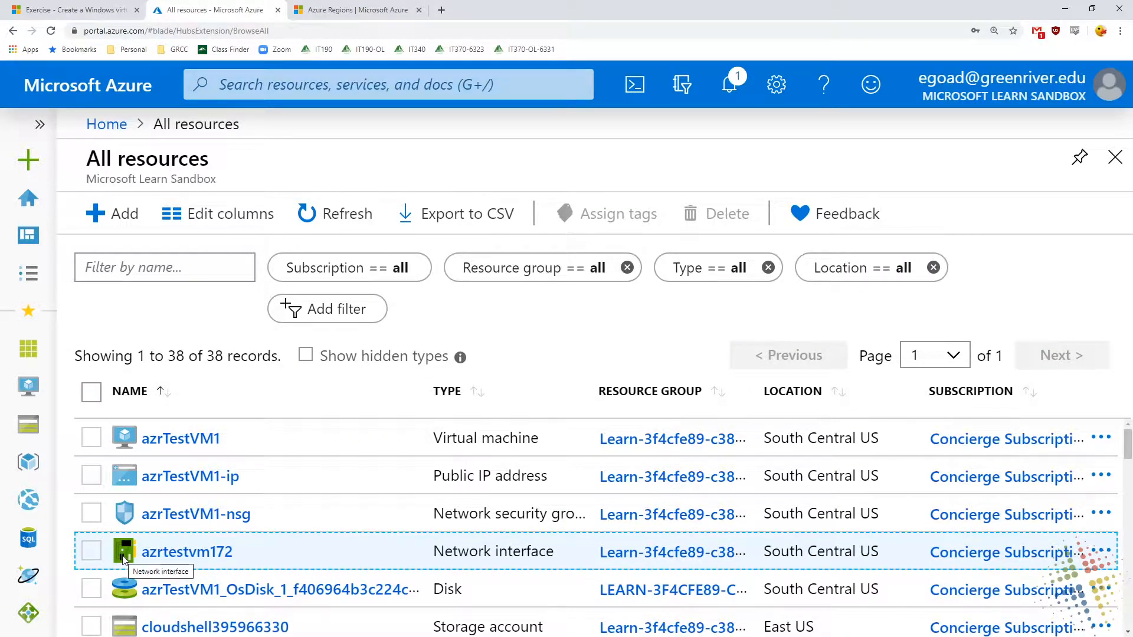
Open the azrTestVM1 overview and review its resource group, status, computer name, IP addresses and DNS name
left_click(185, 448)
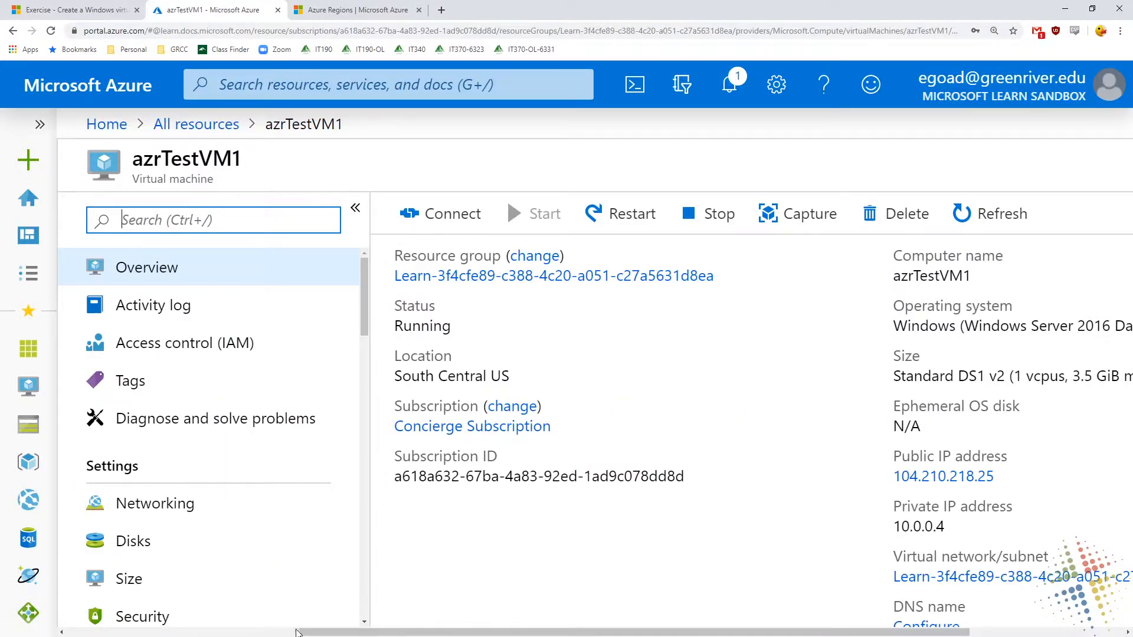
left_click_drag(297, 632, 461, 634)
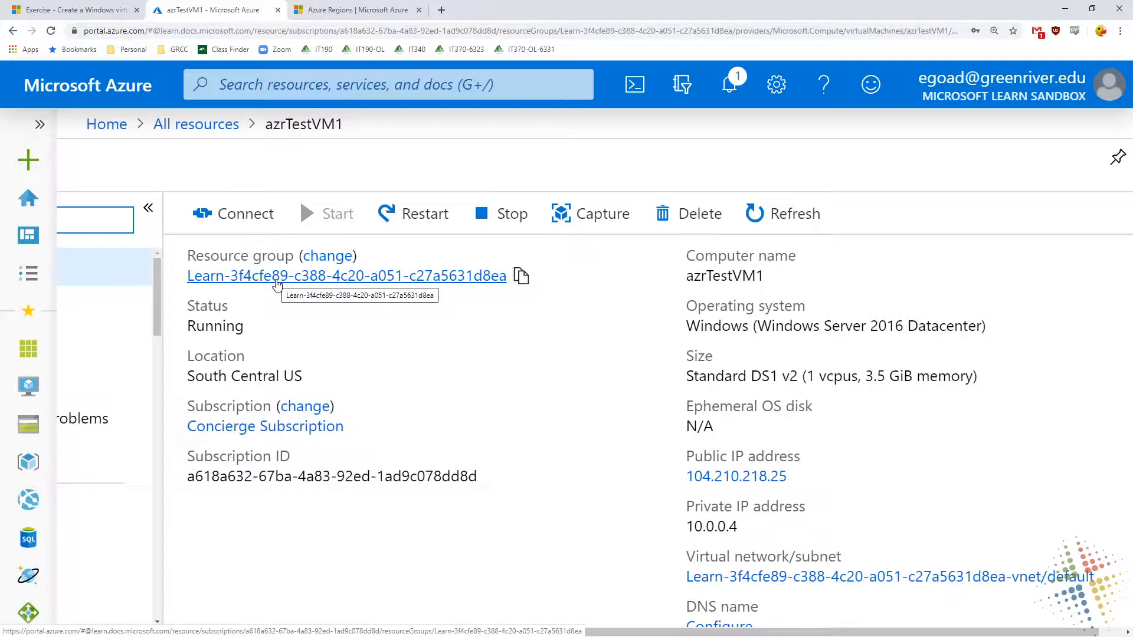
double_click(227, 326)
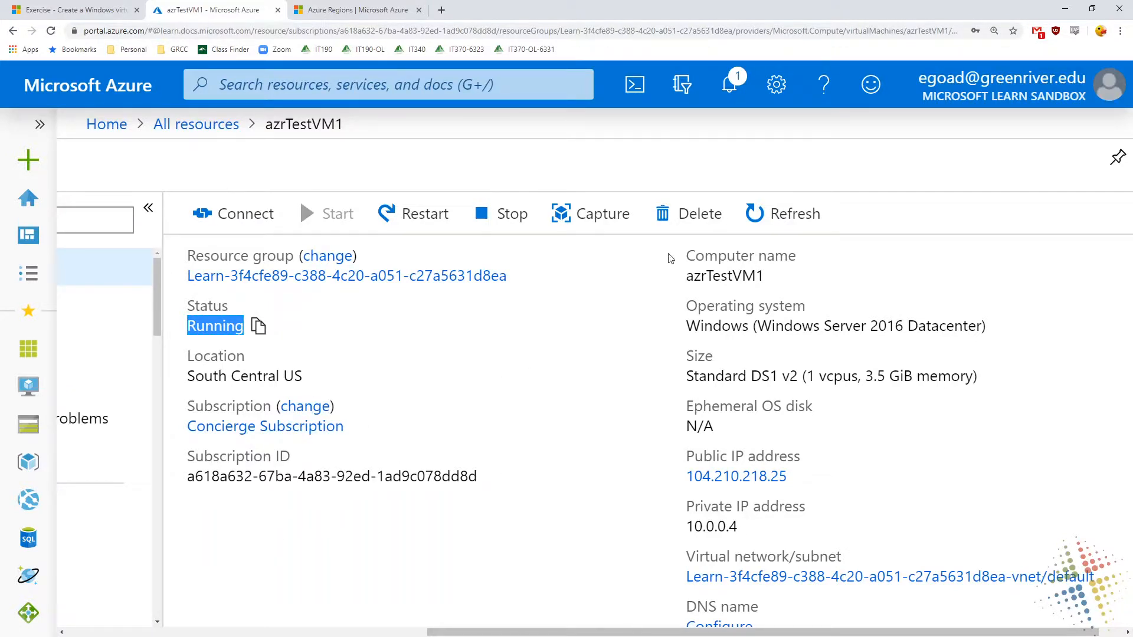
double_click(718, 276)
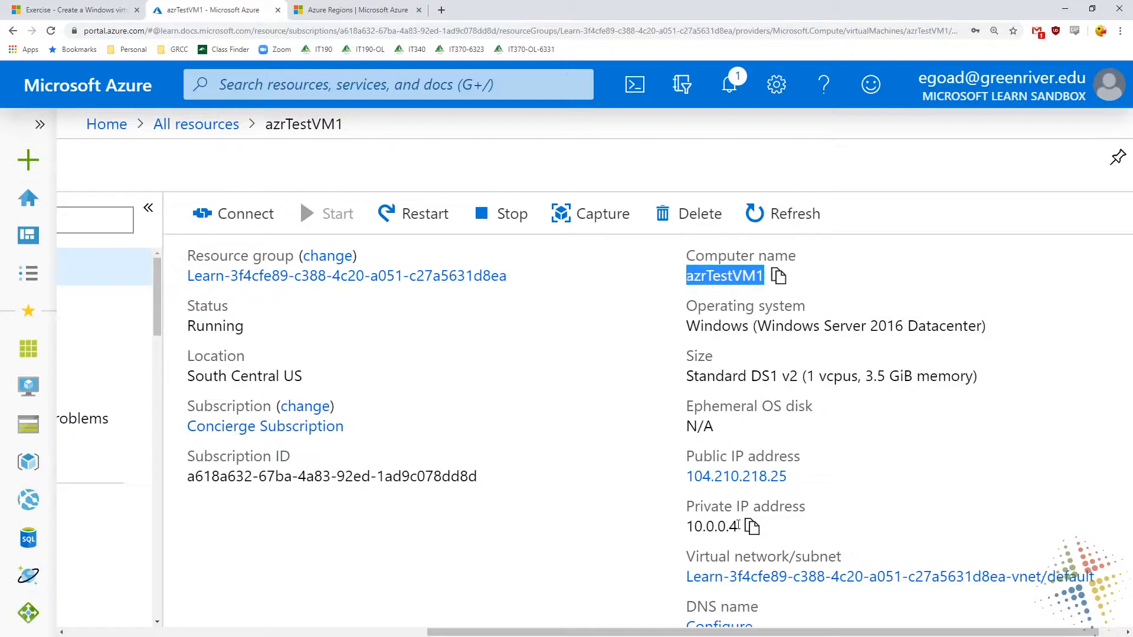
scroll(739, 525, "down", 1)
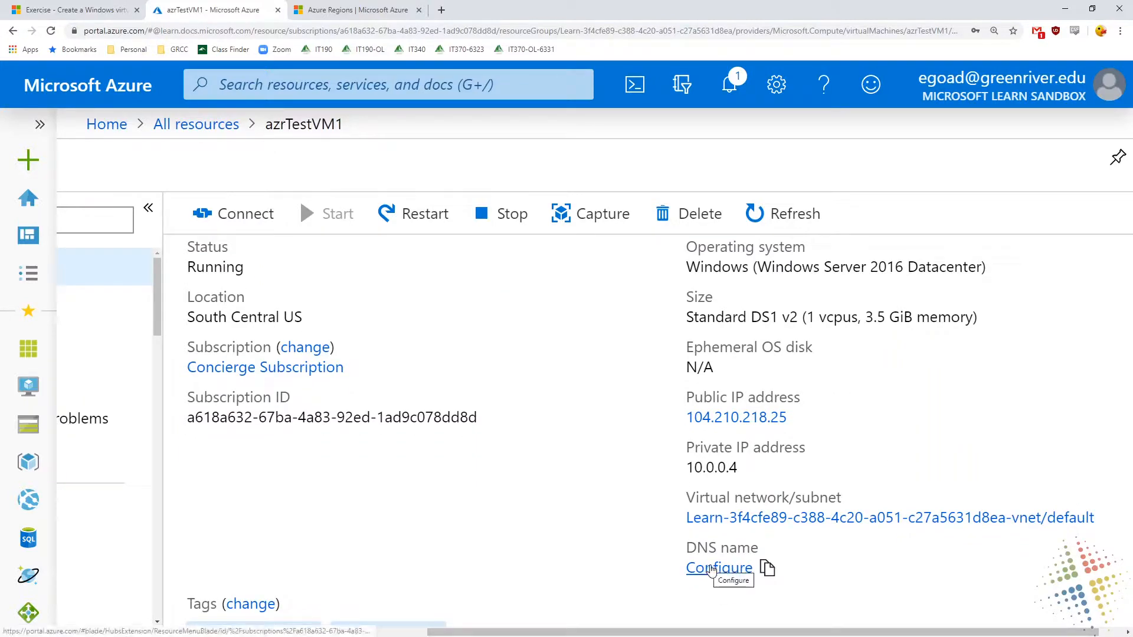
scroll(711, 570, "up", 1)
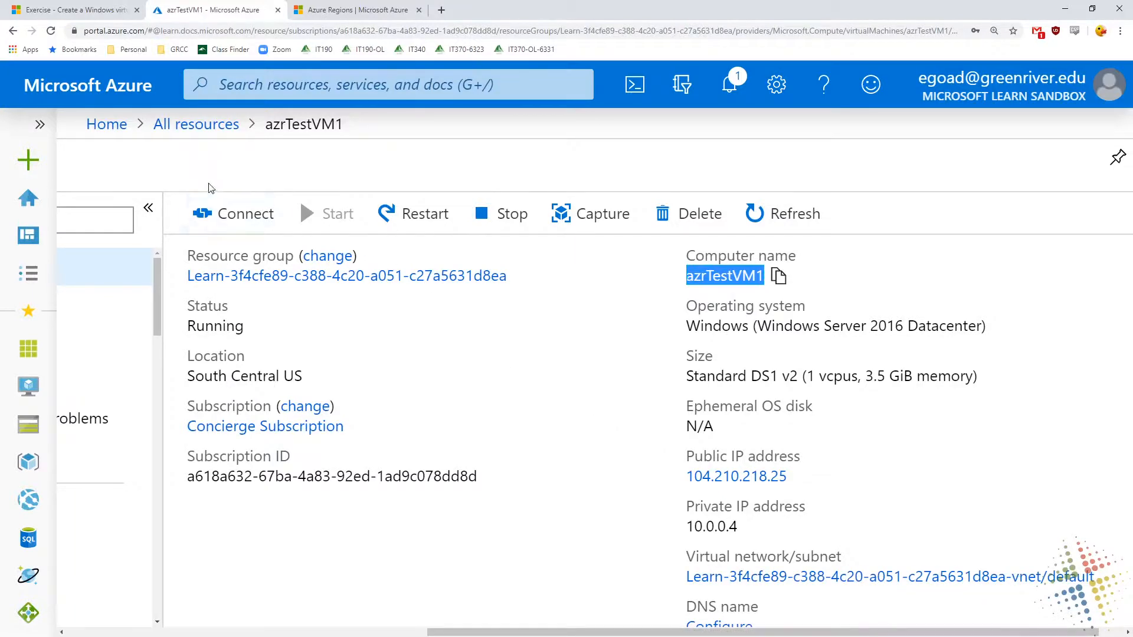
Open the connection options for azrTestVM1 and compare the RDP and SSH settings
left_click(218, 222)
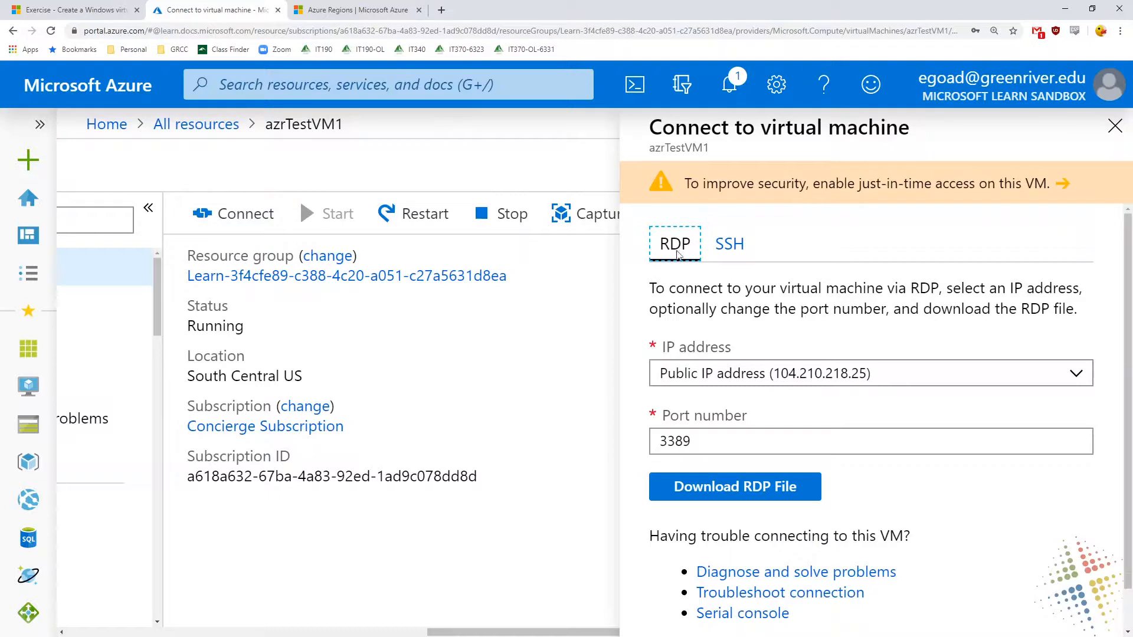
left_click(717, 247)
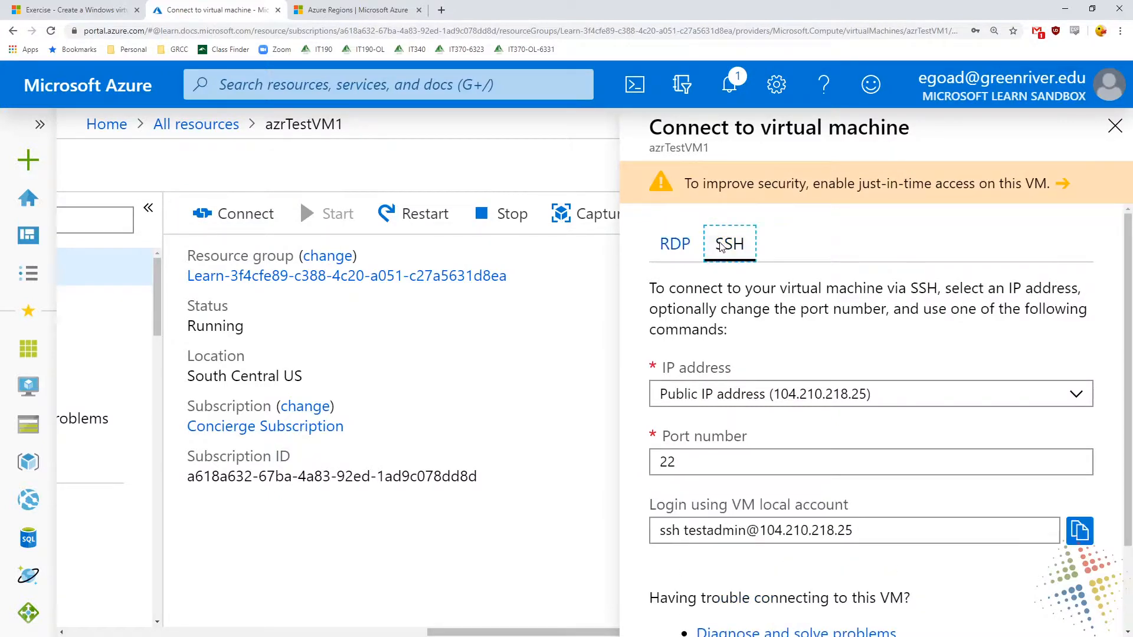
left_click(682, 249)
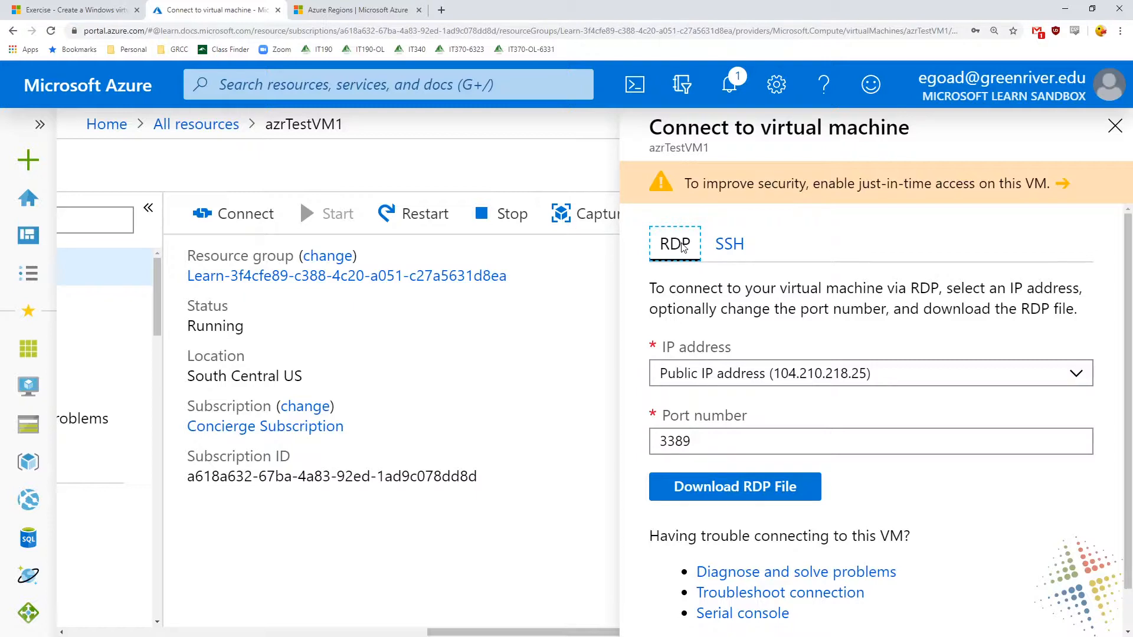
left_click(737, 245)
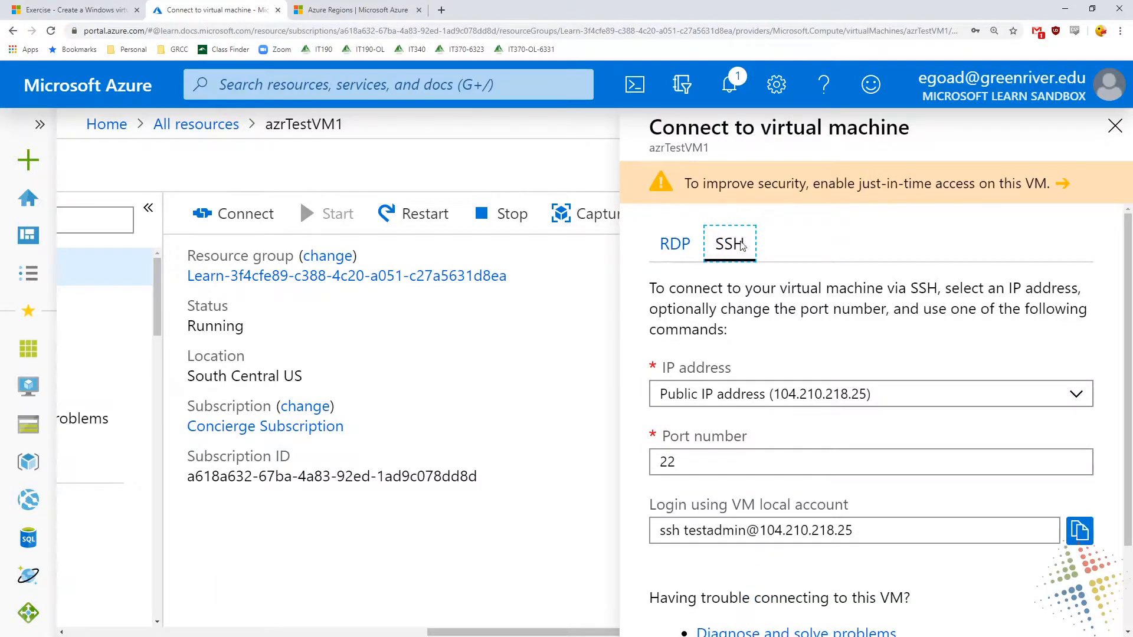
left_click(664, 248)
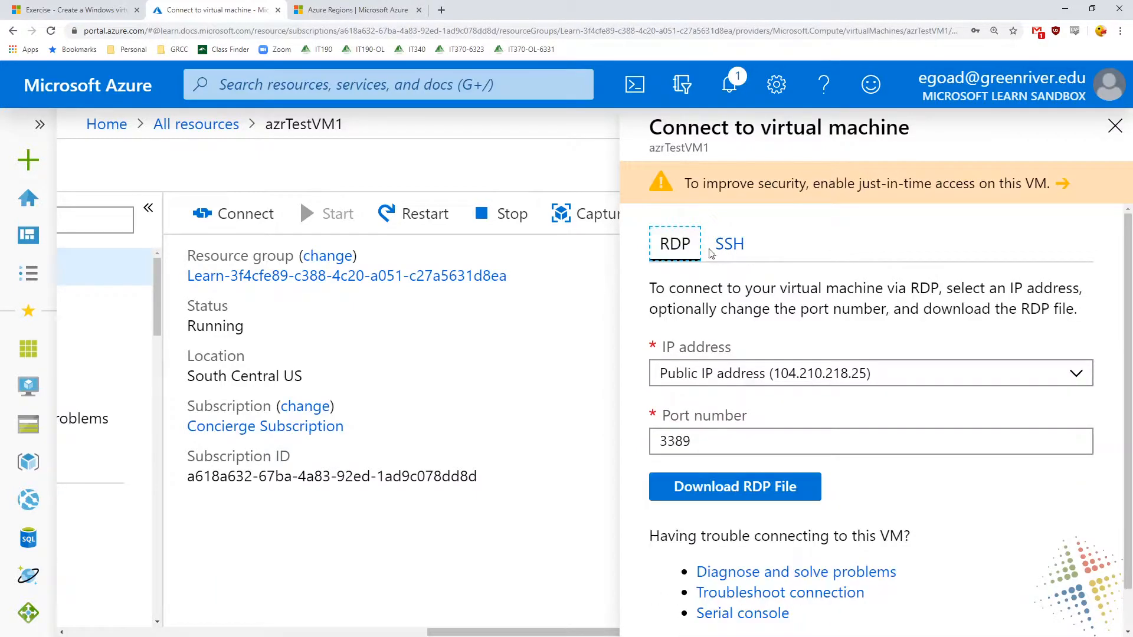
Check the RDP address choices, keep the public IP address with port 3389, and download the RDP file
left_click(800, 381)
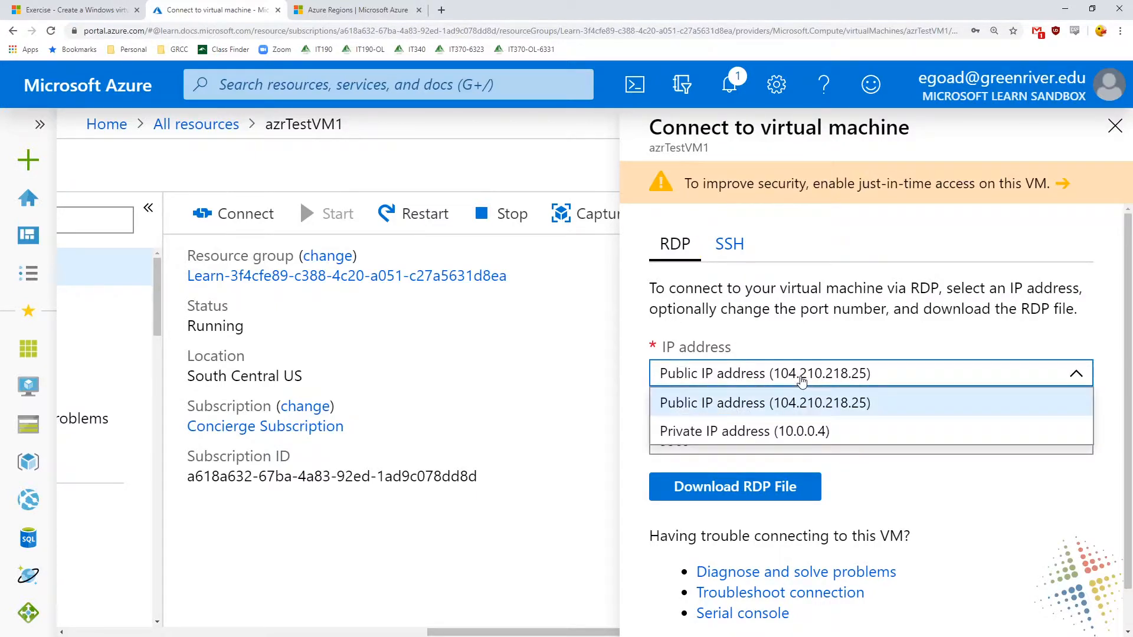
left_click(801, 380)
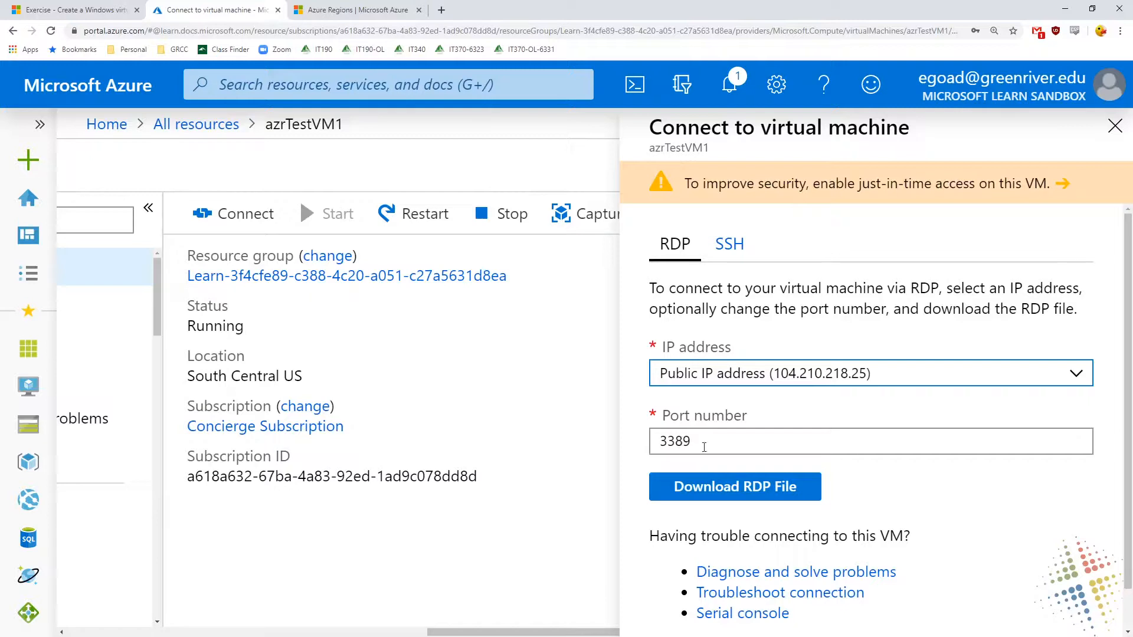
left_click(715, 487)
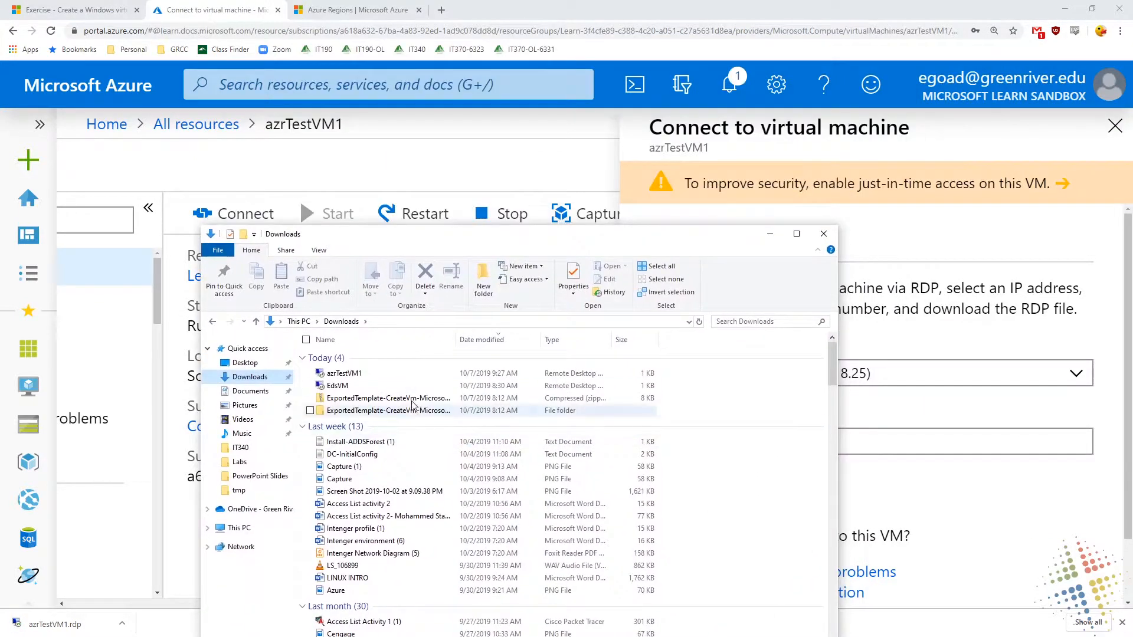
Open the downloaded azrTestVM1 RDP file in Notepad and examine its address, port, credential prompt and administrative session lines
double_click(410, 372)
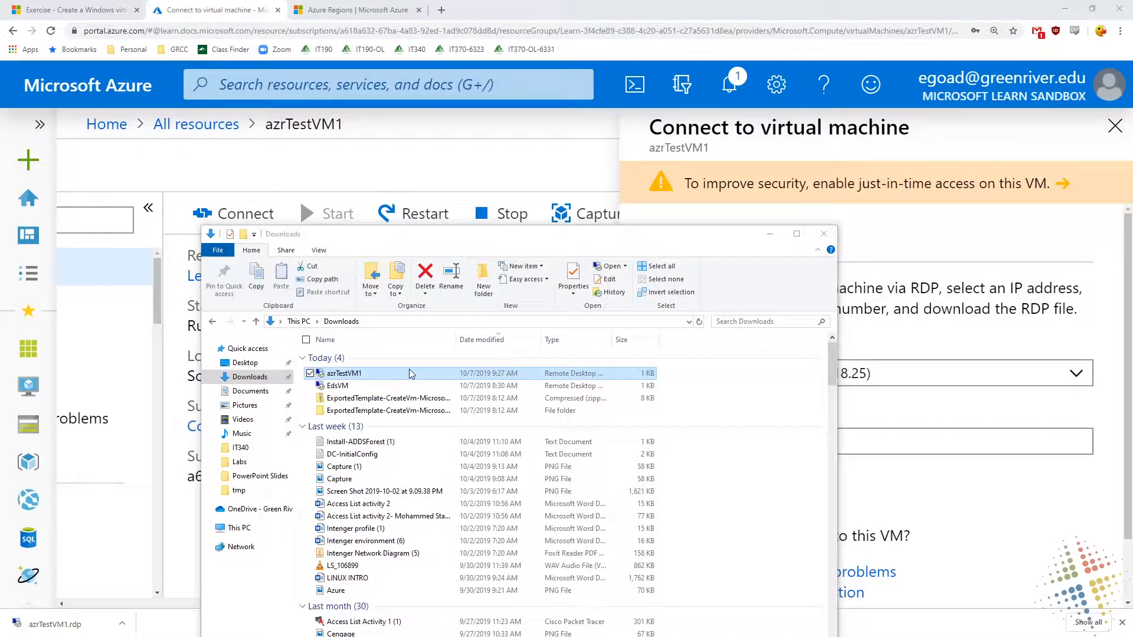
left_click_drag(706, 0, 565, 251)
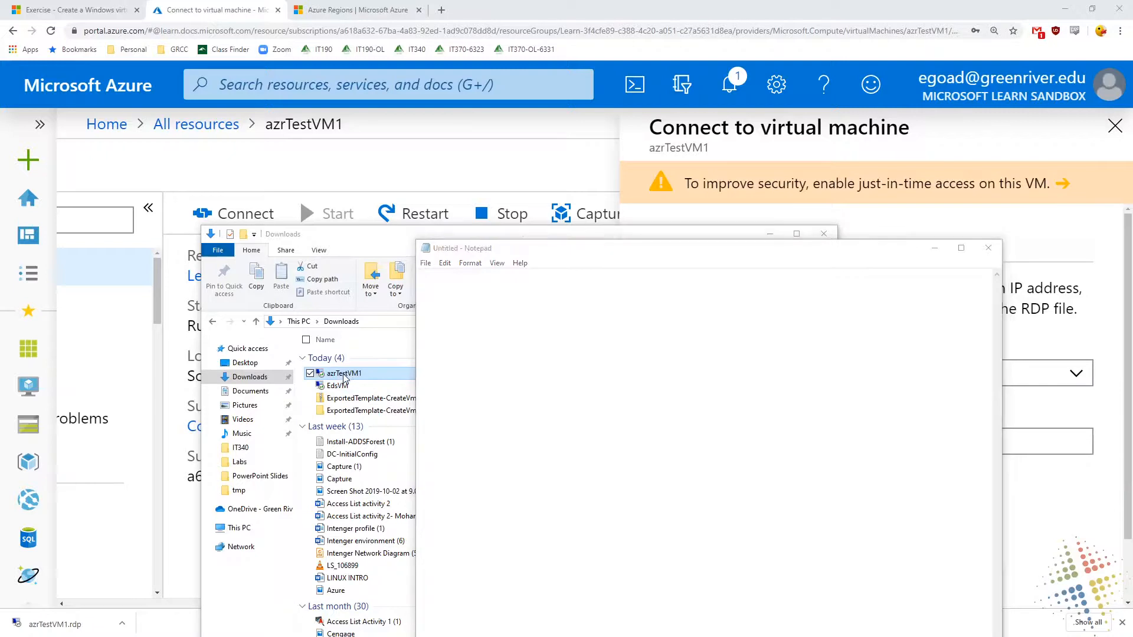
left_click_drag(346, 376, 512, 356)
scroll(609, 527, "up", 14, "ctrl")
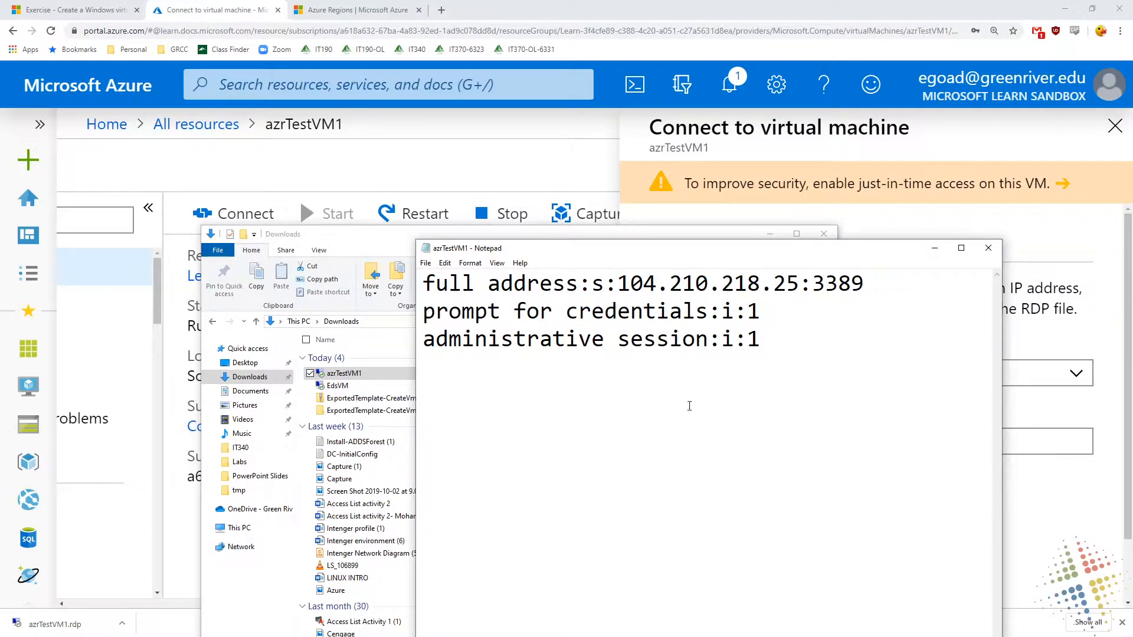
left_click_drag(799, 284, 624, 283)
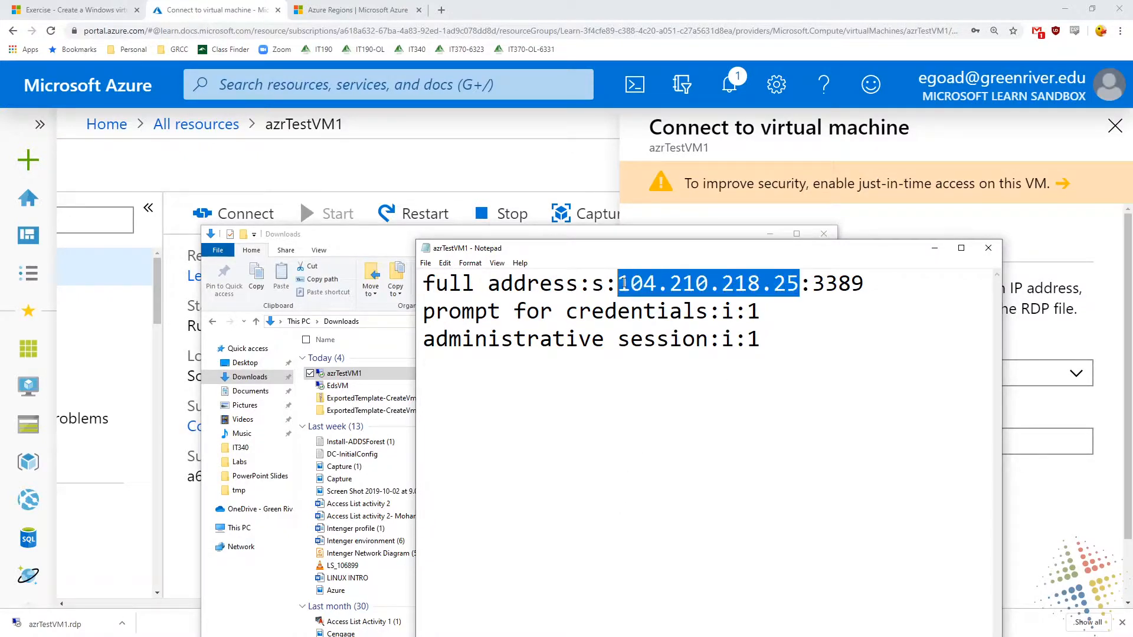
double_click(837, 284)
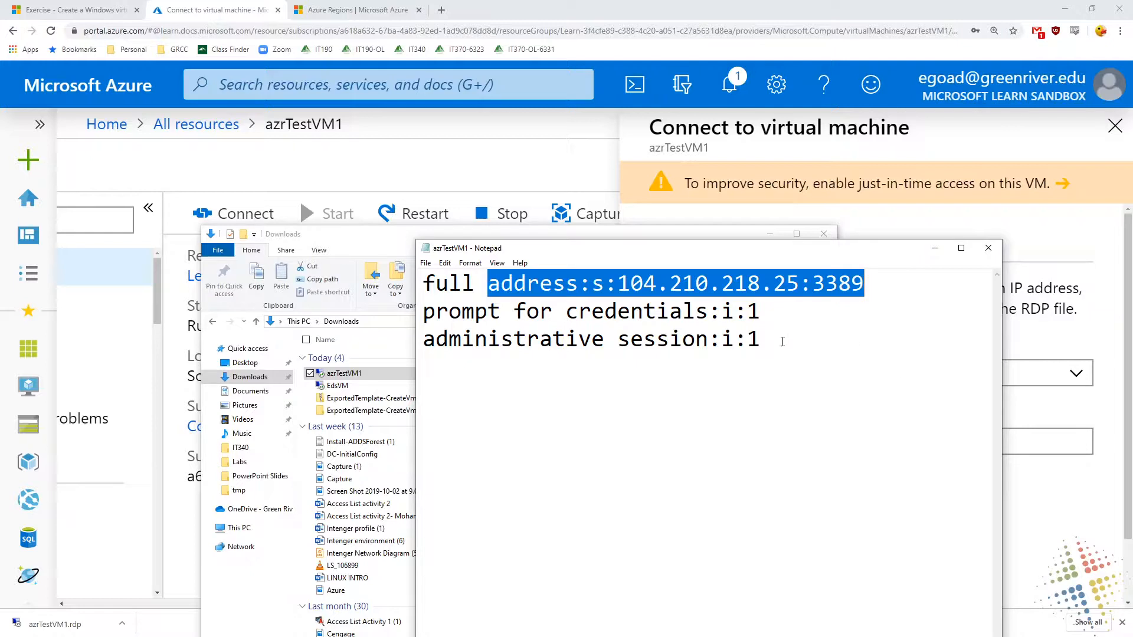
left_click_drag(763, 346, 410, 321)
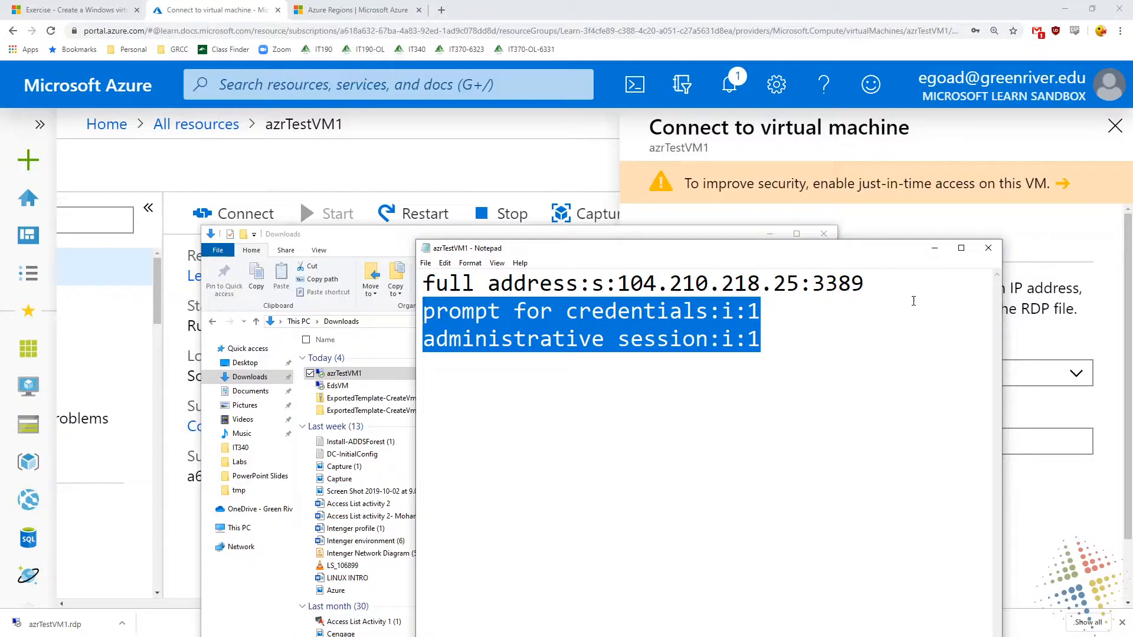
Launch the azrTestVM1 remote desktop file from Downloads and accept connecting despite the unidentified publisher
double_click(339, 375)
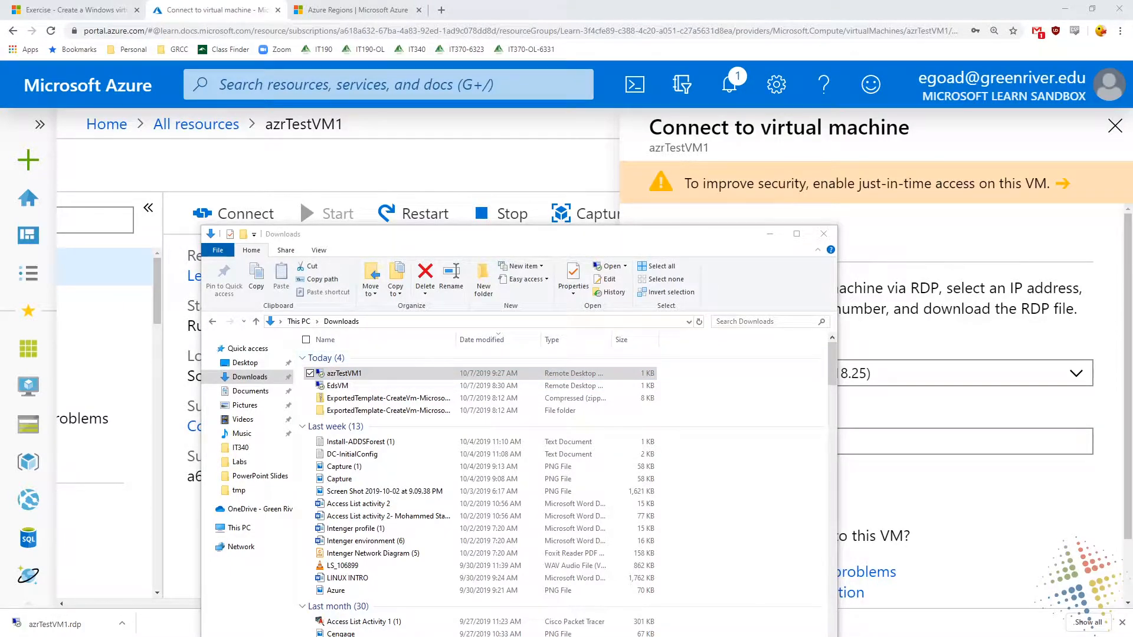
left_click_drag(742, 120, 600, 289)
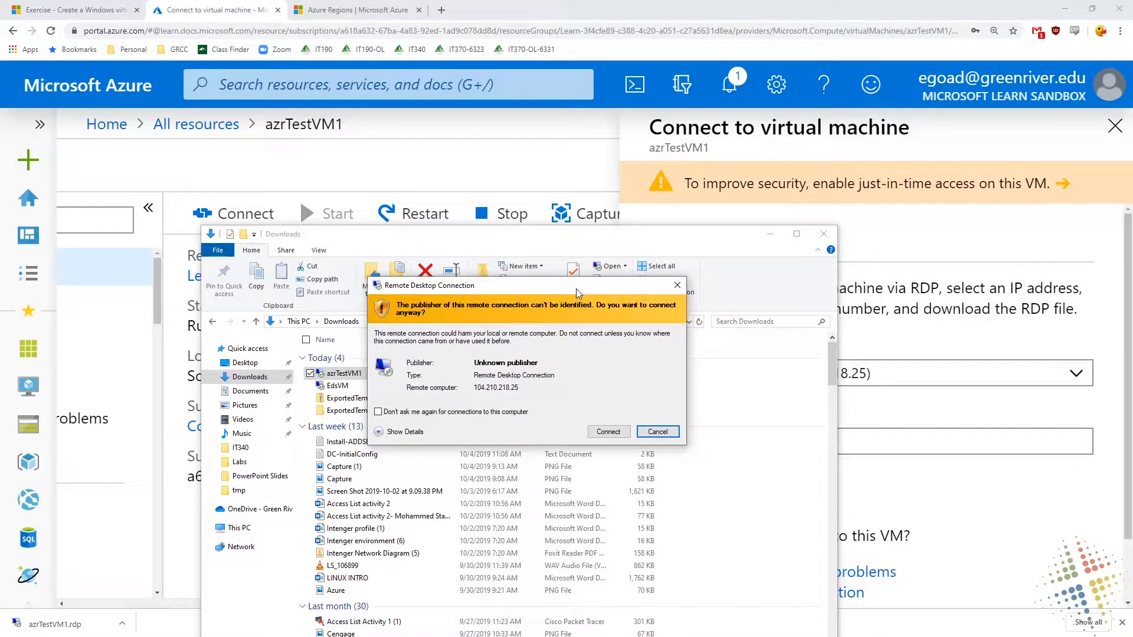
left_click(619, 435)
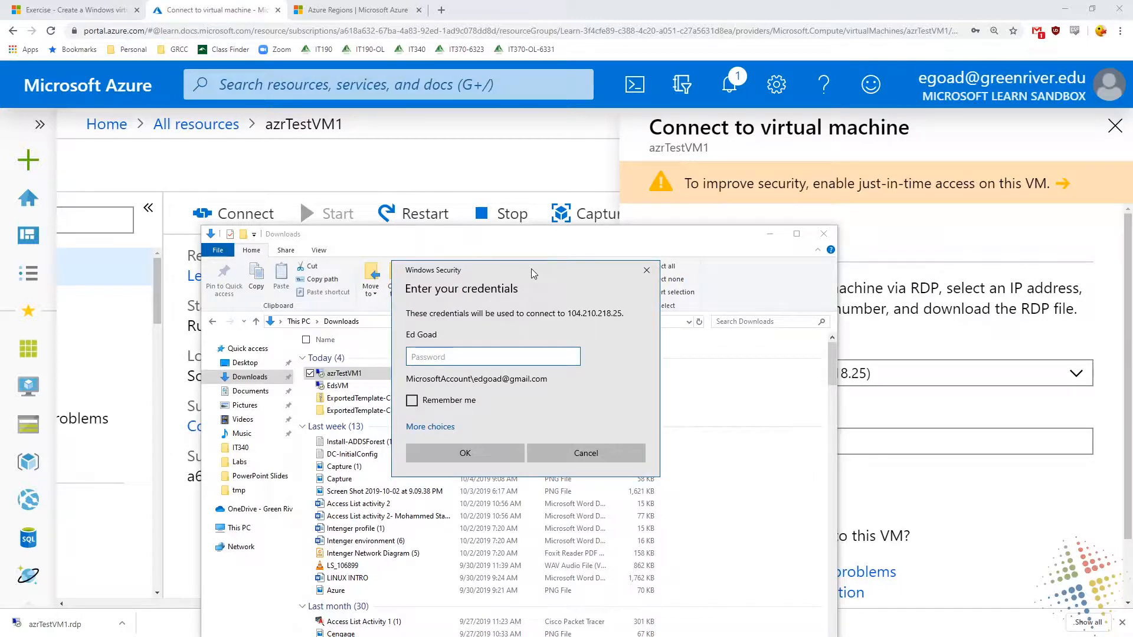
key("ctrl+shift+d")
mouse_move(570, 379)
left_mouse_down()
mouse_move(510, 368)
mouse_move(579, 378)
left_mouse_up()
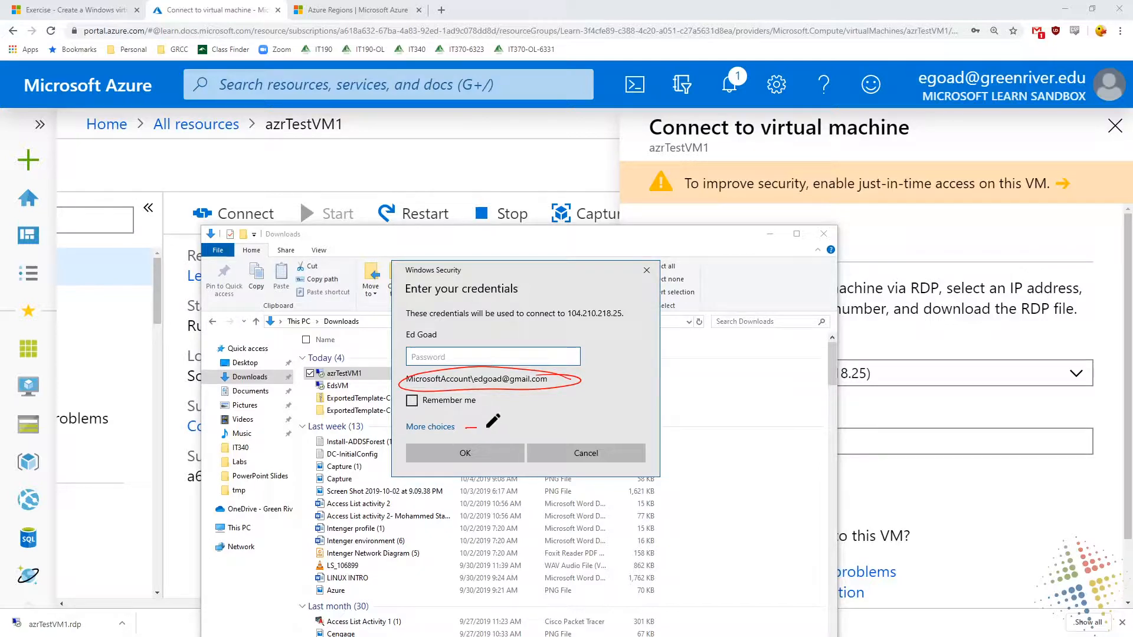
Choose to use a different account for the remote connection and enter testadmin as the user name
mouse_move(529, 423)
left_mouse_down()
mouse_move(479, 418)
mouse_move(496, 432)
left_mouse_up()
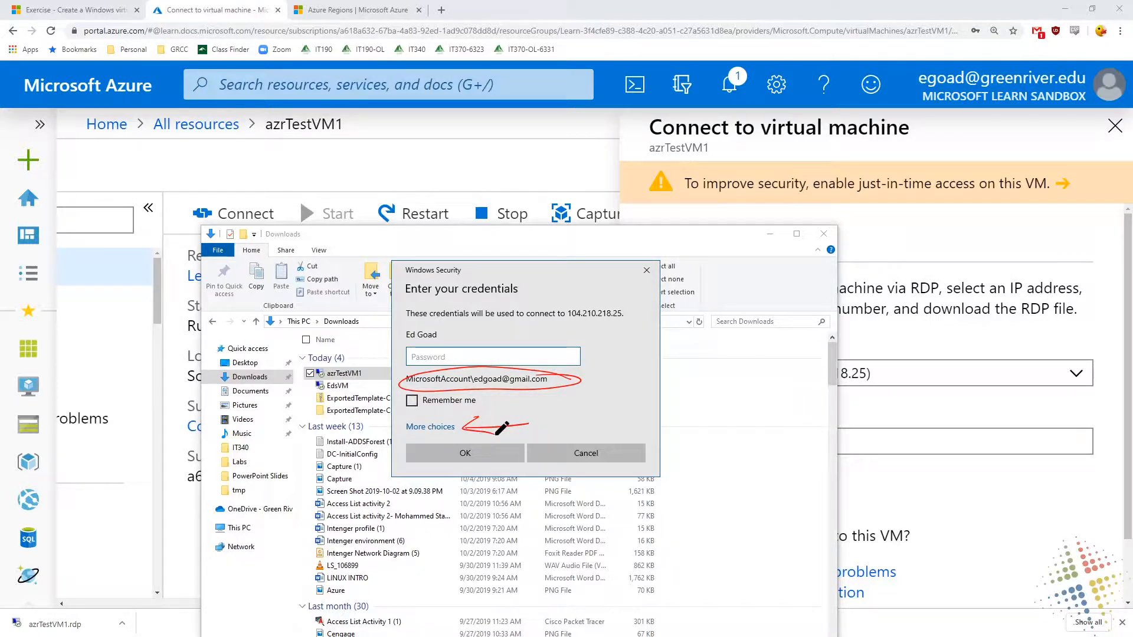
key("Escape")
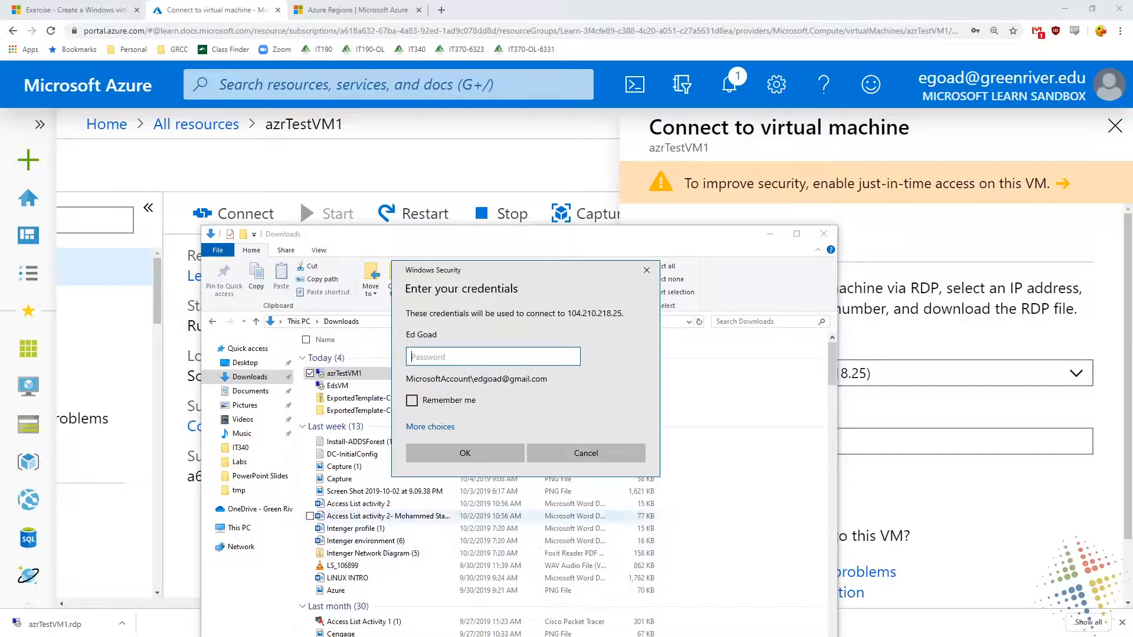
left_click(441, 427)
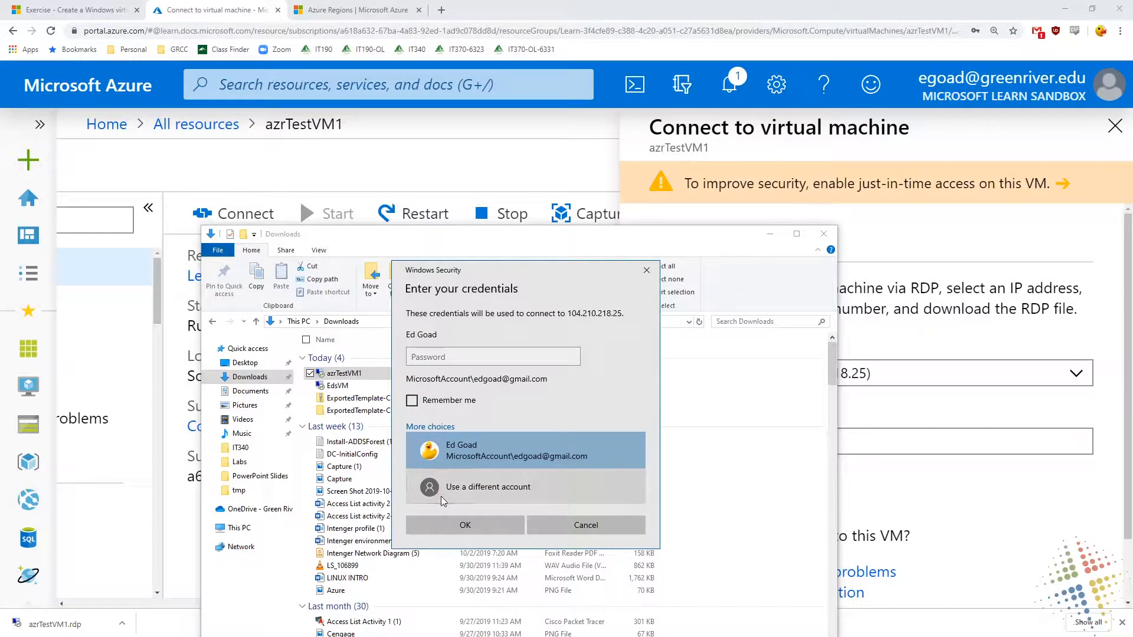
left_click(442, 493)
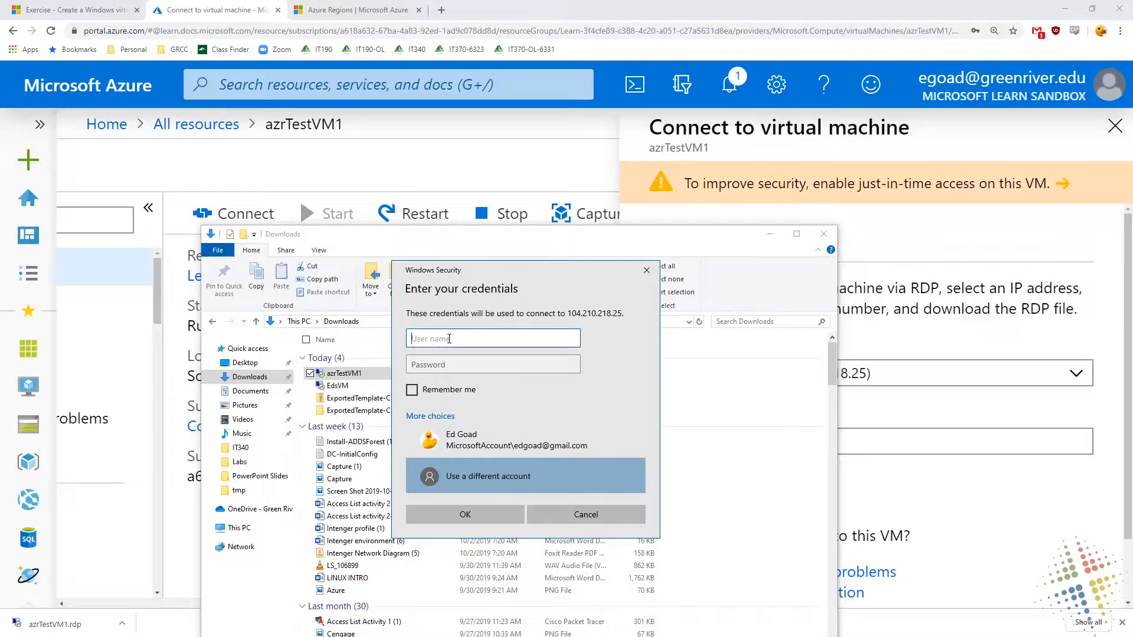
type("testadmin")
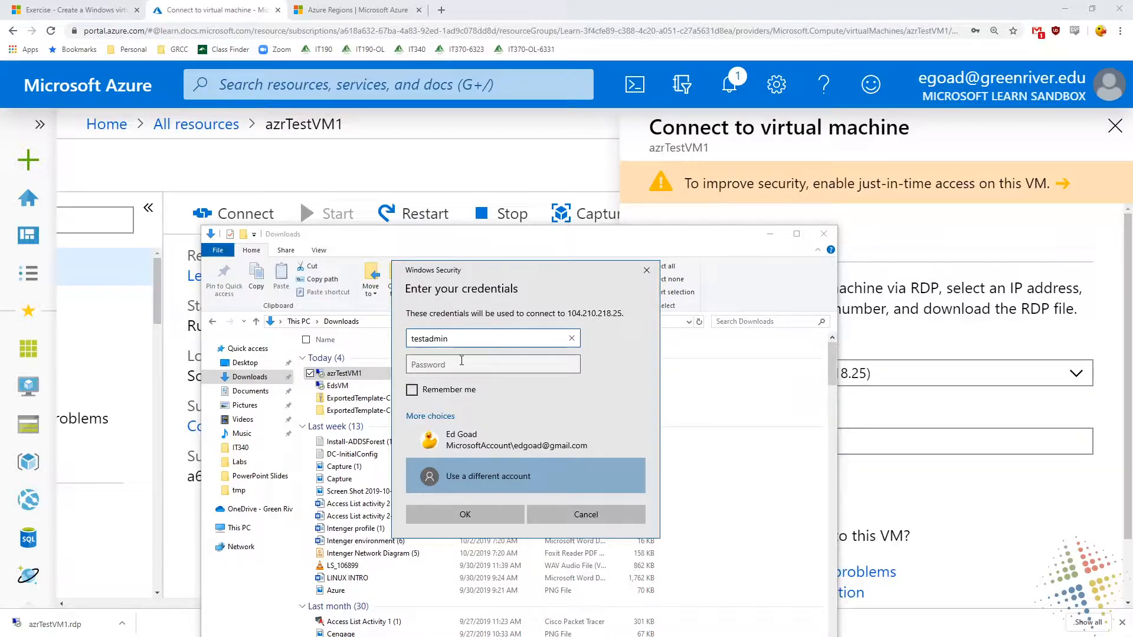
Enter the account password, leave Remember me turned off, and submit the credentials
left_click(461, 360)
type("**********")
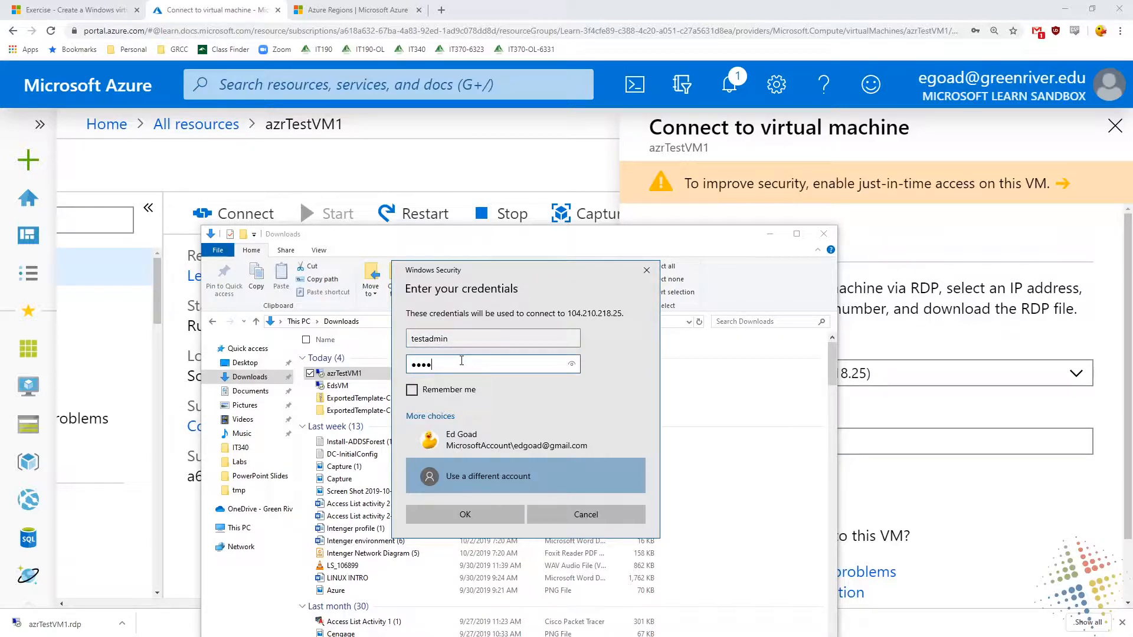
type("**")
left_click(447, 392)
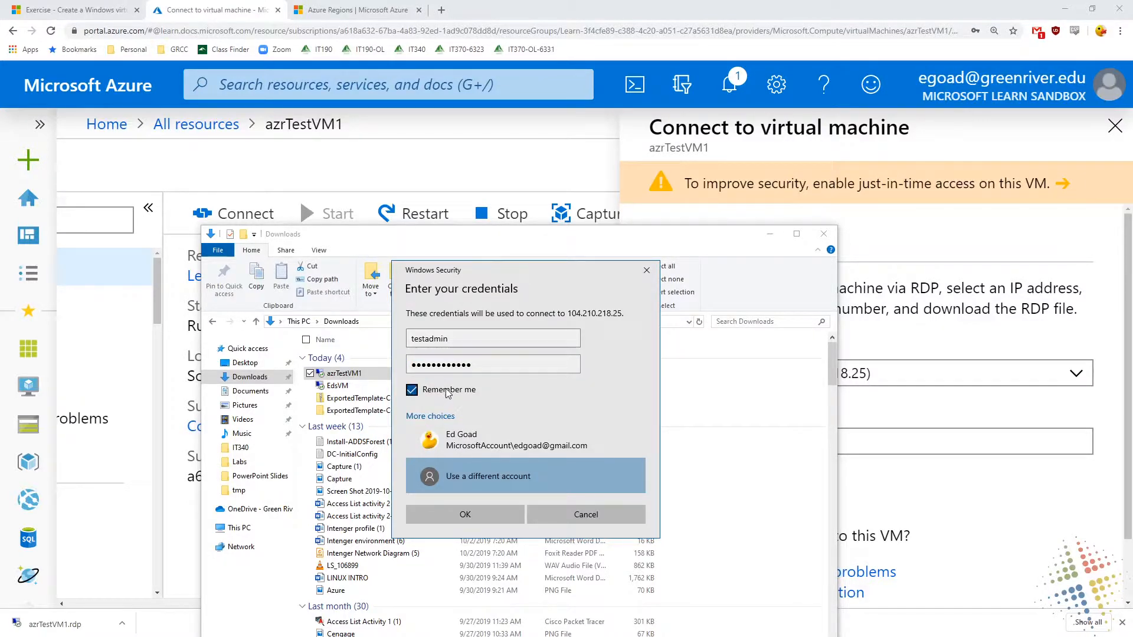
left_click(446, 393)
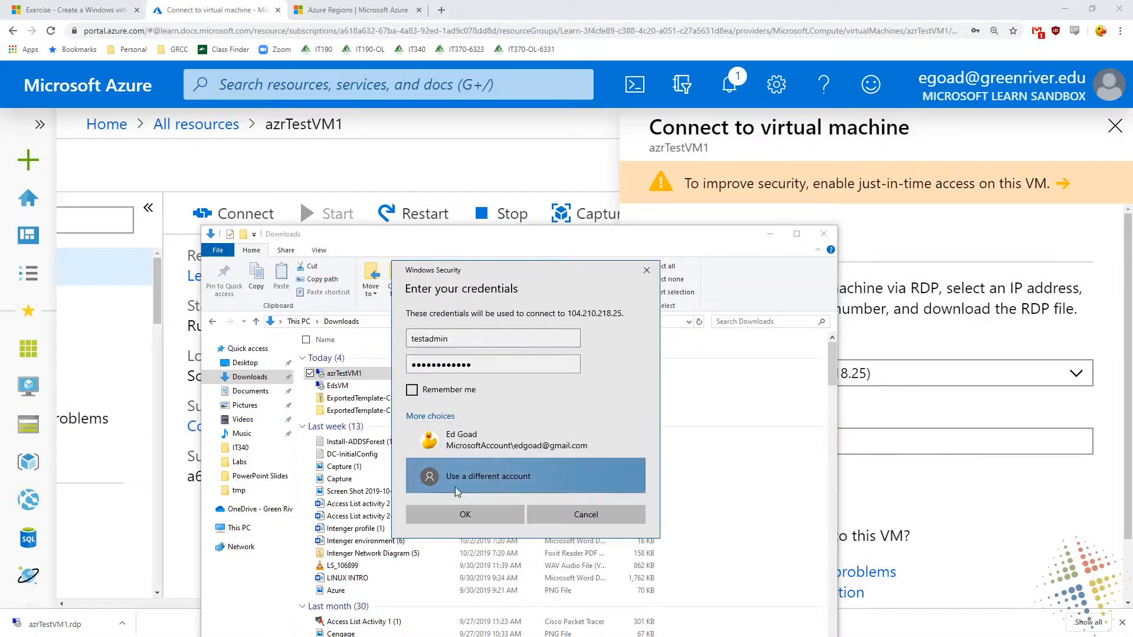
left_click(464, 515)
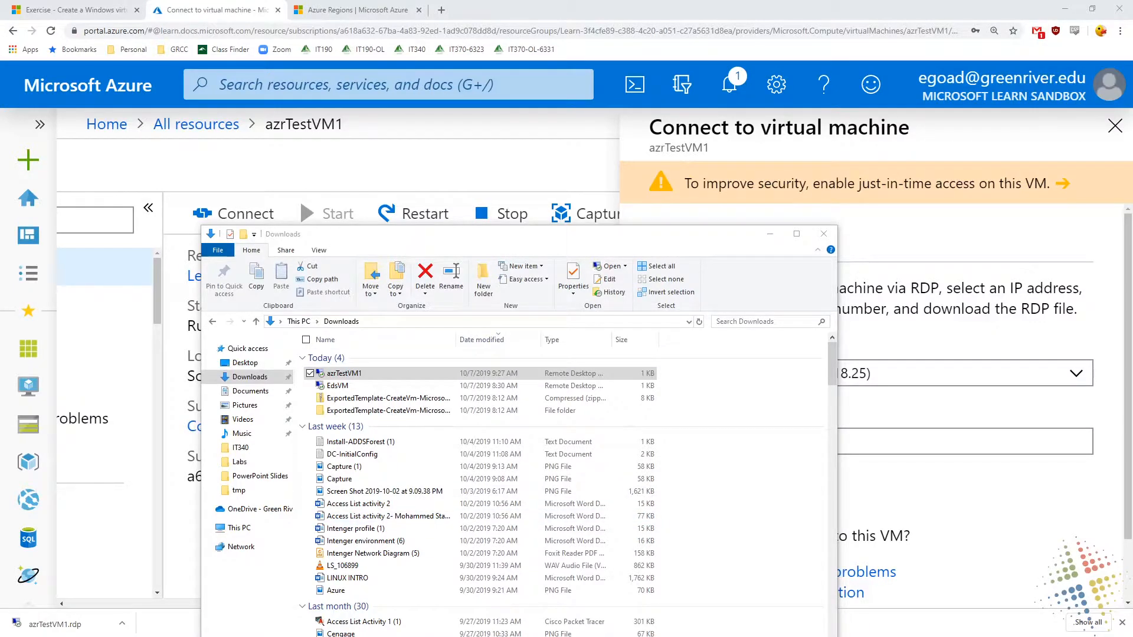
Accept connecting to azrTestVM1 despite the untrusted certificate, and decline making the VM discoverable on the network
left_click_drag(602, 0, 512, 277)
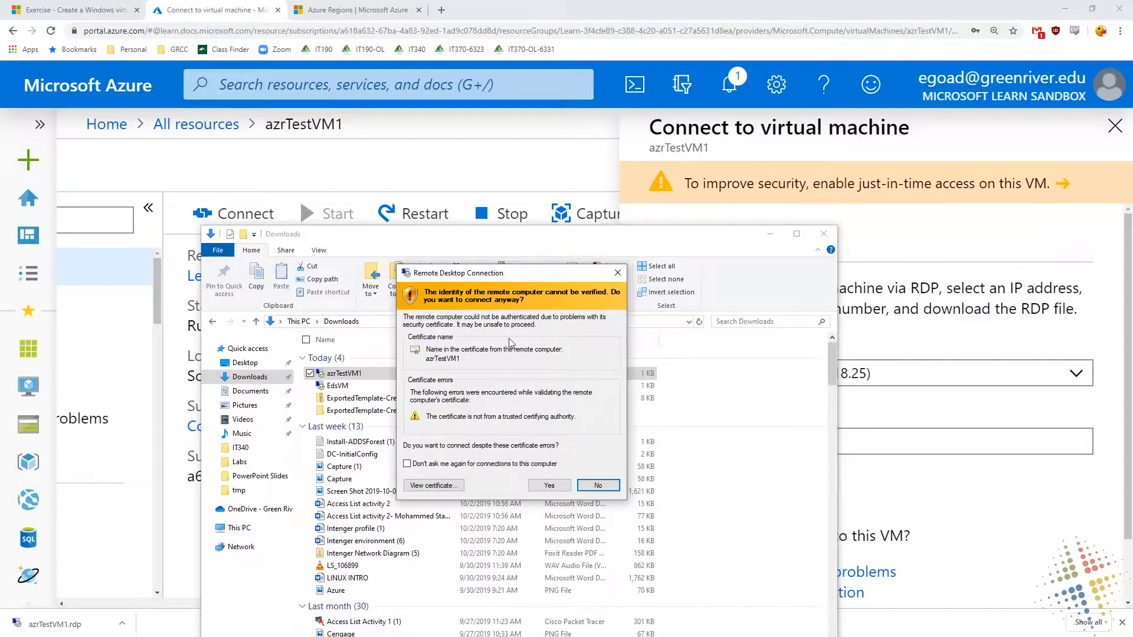
left_click(538, 486)
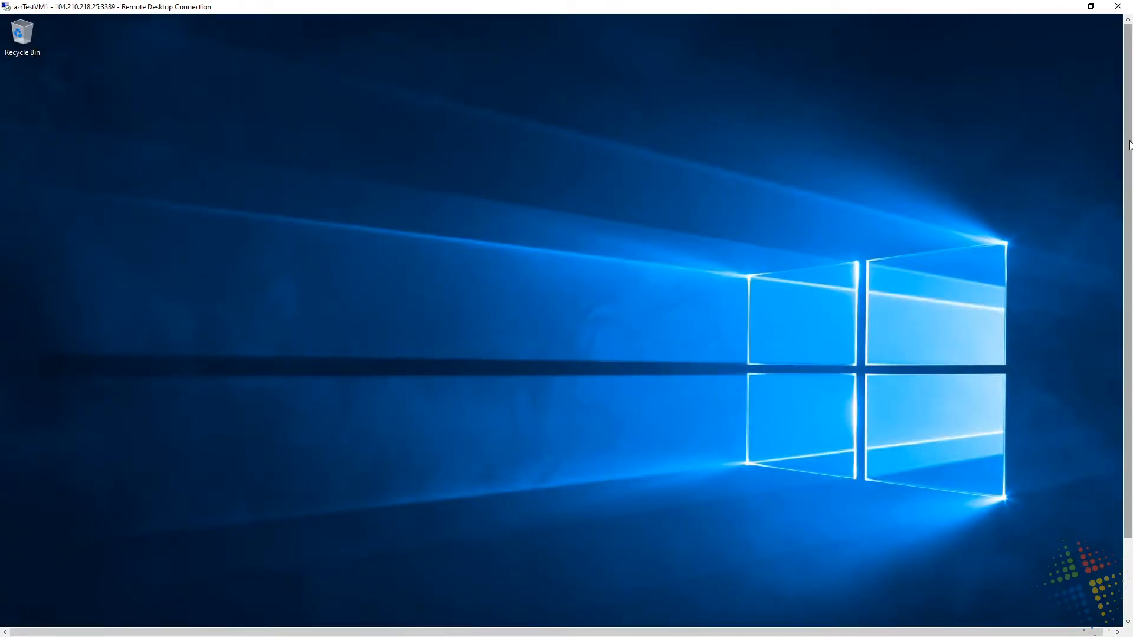
left_click_drag(1130, 145, 1128, 236)
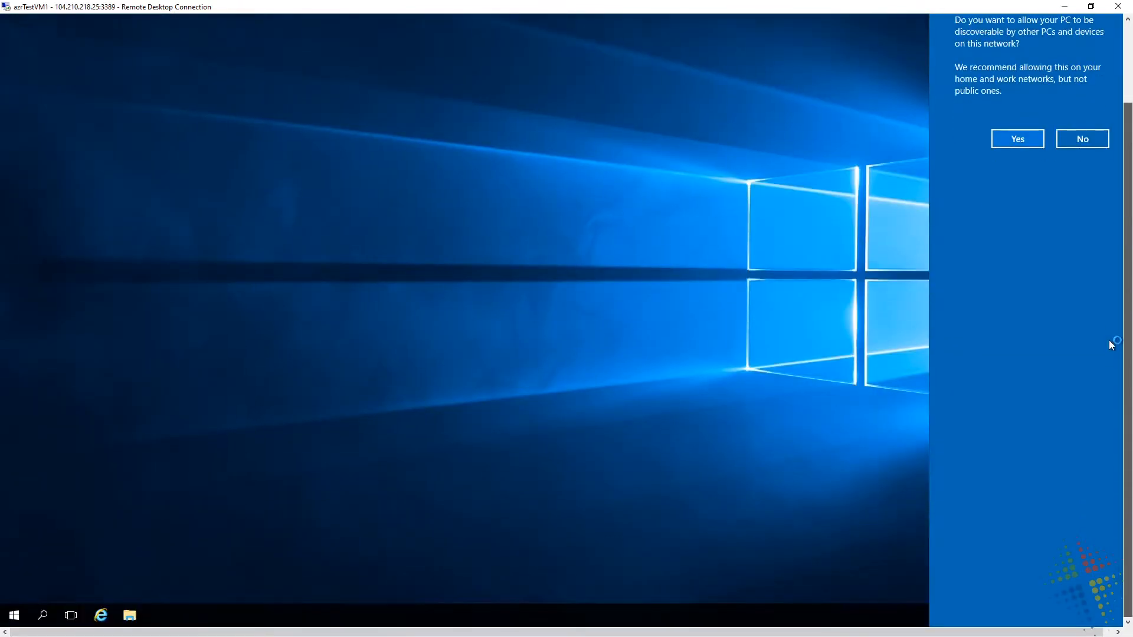
left_click_drag(1109, 340, 1126, 136)
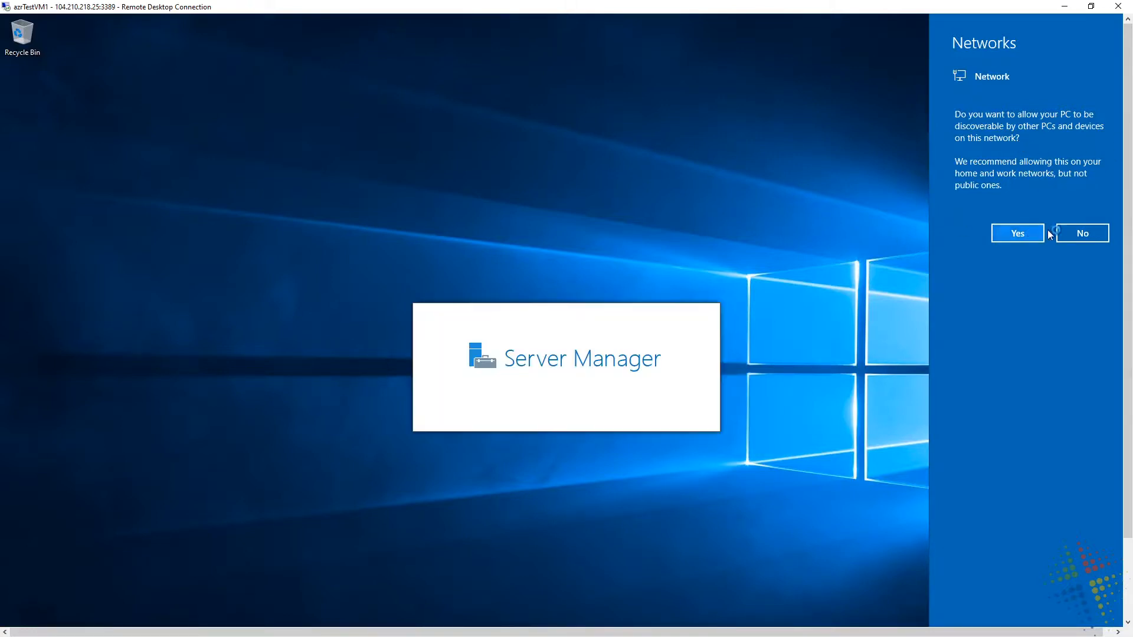
left_click(1077, 232)
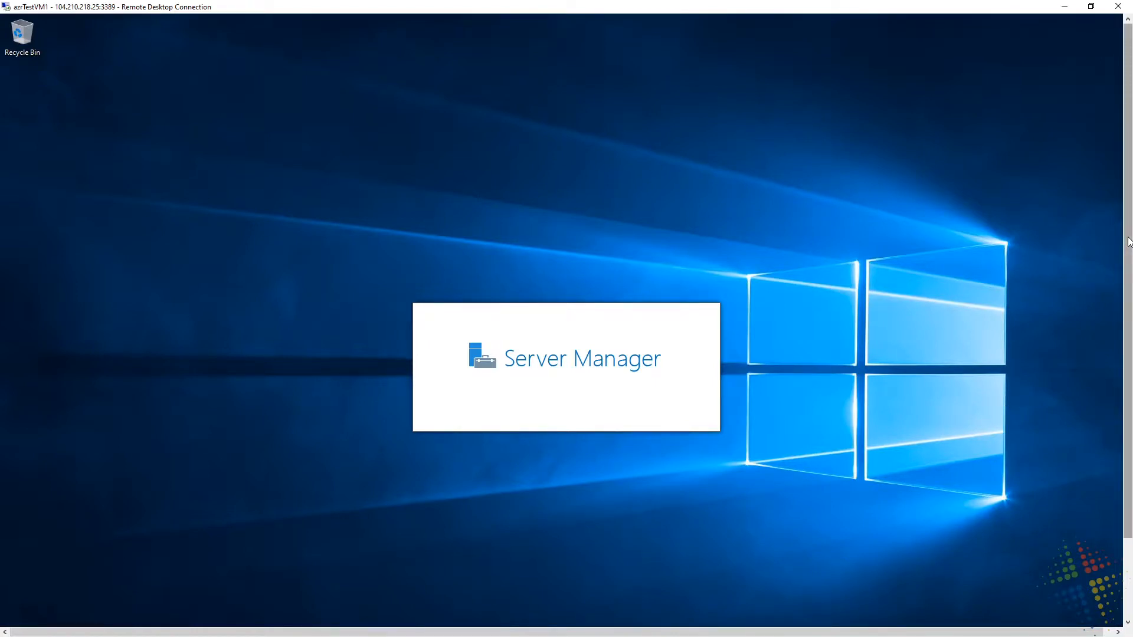
Open the Local Server properties in Server Manager and examine how the Ethernet adapter gets its IPv4 address
left_click_drag(1128, 241, 1128, 185)
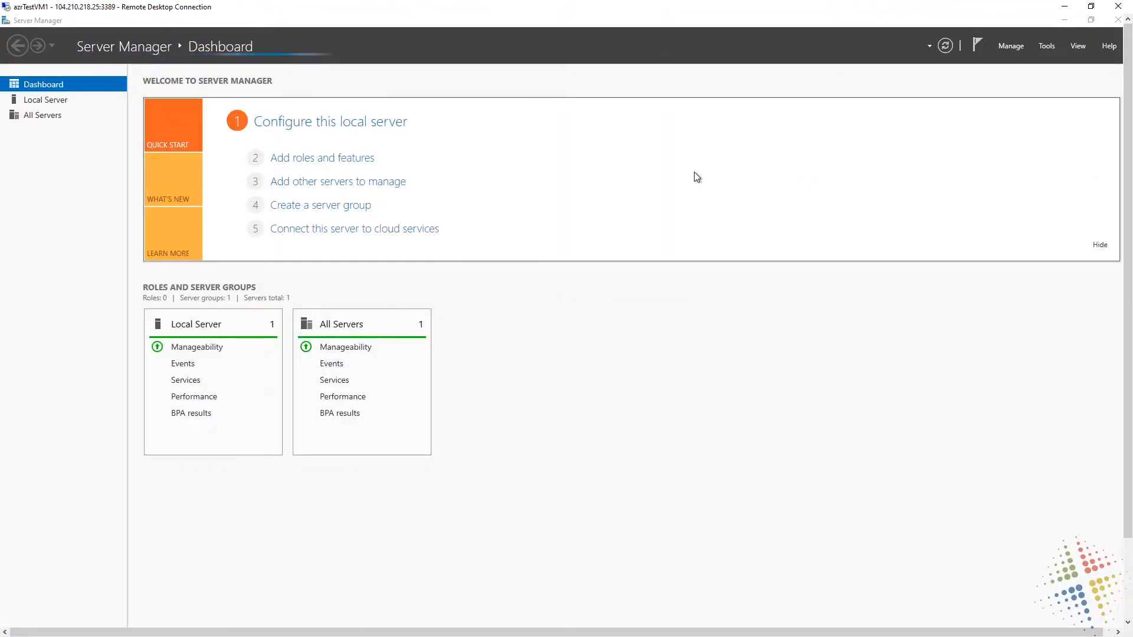
left_click(48, 102)
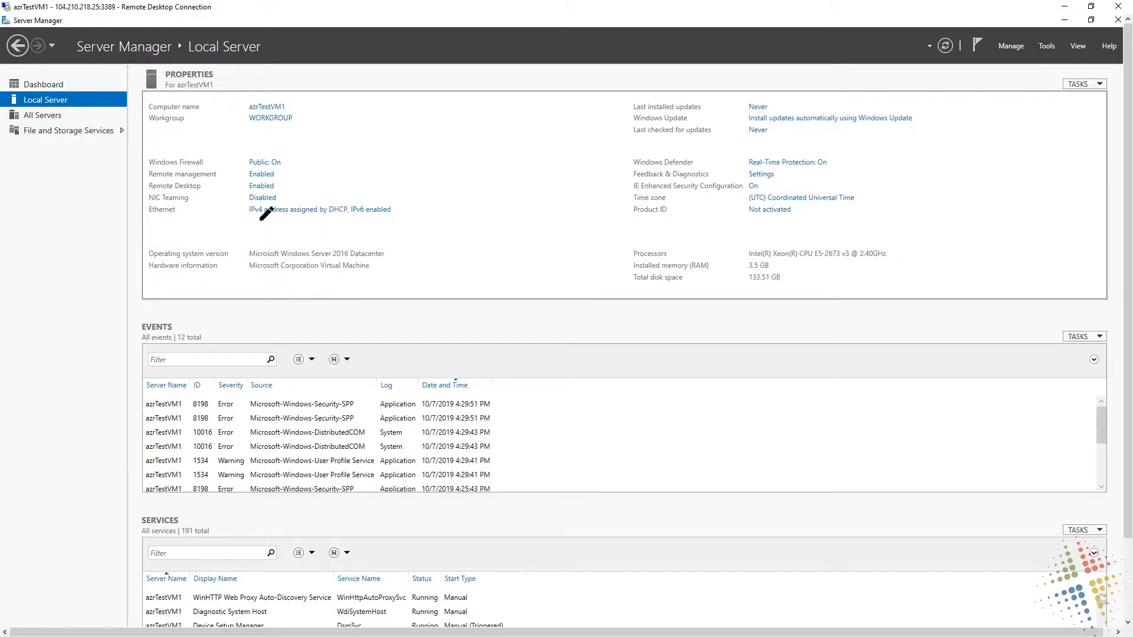
mouse_move(247, 219)
left_mouse_down()
mouse_move(314, 223)
mouse_move(390, 186)
mouse_move(215, 212)
mouse_move(324, 224)
left_mouse_up()
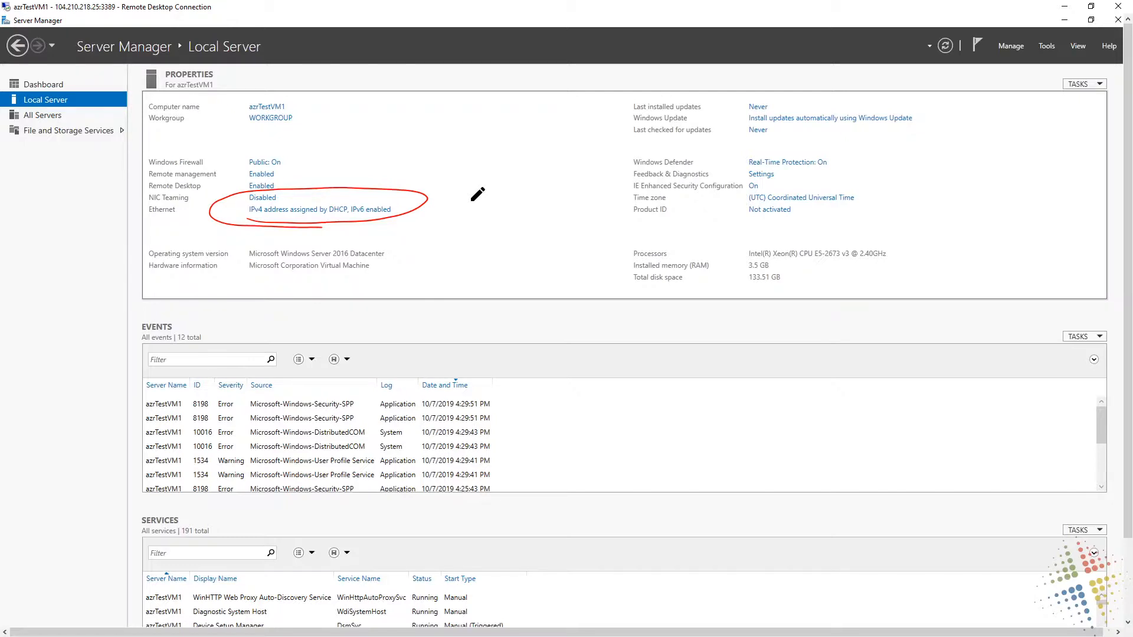
key("Escape")
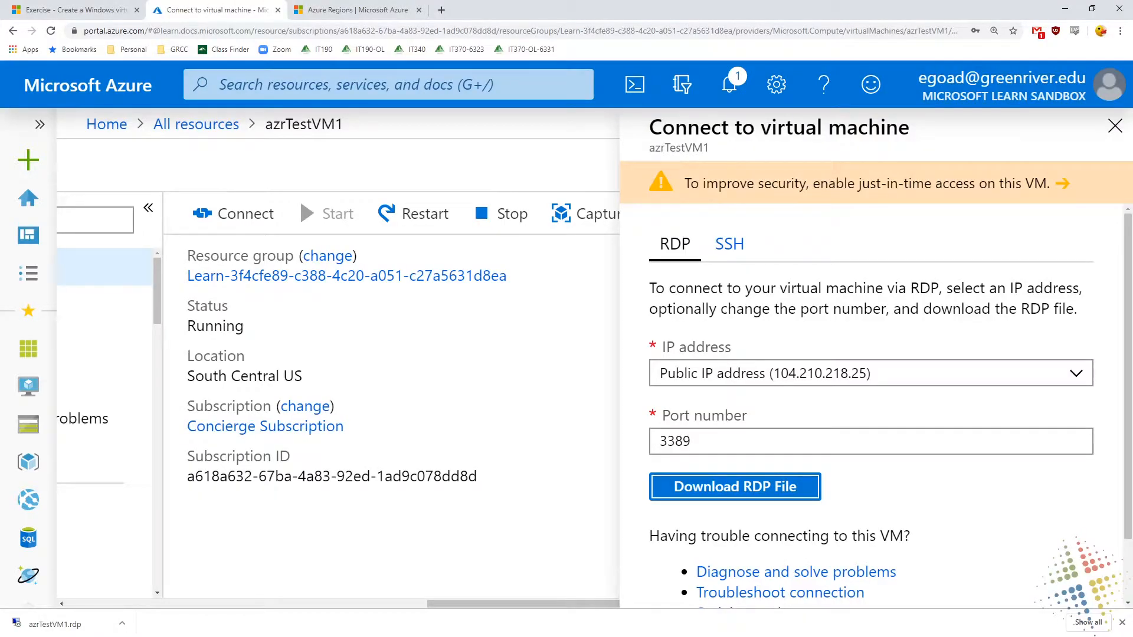
Switch to the Azure portal, close the connection pane, and examine azrTestVM1's public and private IP addresses in its overview
left_click(1114, 125)
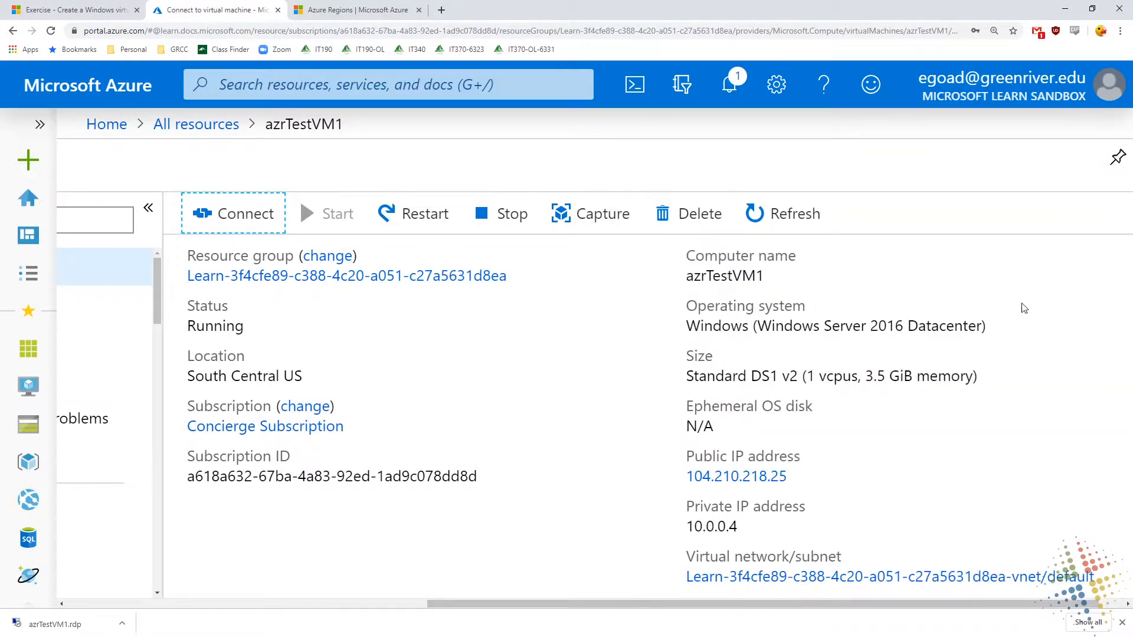
scroll(1004, 371, "down", 2)
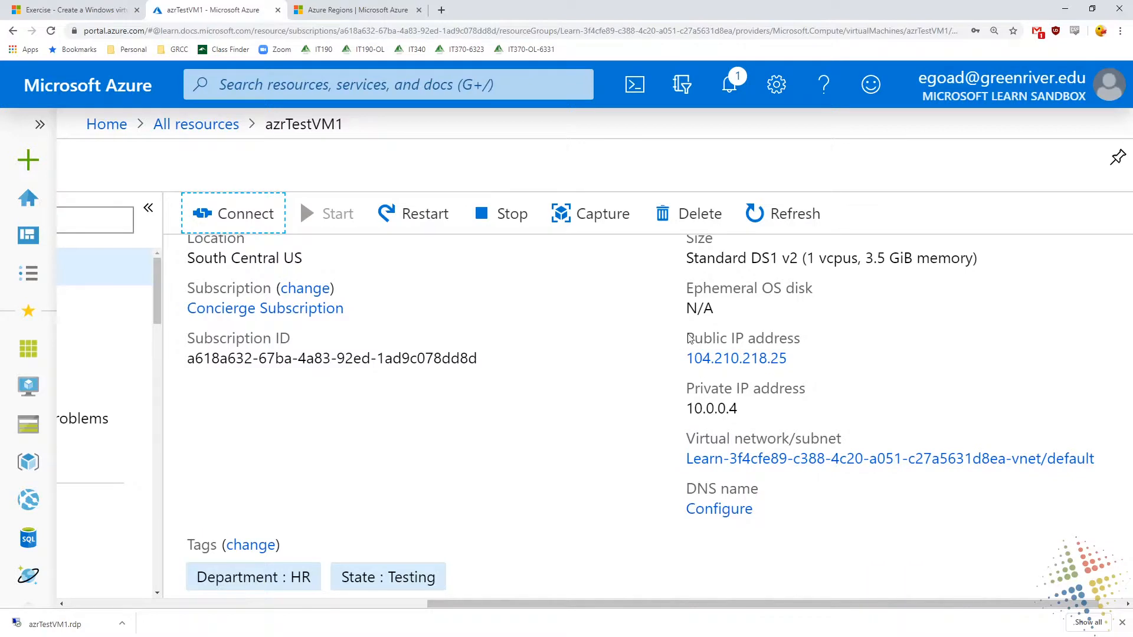
left_click_drag(686, 338, 836, 416)
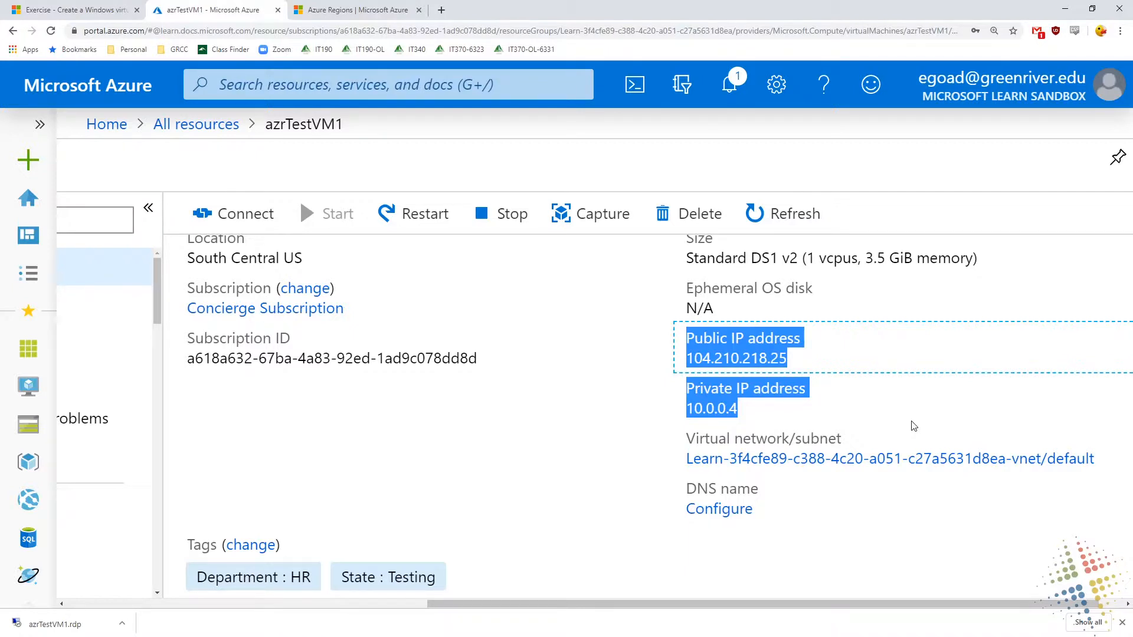
left_click_drag(744, 395, 723, 390)
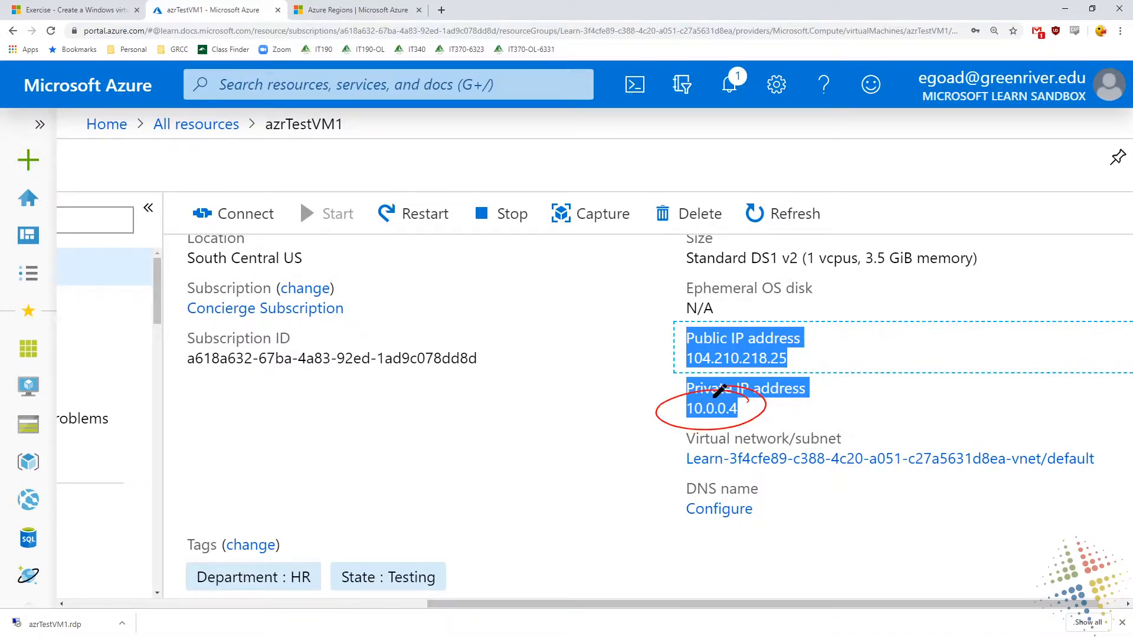
mouse_move(785, 406)
left_mouse_down()
mouse_move(784, 417)
mouse_move(816, 414)
left_mouse_up()
left_click_drag(833, 405, 878, 415)
mouse_move(901, 399)
left_mouse_down()
mouse_move(897, 413)
mouse_move(907, 413)
left_mouse_up()
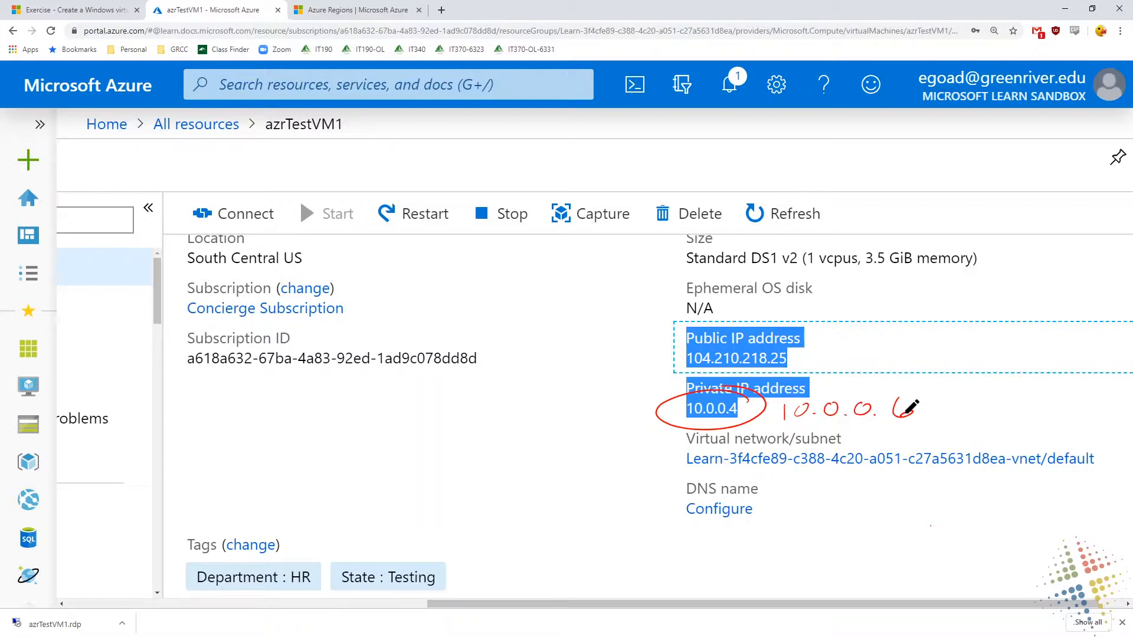
key("Escape")
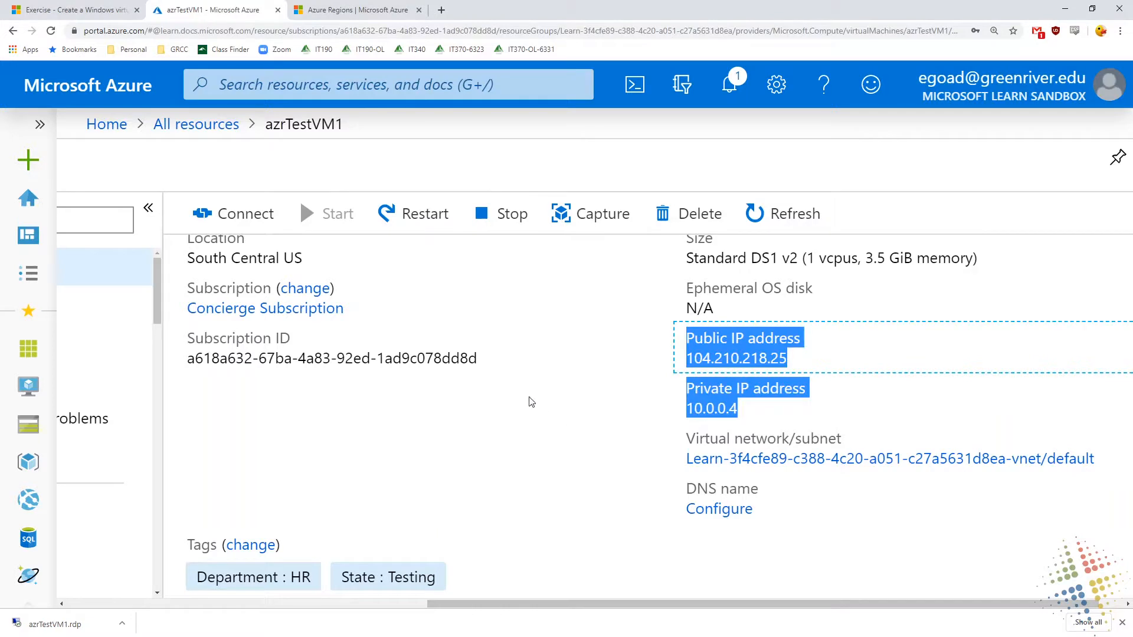
left_click(531, 400)
double_click(700, 407)
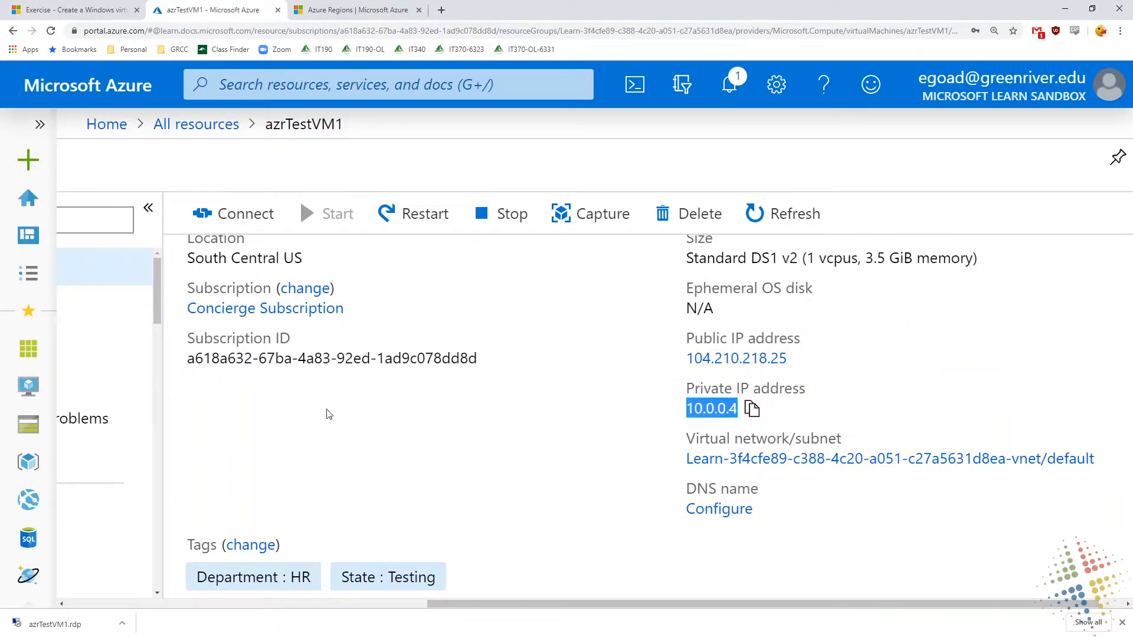
Open azrTestVM1's Networking settings and check the network interface's public and private IP details
left_click_drag(431, 612, 213, 610)
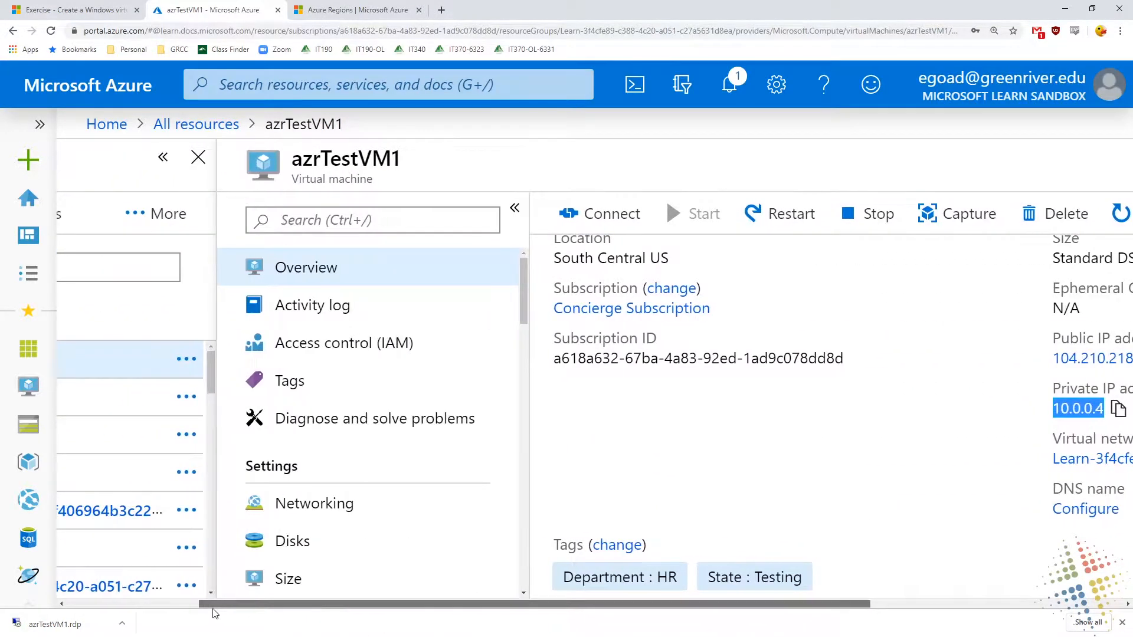
left_click(340, 508)
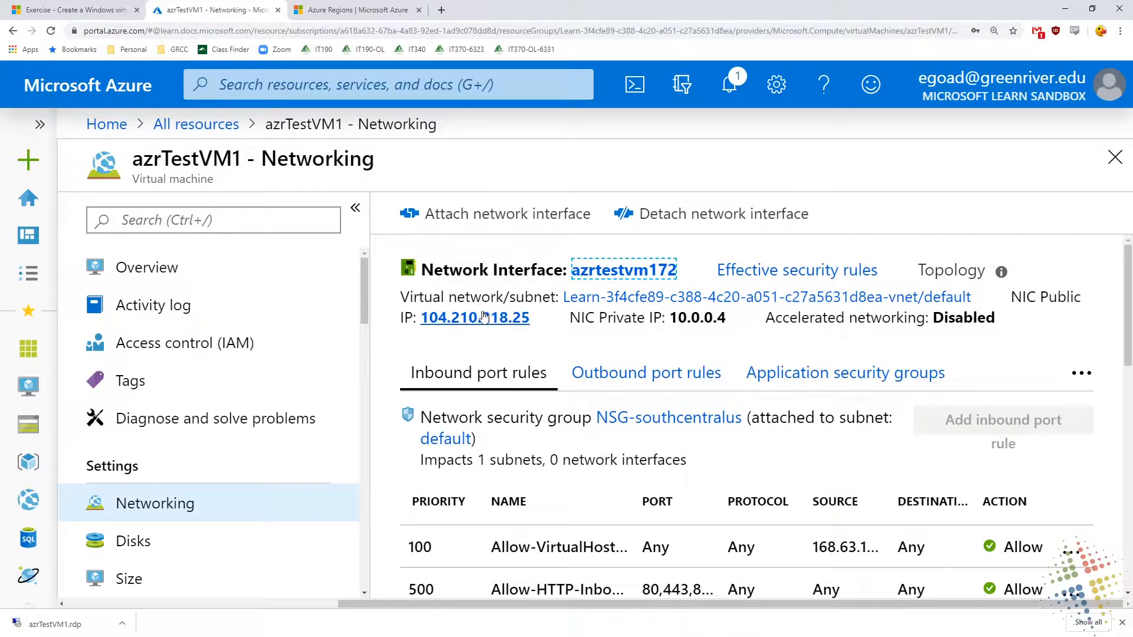
triple_click(700, 320)
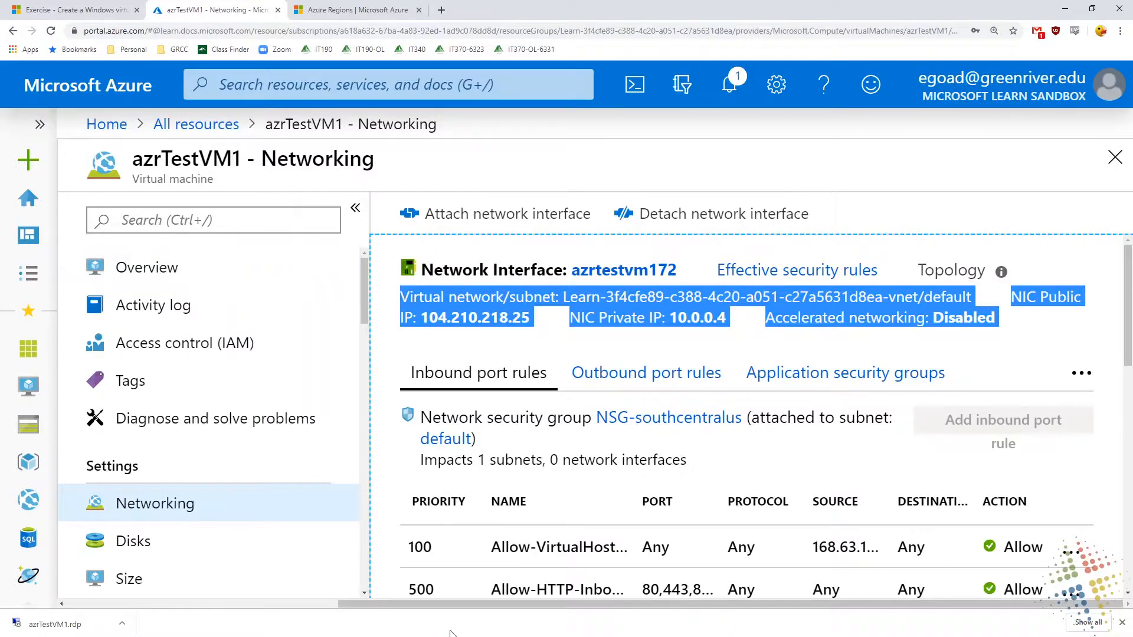
Open the IP configurations of network interface azrtestvm172 and view ipconfig1's private IP address settings
left_click_drag(404, 605, 131, 605)
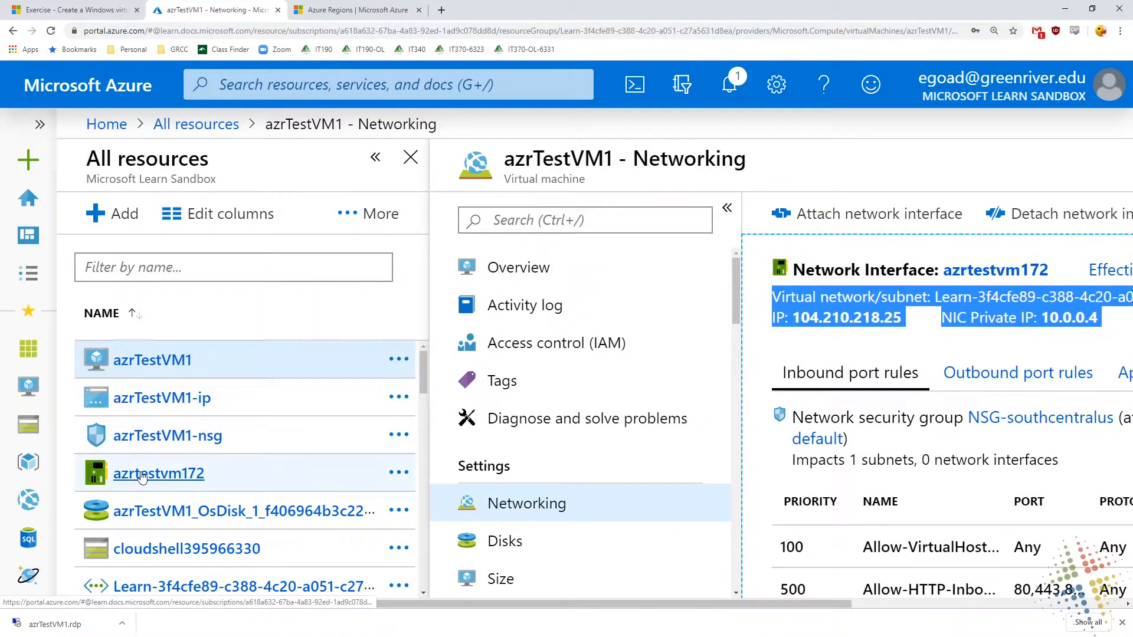
left_click(143, 475)
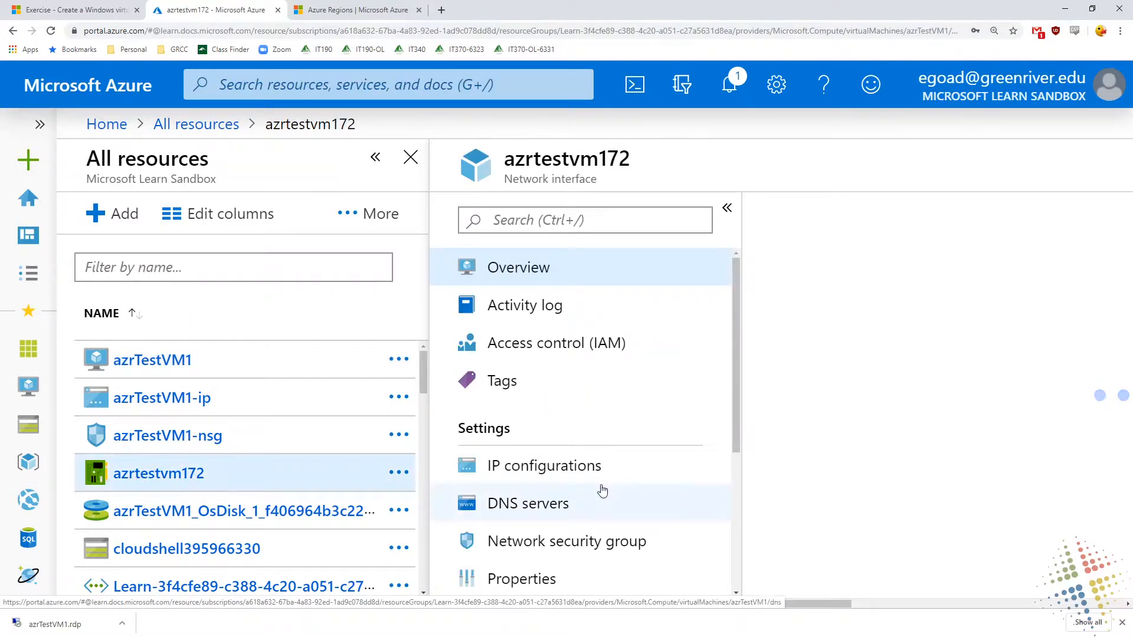
left_click(556, 465)
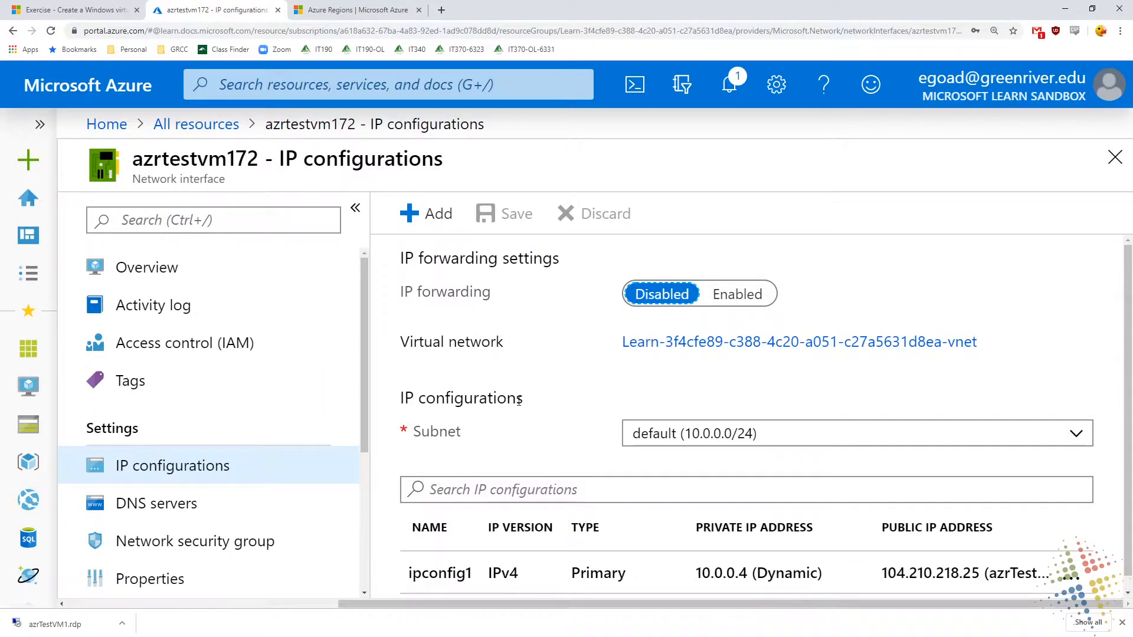
scroll(514, 396, "down", 1)
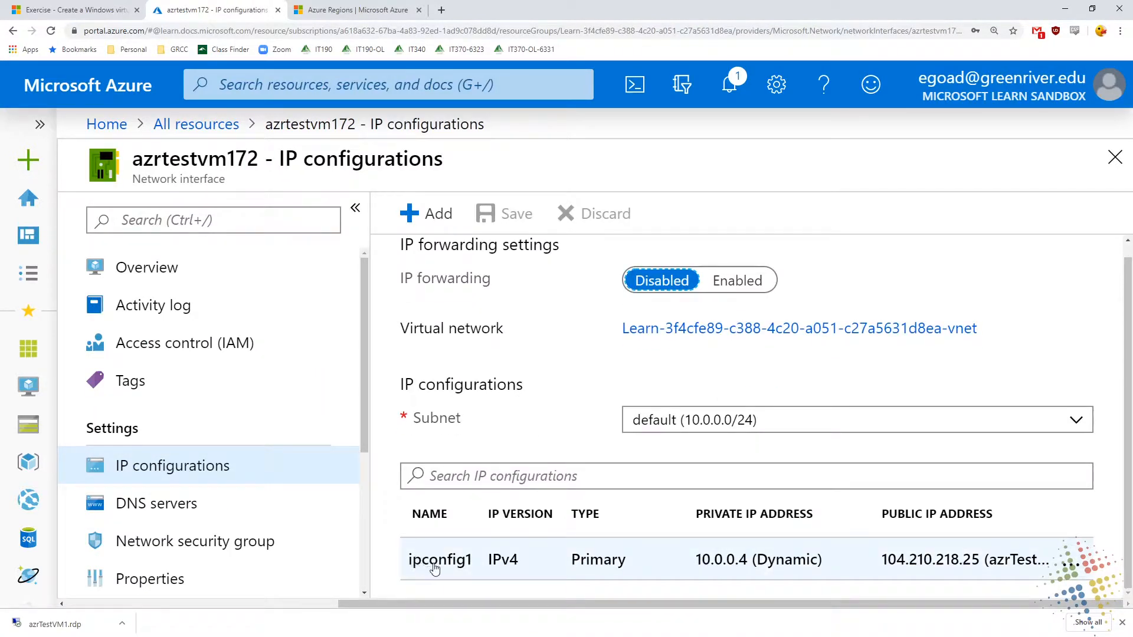
left_click(432, 568)
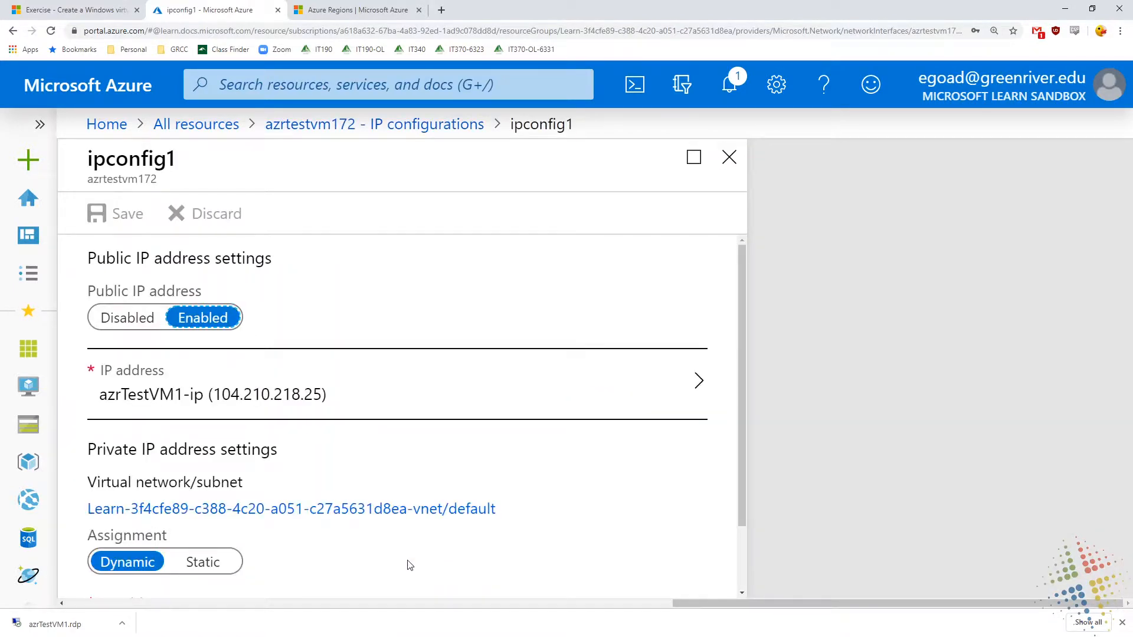
scroll(432, 538, "down", 1)
scroll(432, 538, "down", 1)
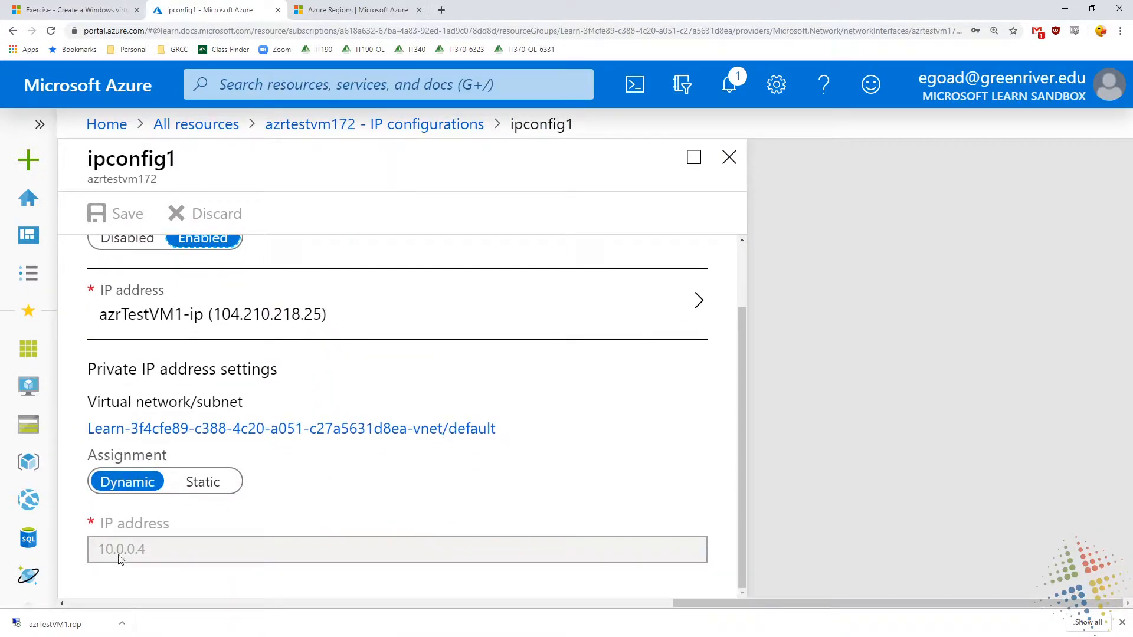
Try a static private IP assignment of 10.0.0.6 for ipconfig1, and discard the change
left_click(200, 482)
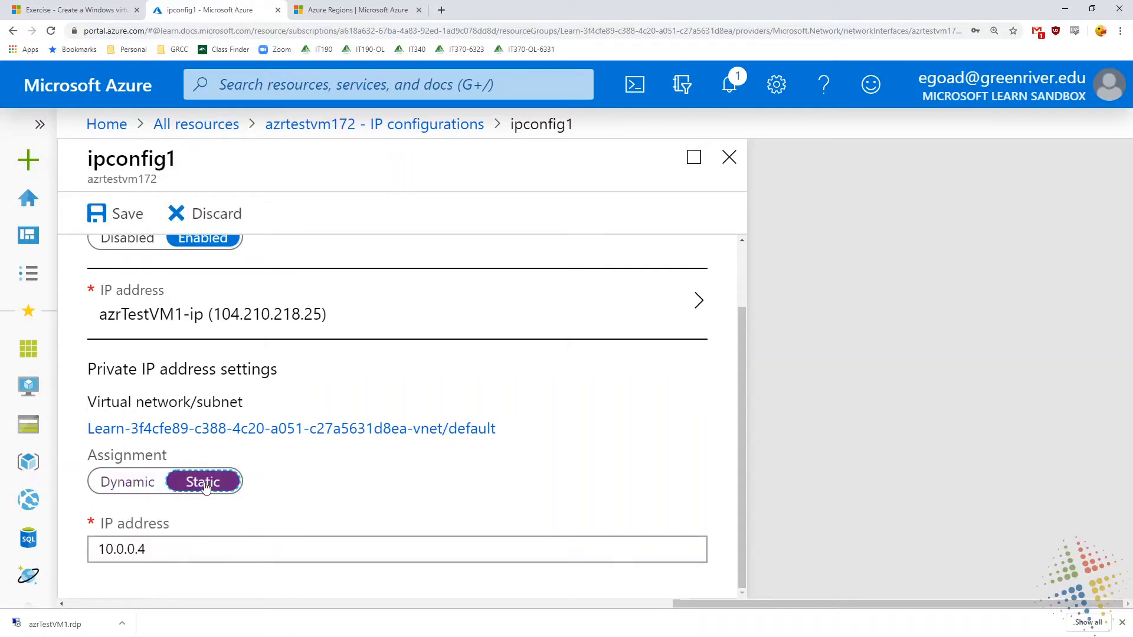
left_click_drag(139, 554, 154, 551)
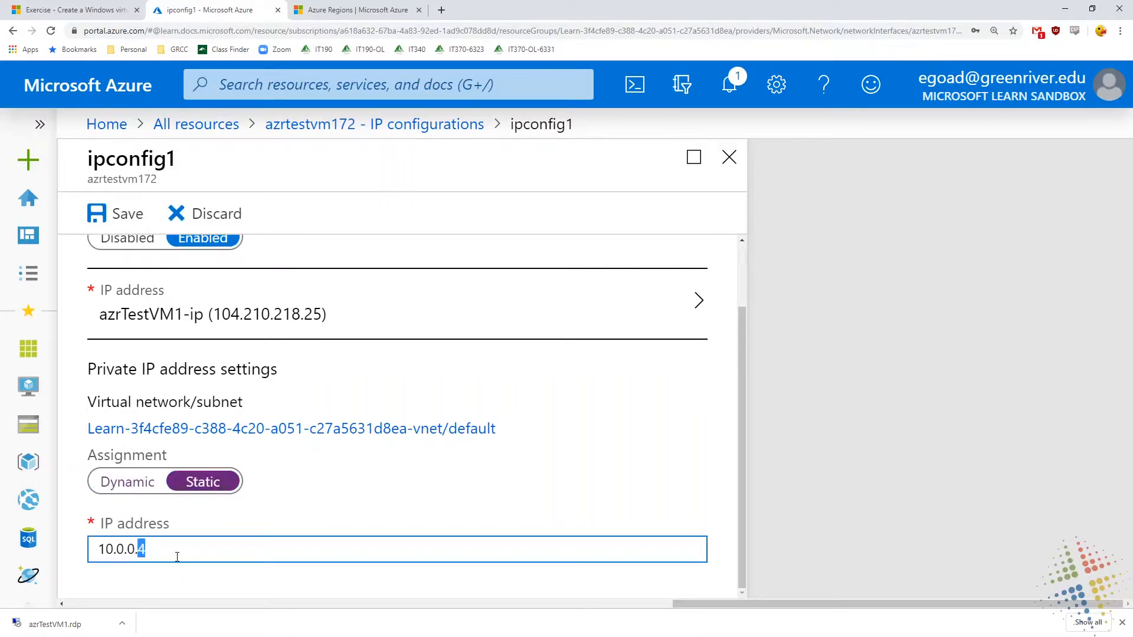
type("6")
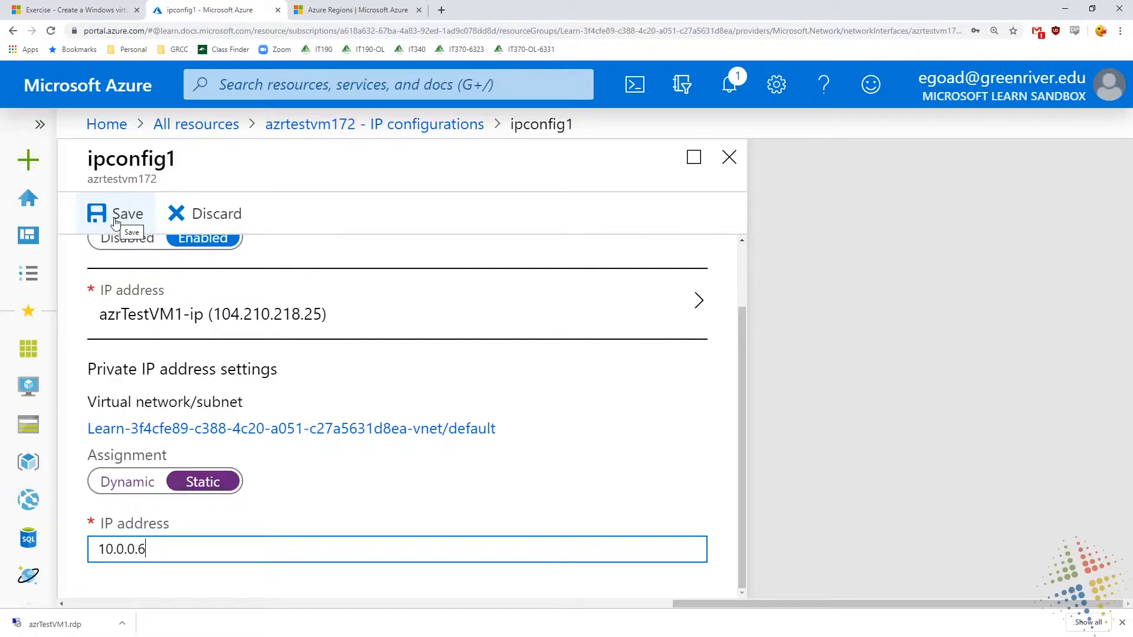
left_click(209, 216)
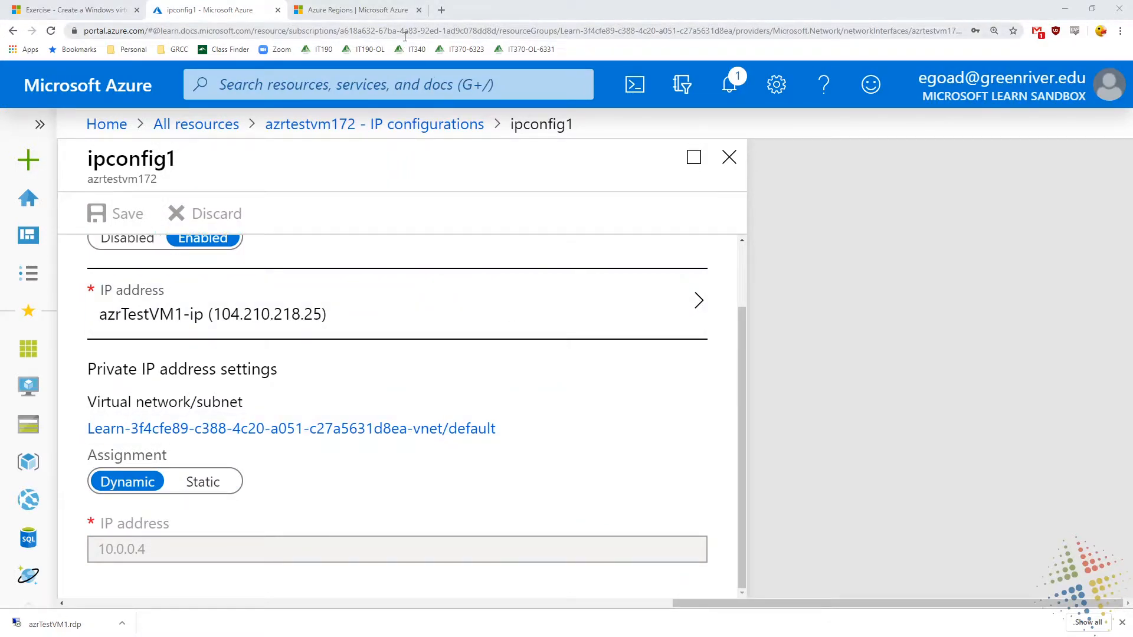
Switch to the azrTestVM1 Remote Desktop session and open its network adapter list from the Network and Sharing Center
key("alt+Tab")
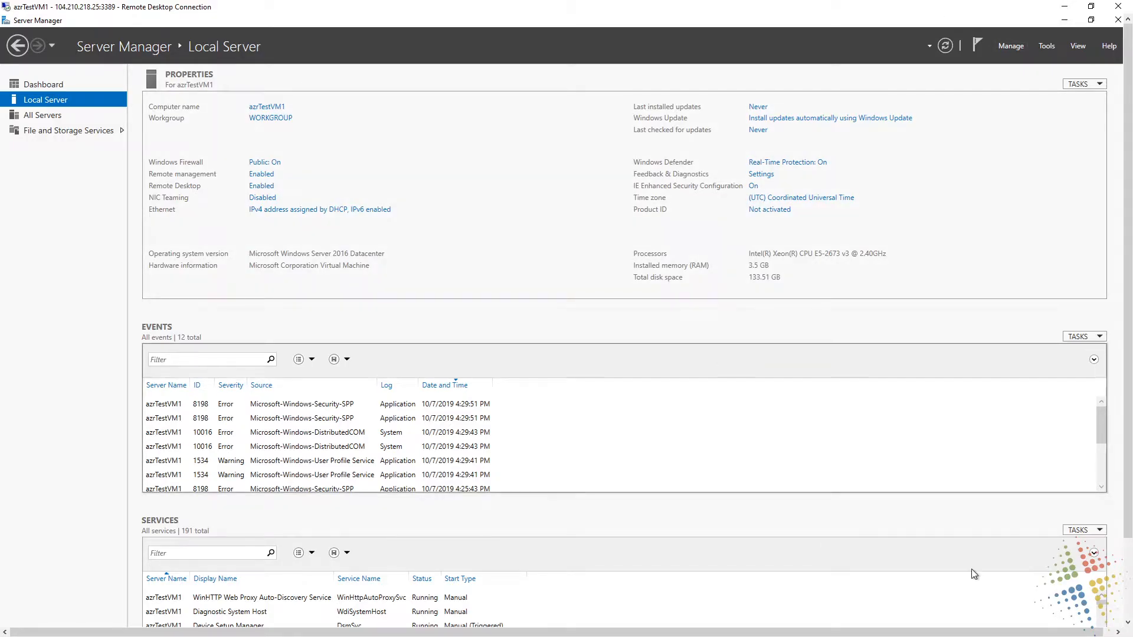
left_click(1124, 611)
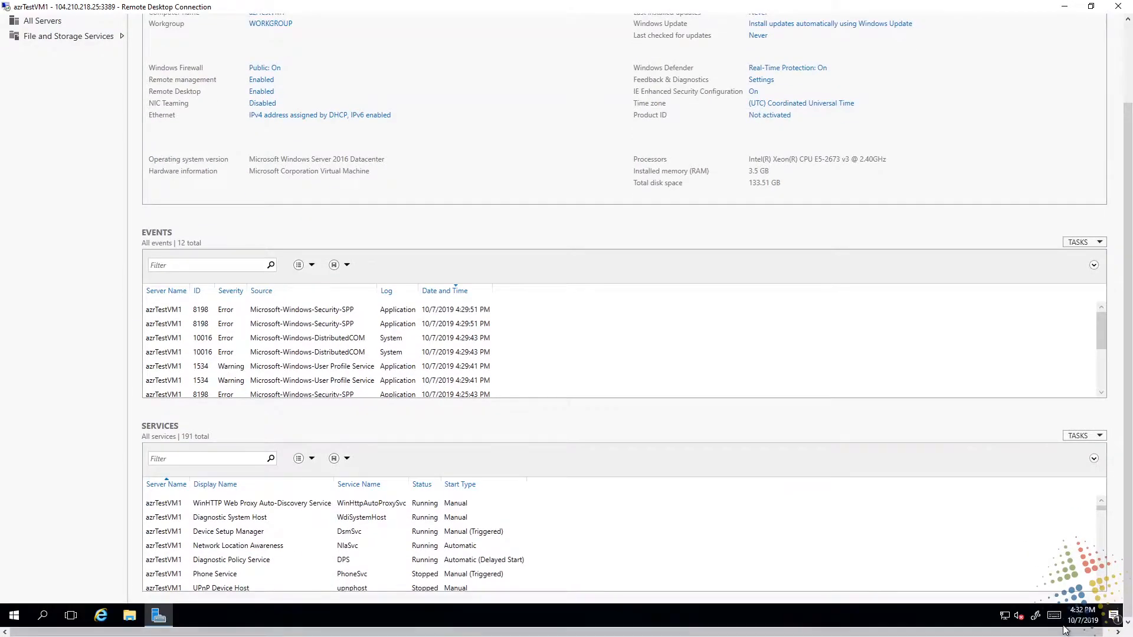
right_click(1004, 616)
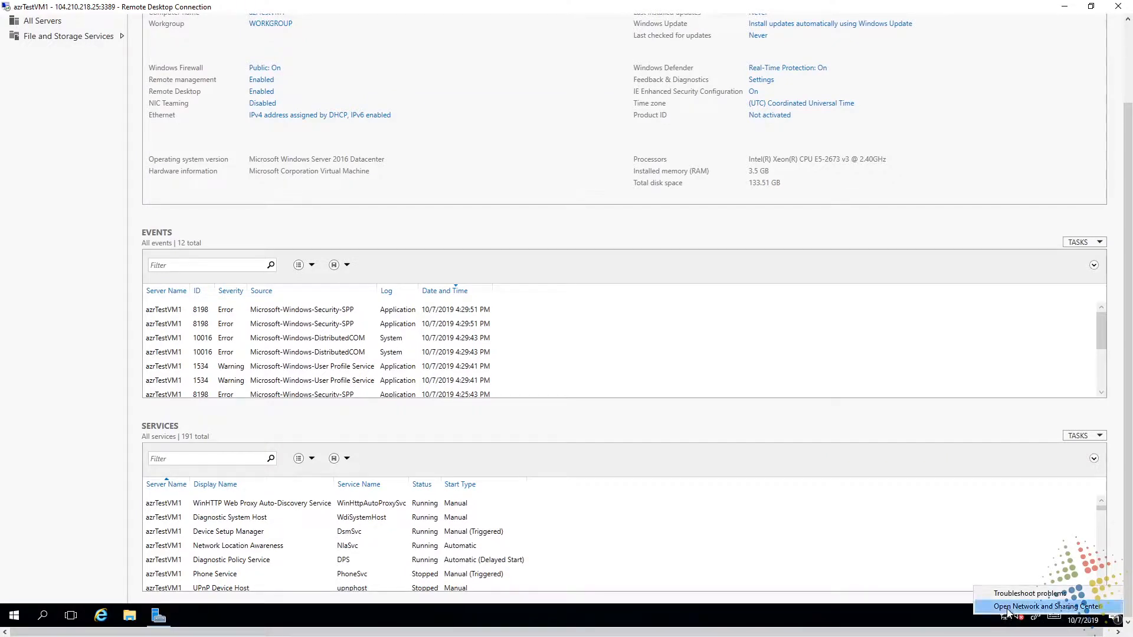
left_click(577, 358)
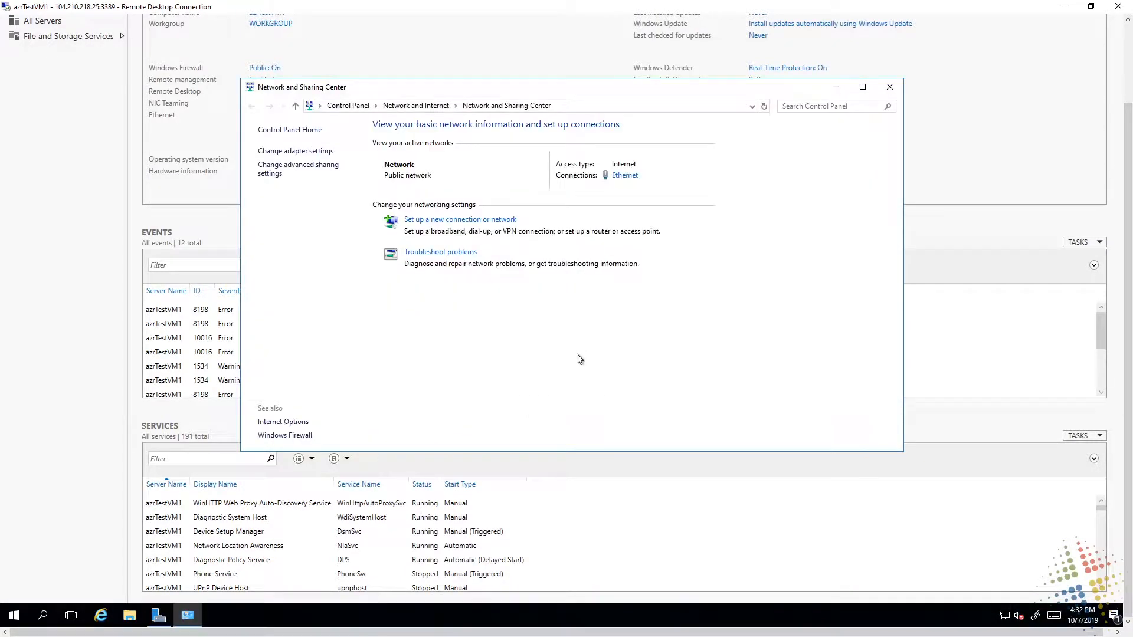
left_click(306, 153)
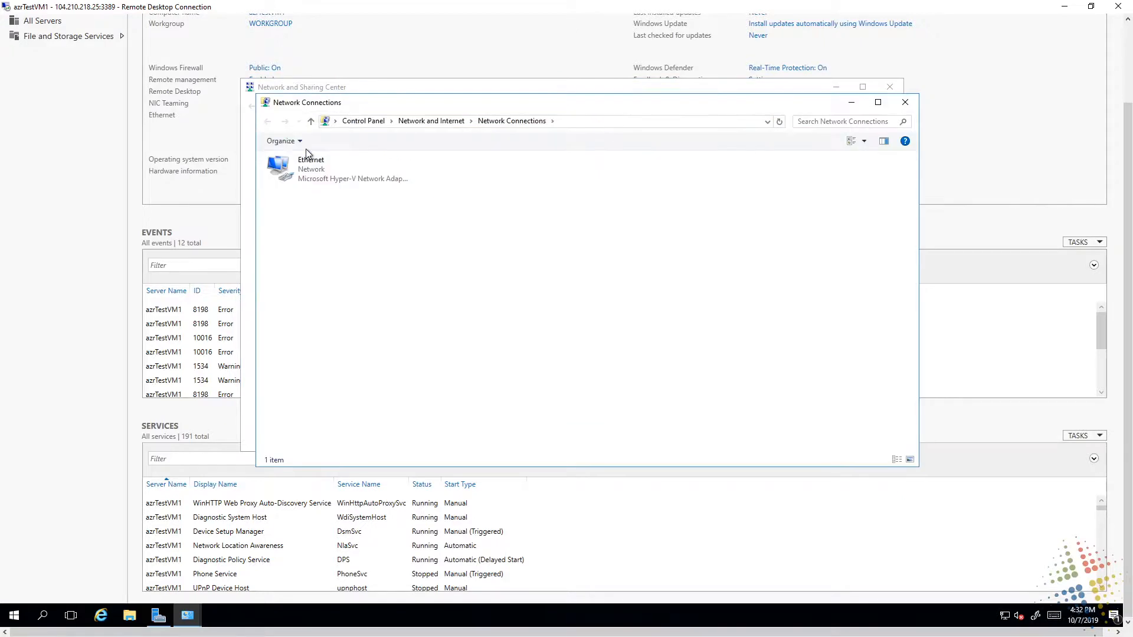
Examine the Ethernet adapter's Internet Protocol Version 4 (TCP/IPv4) addressing settings and leave them without making changes
right_click(307, 171)
left_click(285, 284)
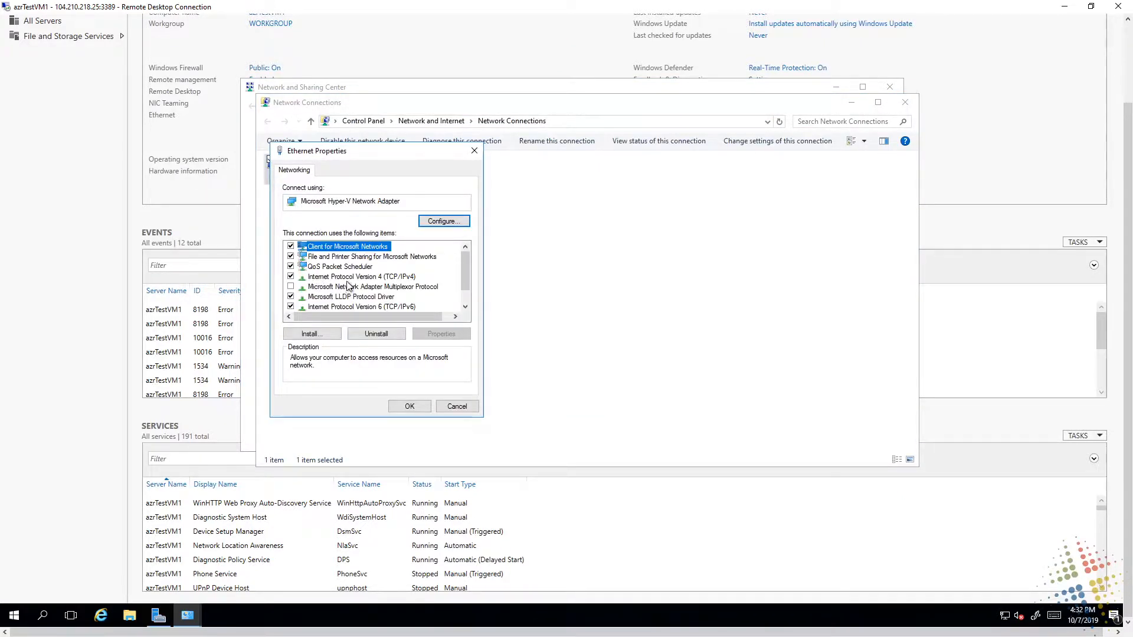
left_click(350, 277)
left_click(441, 334)
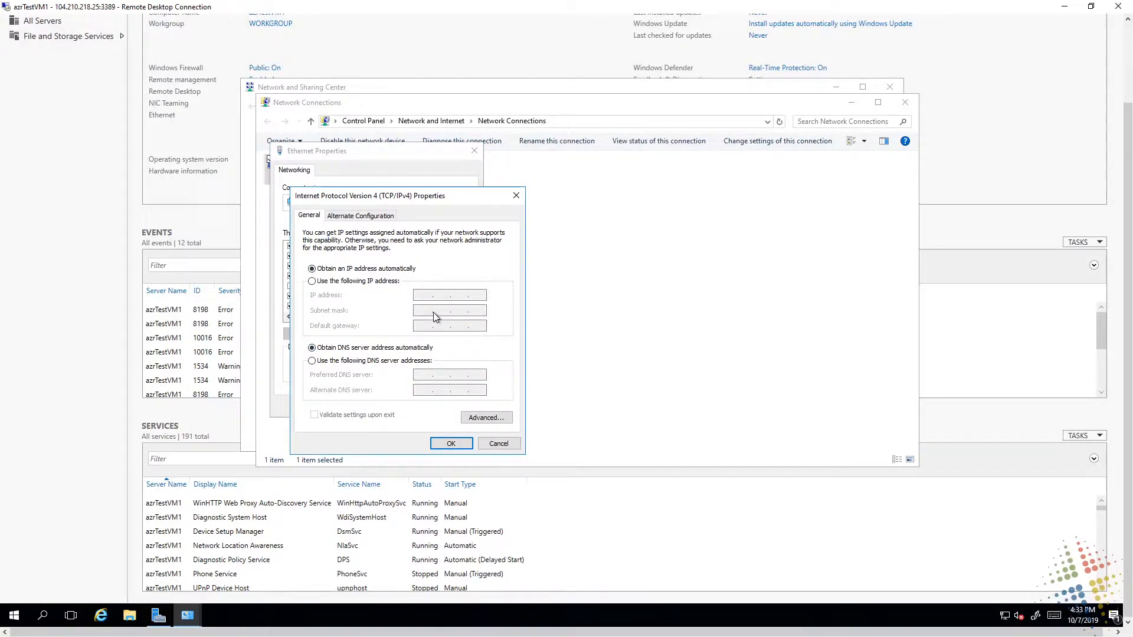
key("Escape")
key("Escape")
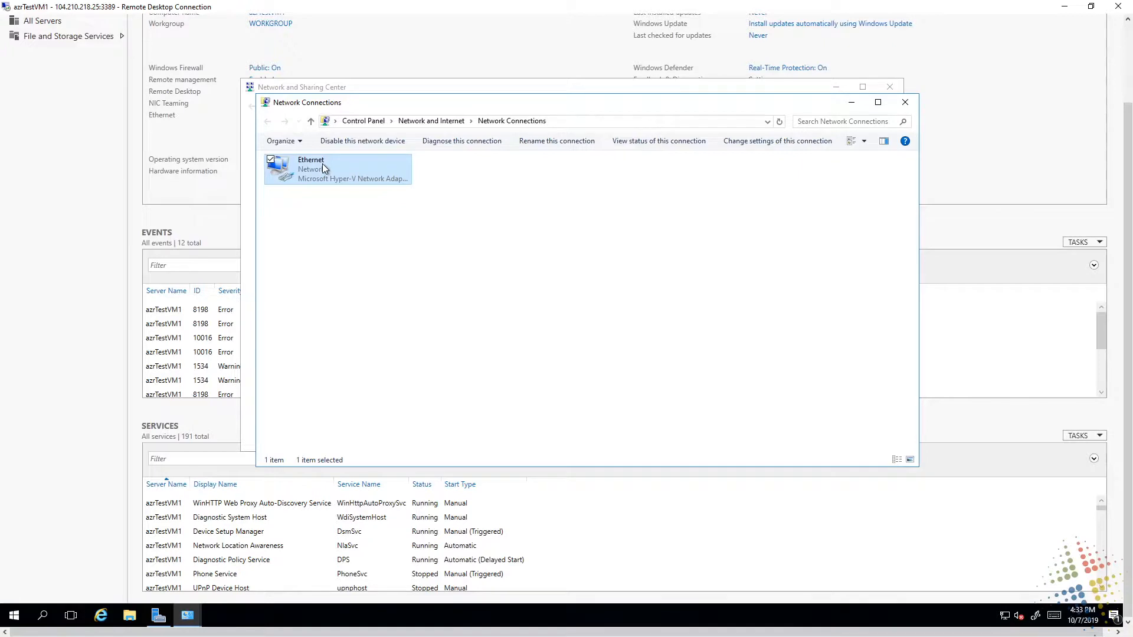
Close the network windows and view the VM's drives under This PC in File Explorer
left_click(904, 102)
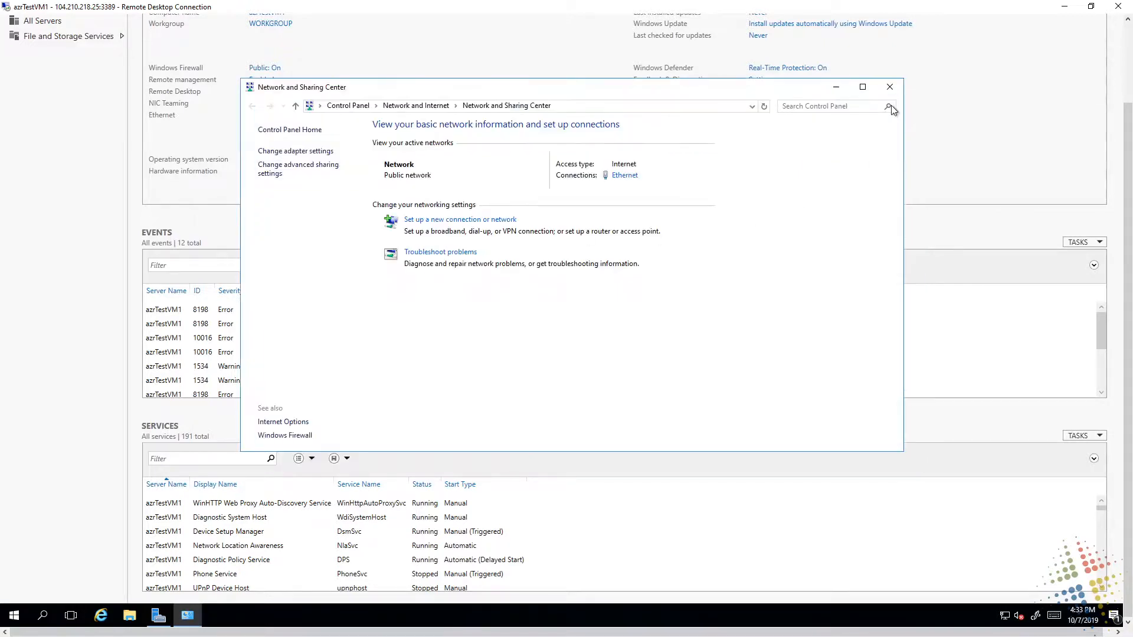
left_click(889, 87)
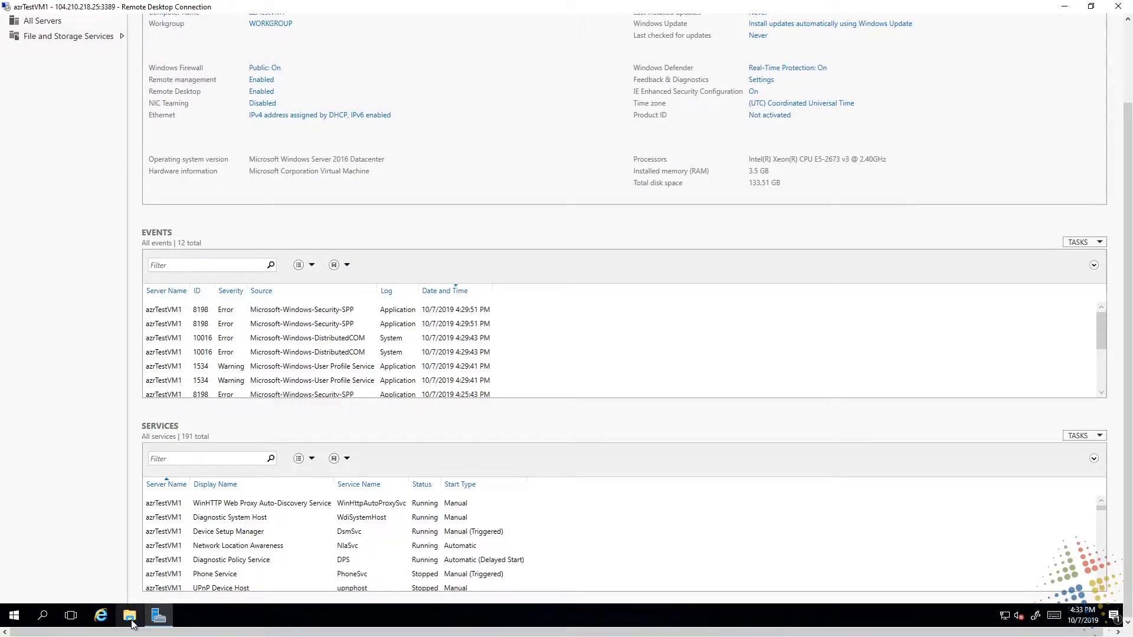
left_click(131, 623)
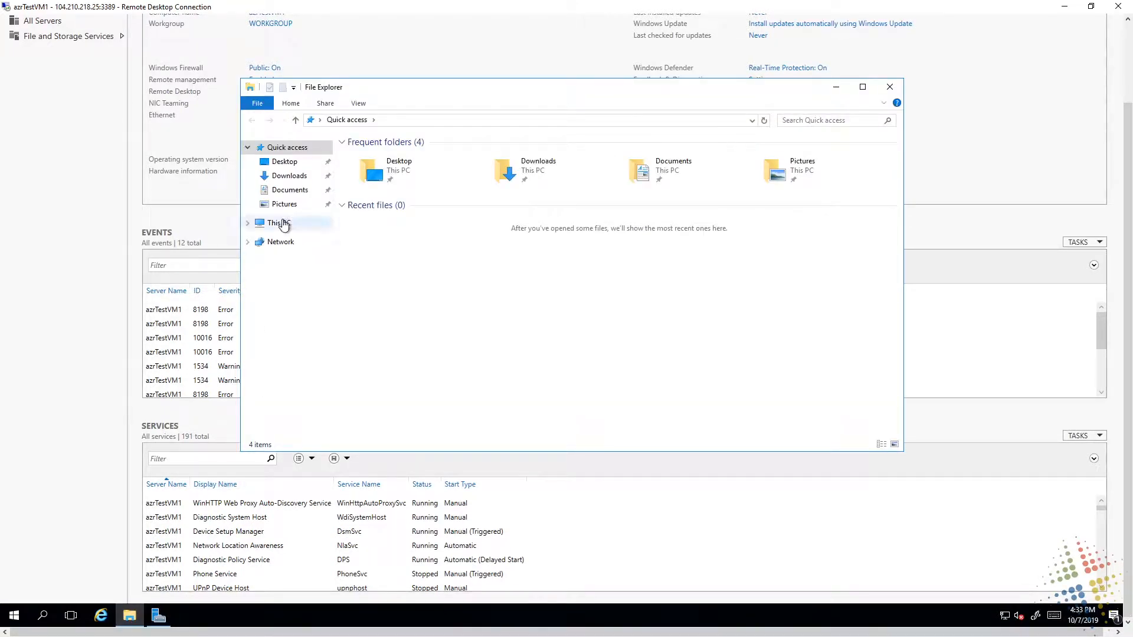
left_click(283, 225)
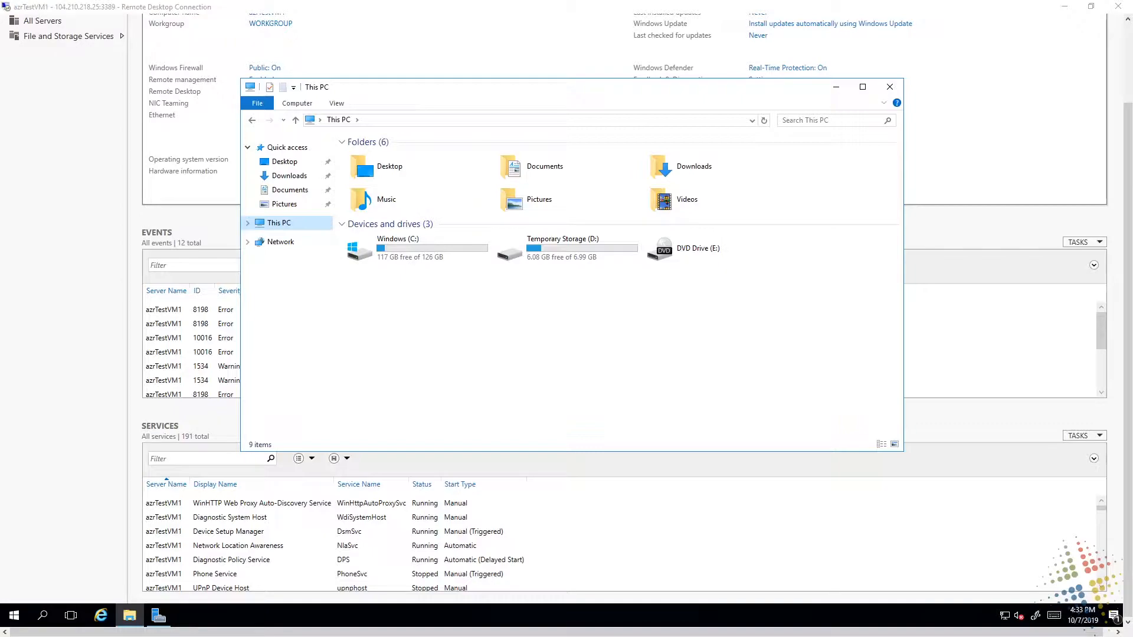
Switch to the Azure portal, open azrTestVM1's OS disk resource, and check its disk configuration
key("alt+Tab")
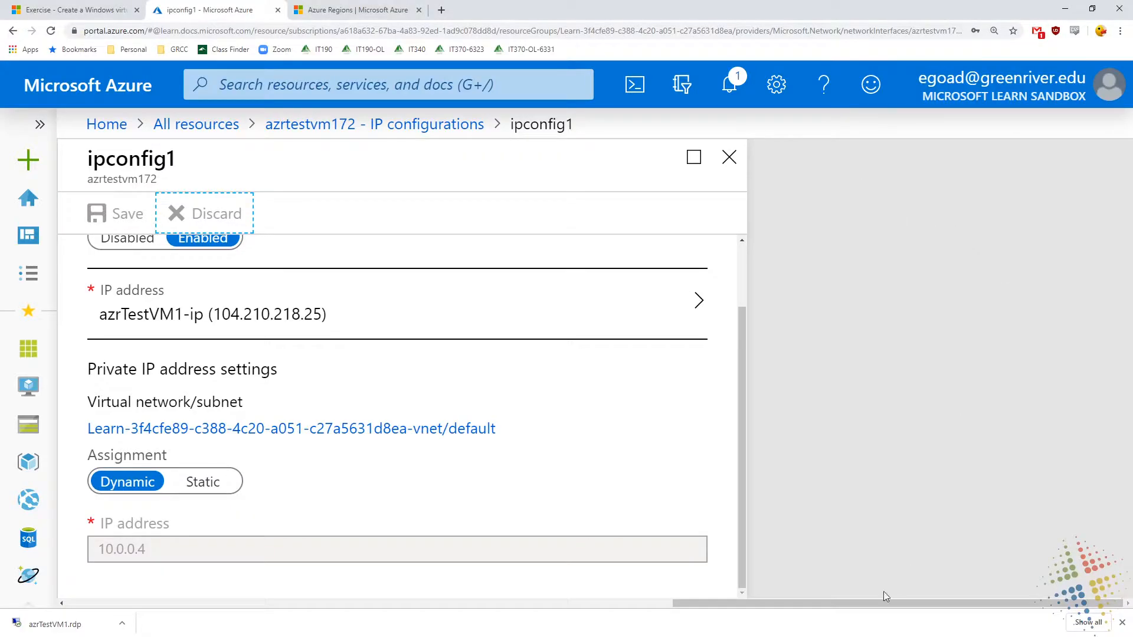
left_click_drag(856, 607, 209, 602)
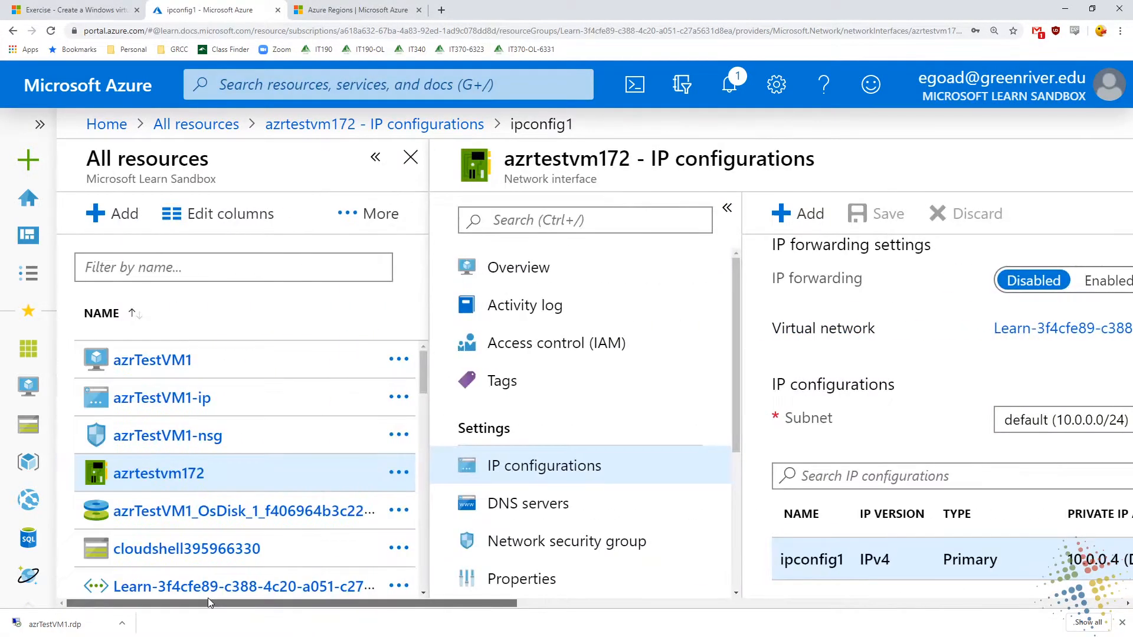
scroll(538, 508, "down", 5)
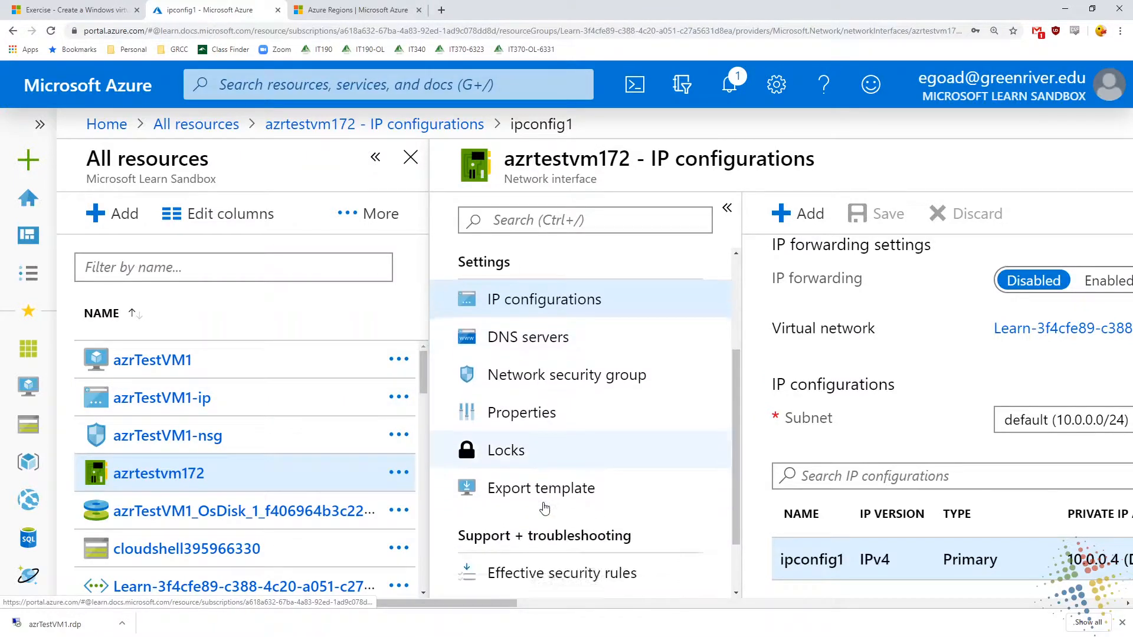
scroll(545, 511, "up", 5)
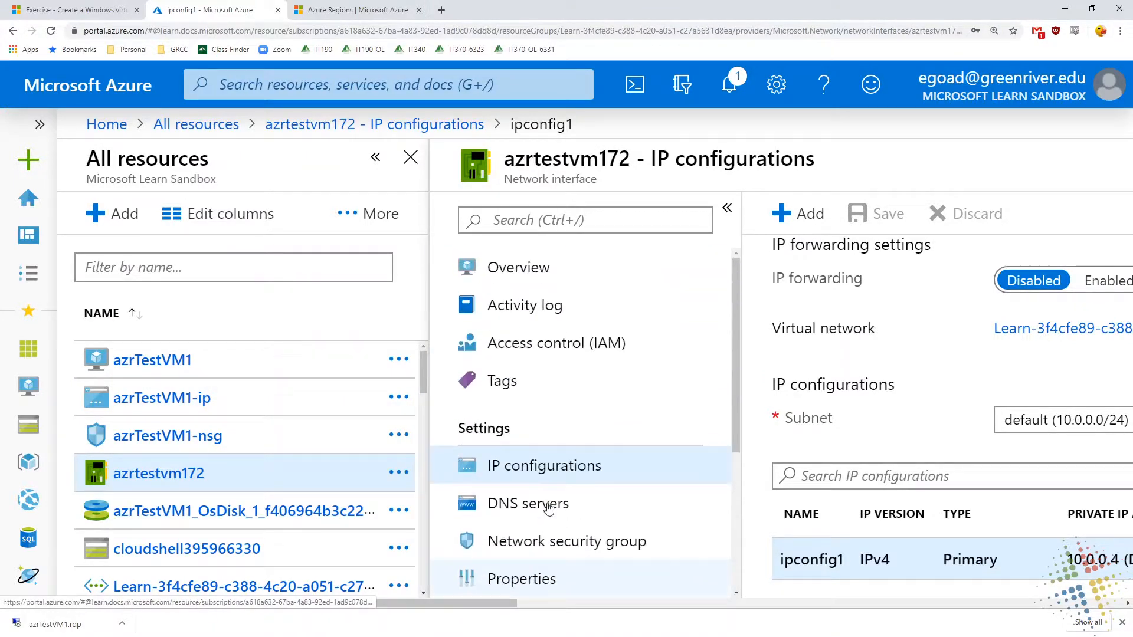
left_click(148, 514)
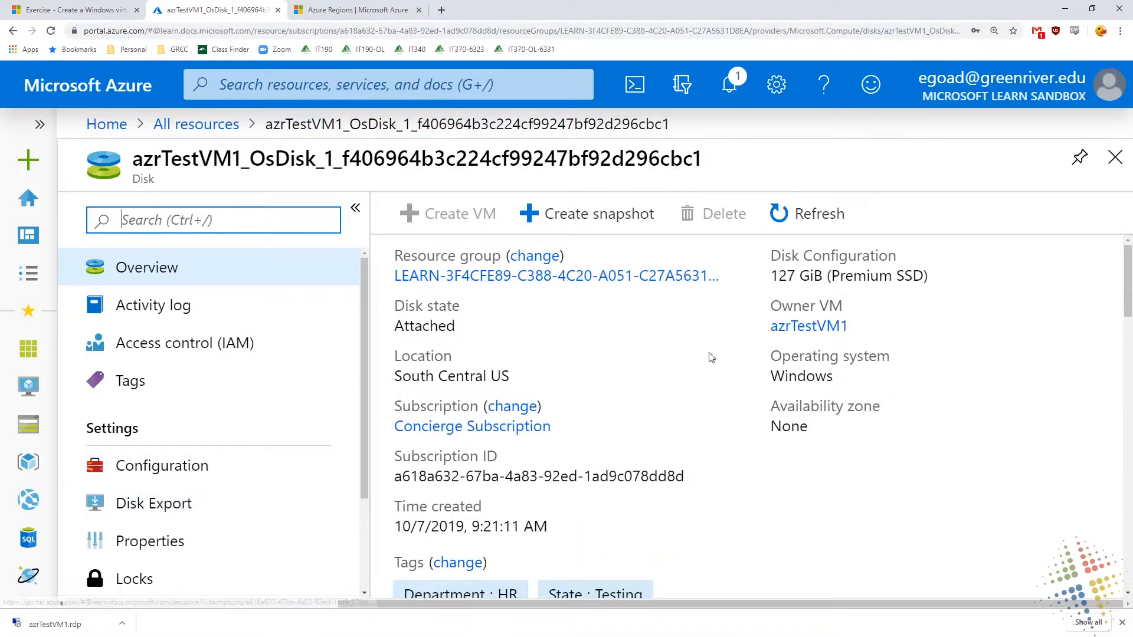
left_click_drag(870, 275, 770, 276)
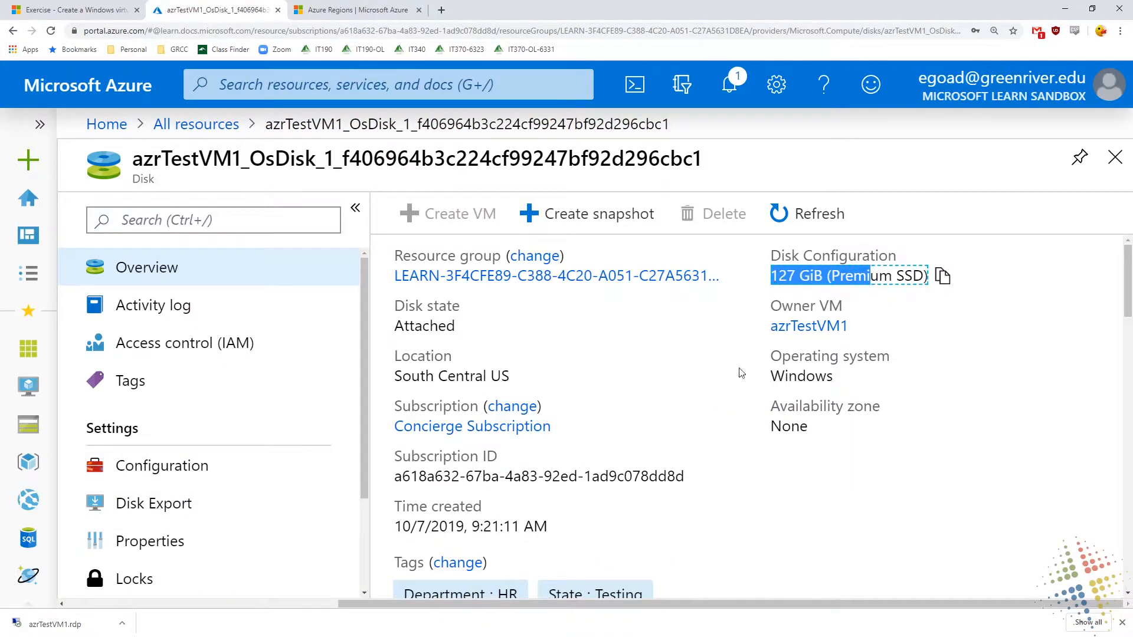
Return to the Remote Desktop session and examine the capacities of the Windows (C:) and Temporary Storage (D:) drives
left_click(624, 621)
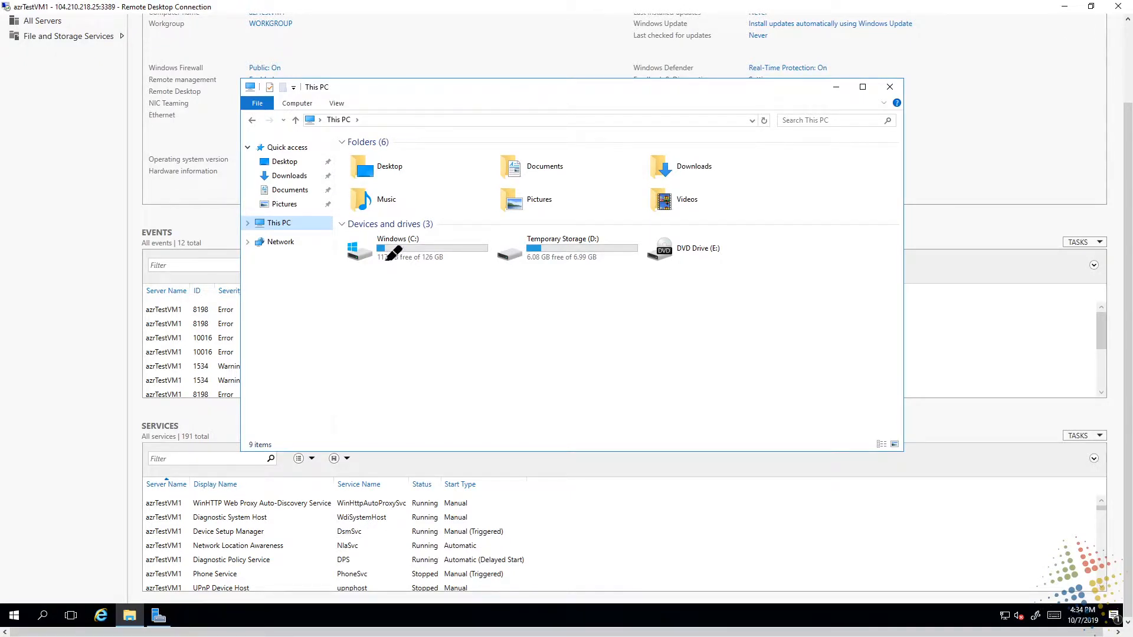
left_click_drag(378, 258, 457, 257)
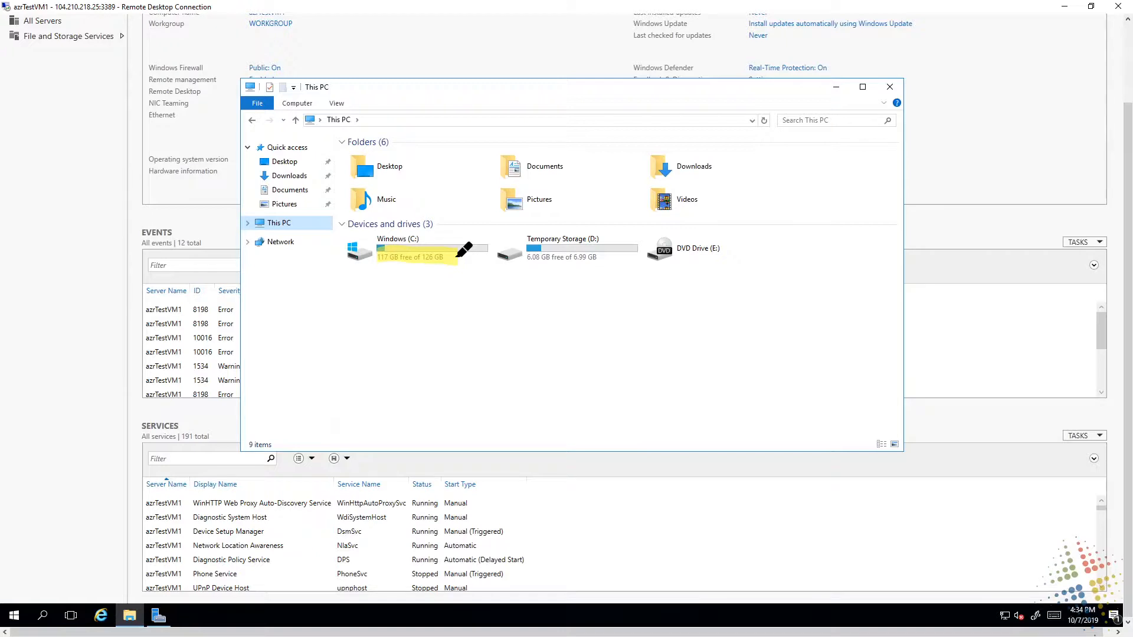
left_click_drag(525, 257, 600, 258)
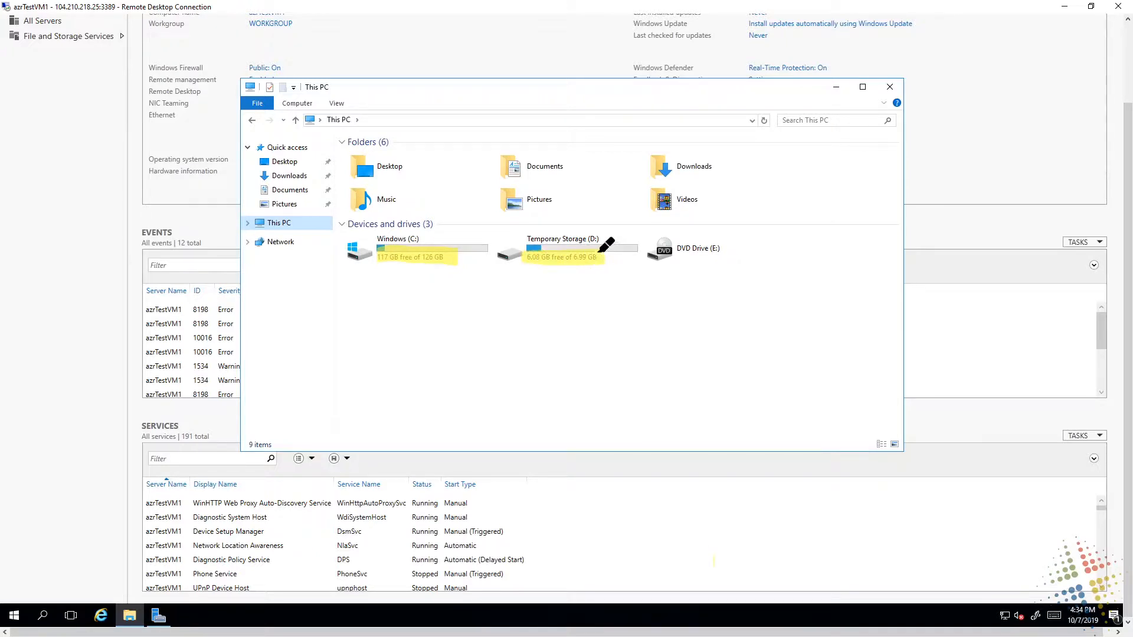
left_click_drag(524, 238, 601, 238)
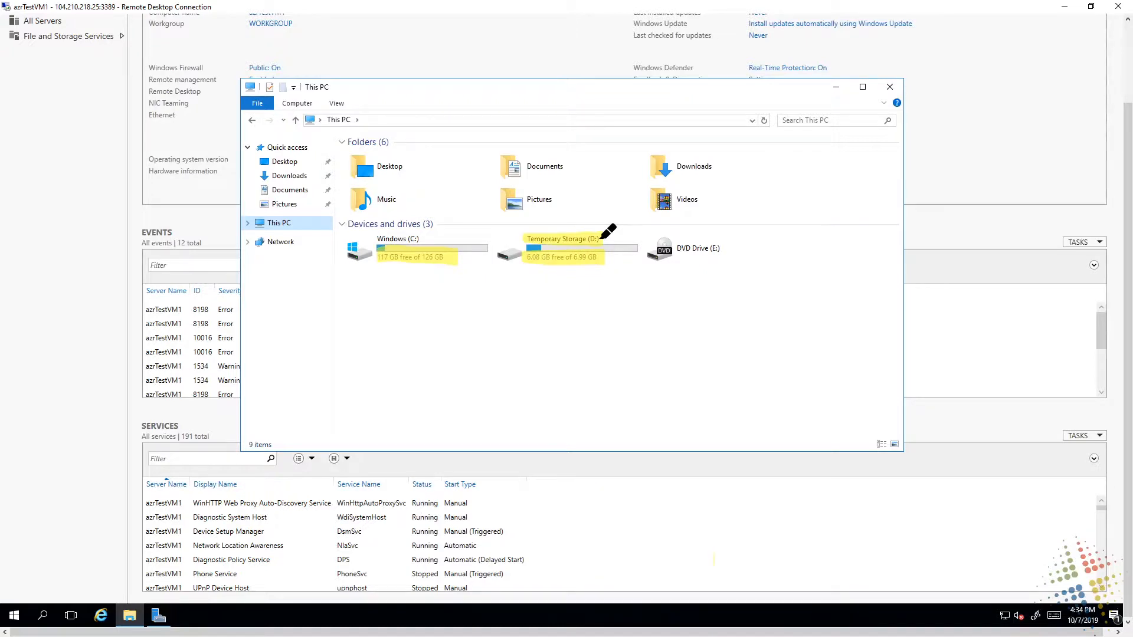
key("Escape")
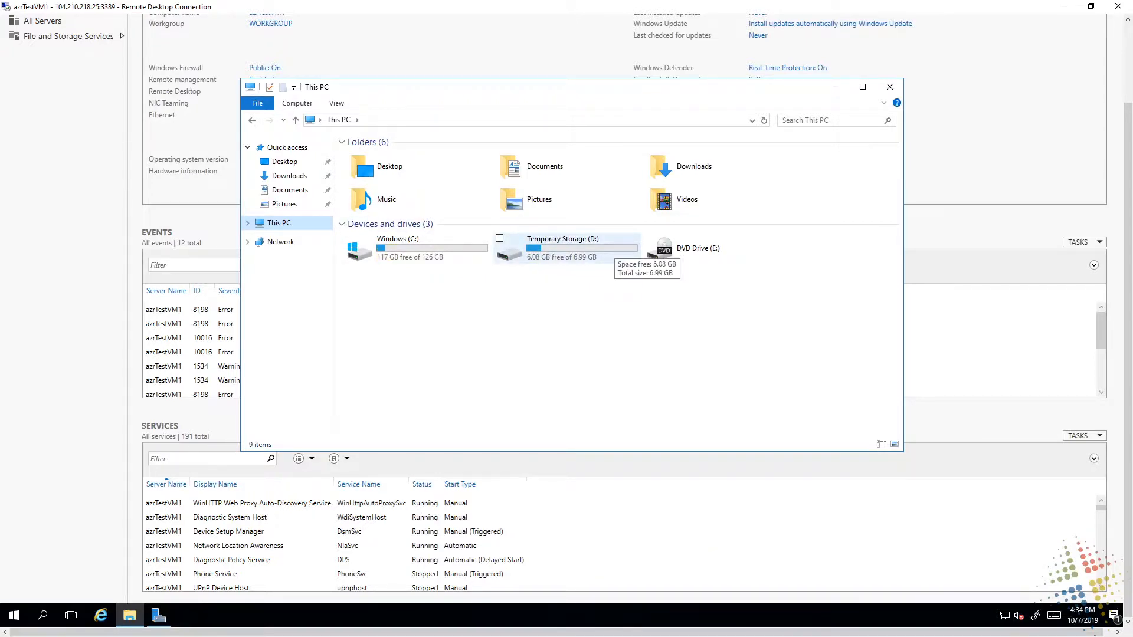
Open the DATALOSS_WARNING_README file on the Temporary Storage (D:) drive and read its warning
double_click(565, 242)
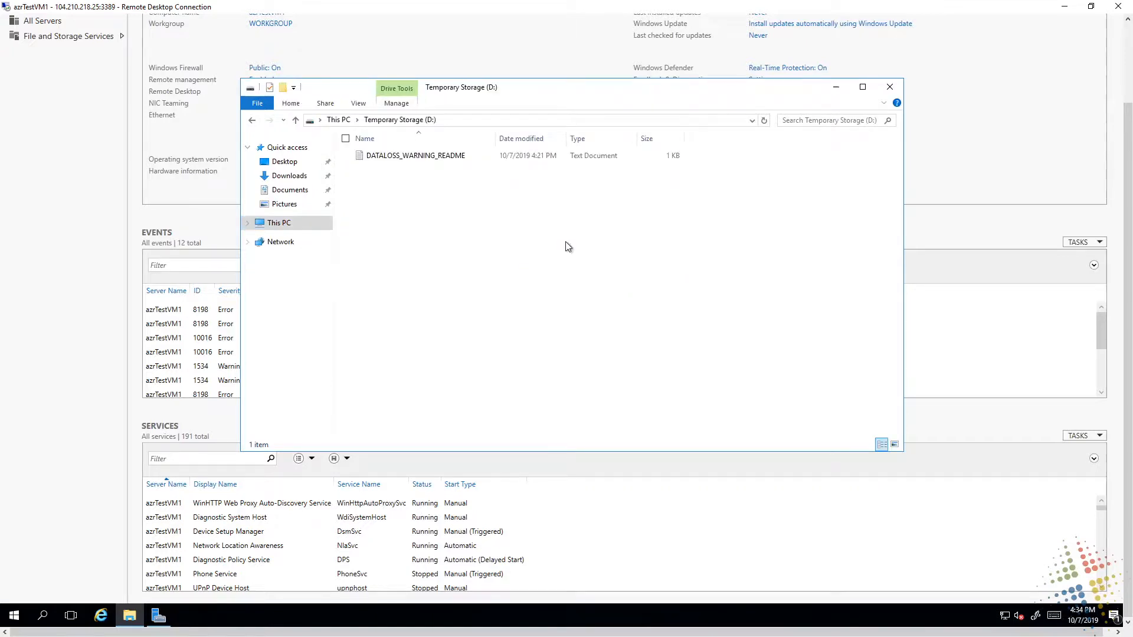
double_click(433, 154)
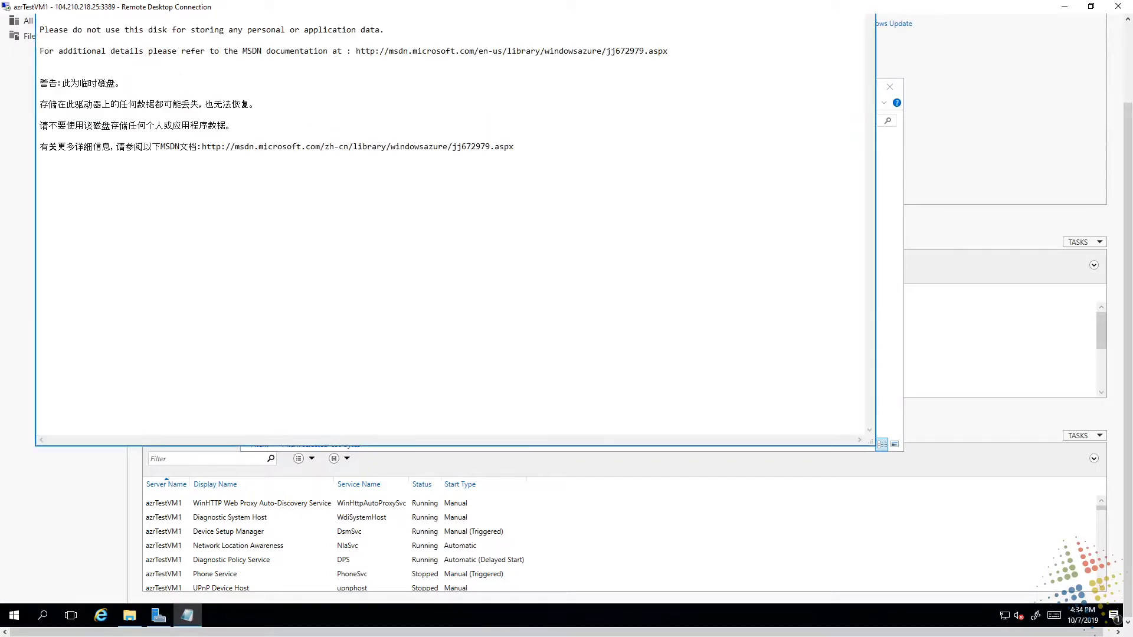
Enlarge the DATALOSS_WARNING_README text to font size 22 and turn on word wrap in Notepad
left_click_drag(1127, 244, 1127, 165)
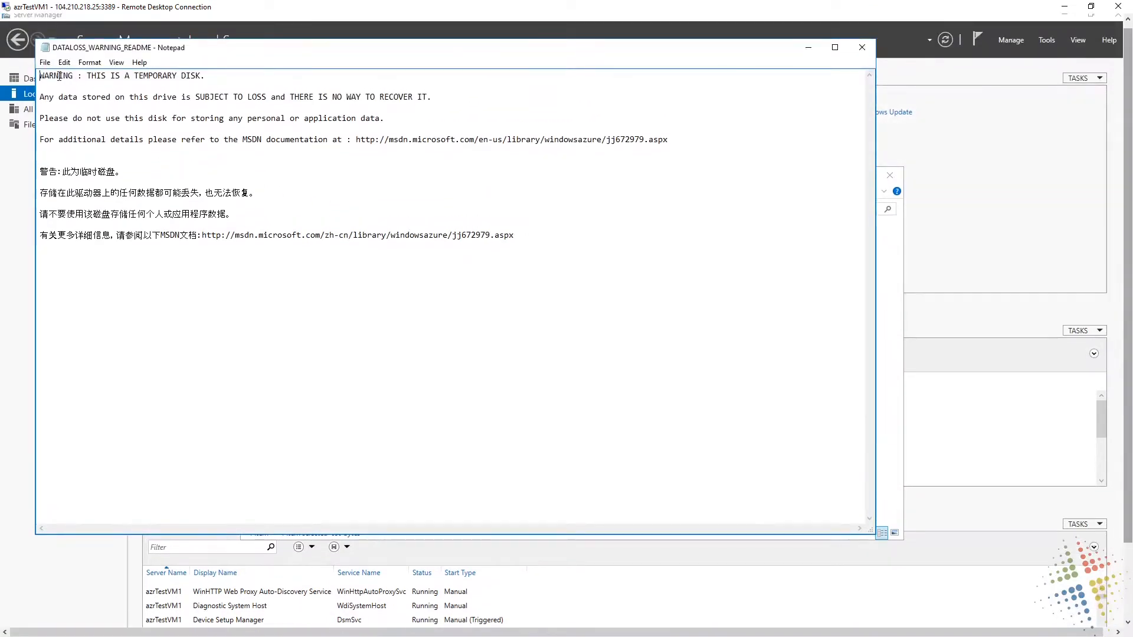
left_click(89, 63)
left_click(86, 64)
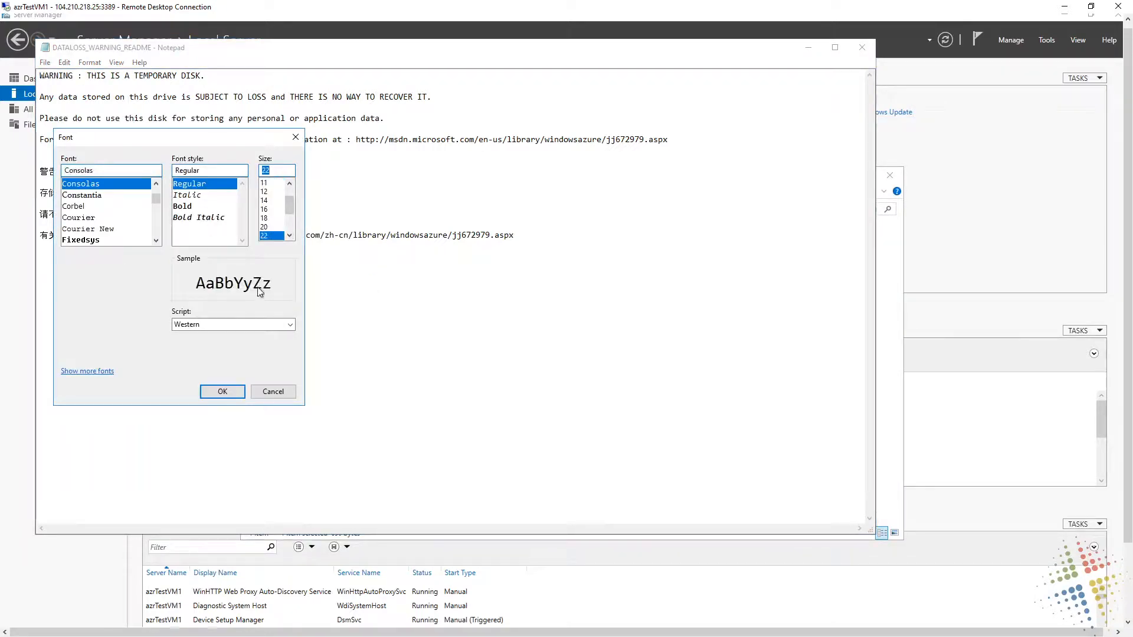
left_click(239, 392)
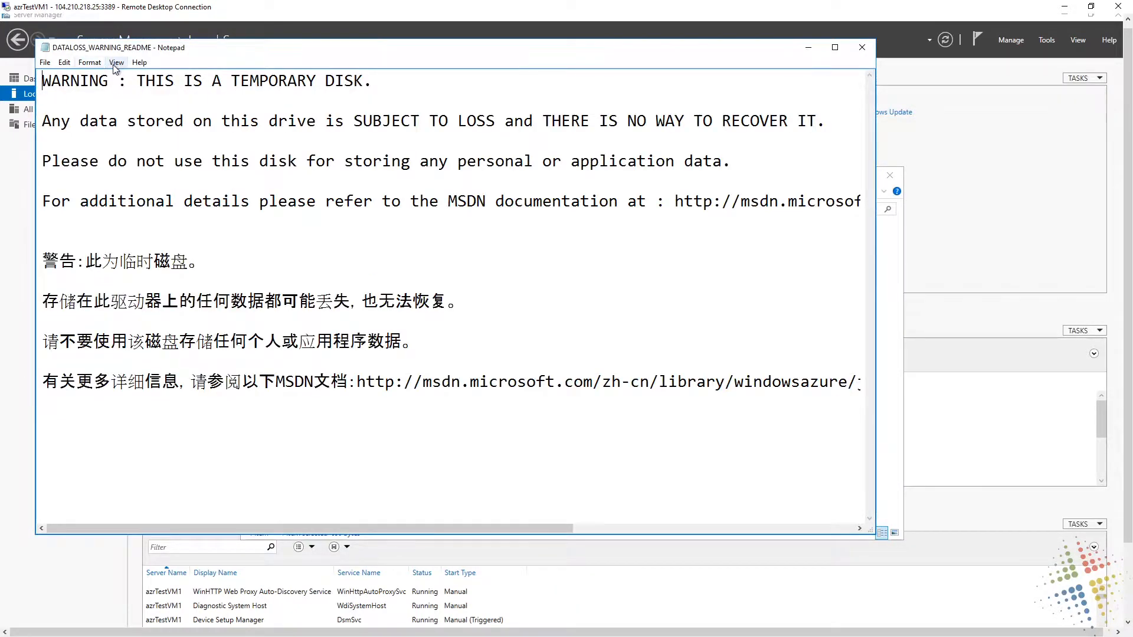
left_click(89, 62)
left_click(94, 81)
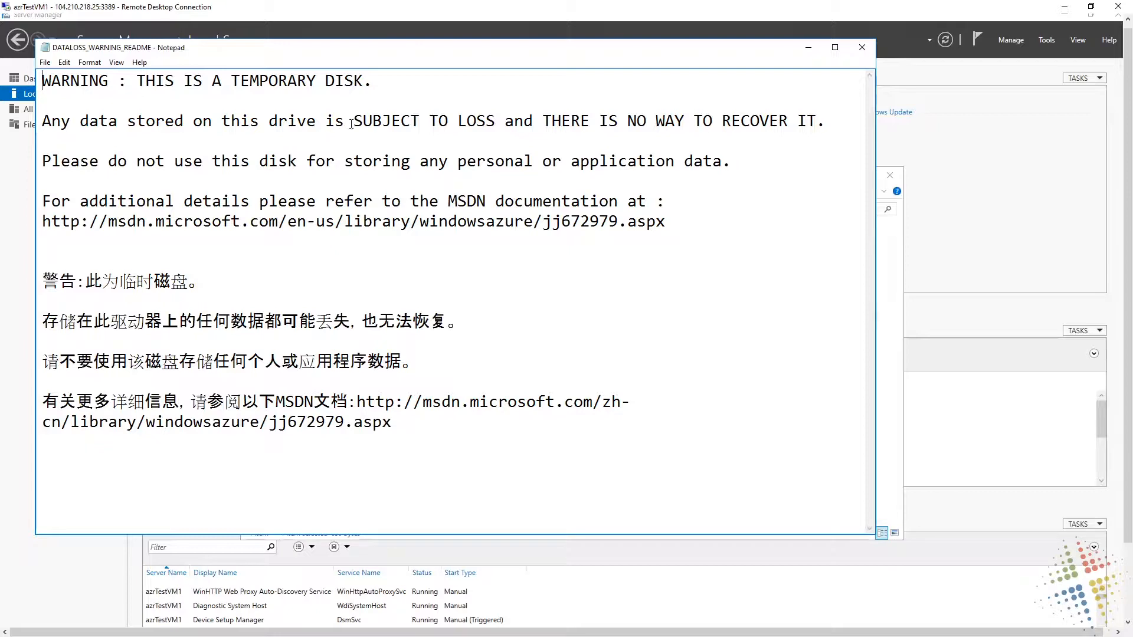
Highlight "THERE IS NO WAY TO RECOVER IT" and the sentence against storing personal or application data on the disk
left_click_drag(376, 119, 819, 122)
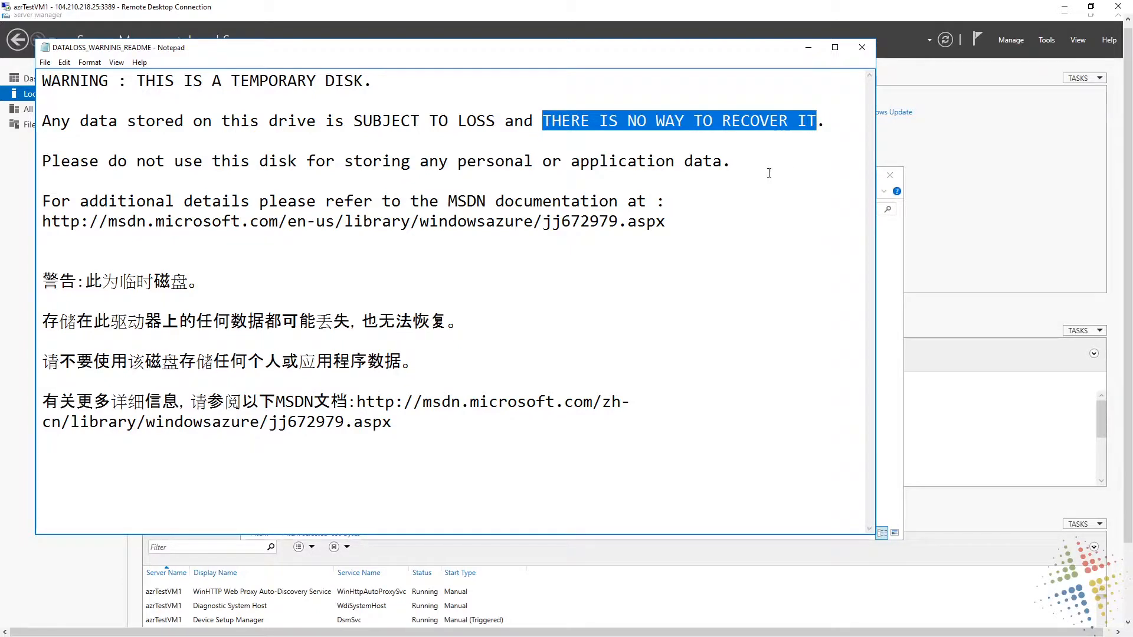
left_click_drag(768, 173, 781, 146)
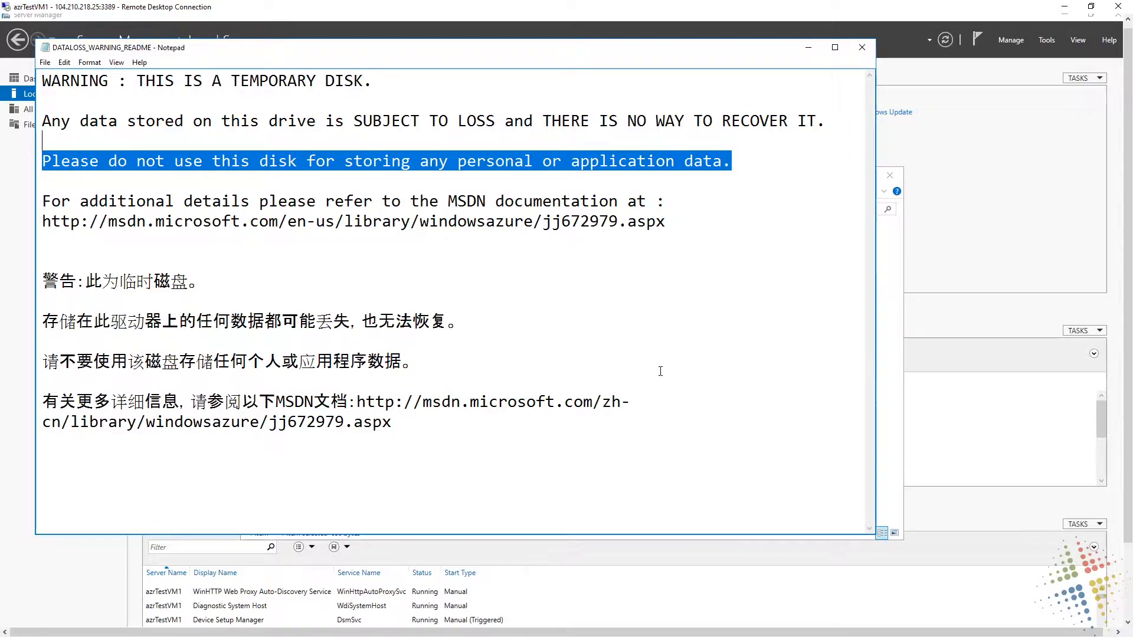
Maximize the Notepad window and delete the Chinese version of the warning below the English text
left_click(835, 47)
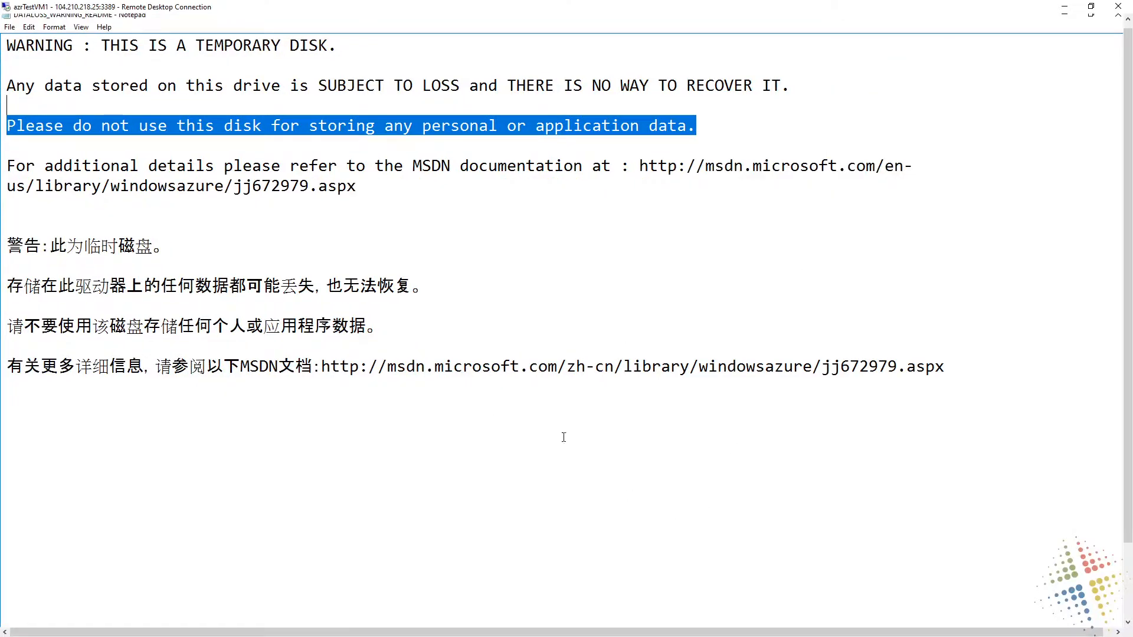
left_click_drag(168, 218, 1080, 515)
key("Delete")
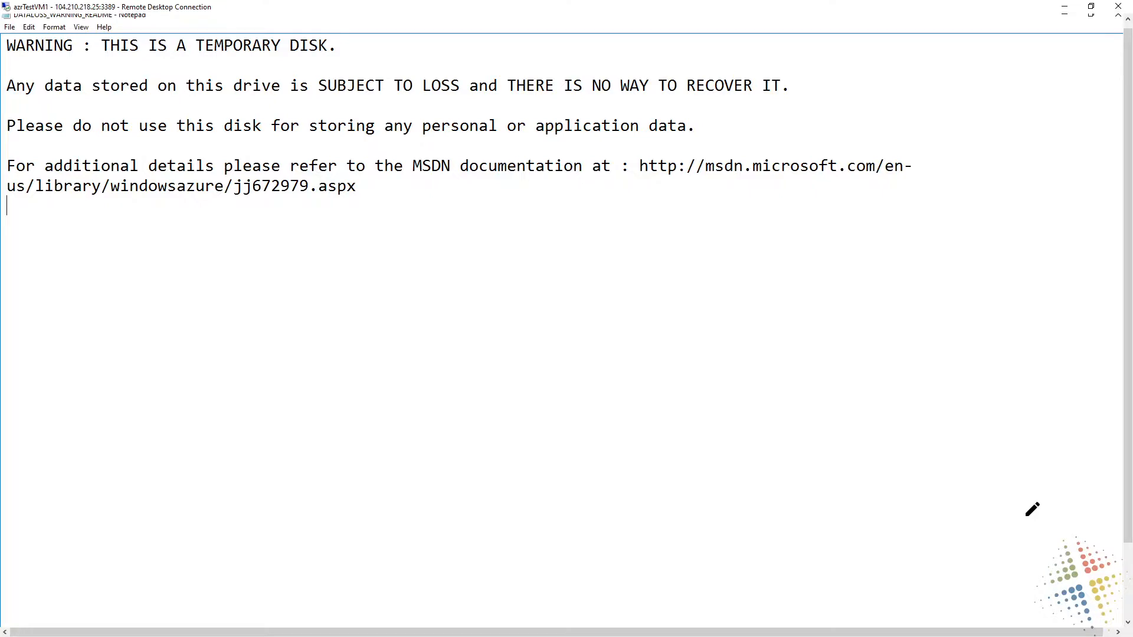
Draw a red rectangle labelled "Azure Server" on the screen, containing two smaller boxes each labelled "HDD"
mouse_move(473, 342)
left_mouse_down()
mouse_move(470, 431)
mouse_move(716, 338)
mouse_move(728, 430)
mouse_move(471, 420)
left_mouse_up()
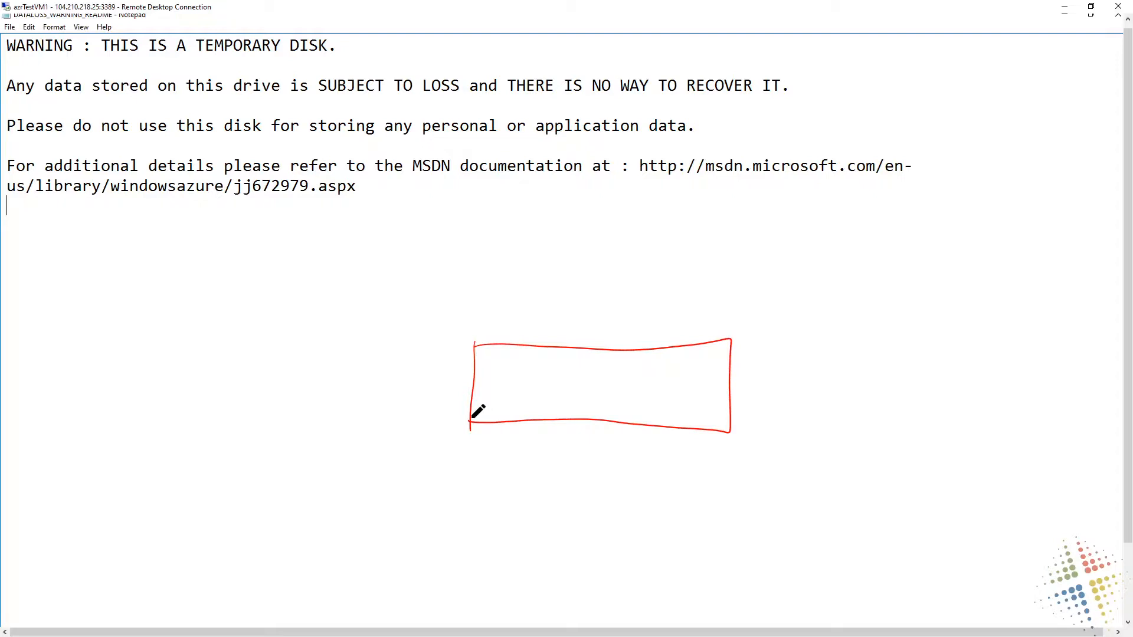
left_click_drag(619, 363, 621, 386)
mouse_move(618, 364)
left_mouse_down()
mouse_move(671, 362)
mouse_move(622, 399)
mouse_move(662, 407)
left_mouse_up()
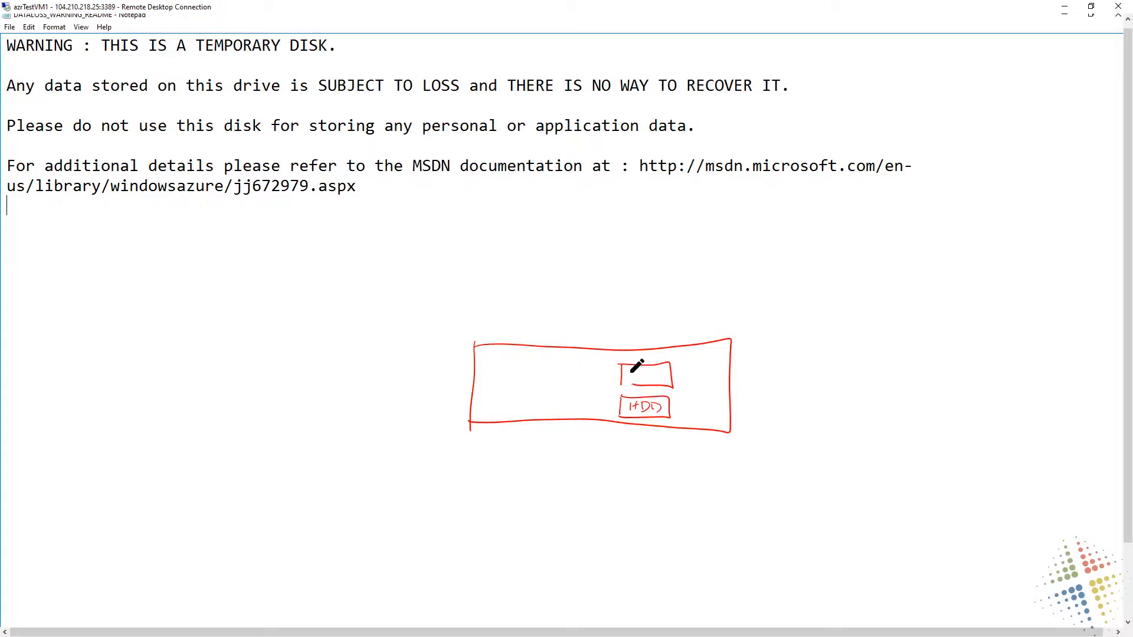
mouse_move(631, 372)
left_mouse_down()
mouse_move(649, 378)
mouse_move(639, 383)
left_mouse_up()
mouse_move(488, 391)
left_mouse_down()
mouse_move(552, 368)
mouse_move(502, 403)
mouse_move(565, 387)
left_mouse_up()
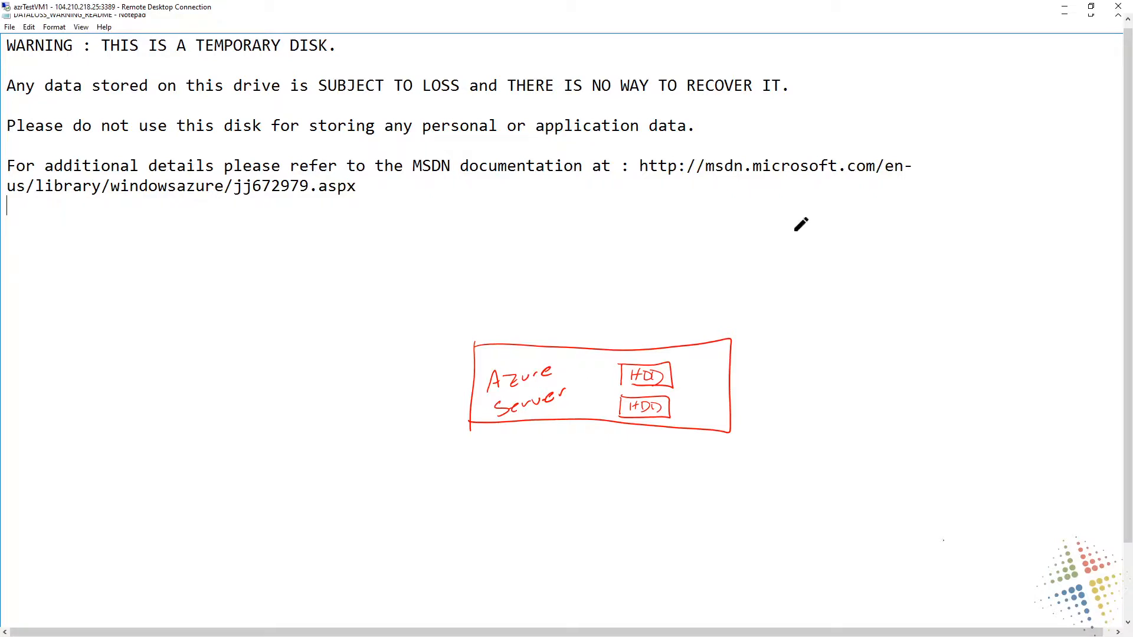
Handwrite "8GB Windows" above and to the right of the Azure Server sketch, with "127GB total" beneath it
mouse_move(797, 223)
left_mouse_down()
mouse_move(784, 223)
mouse_move(832, 237)
left_mouse_up()
mouse_move(830, 221)
left_mouse_down()
mouse_move(846, 222)
mouse_move(829, 244)
left_mouse_up()
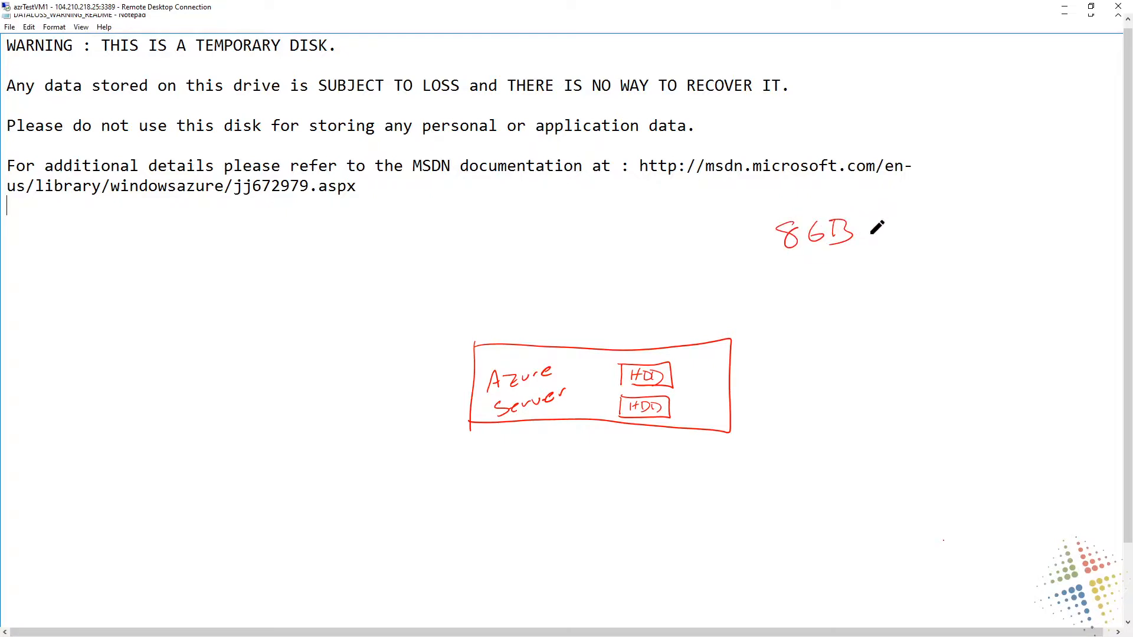
left_click_drag(872, 219, 974, 229)
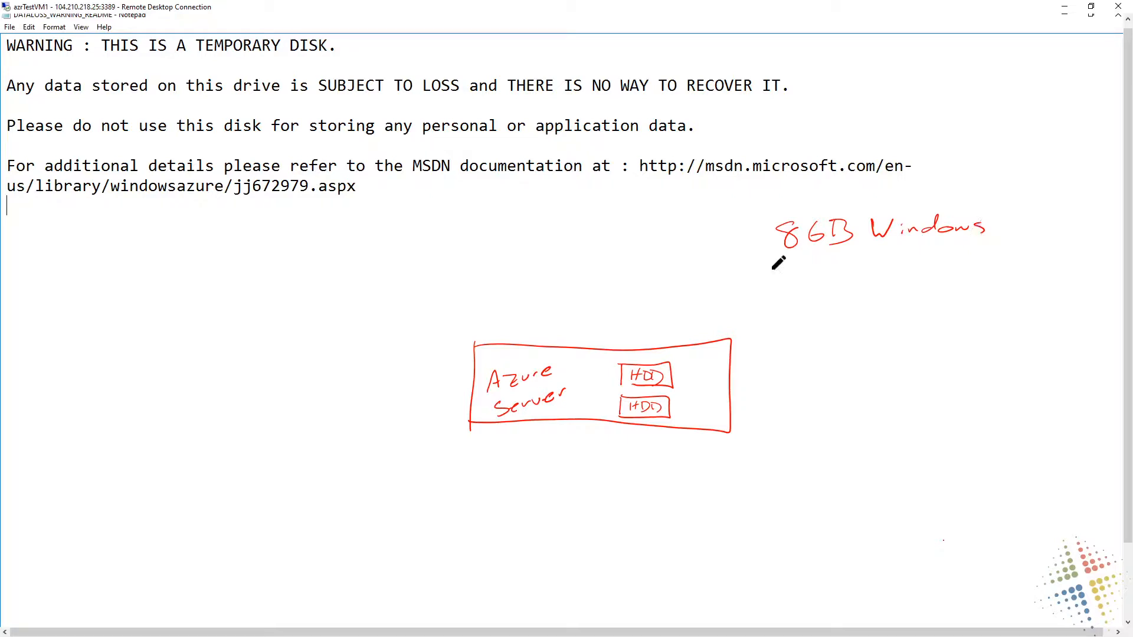
mouse_move(764, 272)
left_mouse_down()
mouse_move(762, 295)
mouse_move(837, 289)
left_mouse_up()
mouse_move(838, 270)
left_mouse_down()
mouse_move(838, 288)
mouse_move(947, 283)
left_mouse_up()
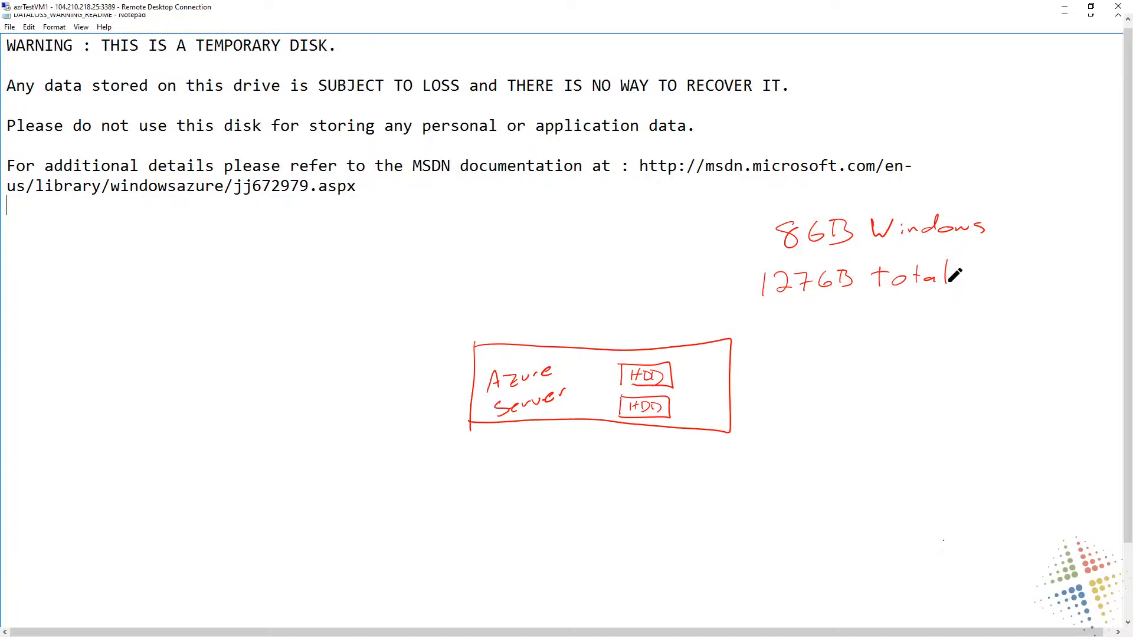
Connect the two HDD boxes with an arrow labelled "Mirror" and write "100 GB free" below a line under the sizes
mouse_move(678, 373)
left_mouse_down()
mouse_move(678, 405)
mouse_move(692, 378)
mouse_move(715, 384)
mouse_move(758, 365)
left_mouse_up()
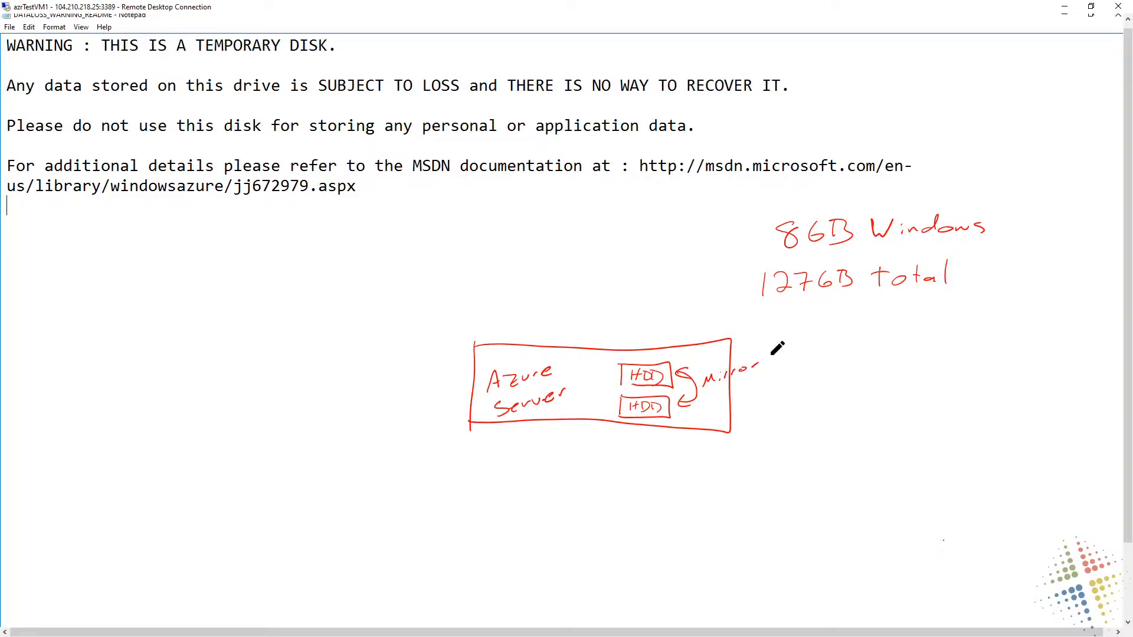
left_click_drag(737, 304, 990, 293)
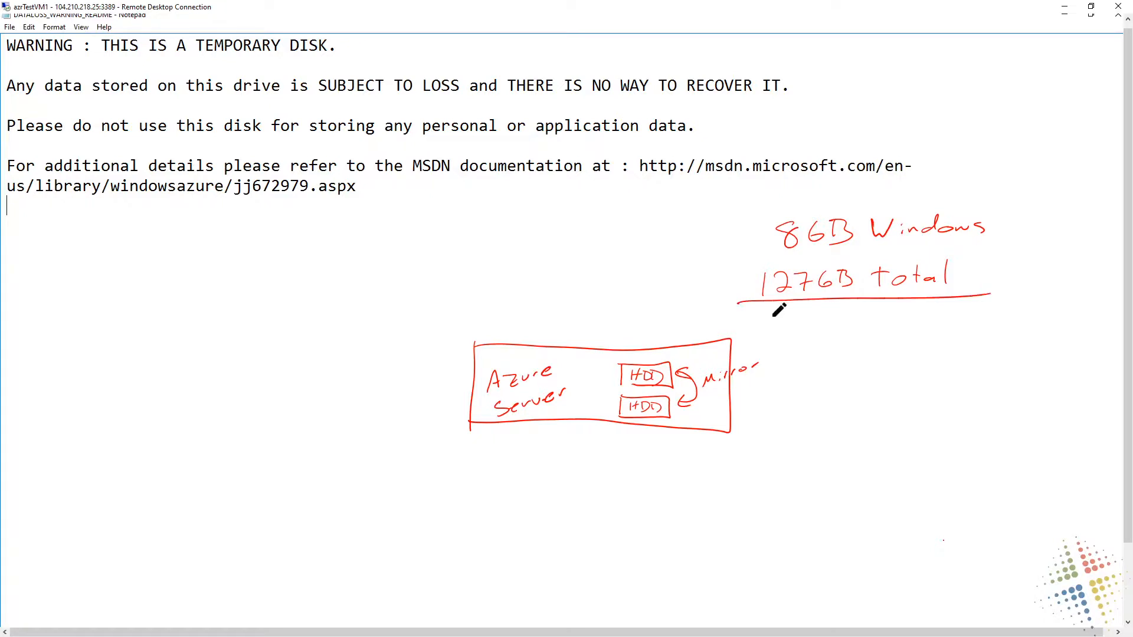
mouse_move(770, 314)
left_mouse_down()
mouse_move(767, 335)
mouse_move(790, 318)
left_mouse_up()
mouse_move(805, 316)
left_mouse_down()
mouse_move(821, 309)
mouse_move(856, 330)
left_mouse_up()
mouse_move(856, 314)
left_mouse_down()
mouse_move(857, 330)
mouse_move(940, 317)
left_mouse_up()
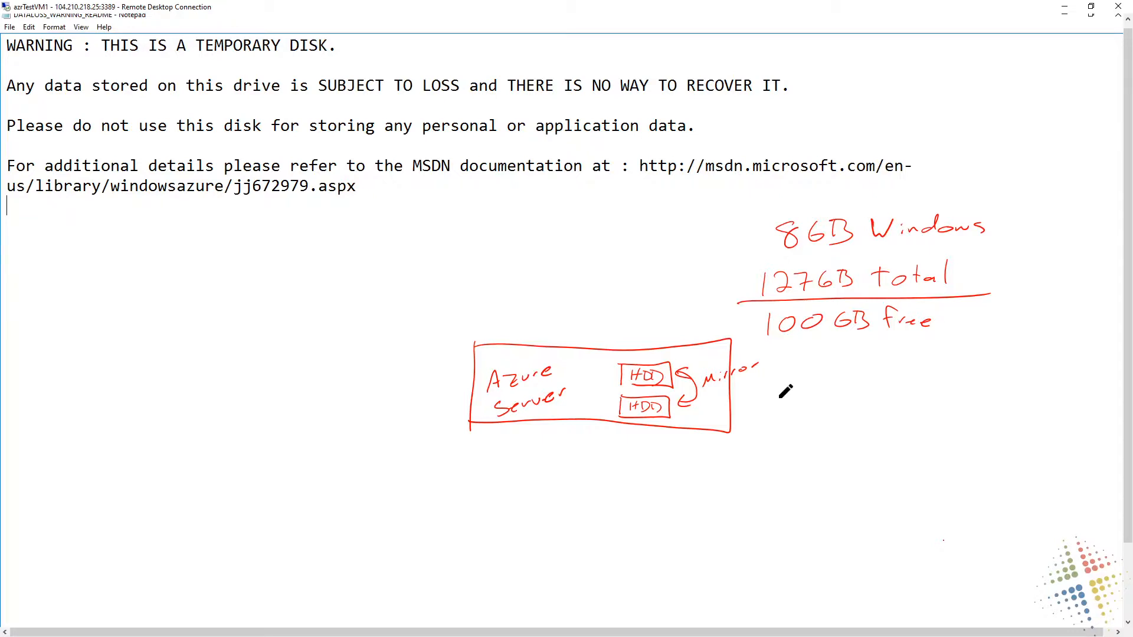
Handwrite "Fast" and "Local" beside the Azure Server box and sketch a VM box above it with an arrow pointing down
mouse_move(780, 391)
left_mouse_down()
mouse_move(806, 413)
mouse_move(826, 389)
mouse_move(848, 398)
left_mouse_up()
mouse_move(777, 426)
left_mouse_down()
mouse_move(791, 448)
mouse_move(822, 435)
mouse_move(851, 451)
left_mouse_up()
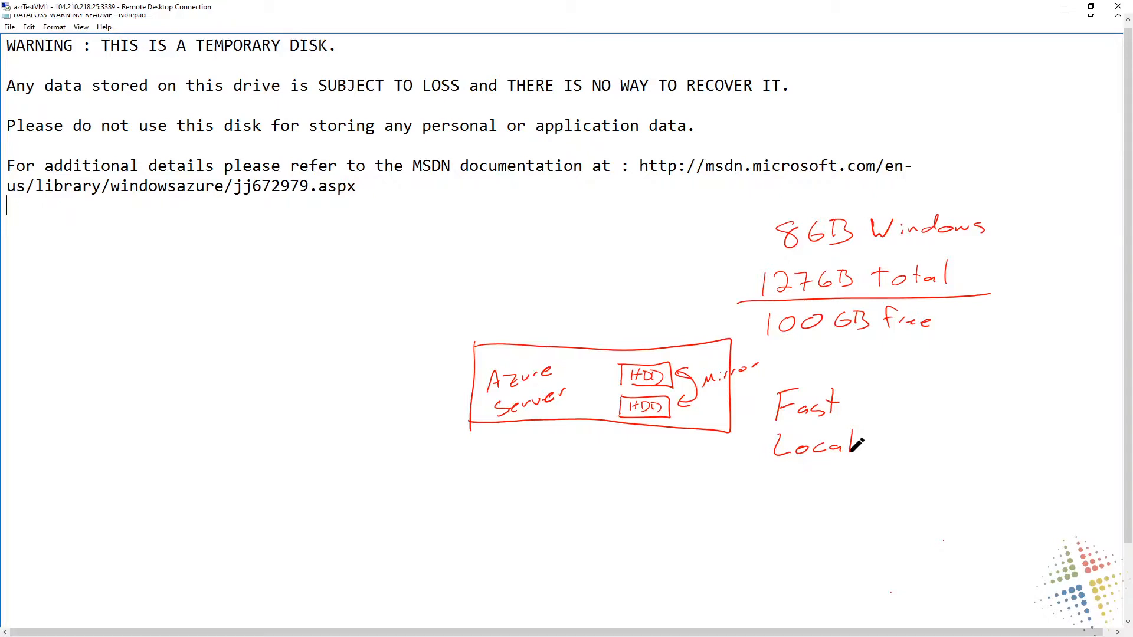
mouse_move(542, 291)
left_mouse_down()
mouse_move(582, 284)
mouse_move(553, 315)
mouse_move(570, 323)
mouse_move(565, 342)
mouse_move(571, 334)
left_mouse_up()
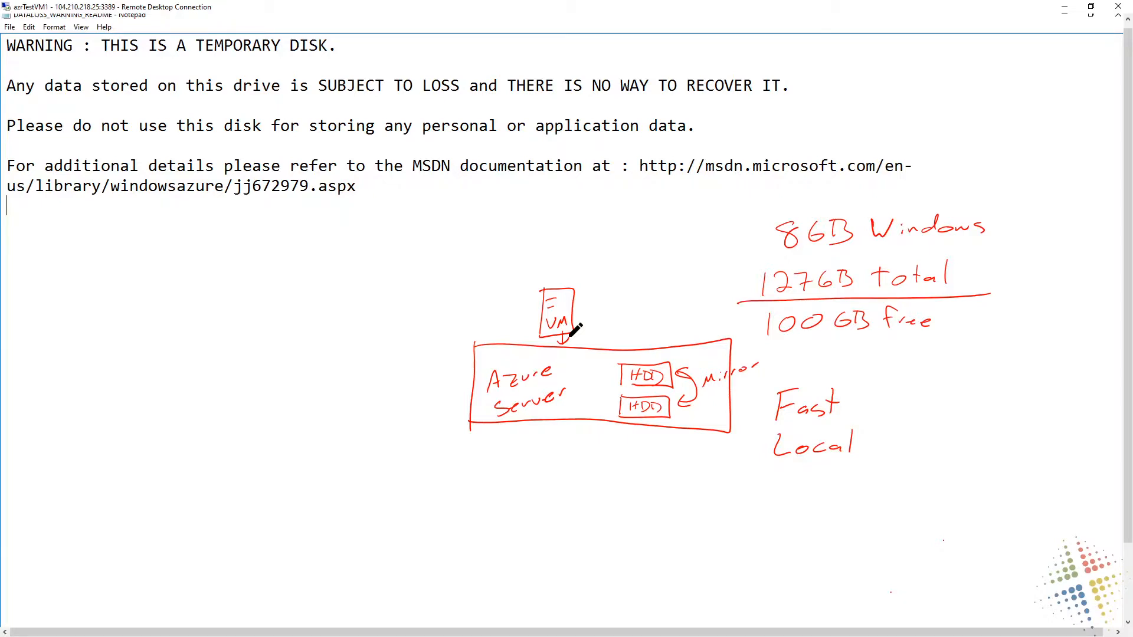
key("Escape")
Add the note "Swap space" below the MSDN link and highlight "THIS IS A TEMPORARY DISK." in the warning
key("Return")
key("Return")
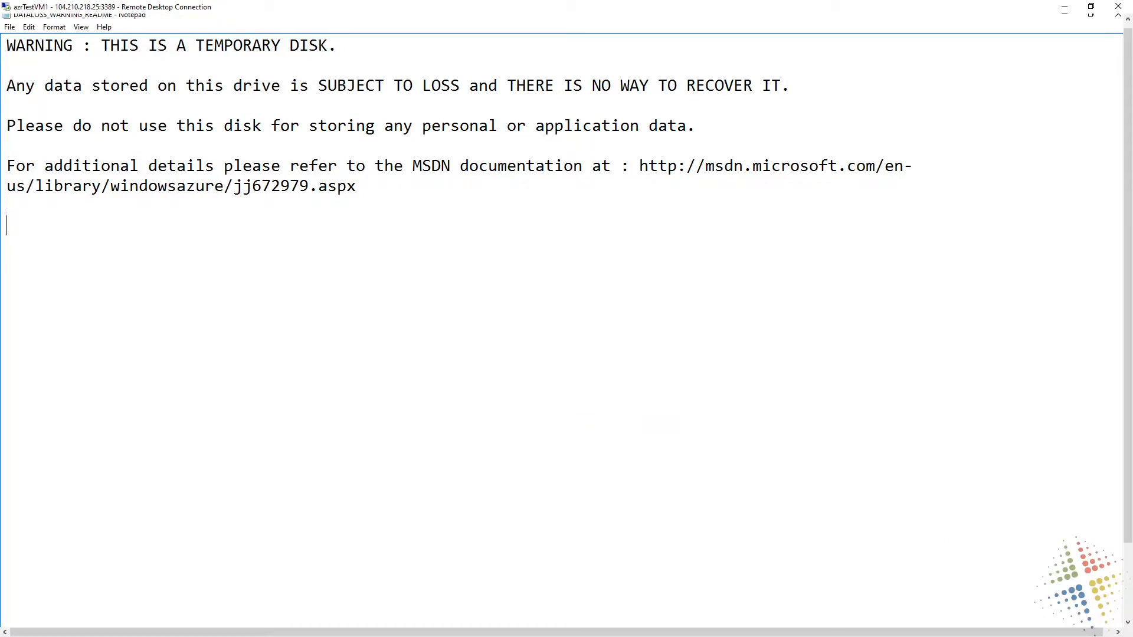
type("Swap space")
key("Return")
left_click_drag(338, 46, 101, 46)
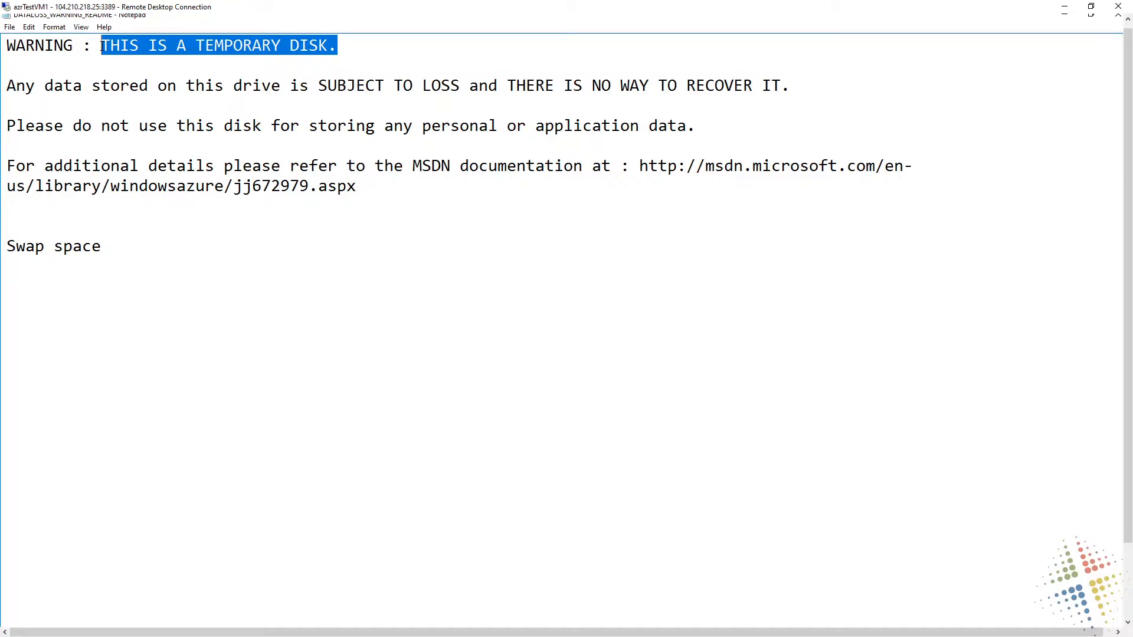
left_click(149, 324)
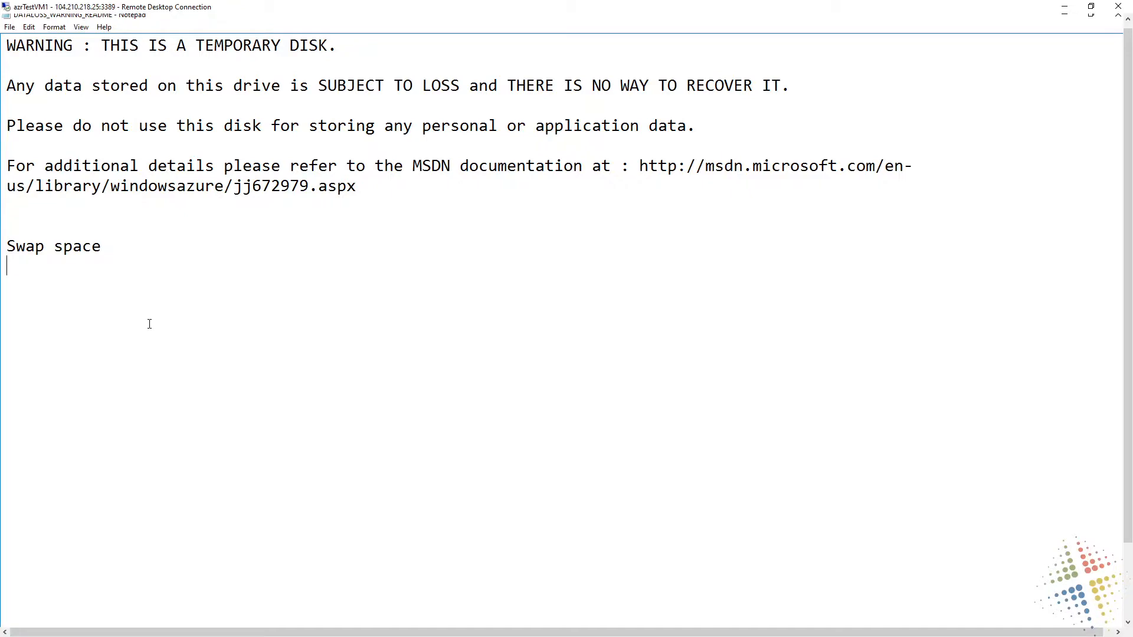
Add the line "SQL database -> TempDB" under "Swap space" and highlight "TEMPORARY DISK" in the heading
type("SQL databas")
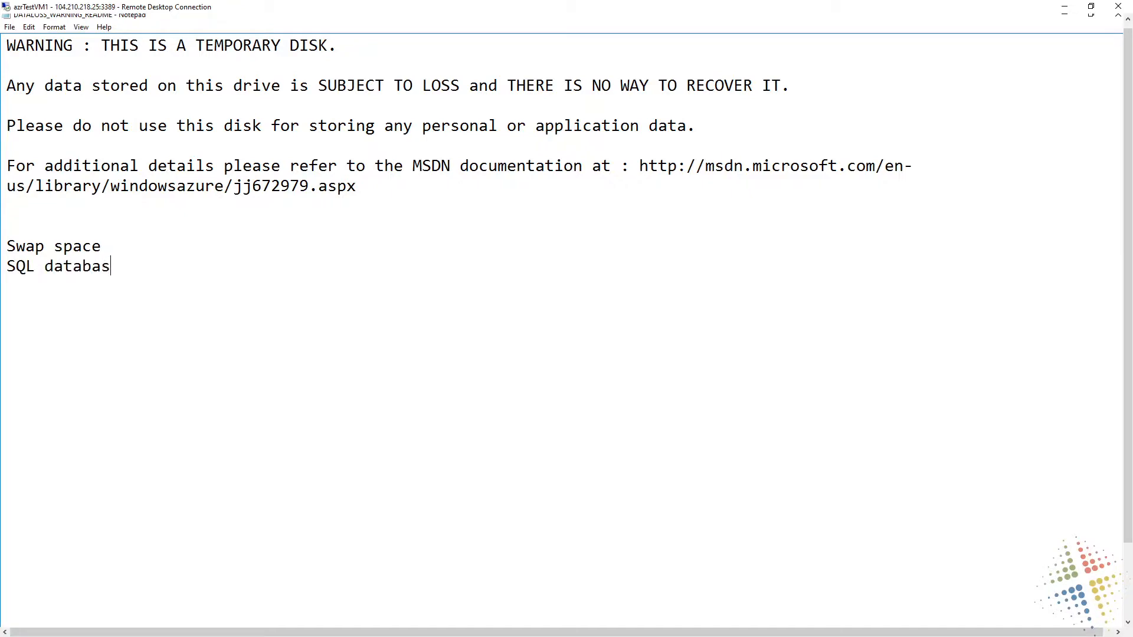
type("e -> TempDB")
double_click(175, 266)
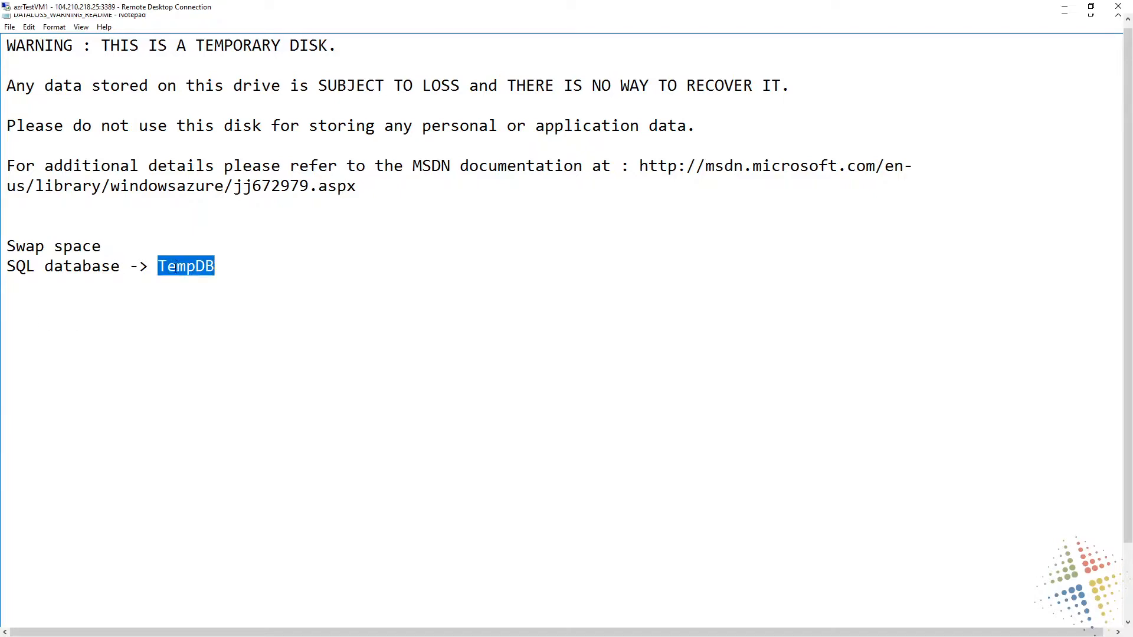
left_click_drag(328, 45, 195, 46)
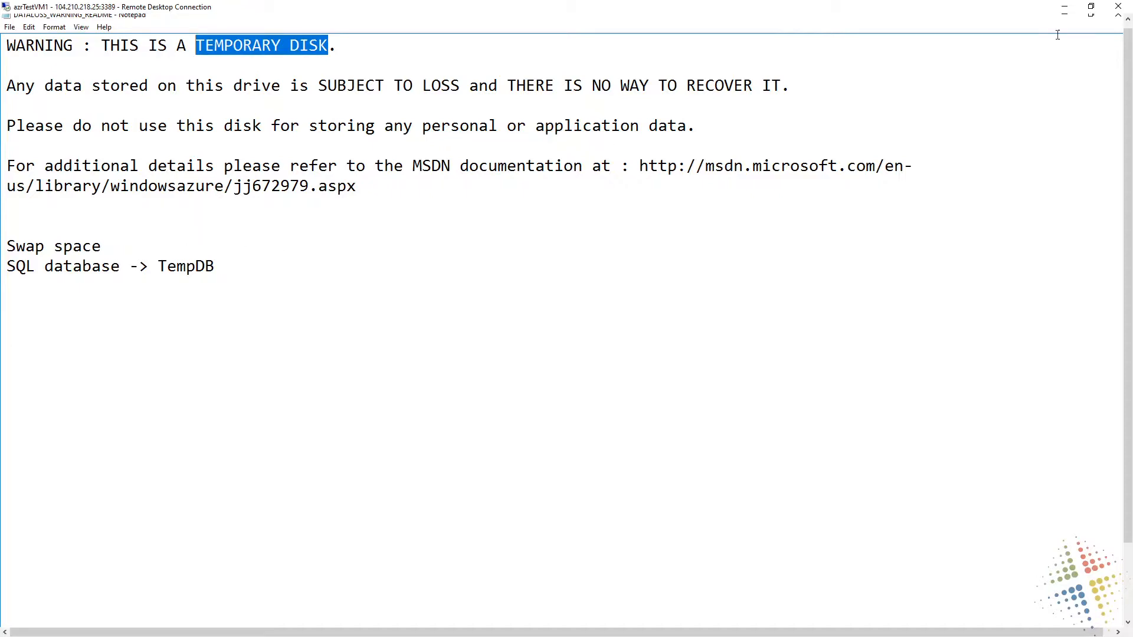
Close DATALOSS_WARNING_README without saving the changes
left_click_drag(1128, 55, 1129, 38)
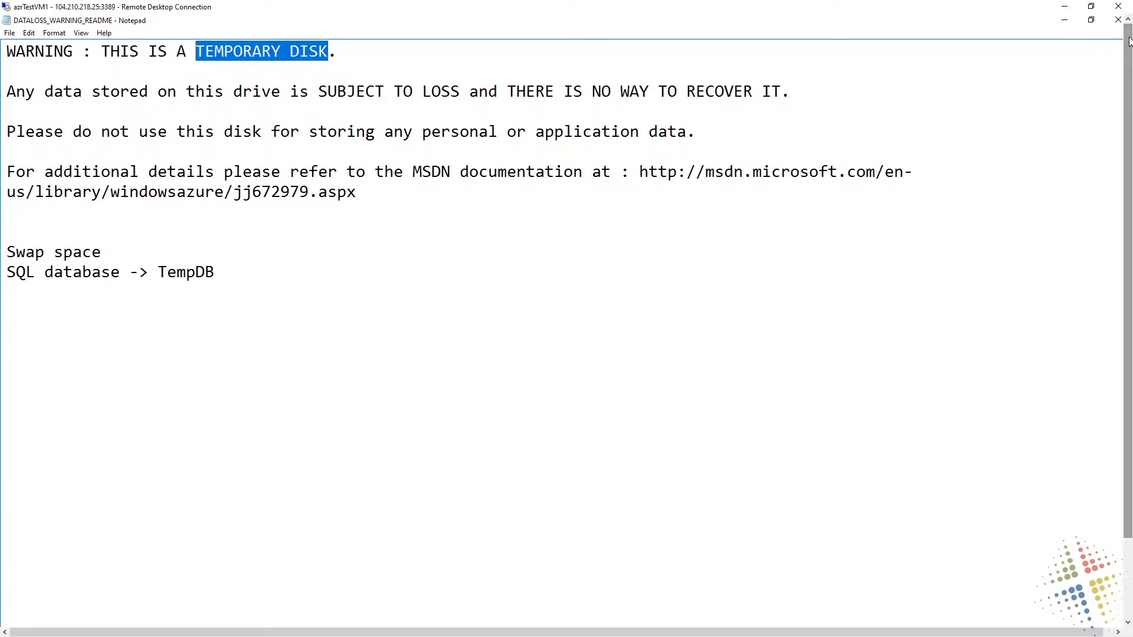
left_click(1117, 20)
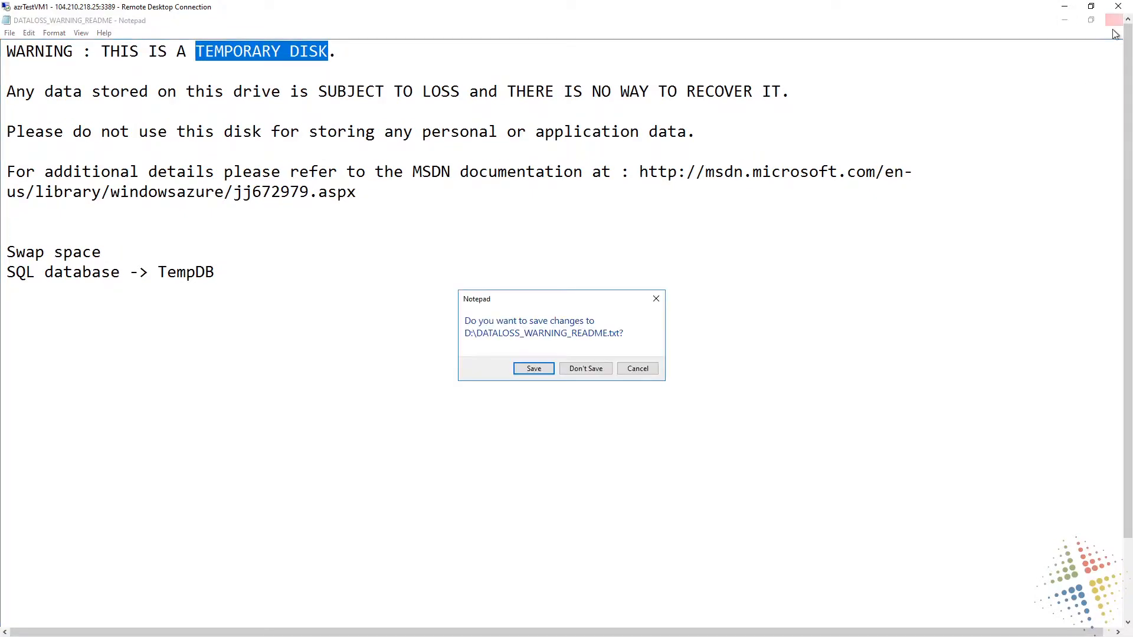
left_click(600, 370)
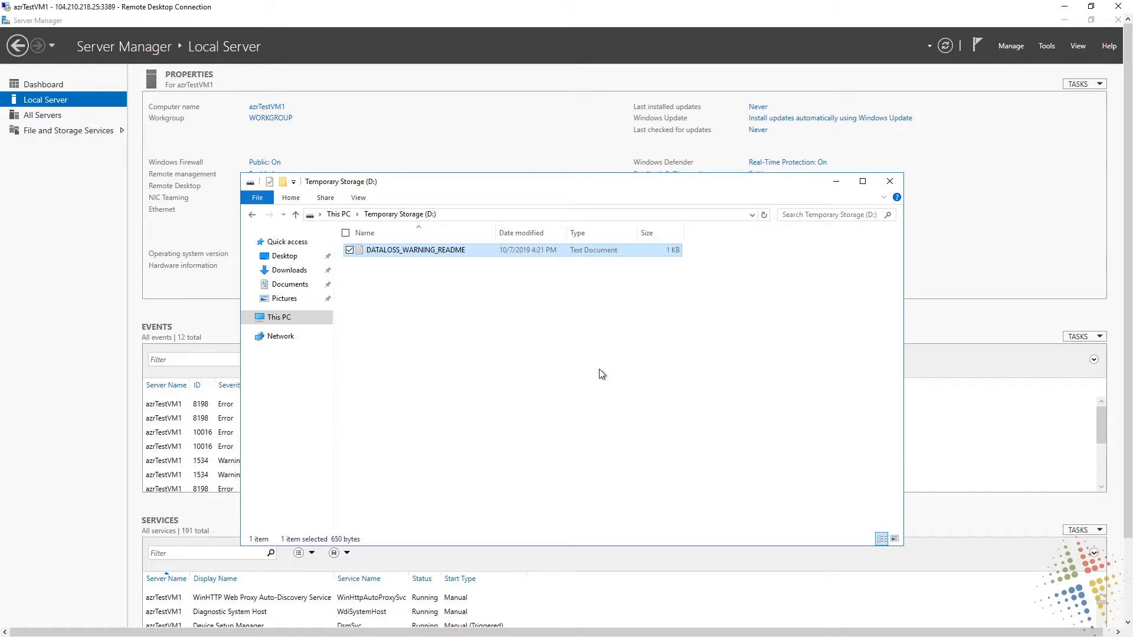
Rename the DATALOSS_WARNING_README file on Temporary Storage (D:) to Resume.docx
left_click(442, 343)
left_click(468, 254)
key("F2")
type("Re")
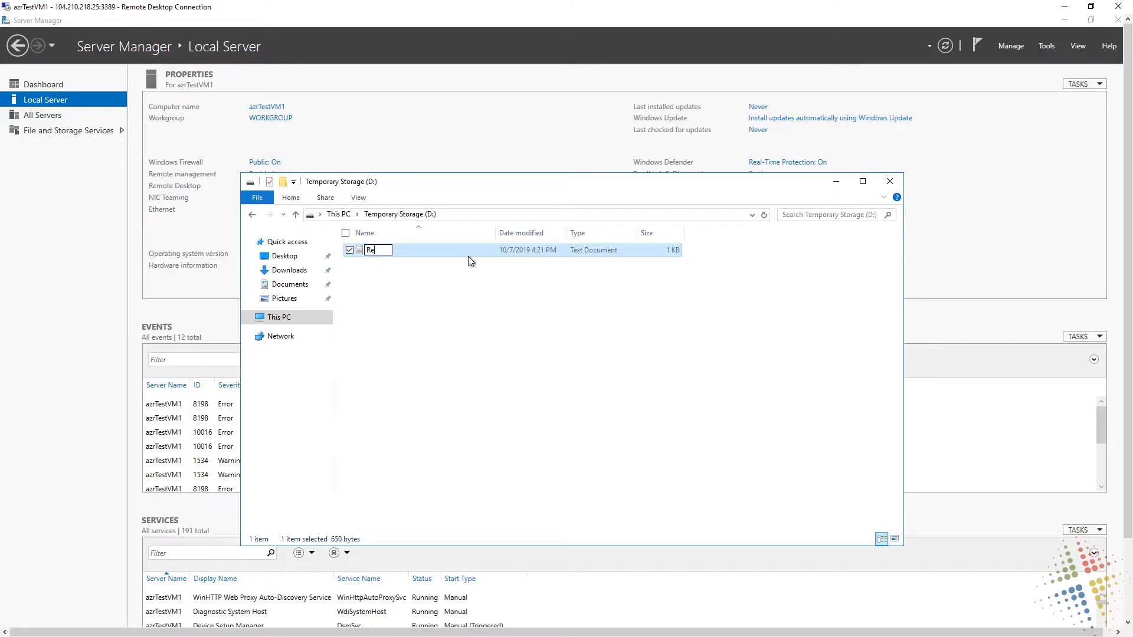
type("sume.docx")
key("Return")
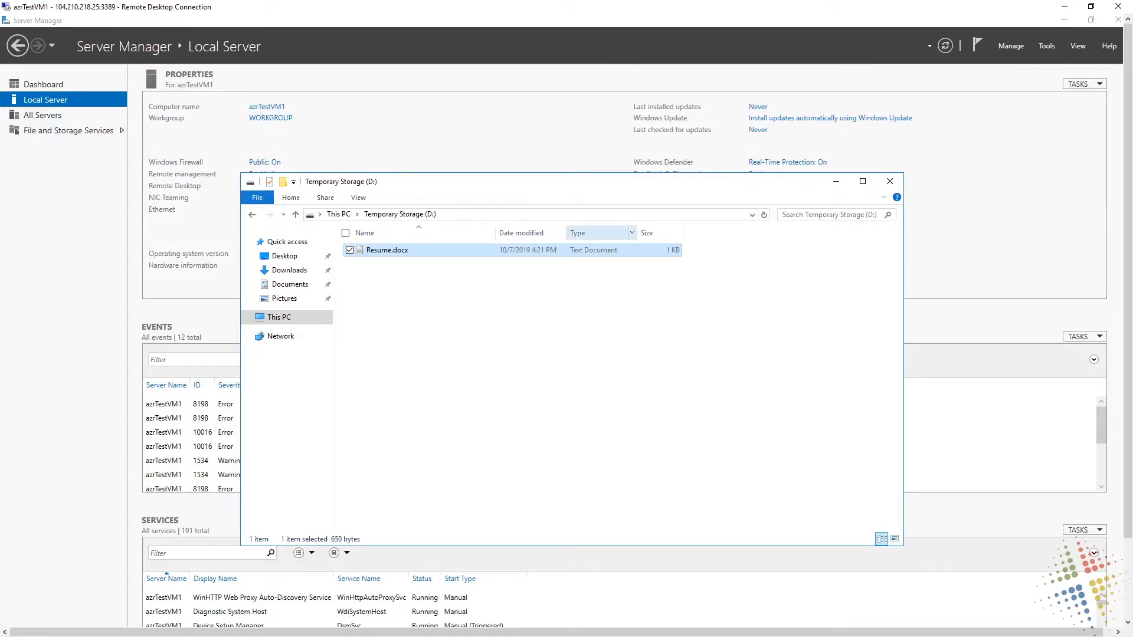
Shrink the Remote Desktop window, switch to the Azure portal, and open the azrTestVM1 virtual machine from All resources
double_click(600, 11)
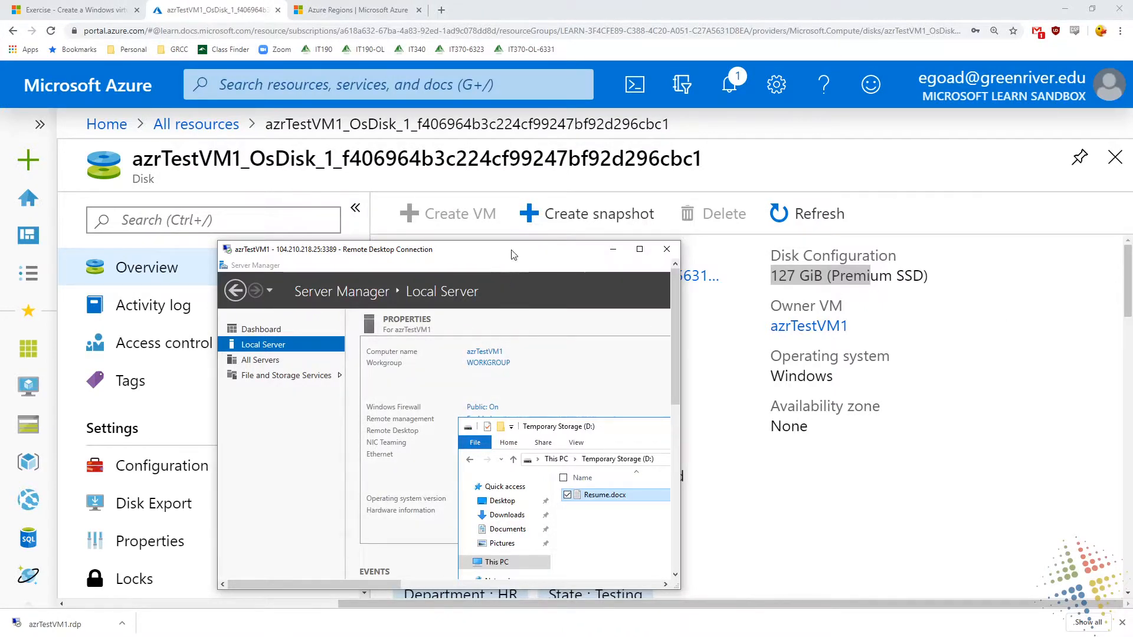
left_click_drag(513, 253, 803, 212)
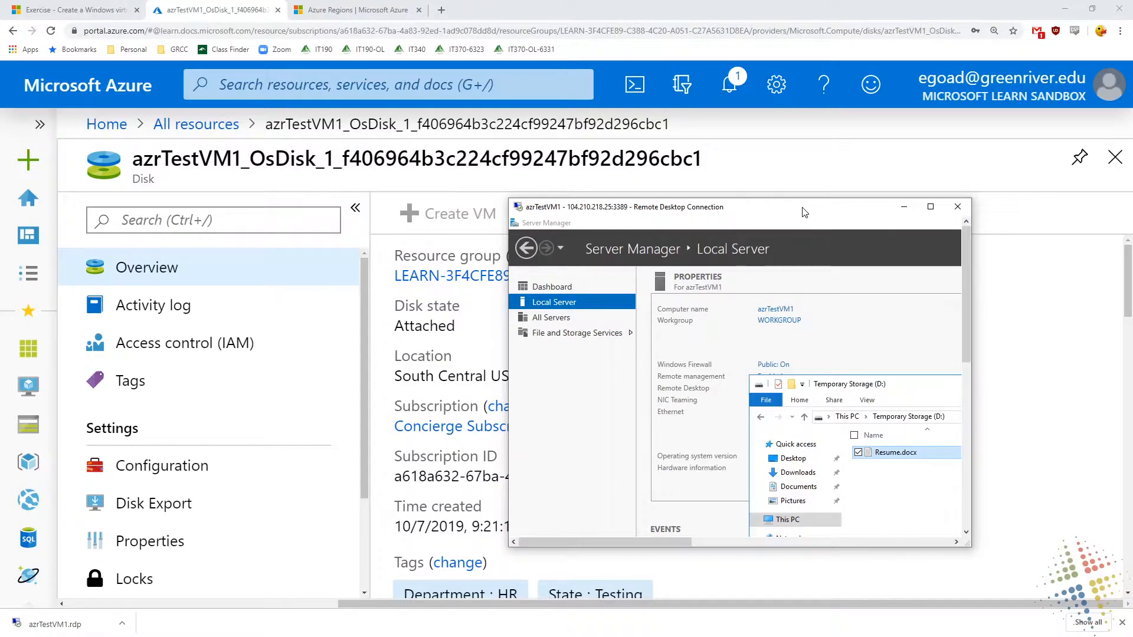
left_click(195, 124)
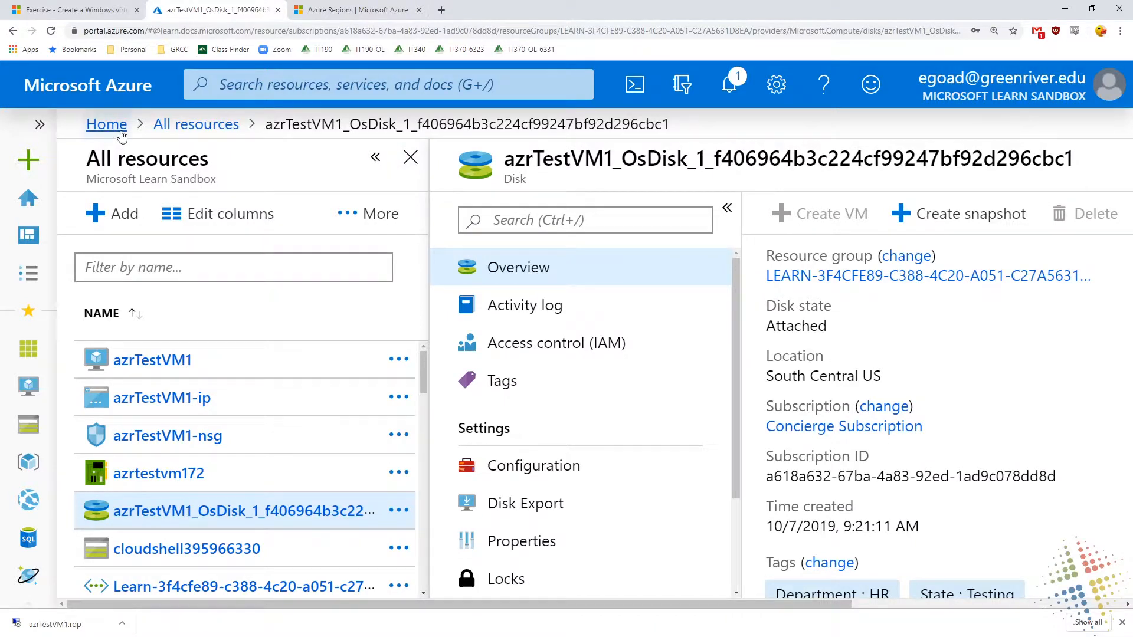
left_click(99, 126)
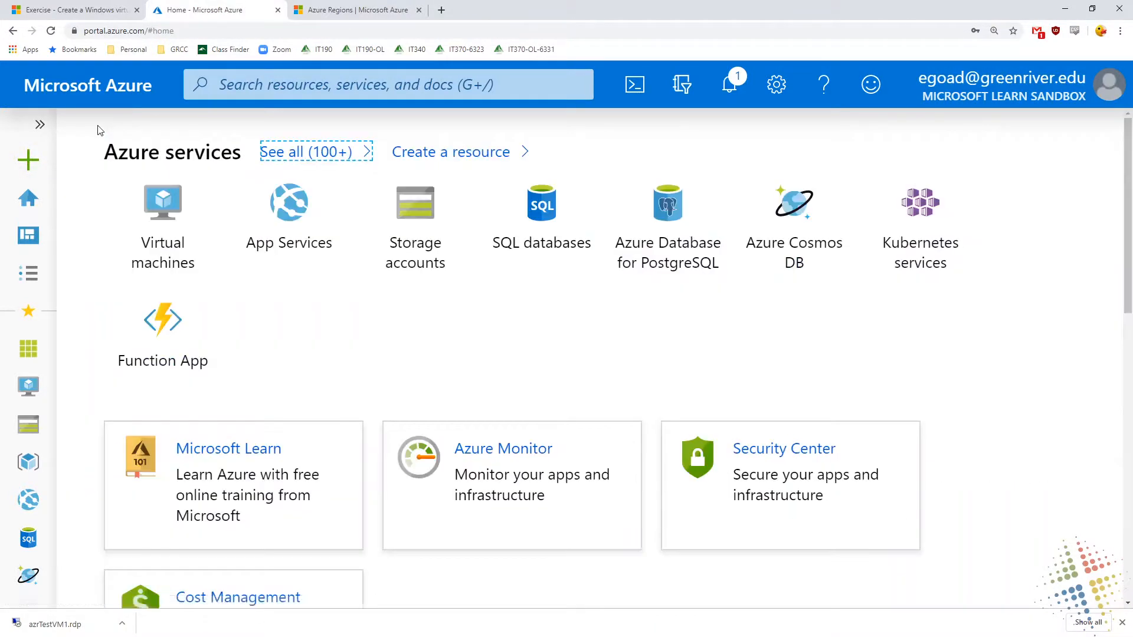
left_click(29, 348)
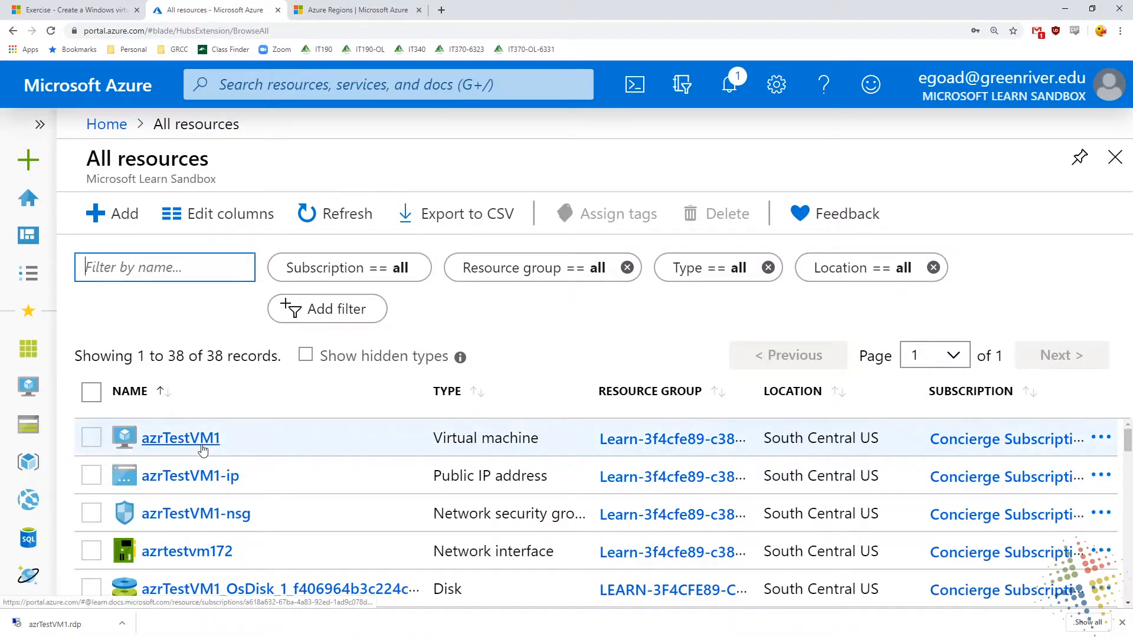
left_click(204, 450)
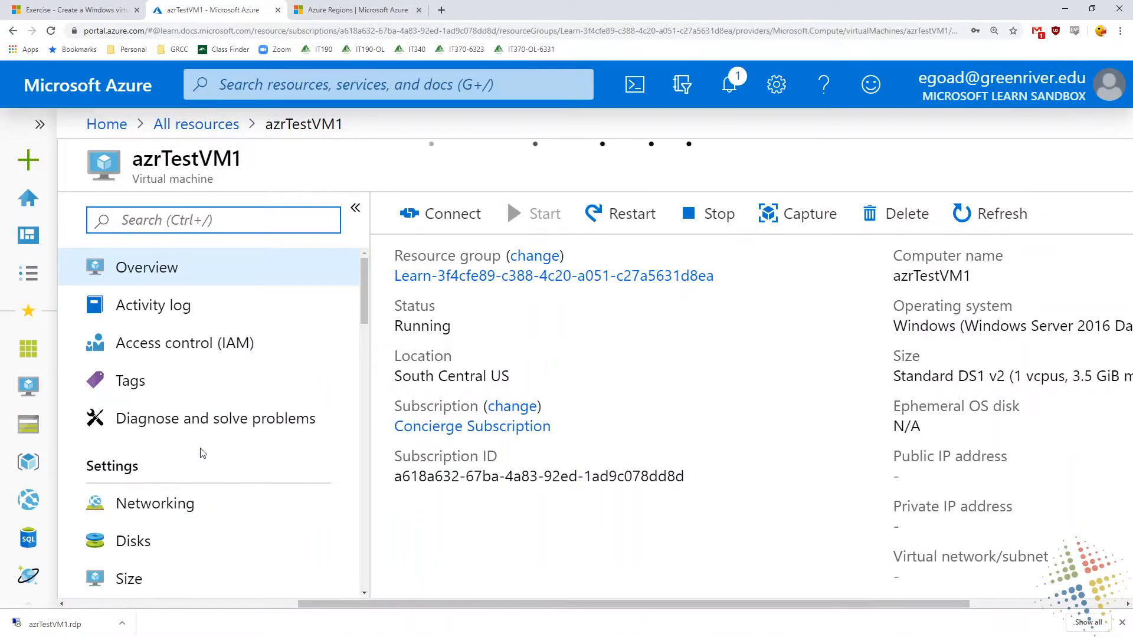
Close the browser's download bar and open the Disks settings of azrTestVM1
scroll(203, 450, "down", 2)
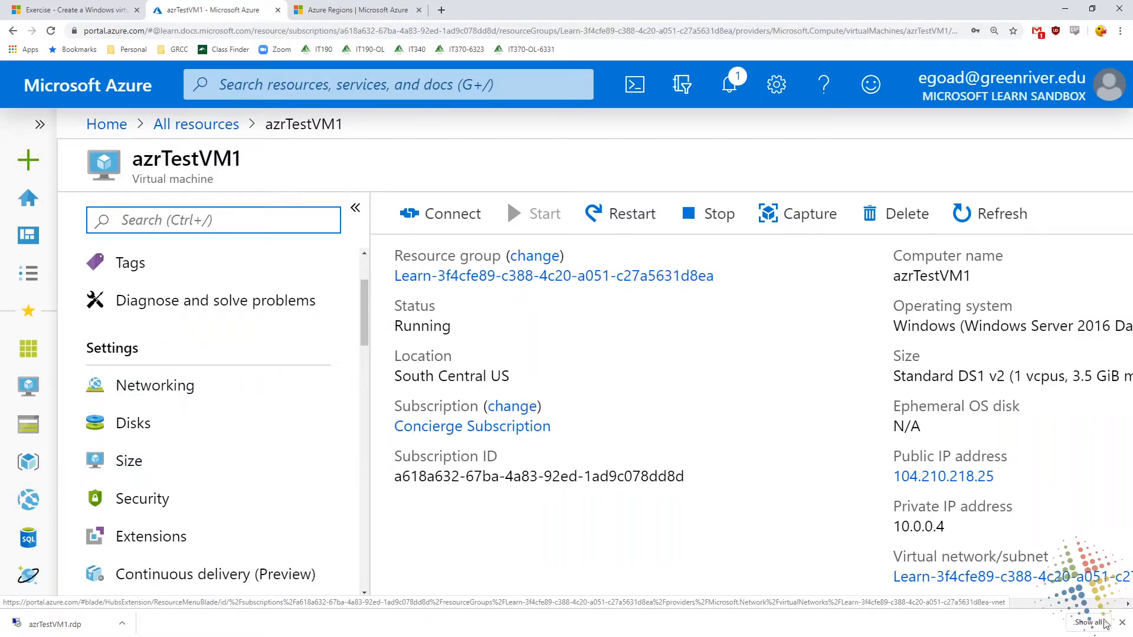
left_click(1121, 623)
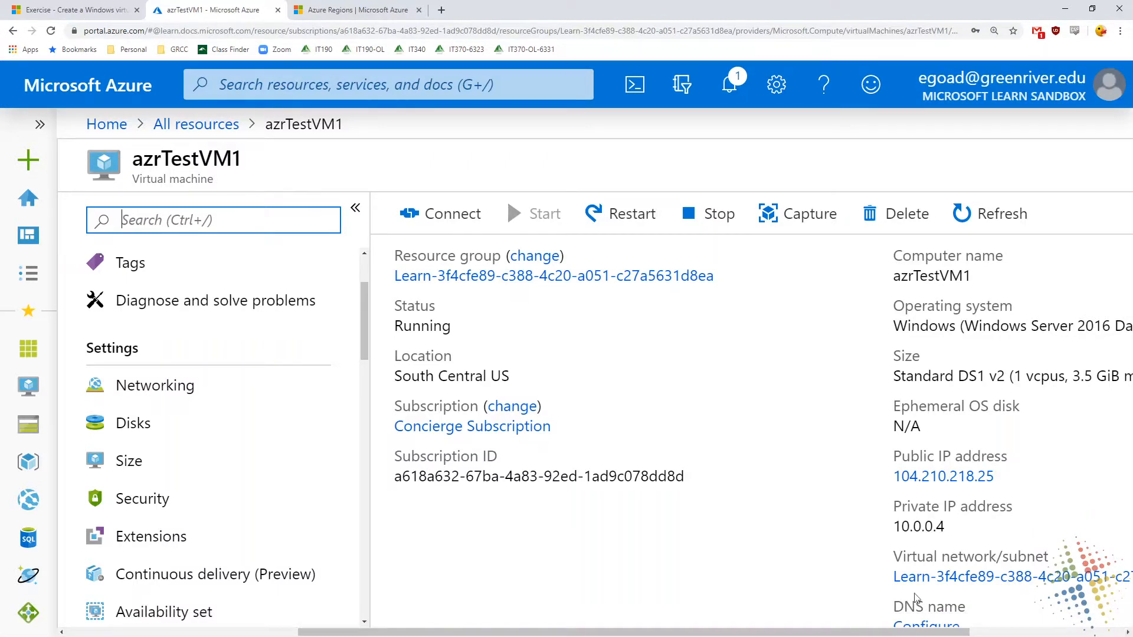
left_click(169, 428)
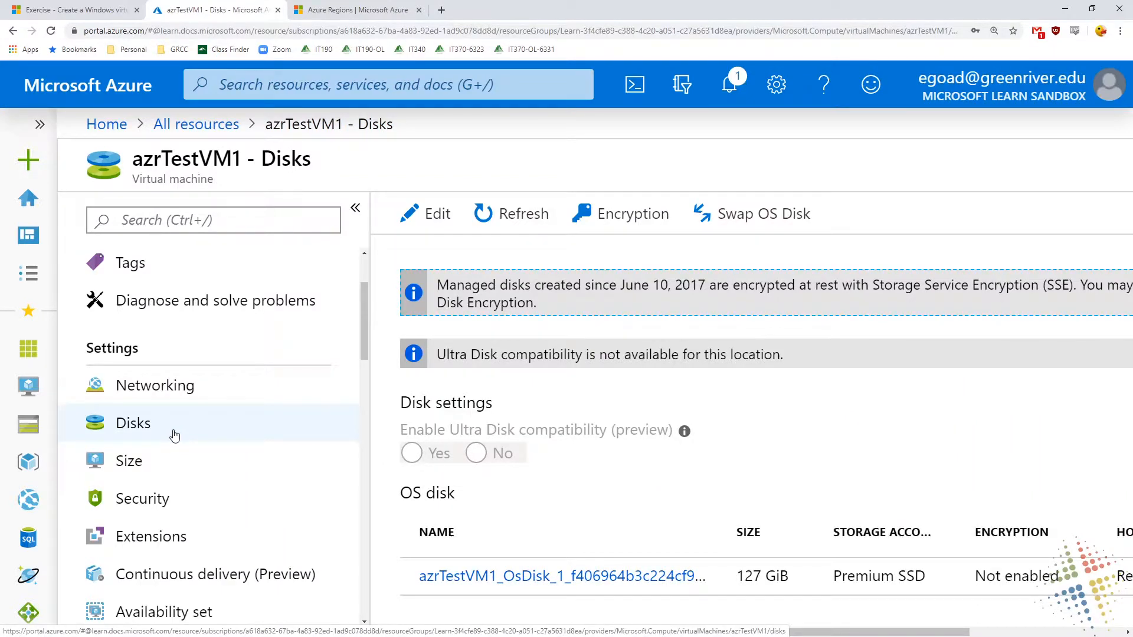
scroll(531, 404, "down", 2)
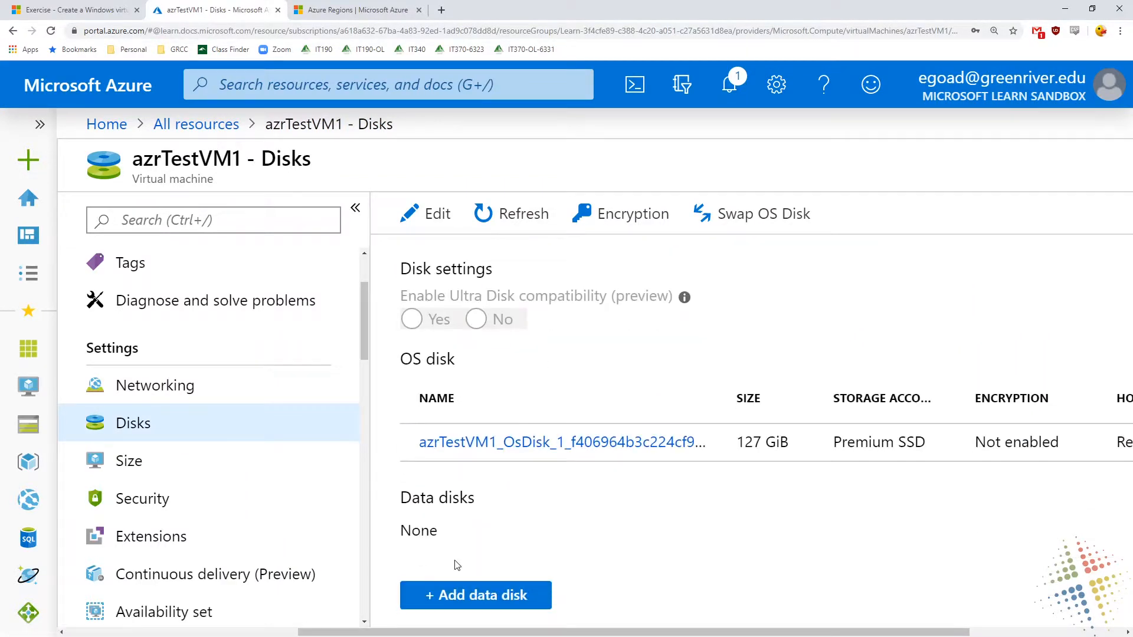
Add a data disk entry at LUN 0 and start creating a new managed disk for it
left_click(468, 594)
scroll(590, 413, "down", 2)
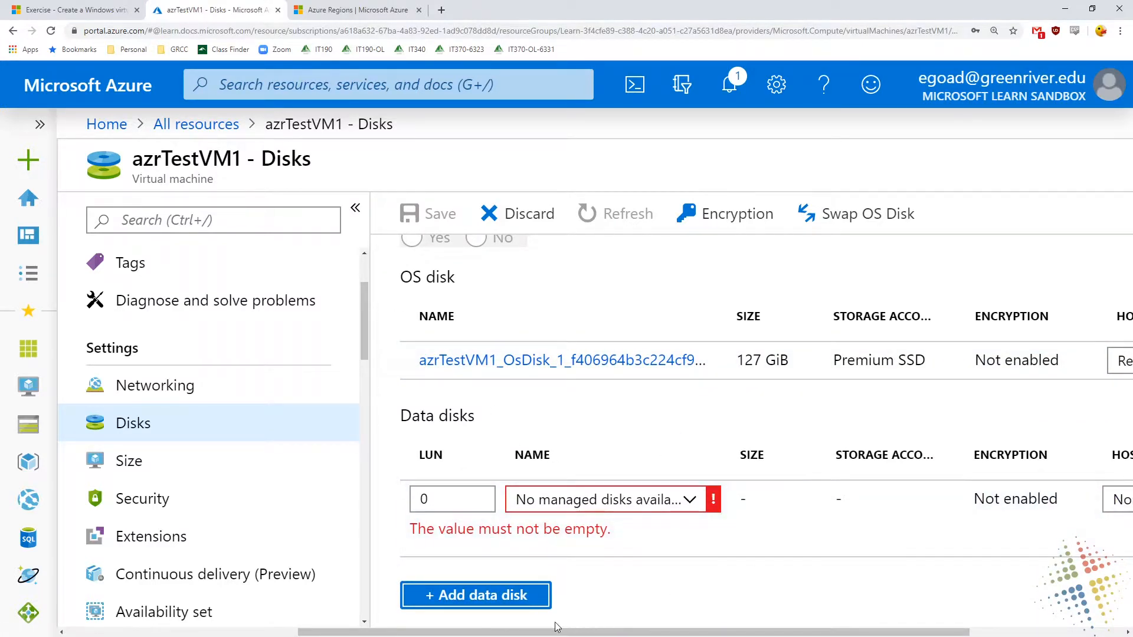
left_click_drag(507, 632, 665, 632)
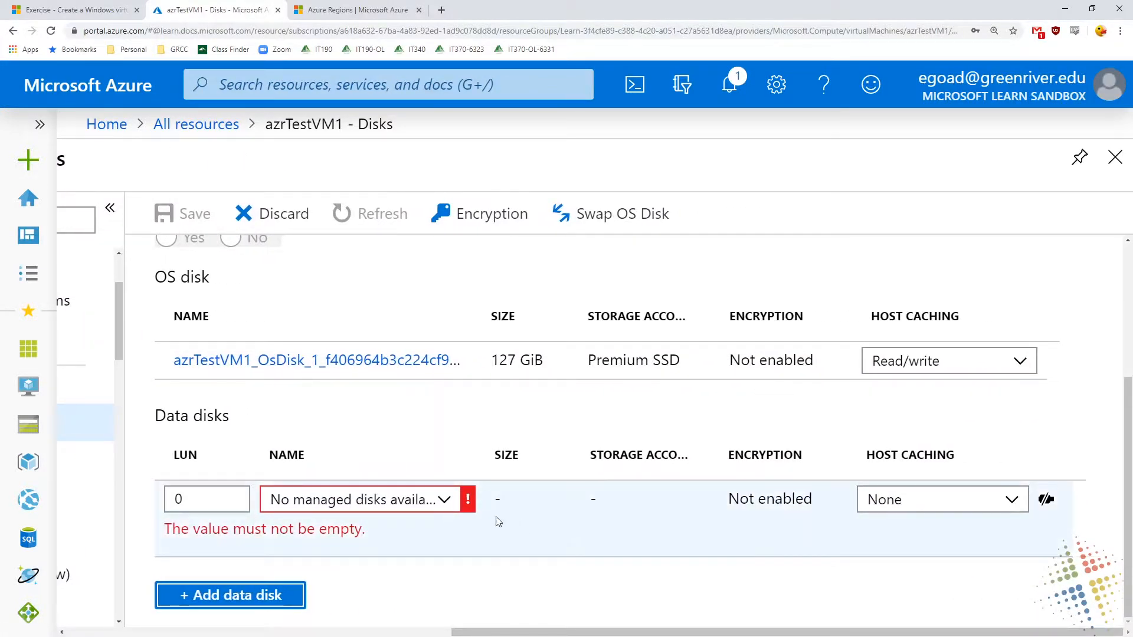
left_click(446, 502)
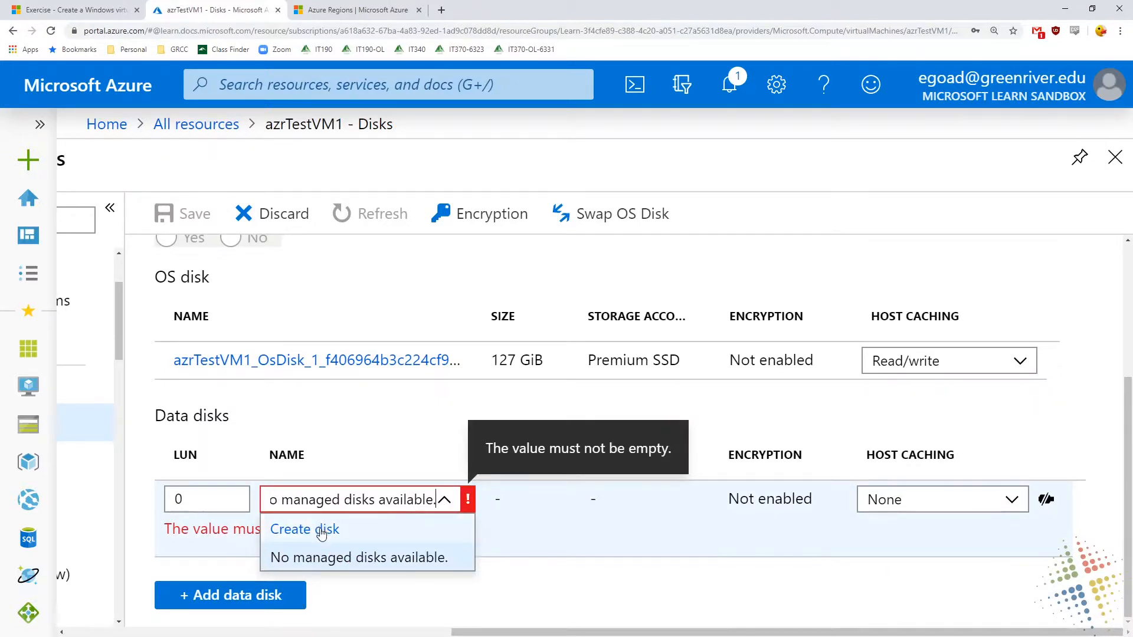
left_click(321, 533)
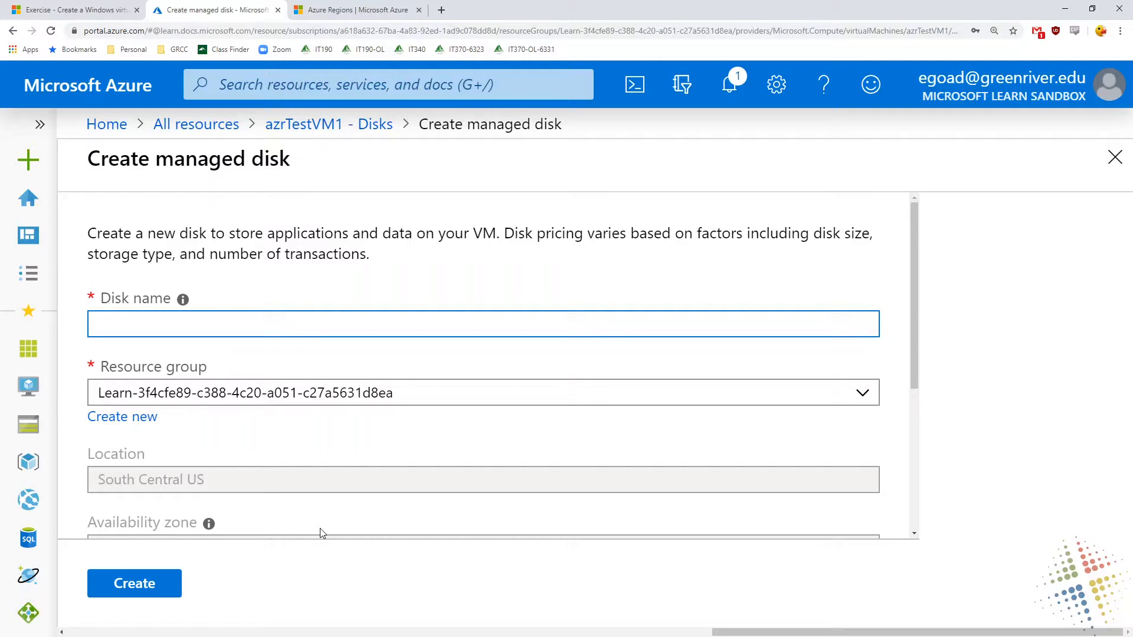
Name the managed disk SQLData01 and create it as a 1023 GiB Premium SSD with source type None
type("SQLData")
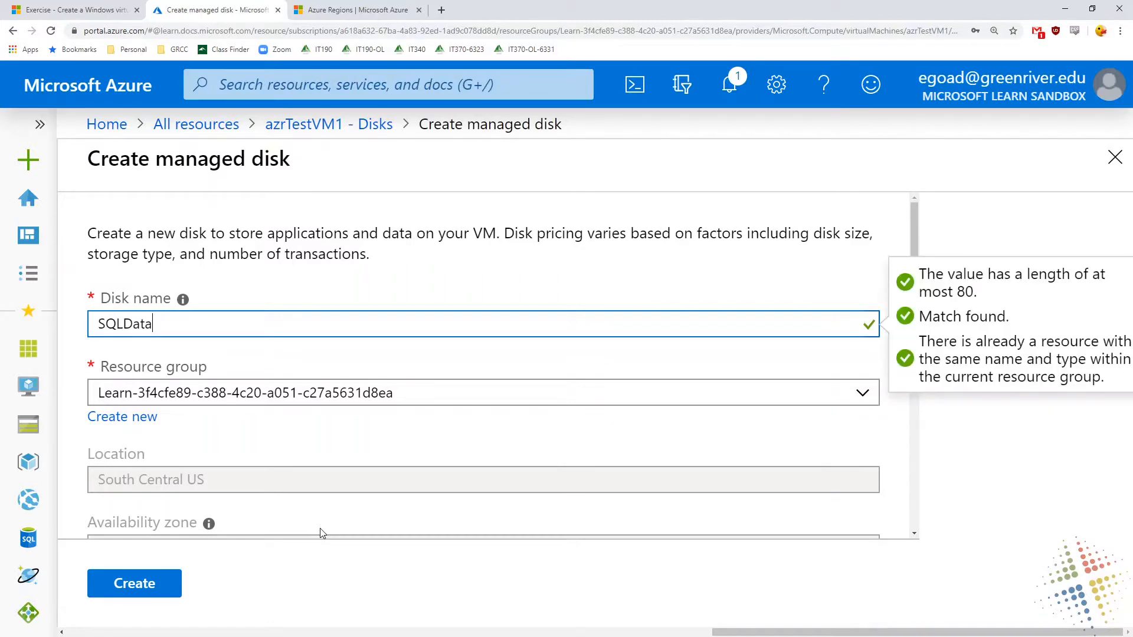
type("1")
key("BackSpace")
type("01")
scroll(258, 494, "down", 1)
scroll(257, 494, "down", 3)
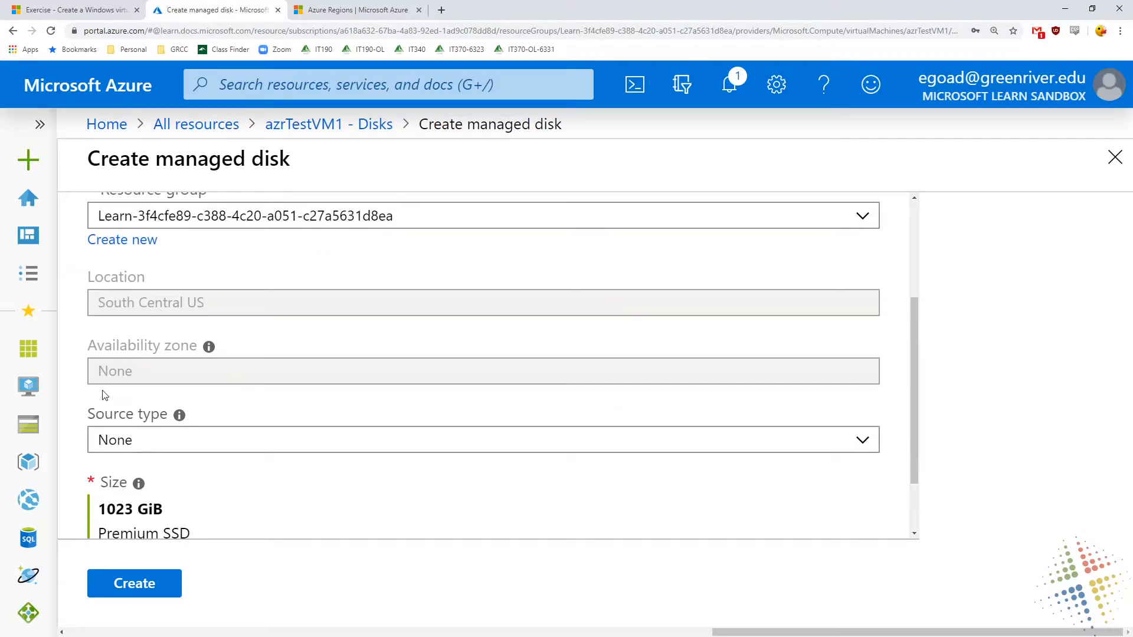
scroll(148, 485, "down", 2)
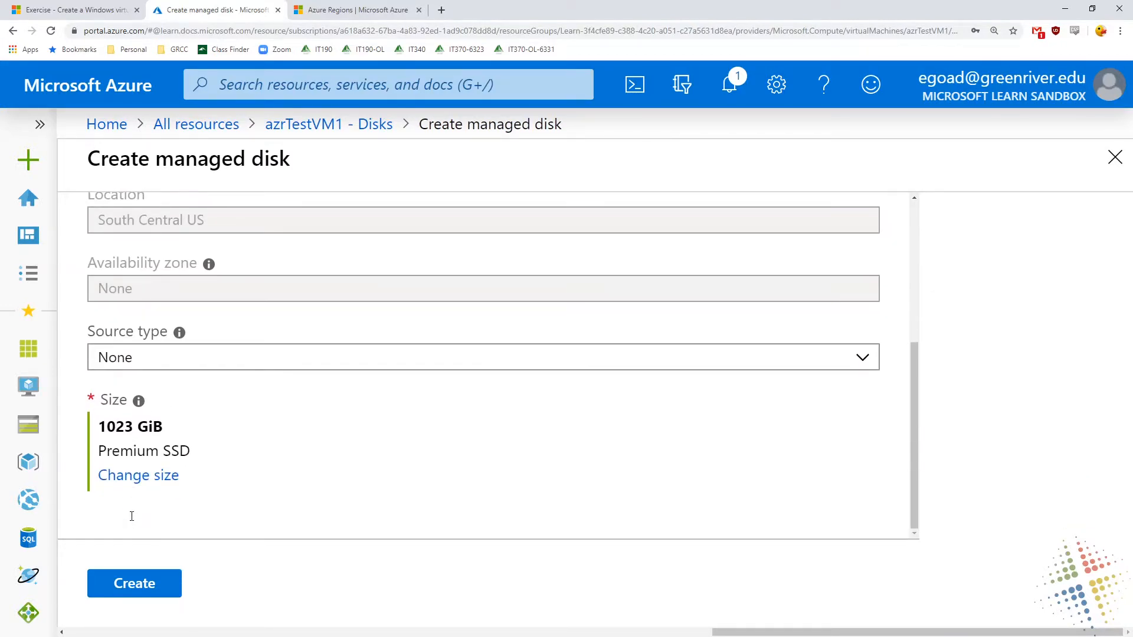
left_click(138, 582)
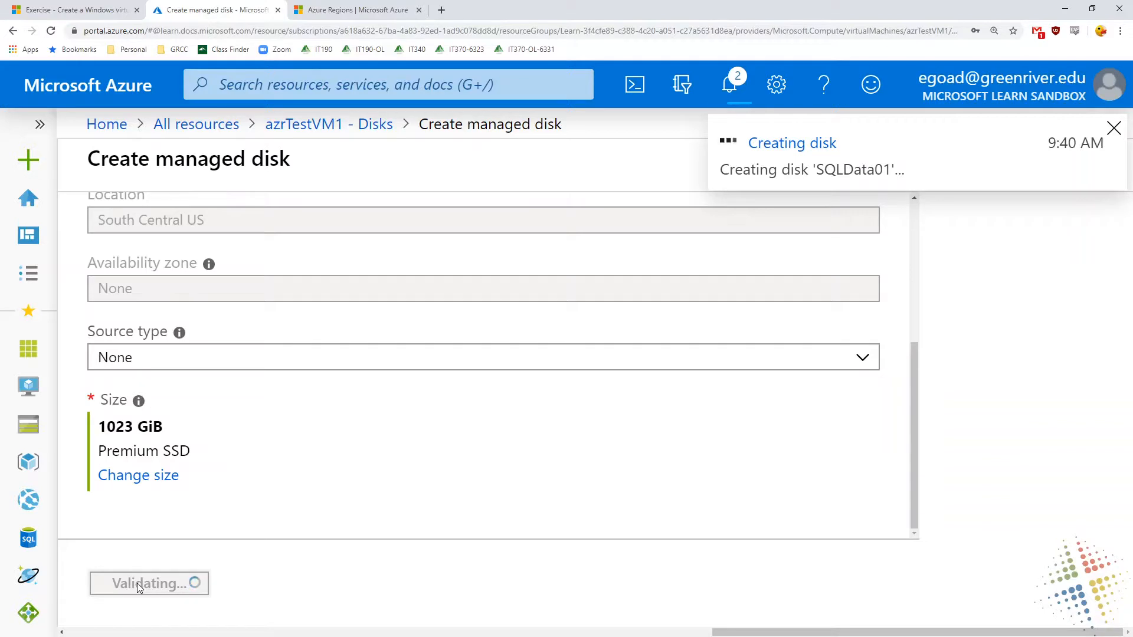
mouse_move(225, 420)
left_mouse_down()
mouse_move(236, 462)
mouse_move(135, 391)
left_mouse_up()
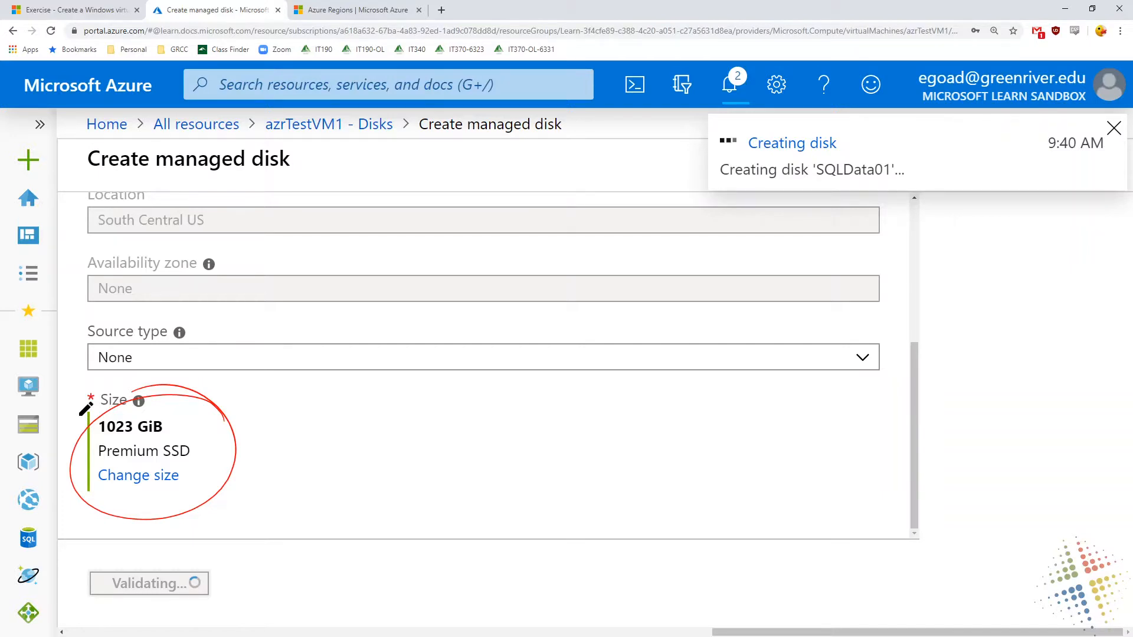
left_click_drag(293, 434, 275, 473)
left_click_drag(267, 449, 307, 471)
mouse_move(319, 420)
left_mouse_down()
mouse_move(354, 452)
mouse_move(469, 430)
left_mouse_up()
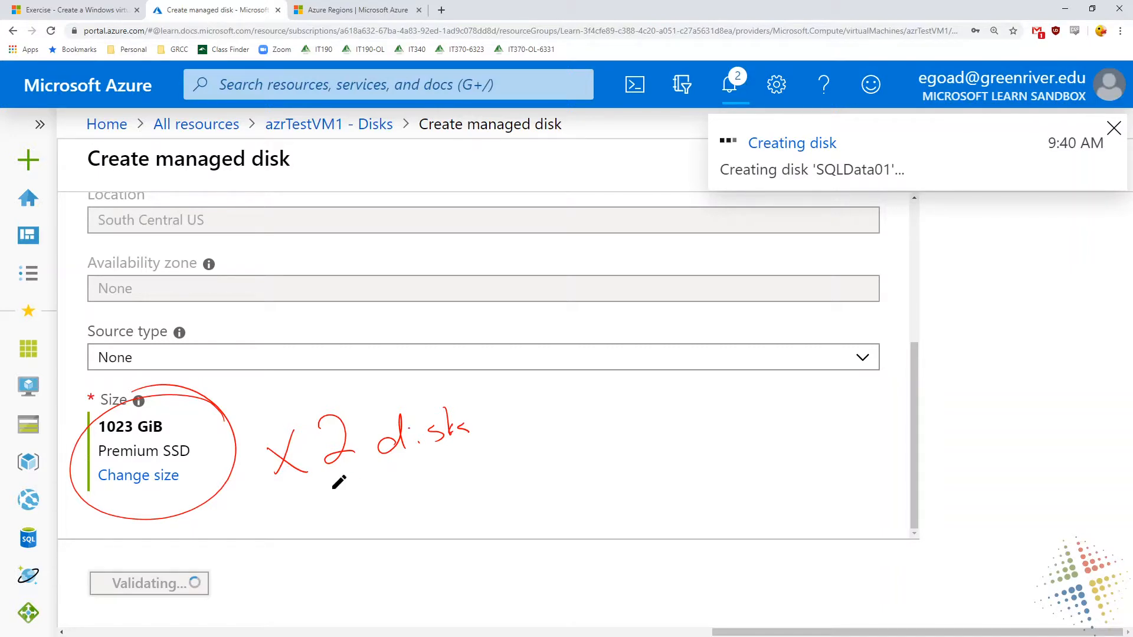
mouse_move(318, 488)
left_mouse_down()
mouse_move(338, 478)
mouse_move(330, 510)
left_mouse_up()
mouse_move(319, 521)
left_mouse_down()
mouse_move(370, 479)
mouse_move(373, 490)
left_mouse_up()
mouse_move(382, 466)
left_mouse_down()
mouse_move(384, 501)
mouse_move(390, 480)
left_mouse_up()
left_click_drag(420, 461, 397, 490)
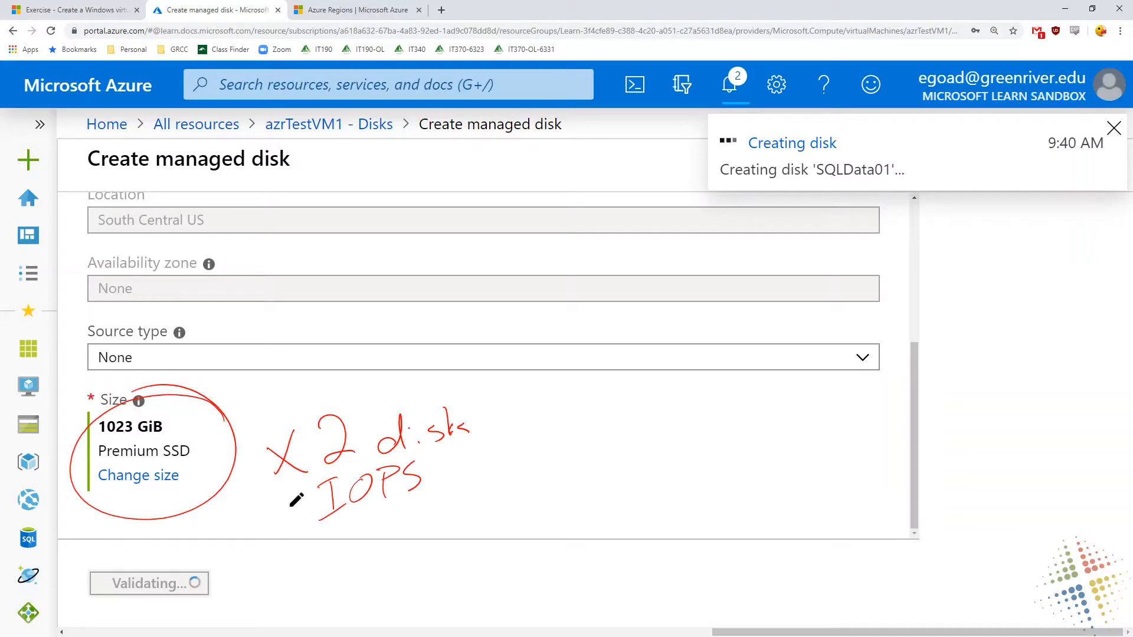
mouse_move(266, 525)
left_mouse_down()
mouse_move(314, 509)
mouse_move(295, 523)
left_mouse_up()
key("Escape")
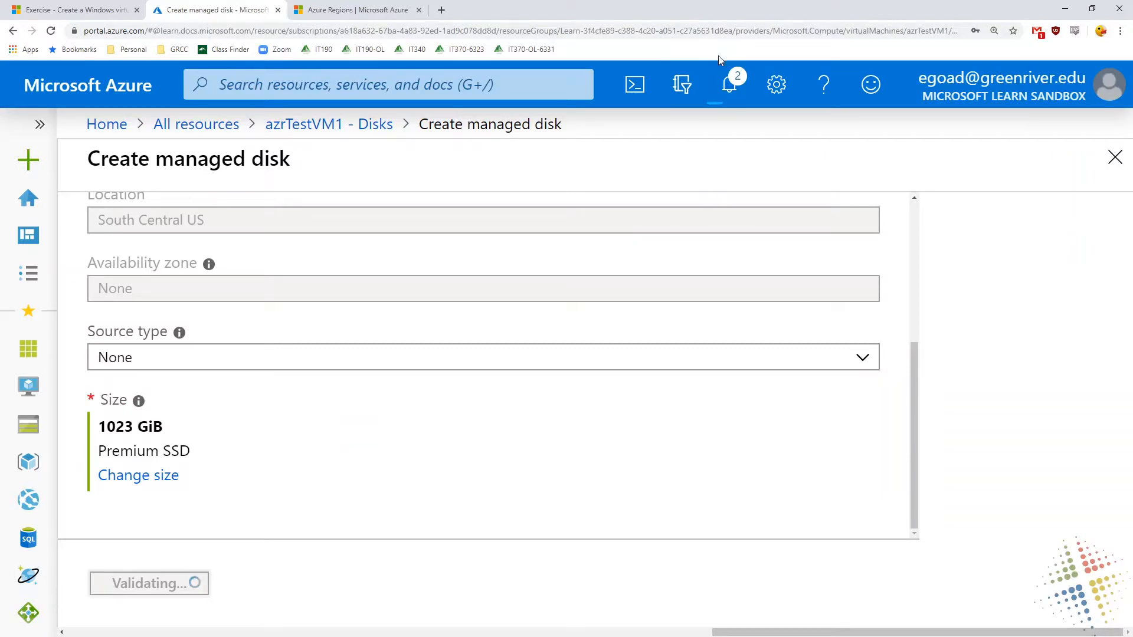
Check the portal notifications for the disk creation status, then close them
left_click(731, 84)
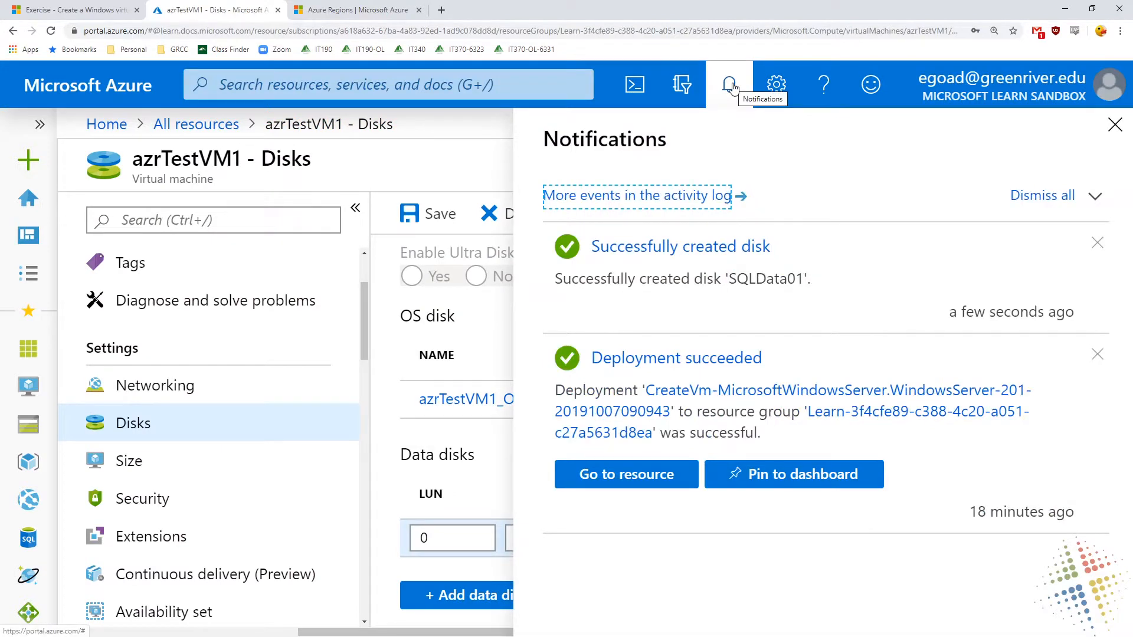
left_click(465, 177)
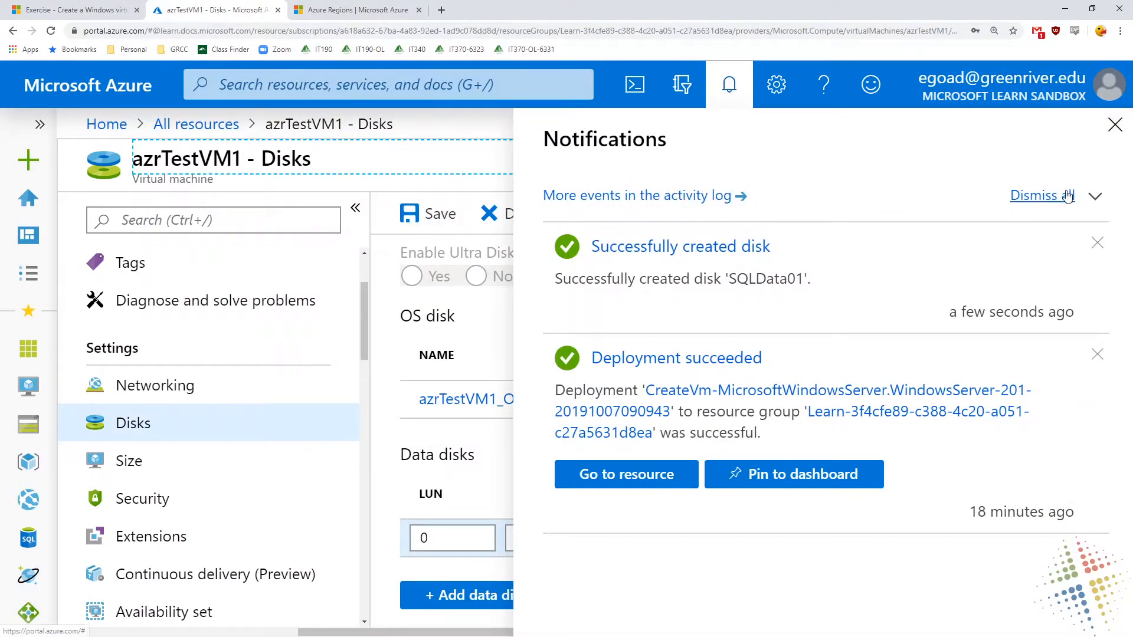
left_click(1120, 133)
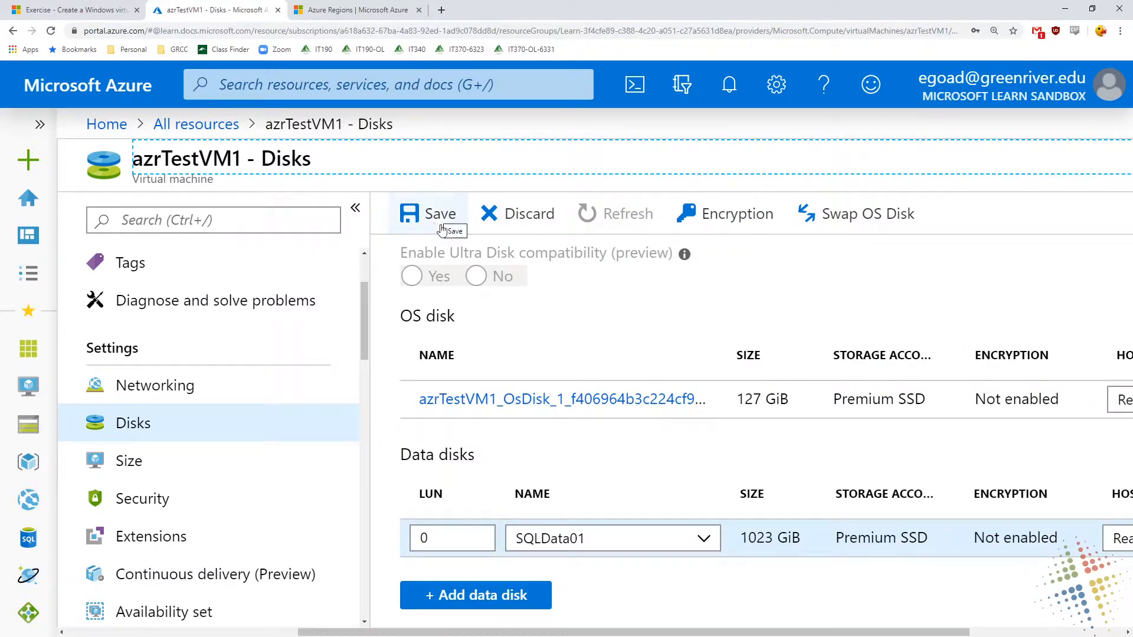
Review the host caching options for SQLData01, keep Read-only, and save the VM's disk configuration
left_click_drag(553, 634, 706, 634)
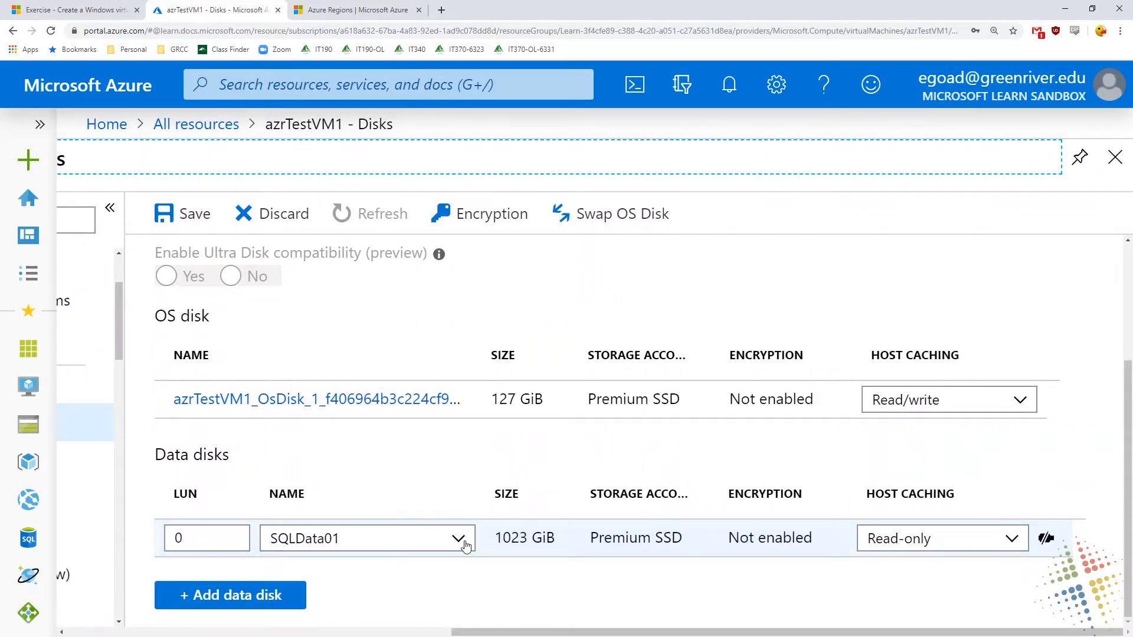
left_click(1011, 540)
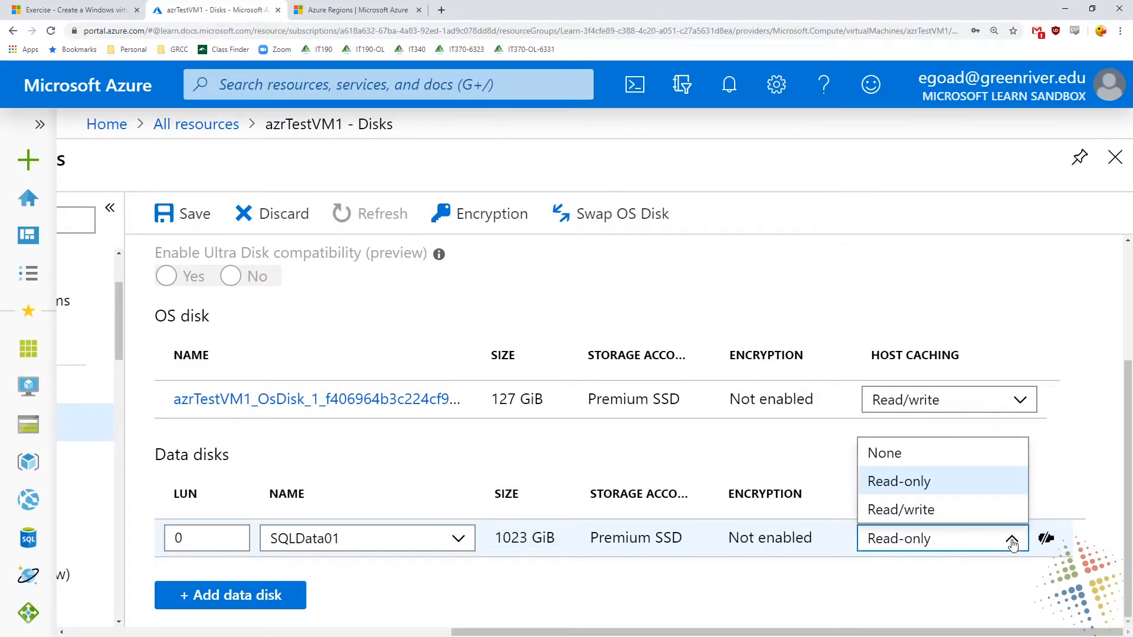
left_click(986, 572)
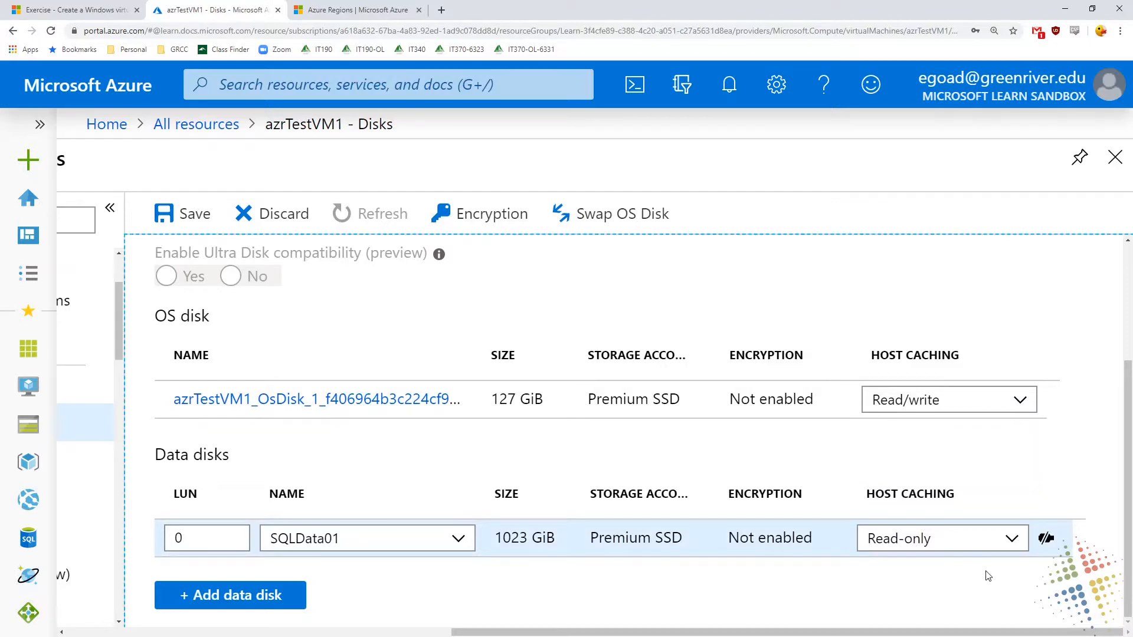
left_click(164, 220)
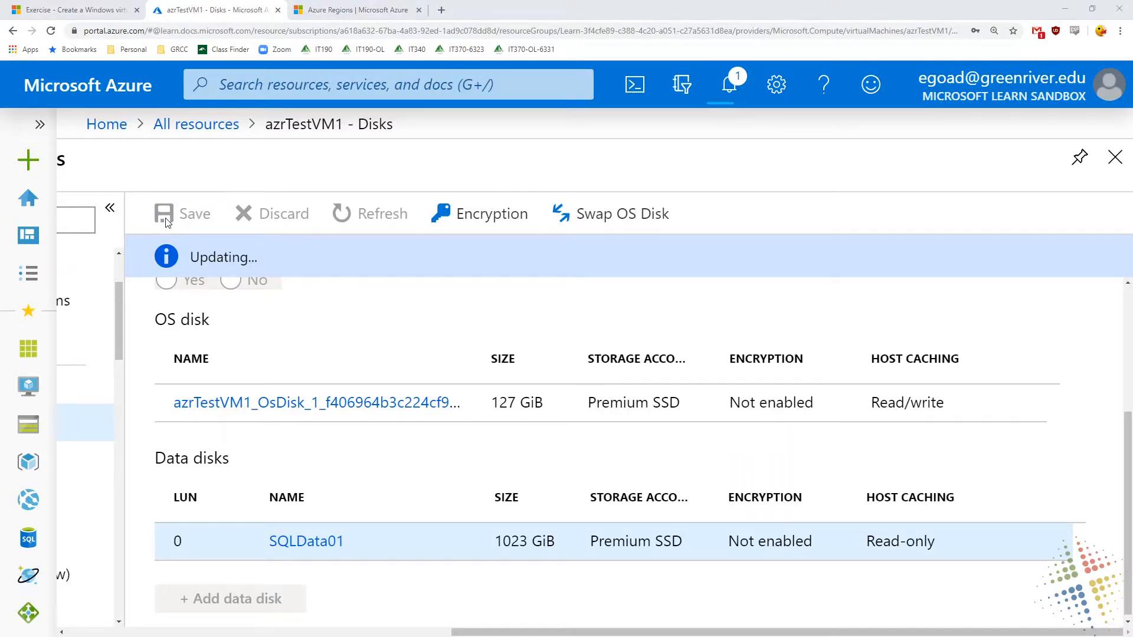
Switch to the Remote Desktop session in full screen and open the Disks page of File and Storage Services in Server Manager
key("alt+Tab")
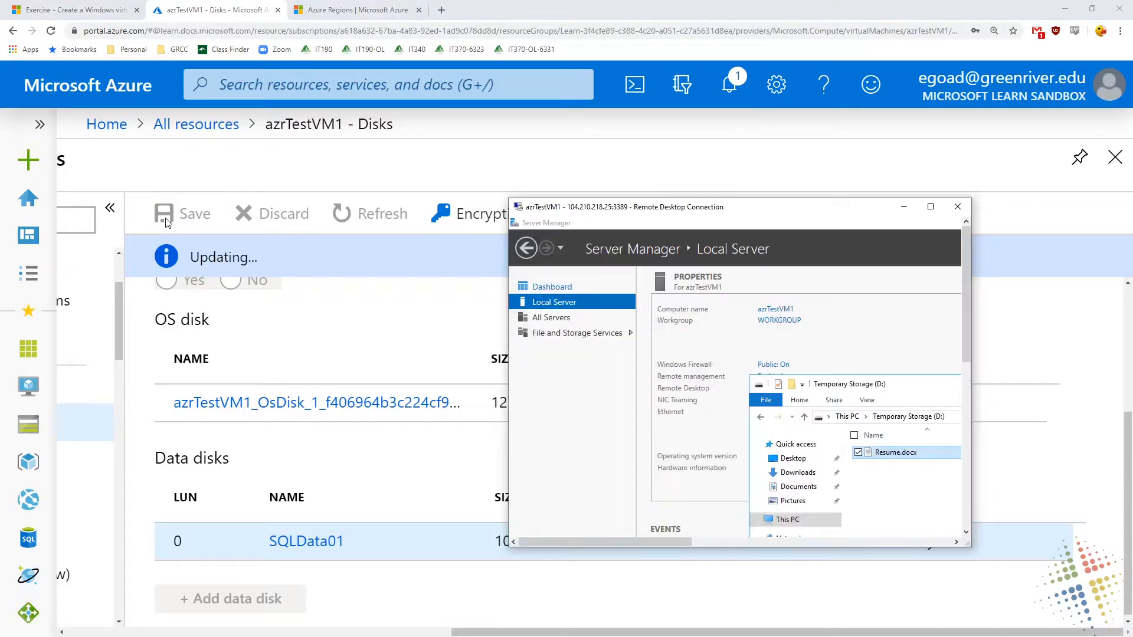
double_click(751, 210)
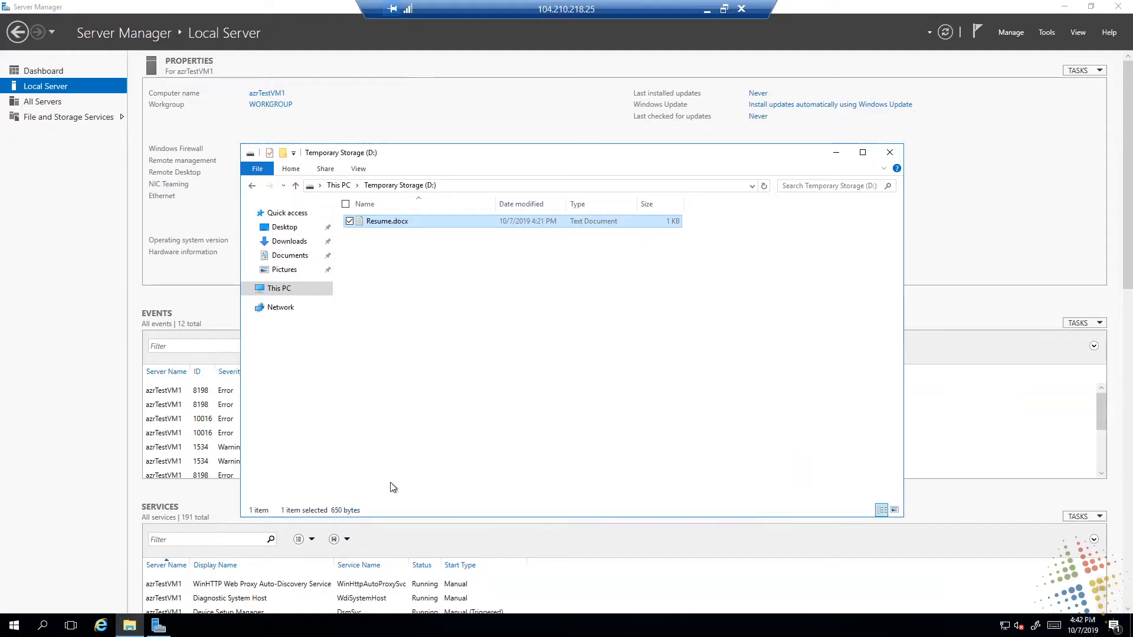
left_click(90, 243)
left_click(70, 117)
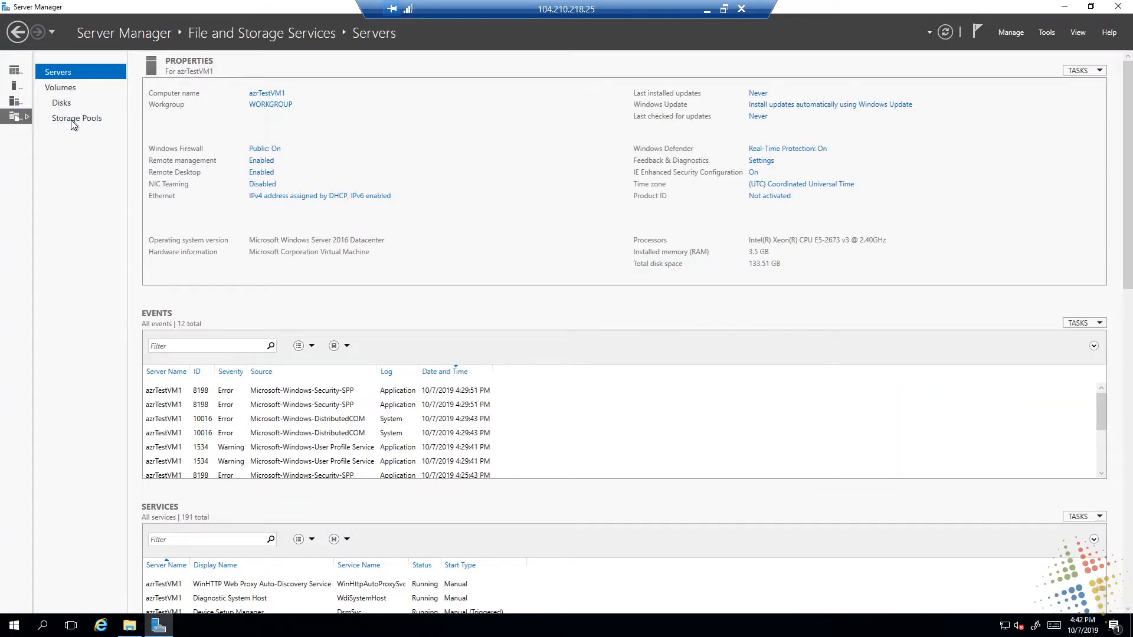
left_click(59, 104)
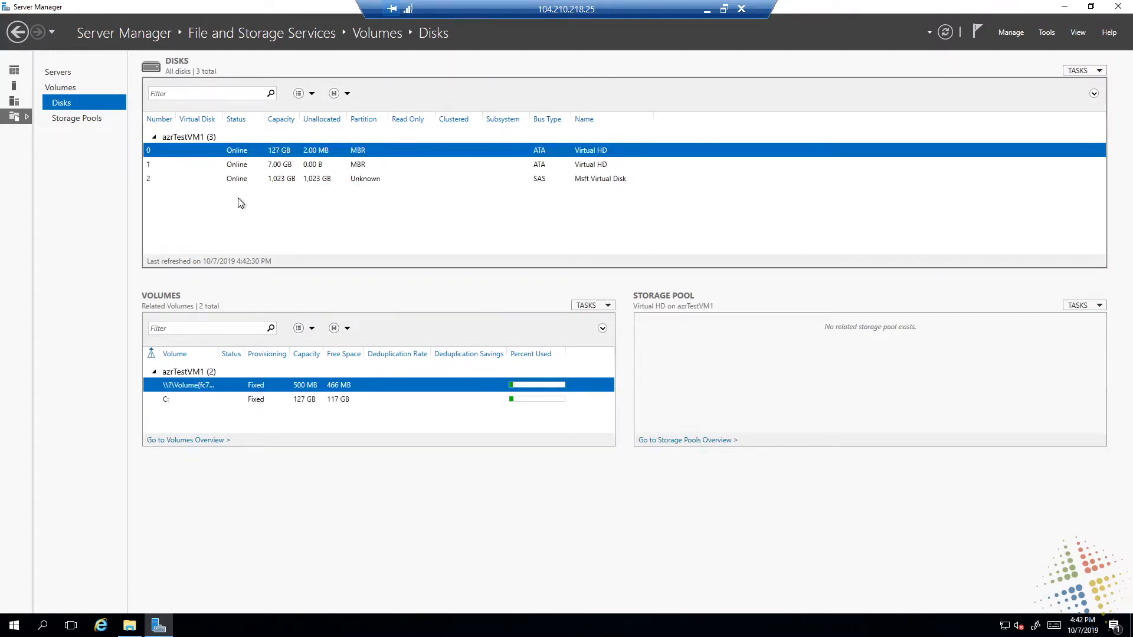
Start a new volume on the 1,023 GB disk 2 of azrTestVM1 and agree to initialize it as GPT
left_click(382, 180)
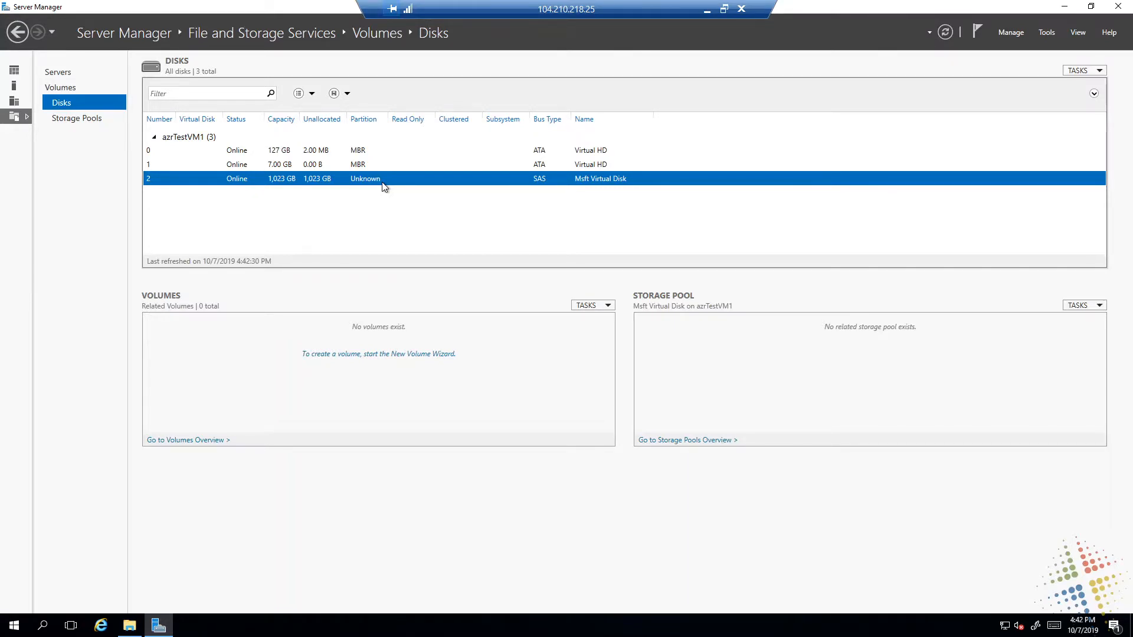
right_click(382, 184)
left_click(342, 189)
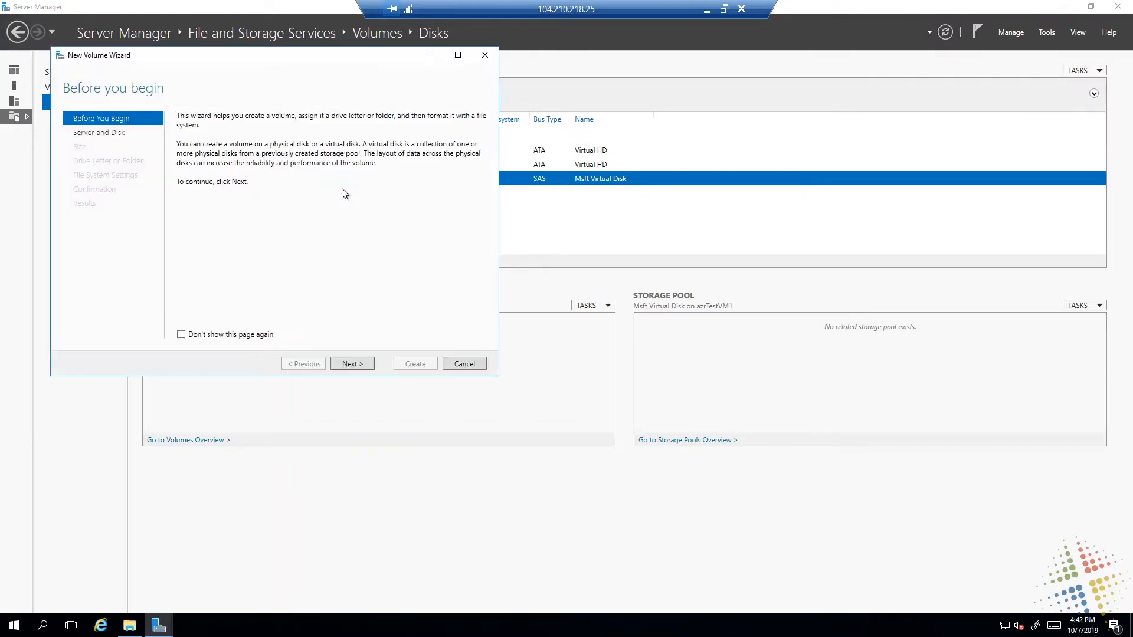
left_click(352, 364)
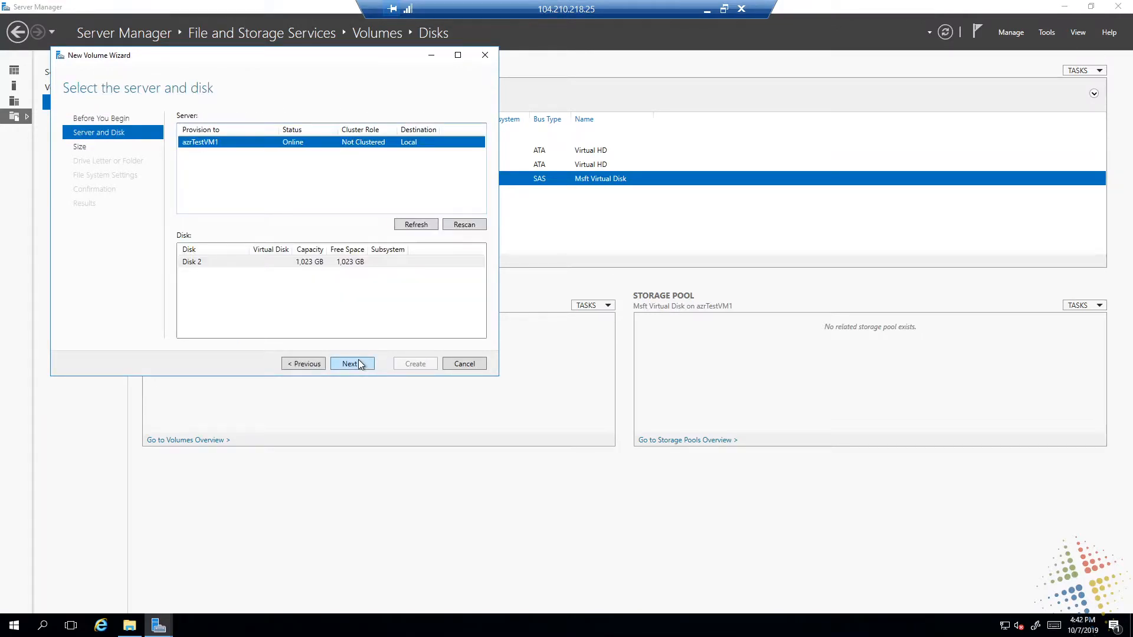
left_click(352, 363)
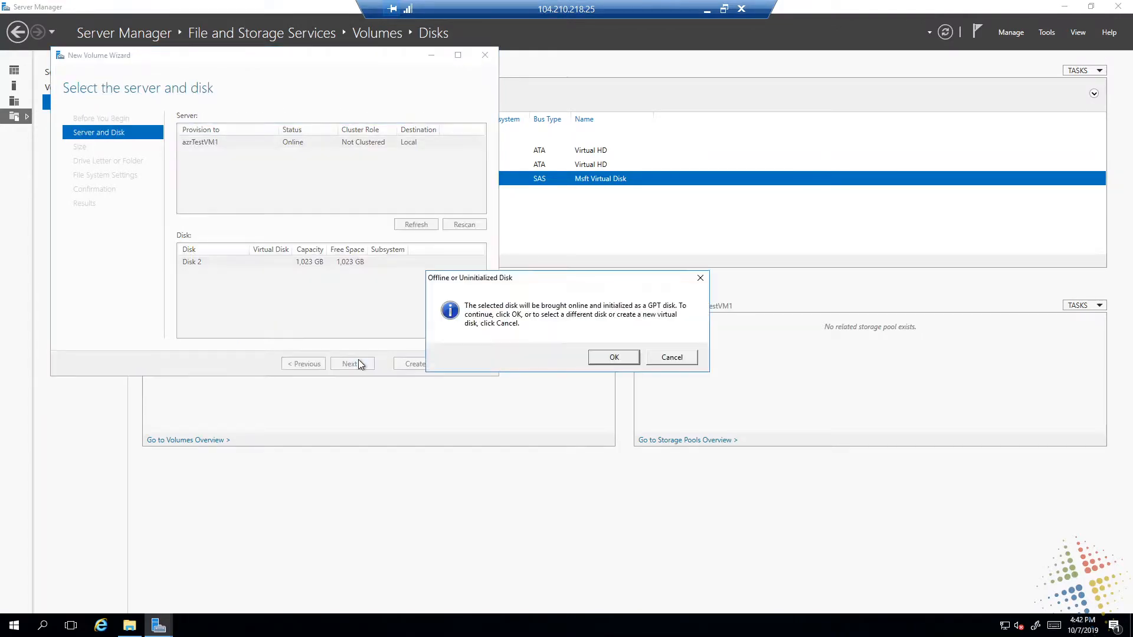
left_click(615, 358)
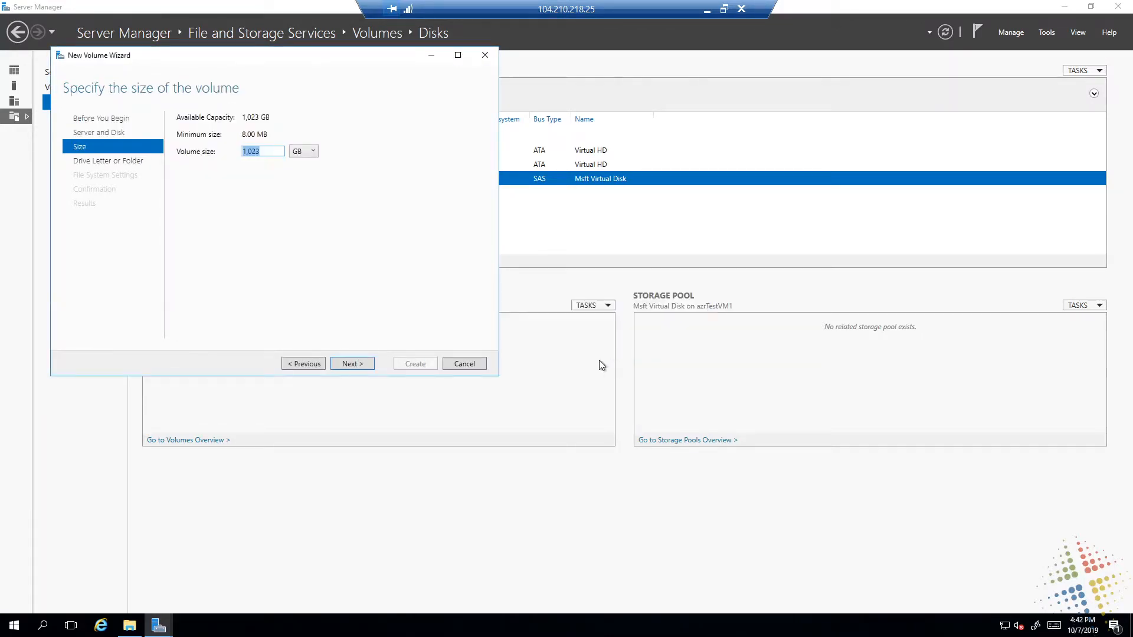
Create the 1,023 GB NTFS volume with drive letter F and the label New Volume
left_click(365, 365)
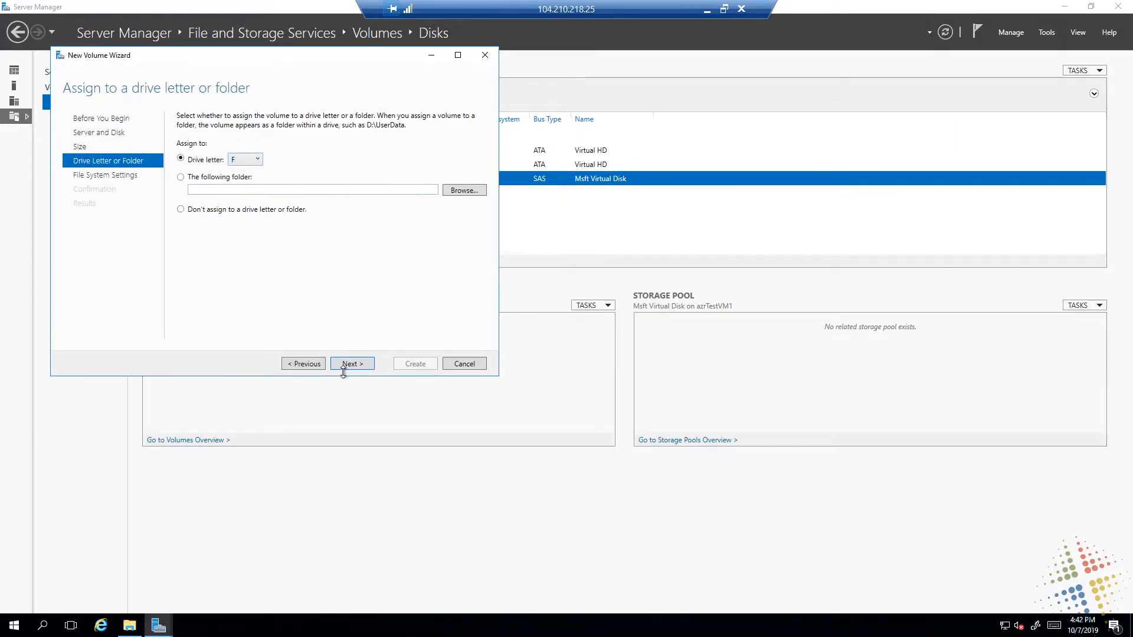
left_click(345, 366)
left_click(344, 365)
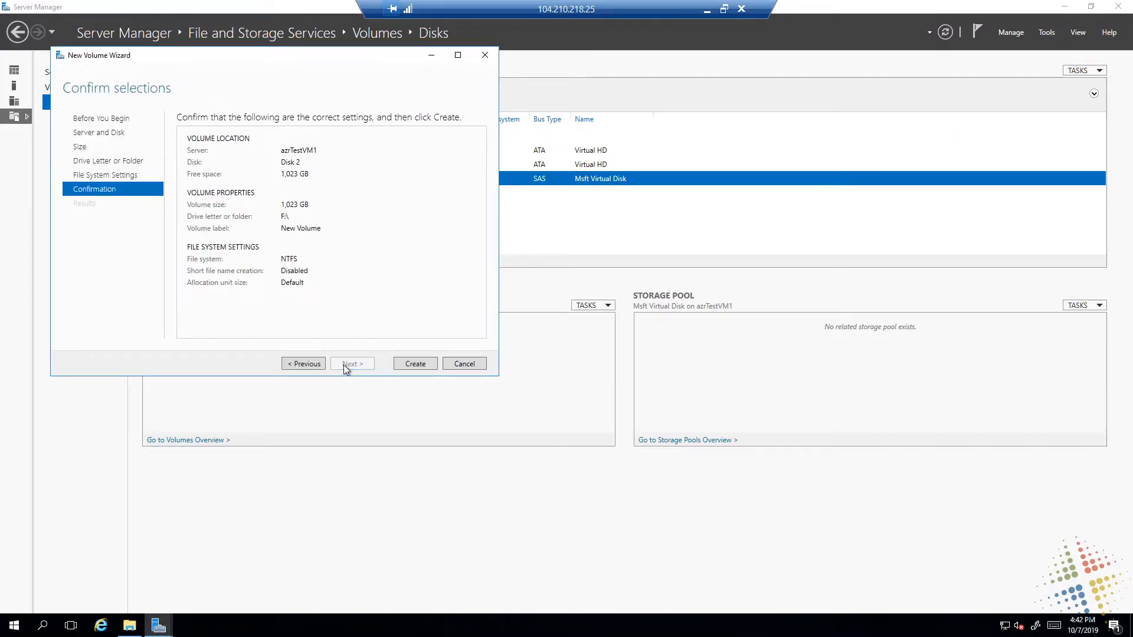
left_click(424, 364)
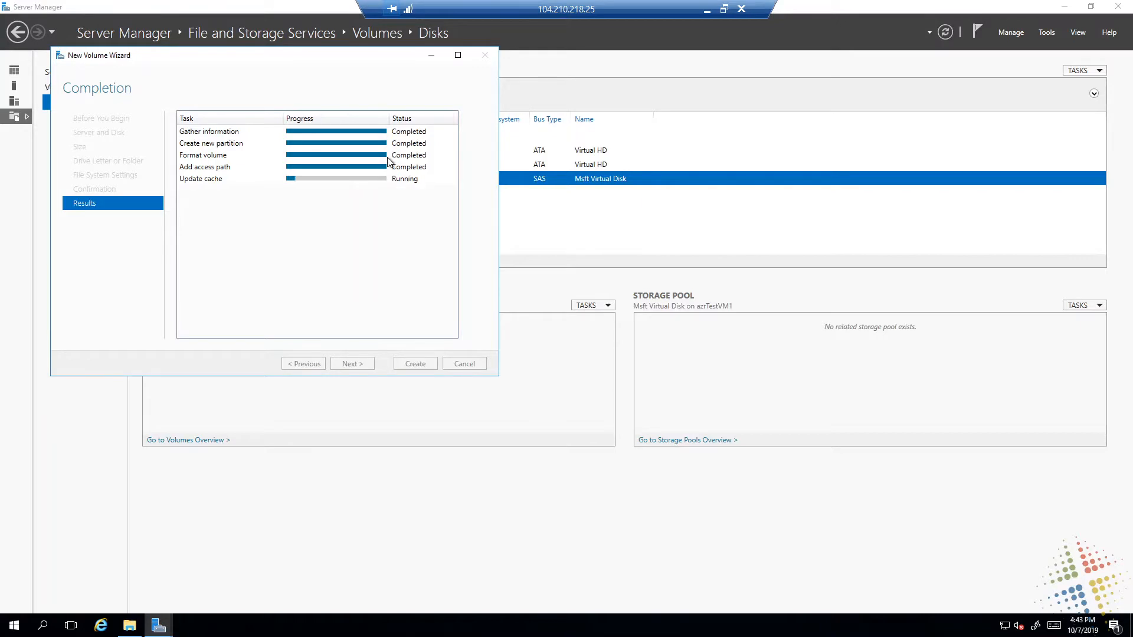
Close the finished volume wizard and rename drive F to SqlData01 in File Explorer's This PC view
left_click(413, 364)
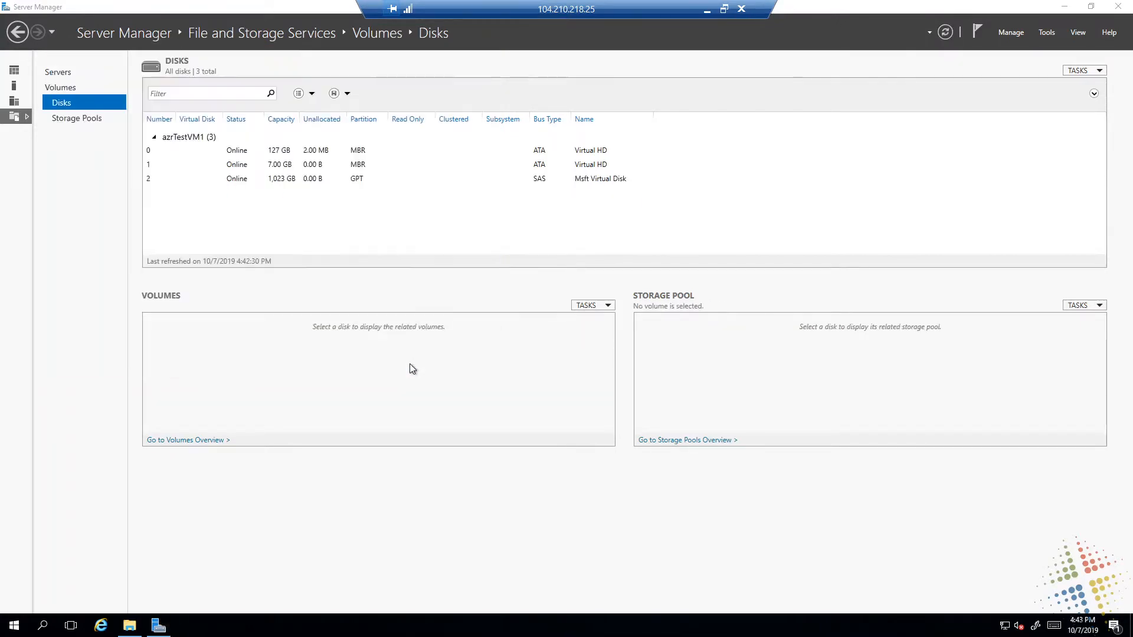
left_click(131, 625)
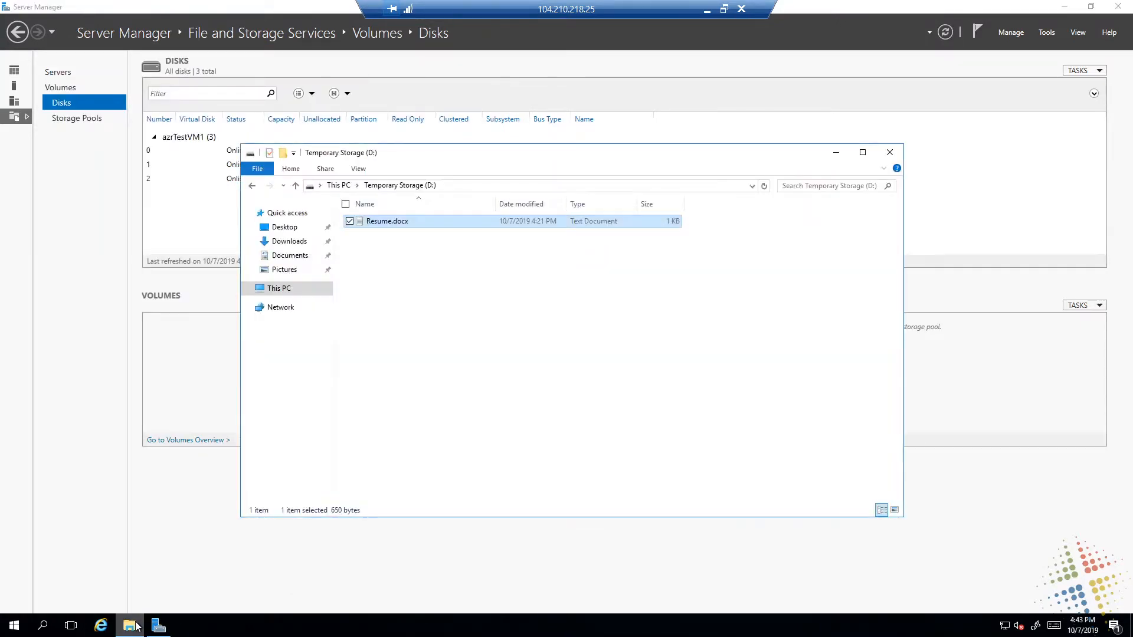
left_click(271, 289)
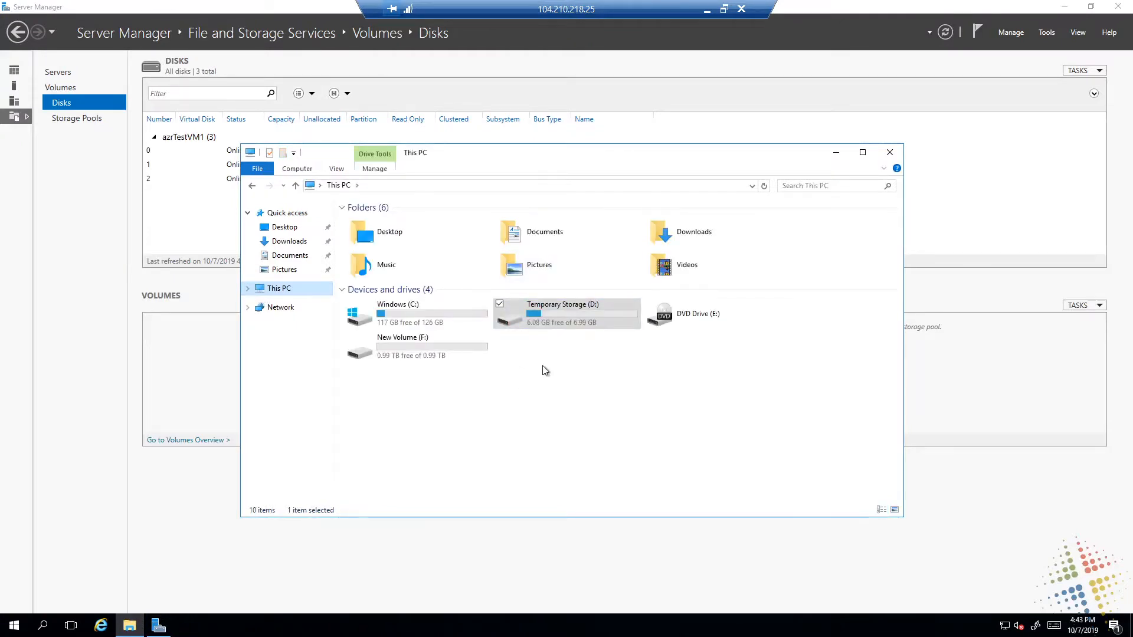
left_click(437, 348)
key("F2")
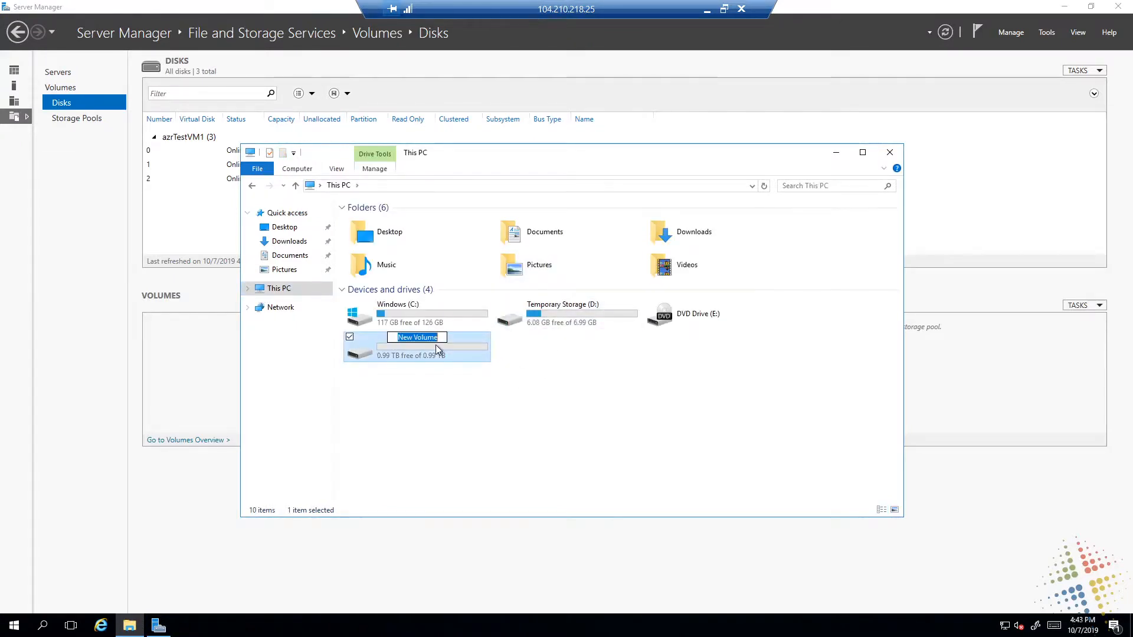
key("BackSpace")
type("SqlData01")
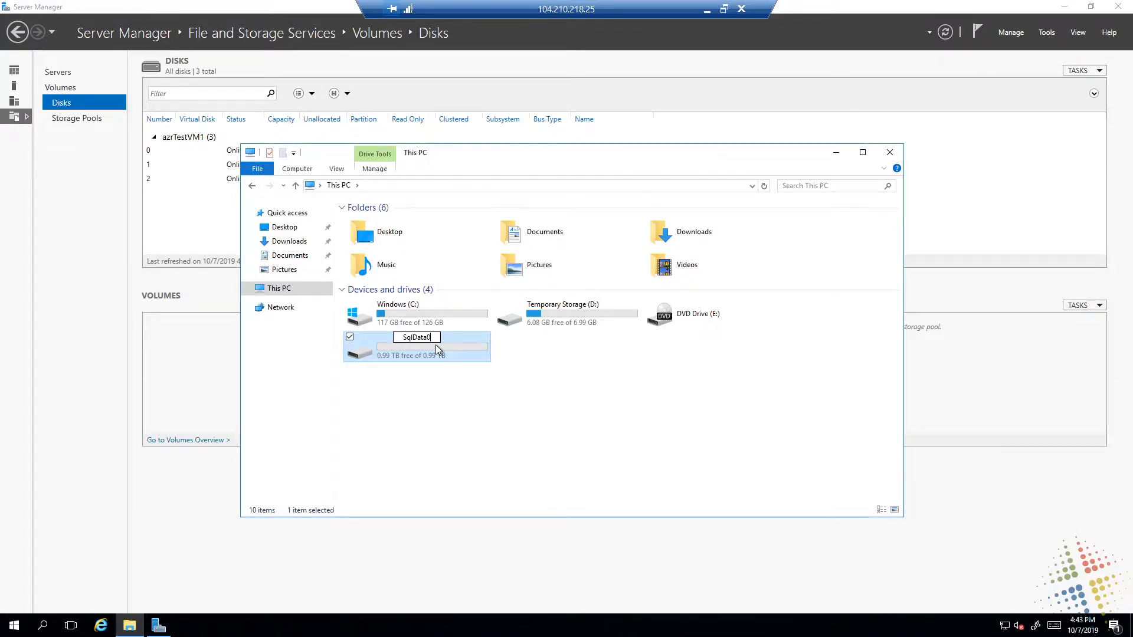
key("Return")
left_click(616, 376)
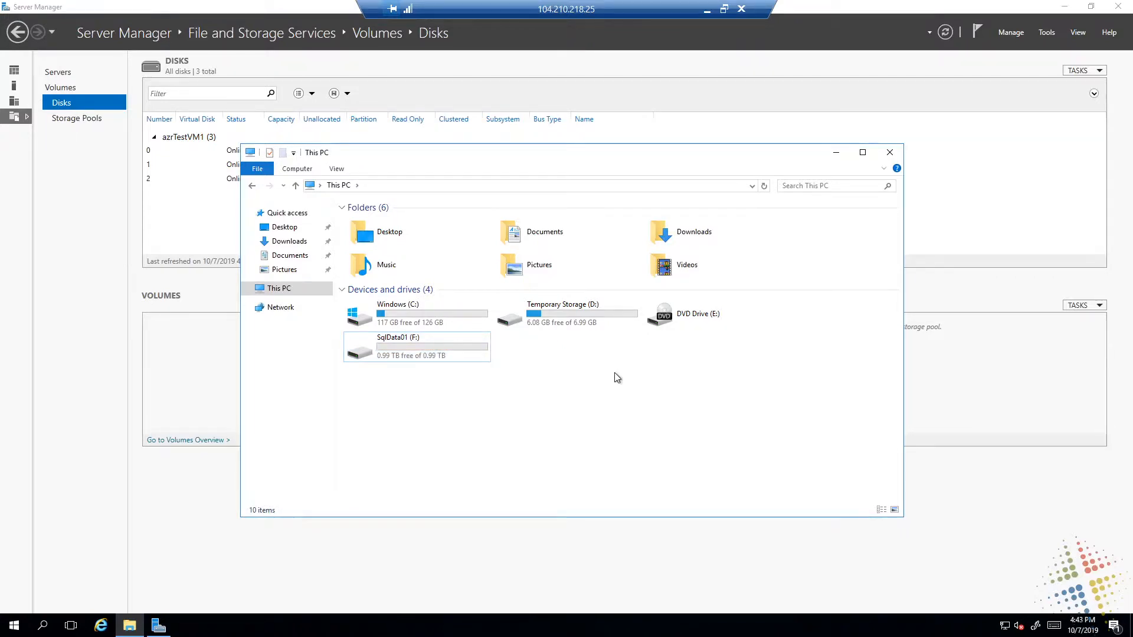
Annotate drive F on screen with an arrow and the handwritten notes GB capacity, IOPS and Separates Data
key("ctrl+F1")
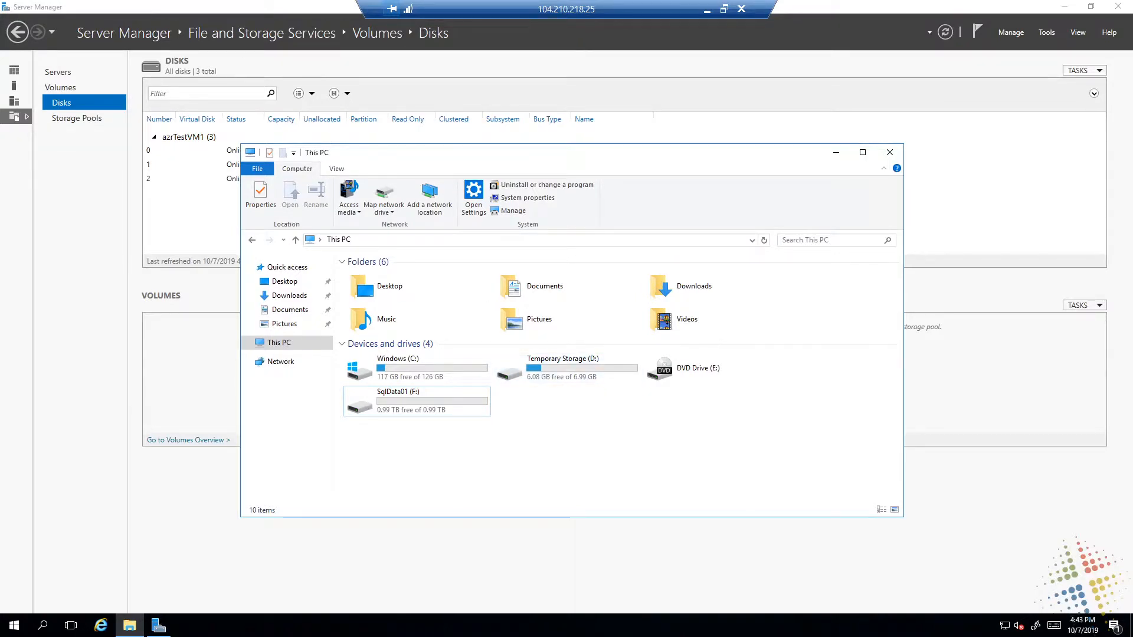
mouse_move(495, 410)
left_mouse_down()
mouse_move(560, 413)
mouse_move(512, 421)
left_mouse_up()
mouse_move(575, 403)
left_mouse_down()
mouse_move(571, 425)
mouse_move(597, 428)
mouse_move(742, 415)
left_mouse_up()
left_click_drag(750, 404, 741, 429)
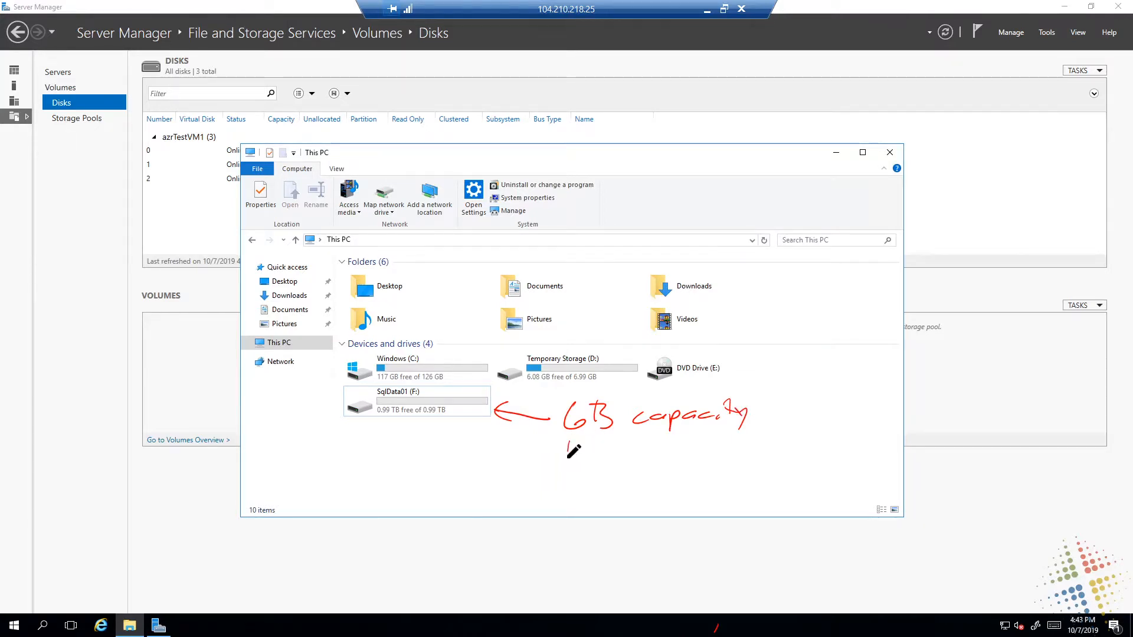
mouse_move(564, 441)
left_mouse_down()
mouse_move(583, 470)
mouse_move(609, 440)
mouse_move(626, 454)
left_mouse_up()
left_click_drag(652, 444, 640, 463)
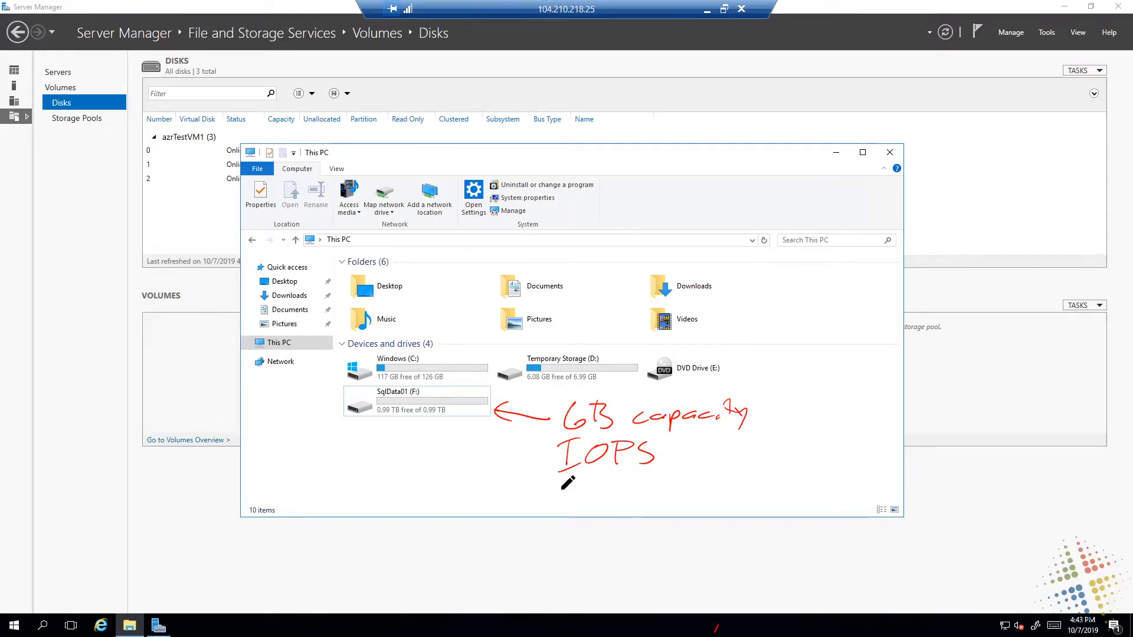
mouse_move(576, 483)
left_mouse_down()
mouse_move(560, 503)
mouse_move(674, 488)
mouse_move(706, 499)
mouse_move(752, 484)
mouse_move(794, 495)
left_mouse_up()
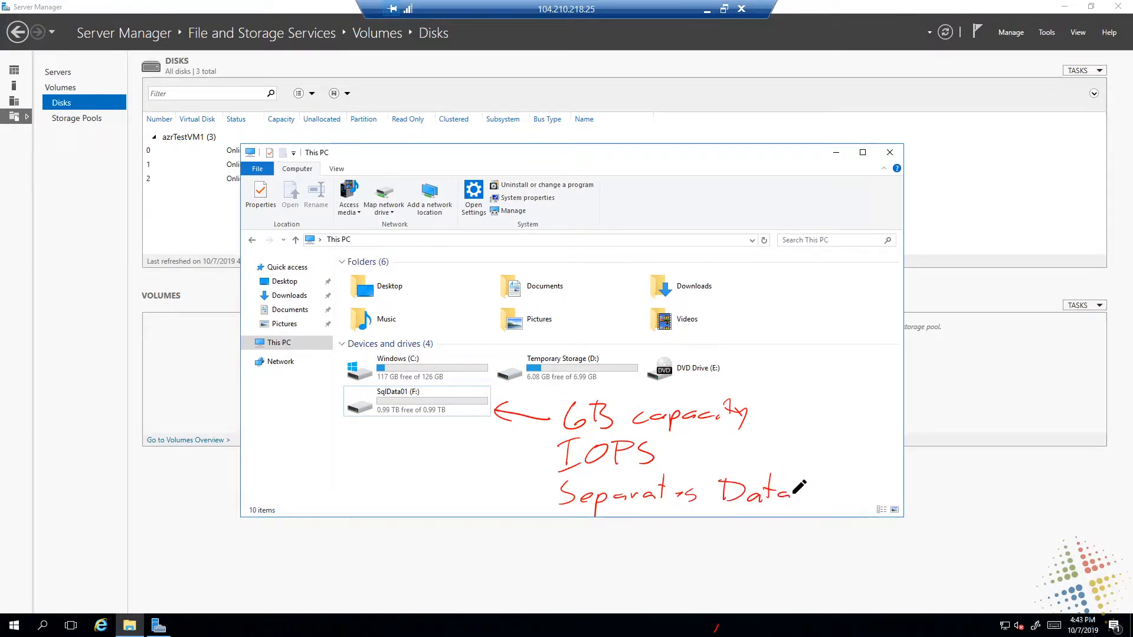
Draw an arrow labelled DB to drive C, circle the drive's free space, and clear all annotations
left_click_drag(437, 358, 548, 253)
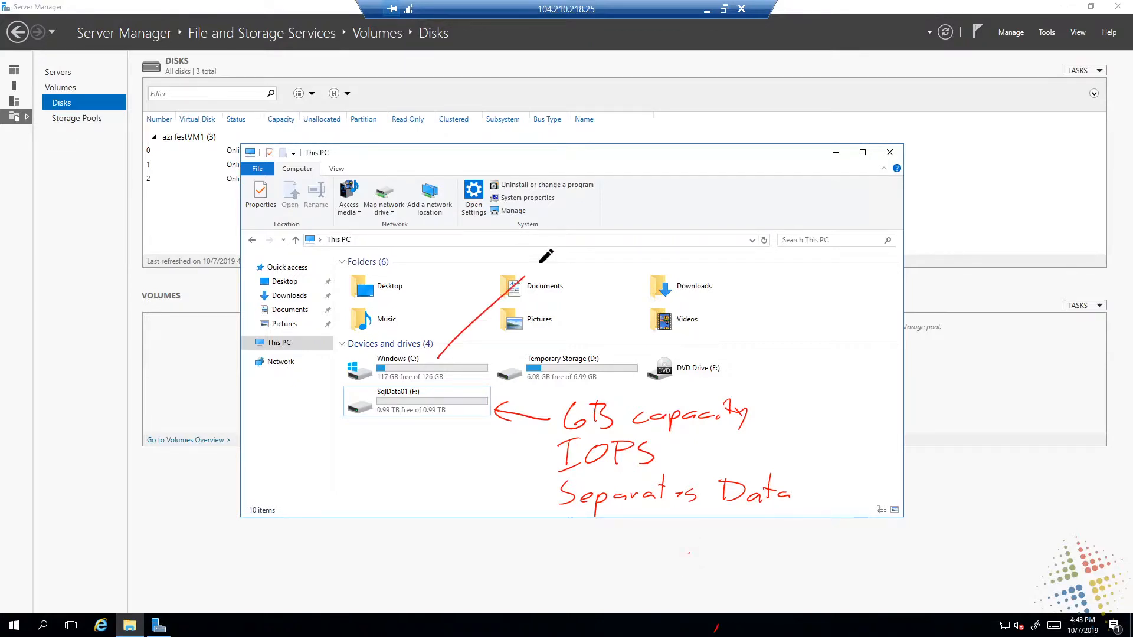
left_click_drag(447, 342, 464, 351)
mouse_move(553, 231)
left_mouse_down()
mouse_move(564, 240)
mouse_move(618, 226)
mouse_move(599, 240)
left_mouse_up()
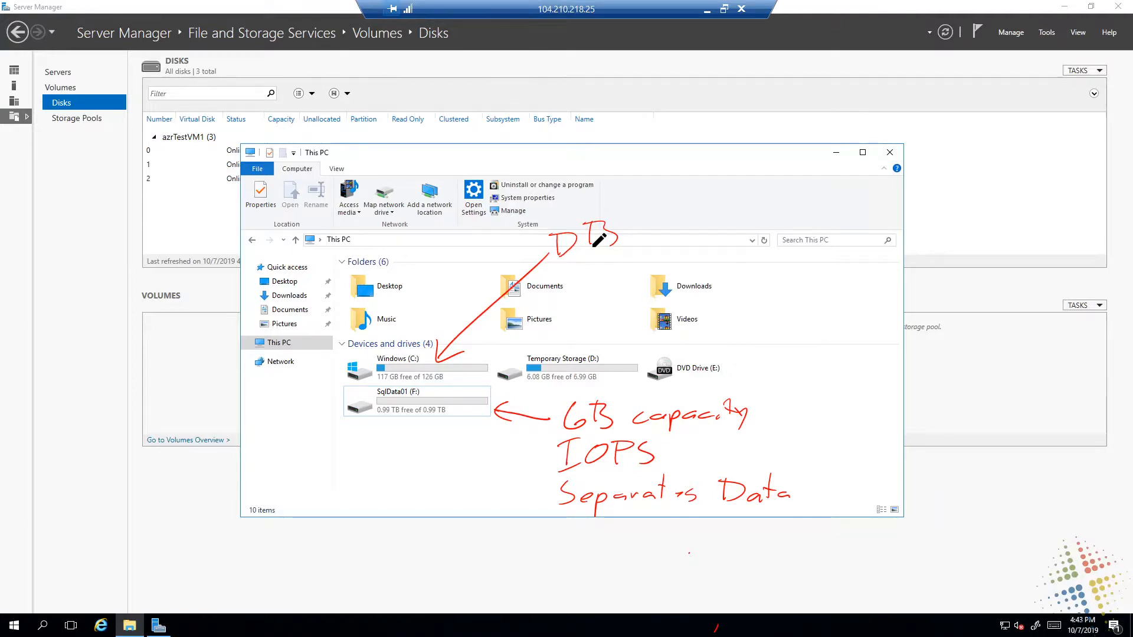
mouse_move(448, 365)
left_mouse_down()
mouse_move(379, 382)
mouse_move(374, 366)
left_mouse_up()
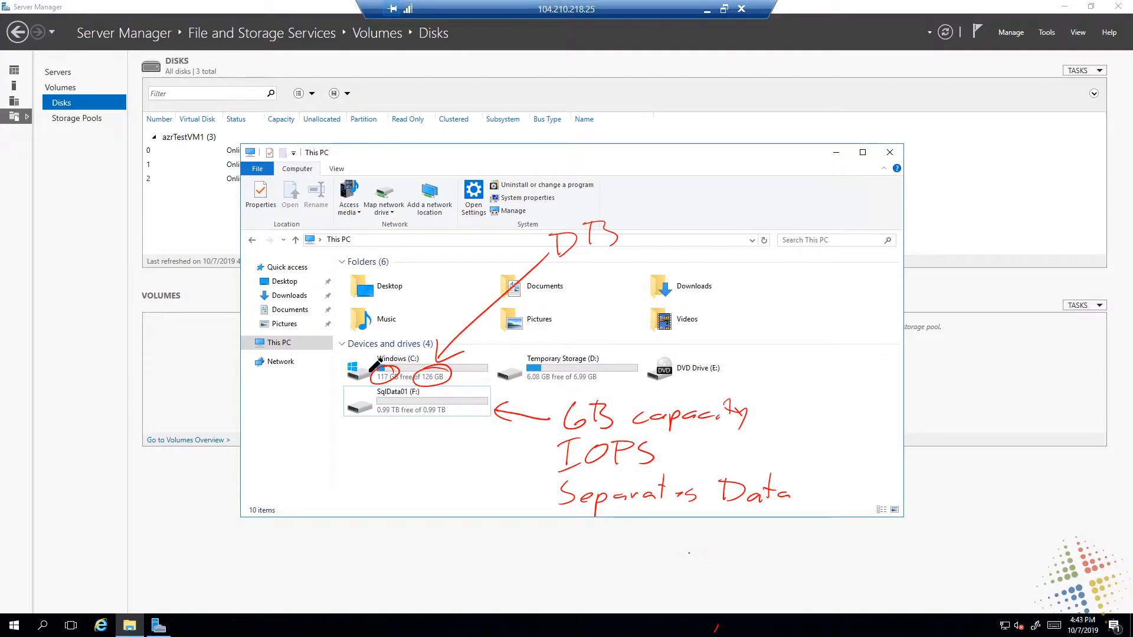
key("ctrl+z")
key("ctrl+z")
left_click_drag(395, 371, 384, 370)
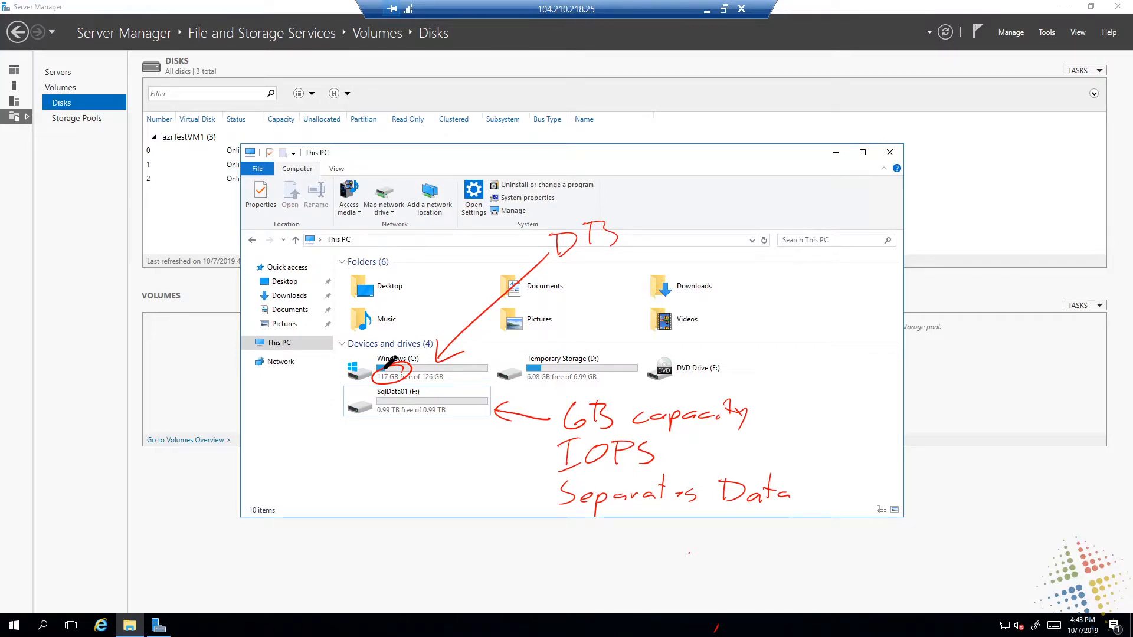
key("Escape")
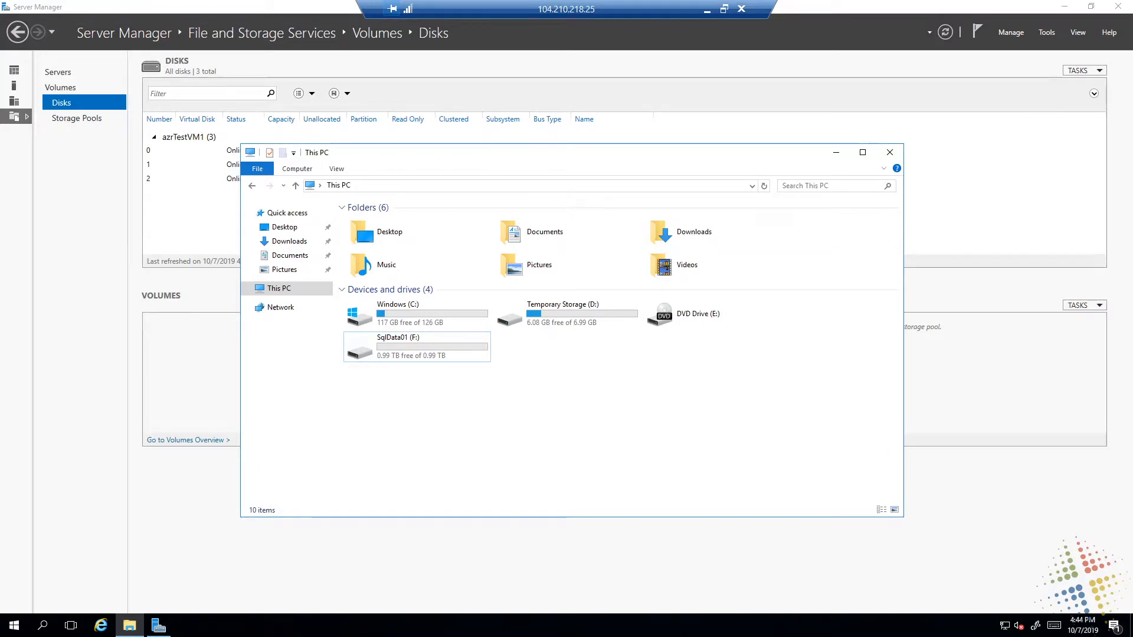
Annotate drive F with an arrow labelled DATA and drive C with an arrow labelled OS, and scribble over drive C
left_click_drag(501, 351, 590, 399)
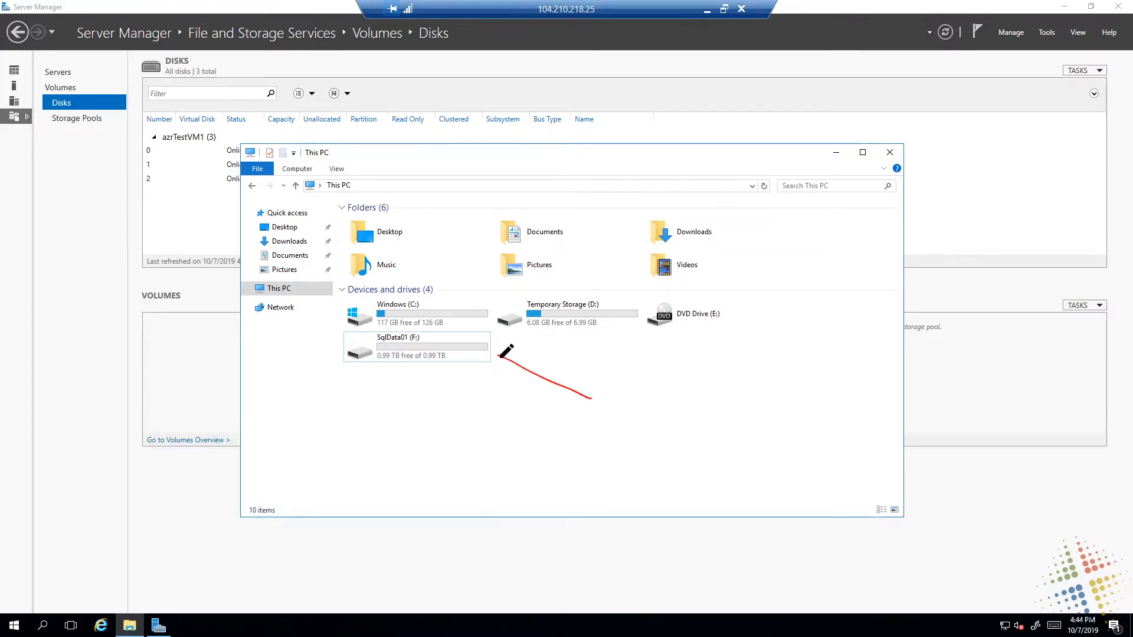
left_click_drag(498, 370, 526, 356)
mouse_move(610, 395)
left_mouse_down()
mouse_move(610, 420)
mouse_move(670, 423)
mouse_move(681, 392)
left_mouse_up()
left_click_drag(676, 424, 705, 420)
mouse_move(504, 264)
left_mouse_down()
mouse_move(445, 311)
mouse_move(475, 298)
left_mouse_up()
left_click_drag(550, 236, 553, 253)
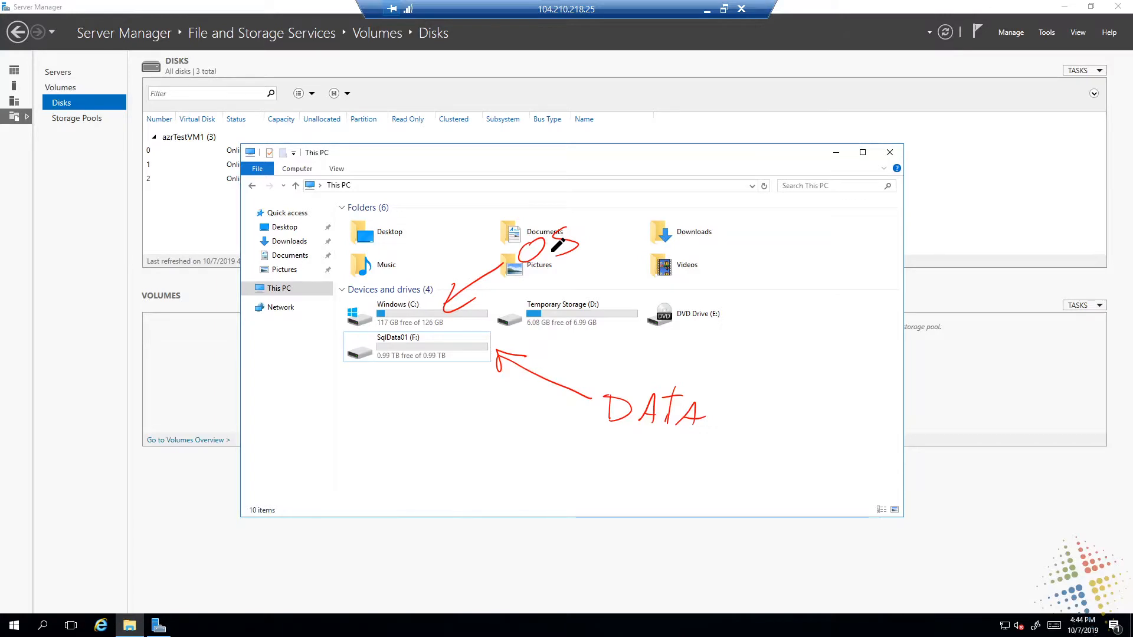
mouse_move(352, 316)
left_mouse_down()
mouse_move(348, 298)
mouse_move(441, 312)
mouse_move(487, 302)
mouse_move(479, 318)
left_mouse_up()
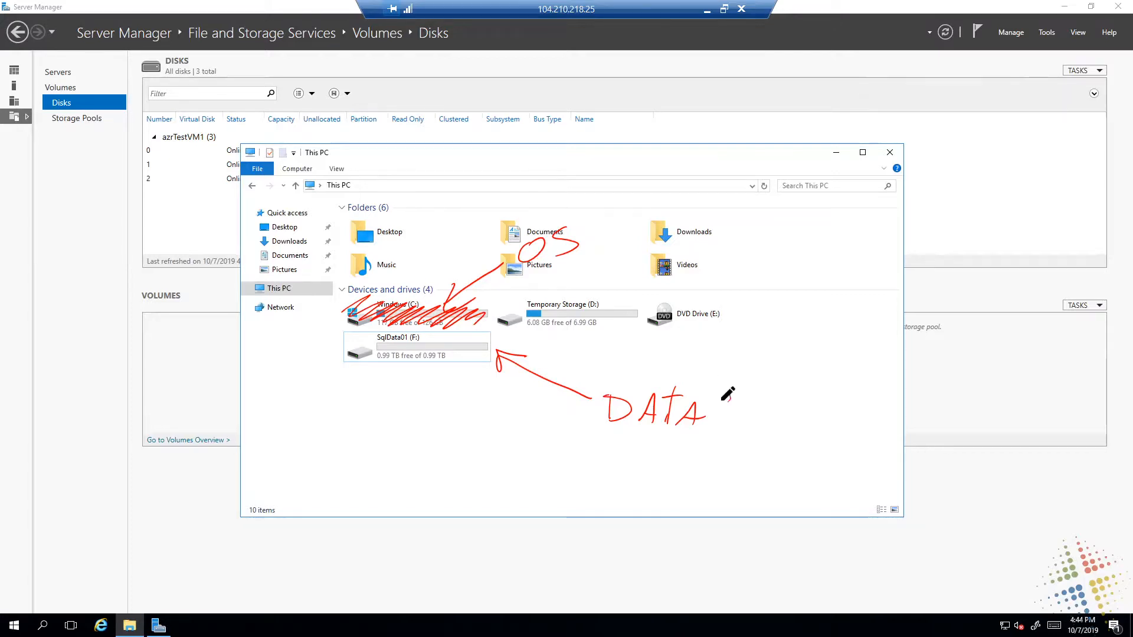
mouse_move(726, 391)
left_mouse_down()
mouse_move(677, 468)
mouse_move(731, 401)
mouse_move(806, 420)
left_mouse_up()
mouse_move(788, 415)
left_mouse_down()
mouse_move(797, 436)
mouse_move(826, 413)
mouse_move(873, 405)
mouse_move(913, 369)
mouse_move(933, 388)
left_mouse_up()
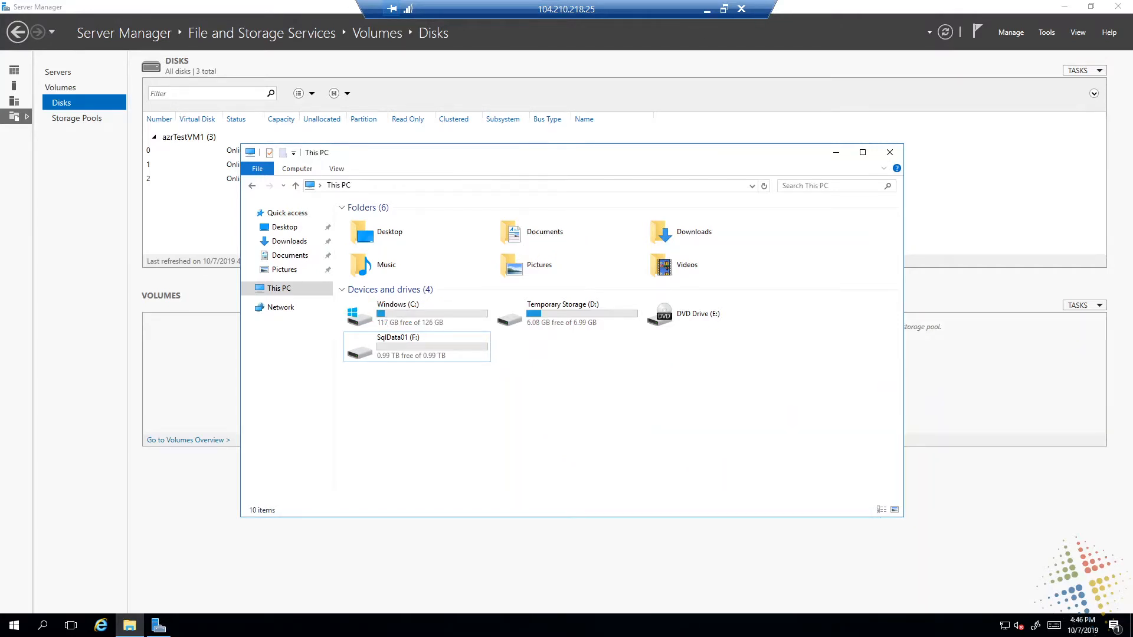
Leave the full-screen Remote Desktop session for the Azure portal and open the overview of azrTestVM1
double_click(641, 10)
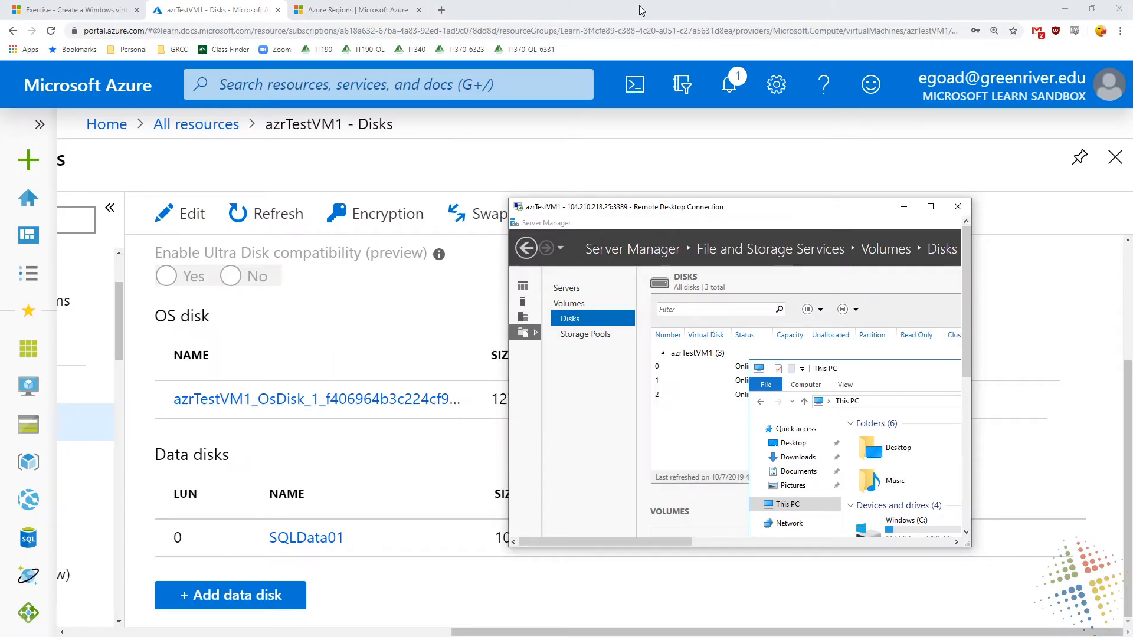
left_click(641, 10)
left_click_drag(470, 630, 84, 630)
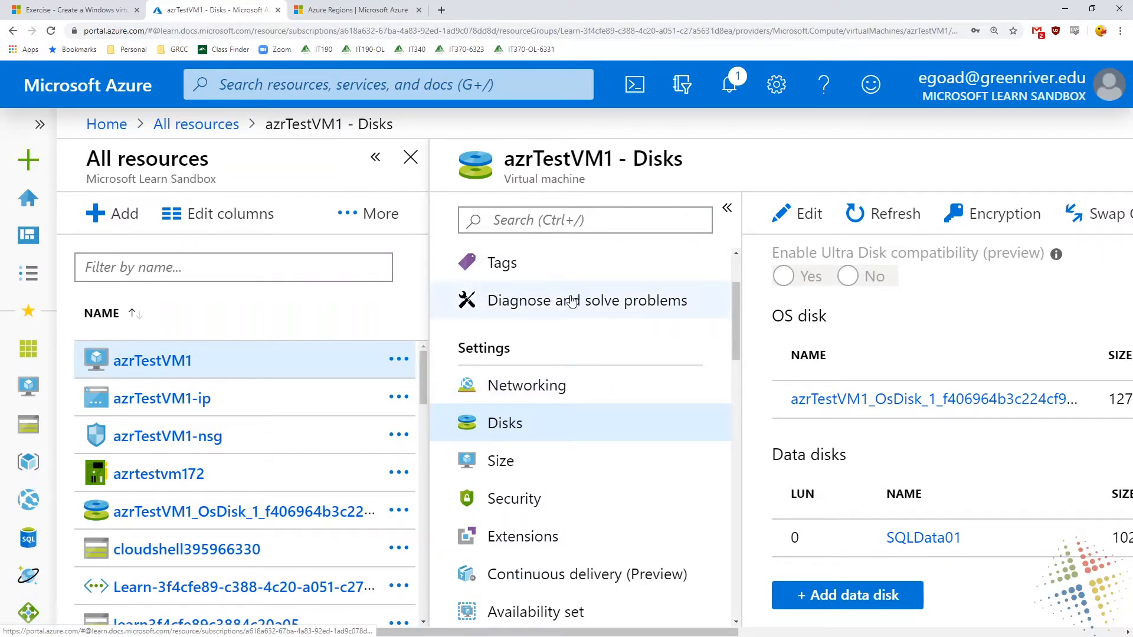
scroll(566, 313, "up", 2)
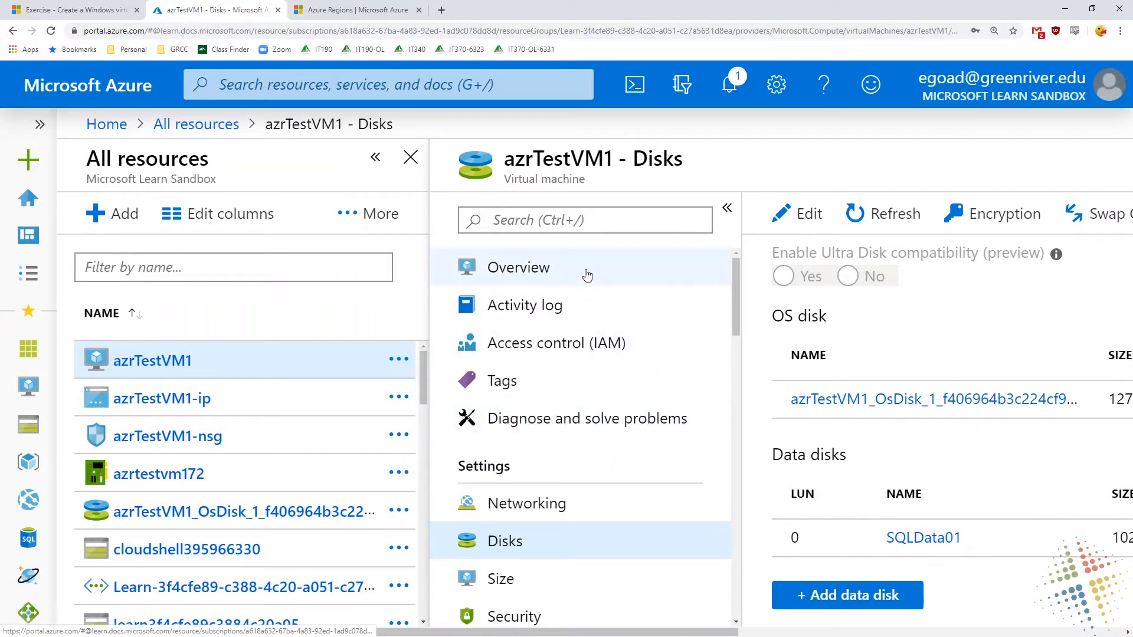
left_click(583, 273)
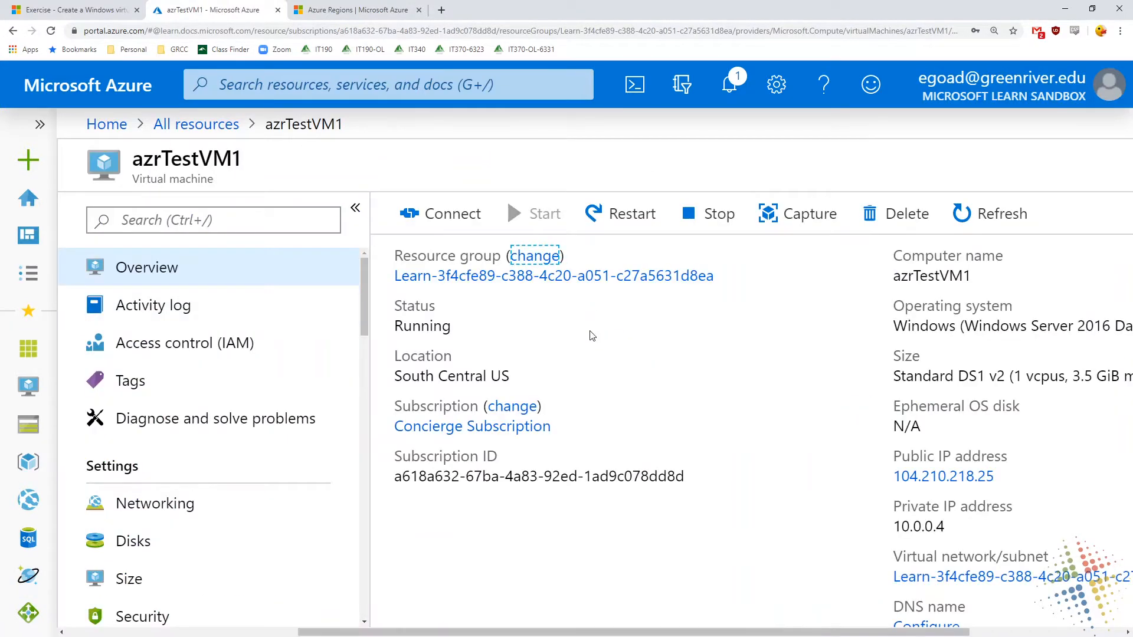
Examine the latest Create or Update Virtual Machine entry in azrTestVM1's activity log with its sub-events and statuses readable
left_click(155, 307)
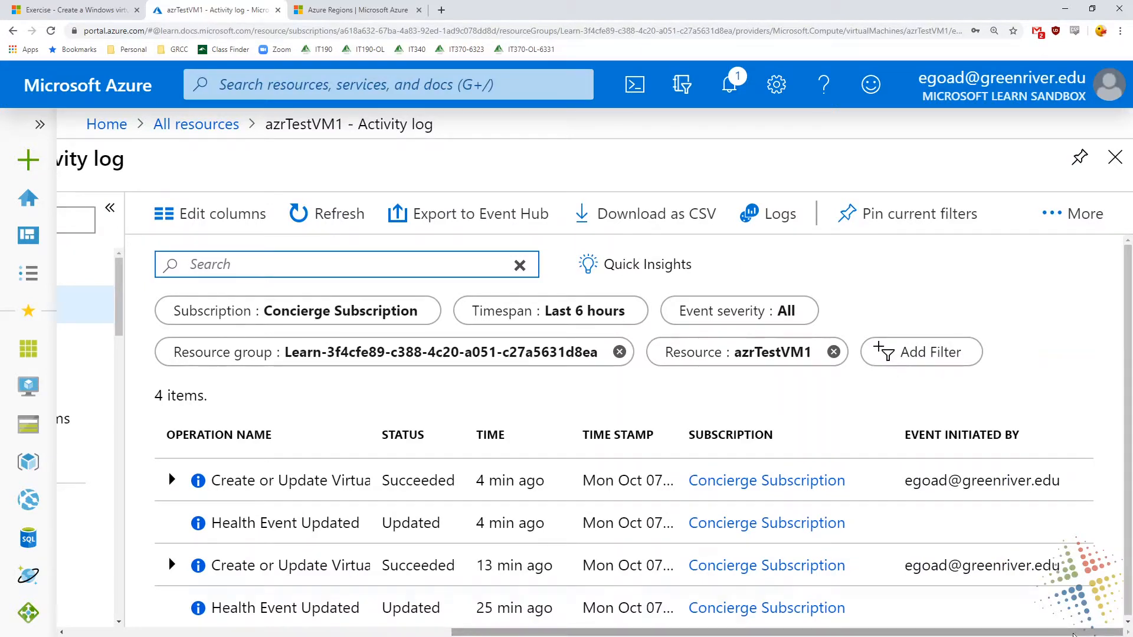
left_click(172, 479)
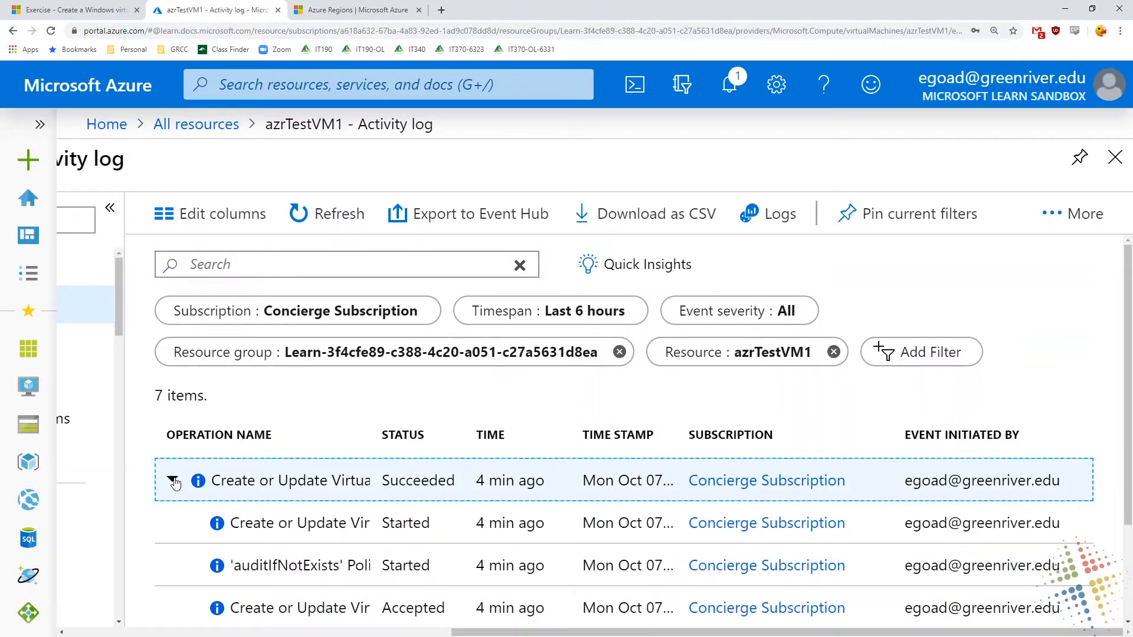
scroll(175, 483, "down", 1)
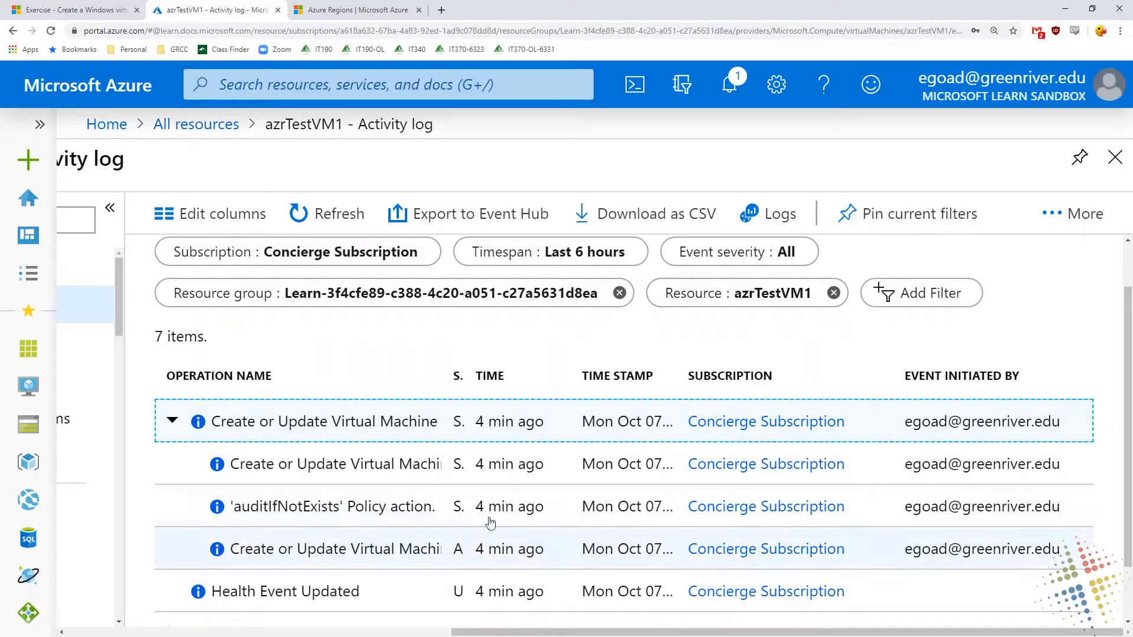
left_click_drag(446, 376, 341, 366)
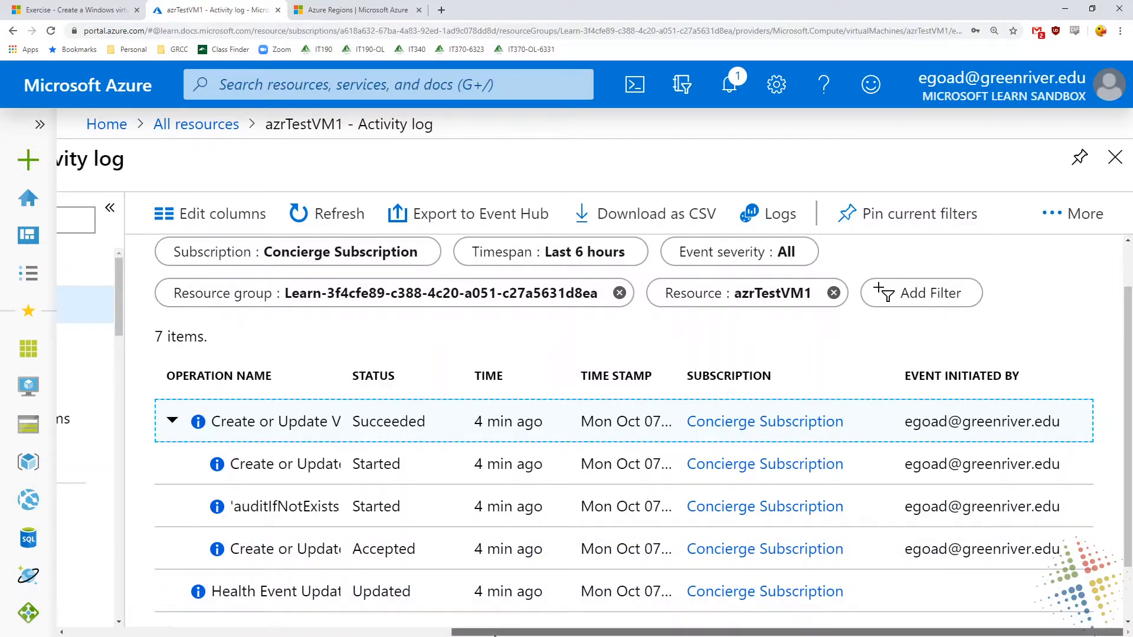
Review the role assignments, deny assignments and classic administrators in azrTestVM1's Access control (IAM)
left_click_drag(495, 634, 299, 635)
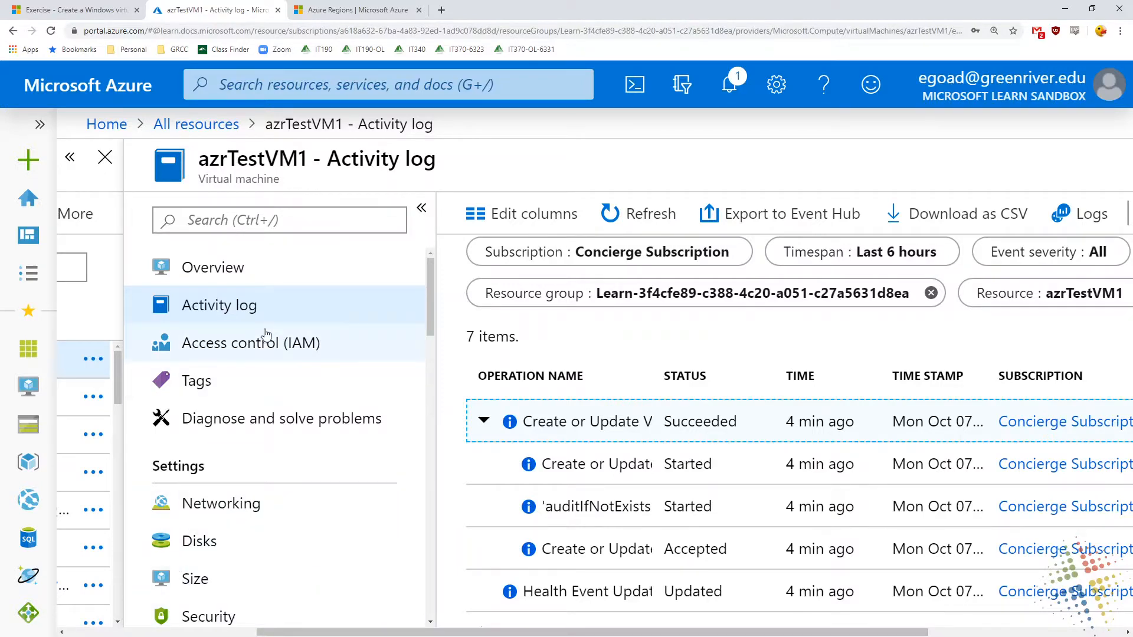
left_click(249, 354)
left_click(250, 354)
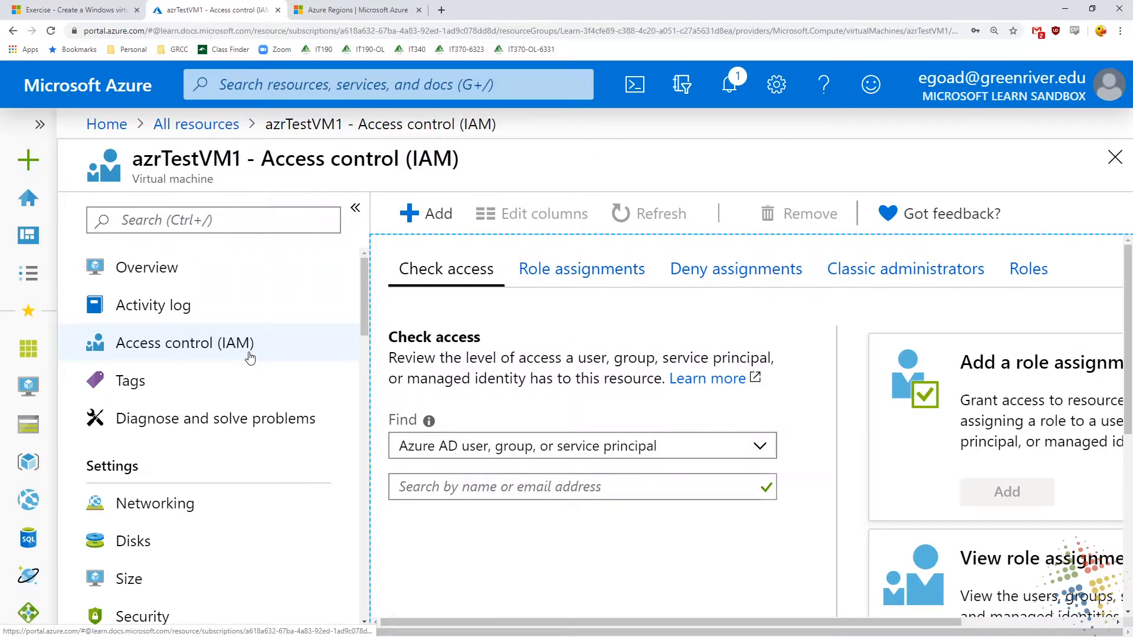
left_click(597, 277)
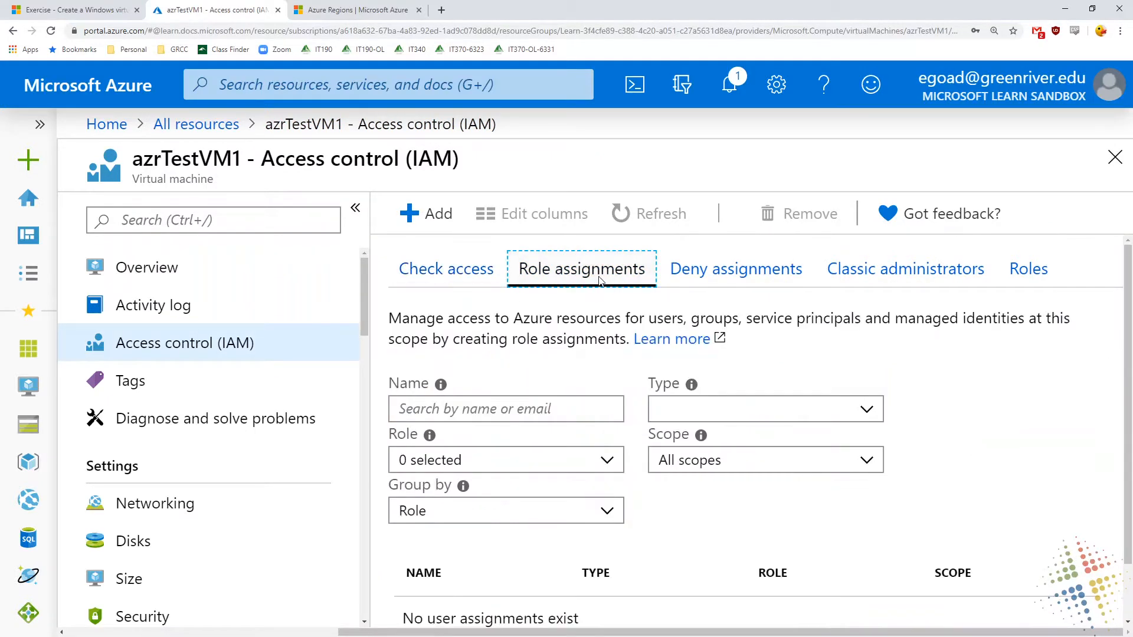
left_click(721, 281)
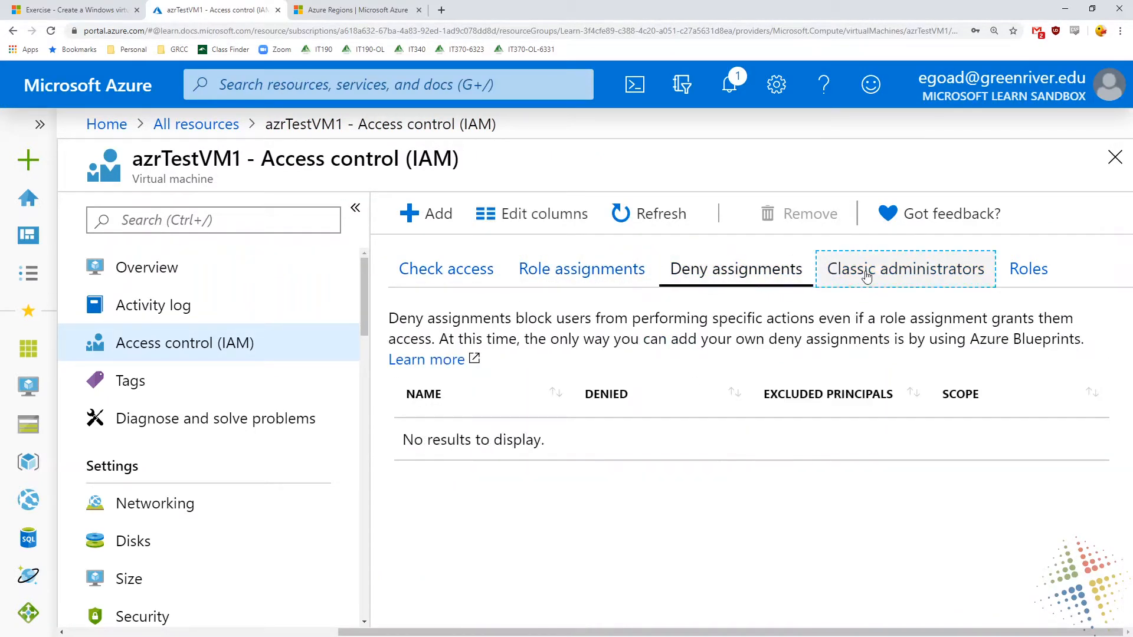
left_click(902, 274)
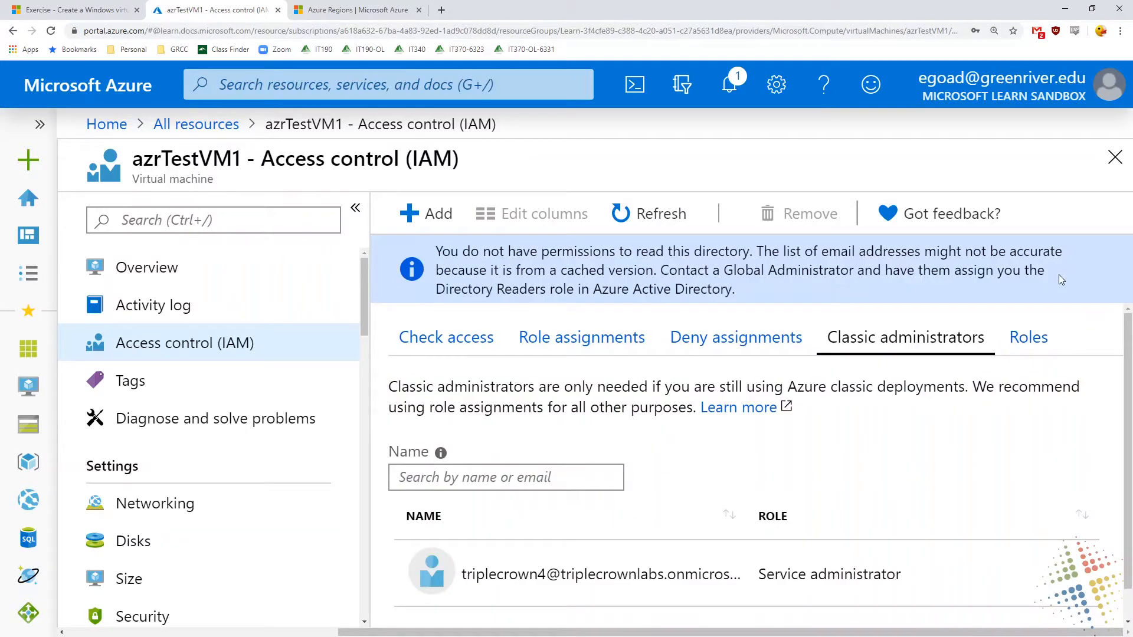
Look over azrTestVM1's tags and the common problems offered under Diagnose and solve problems
left_click(144, 381)
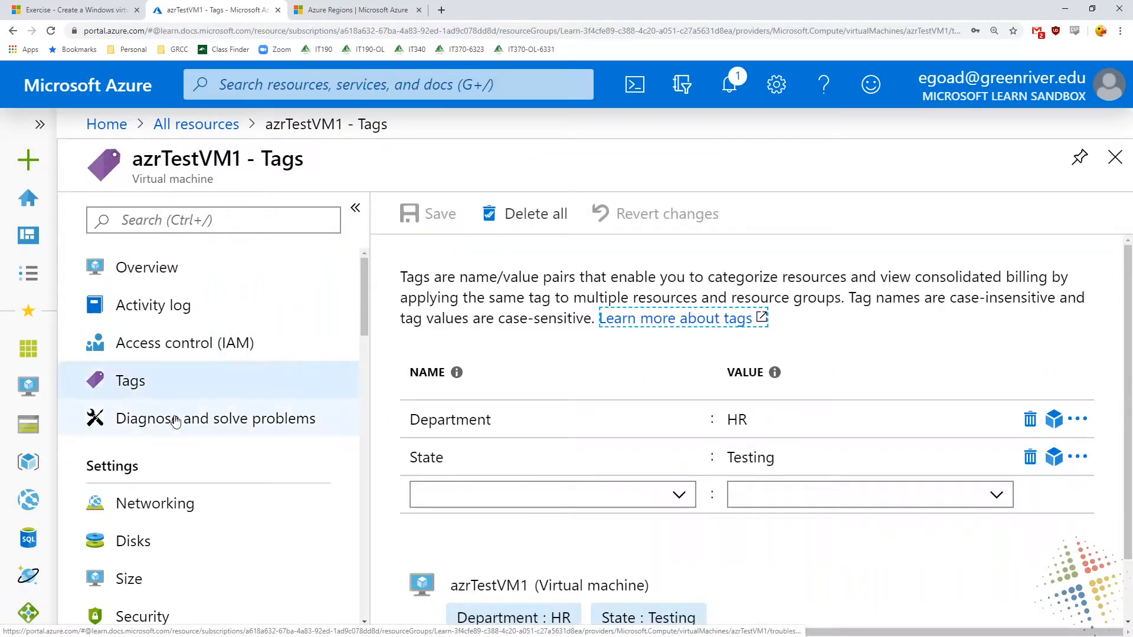
left_click(180, 426)
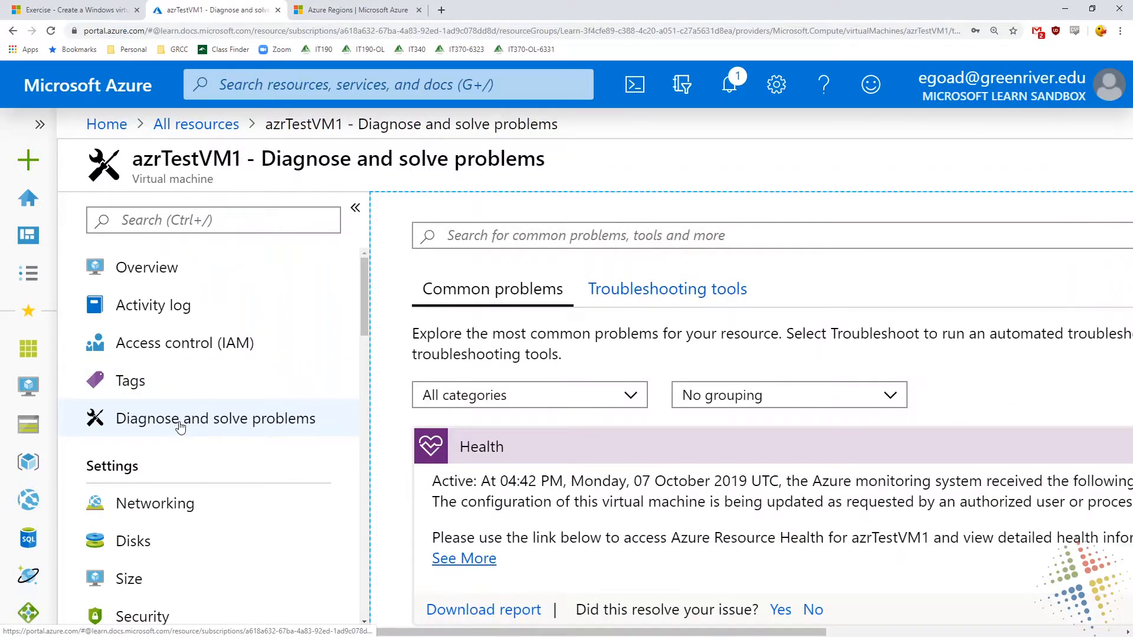
scroll(832, 472, "down", 3)
scroll(832, 472, "down", 15)
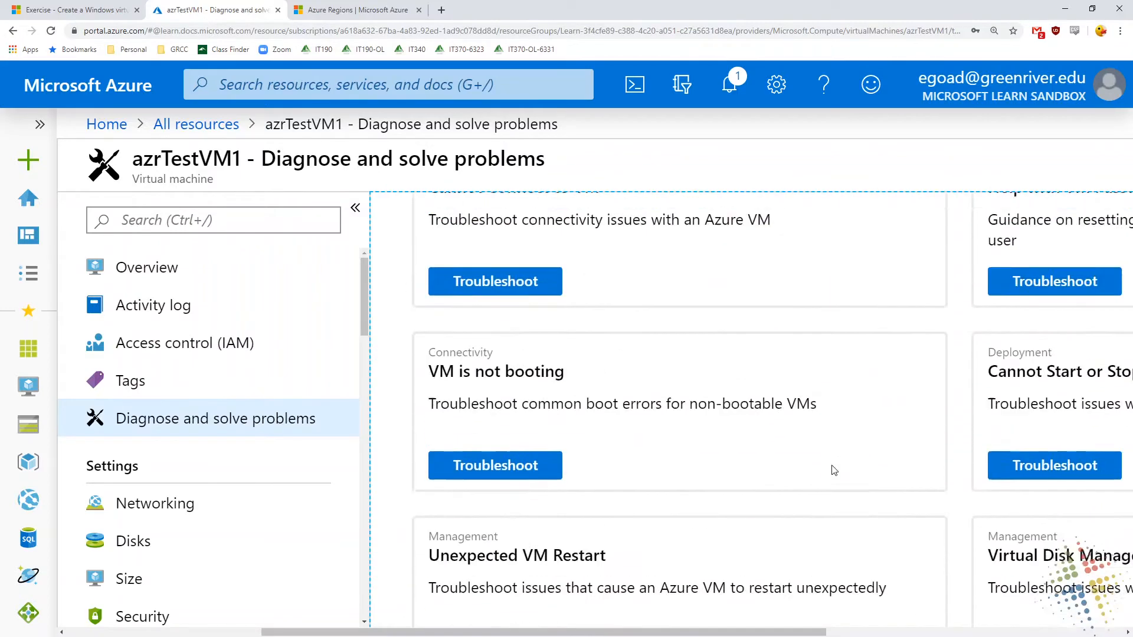
Review azrTestVM1's Networking page with its network interface and inbound port rules
scroll(834, 469, "up", 4)
scroll(835, 469, "up", 15)
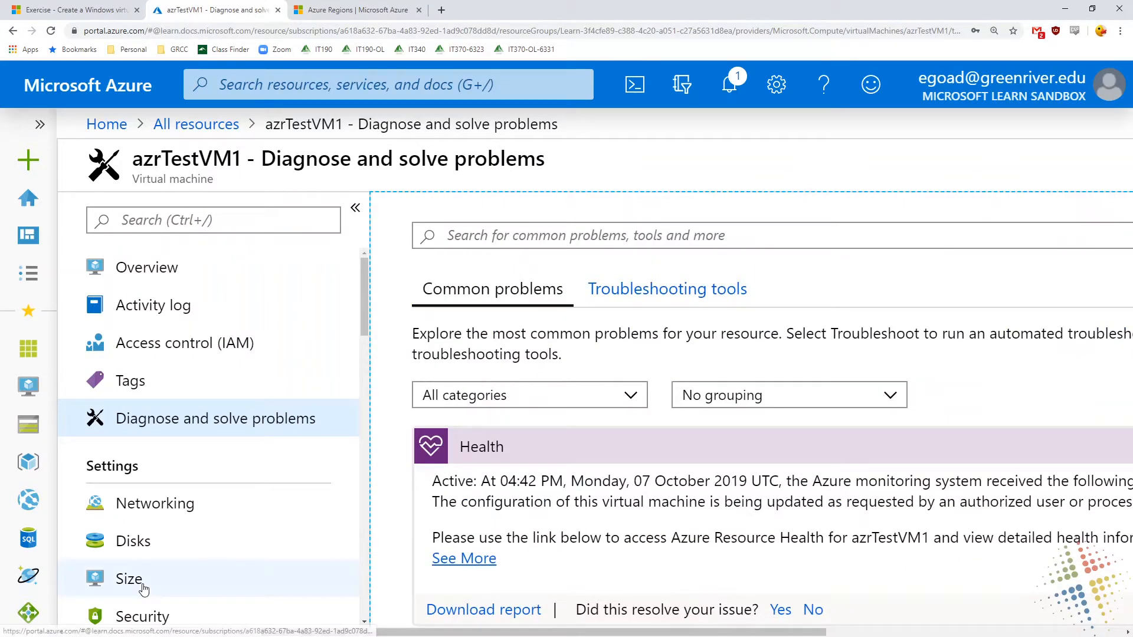
left_click(190, 506)
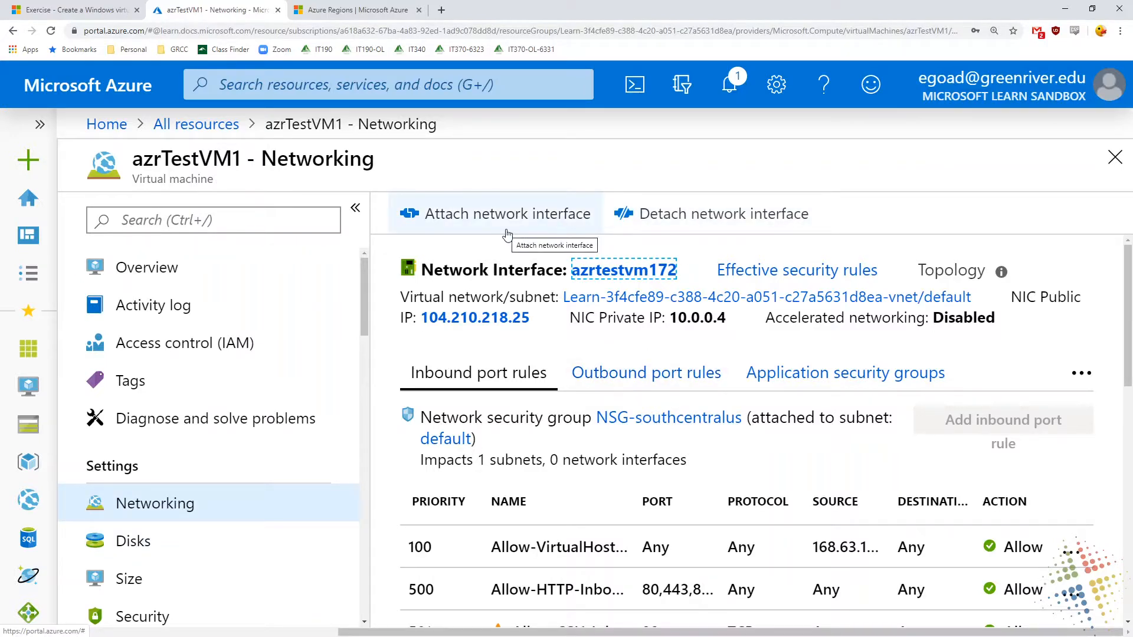
Review azrTestVM1's OS and data disks, and look over the VM sizes available for resizing
left_click(196, 542)
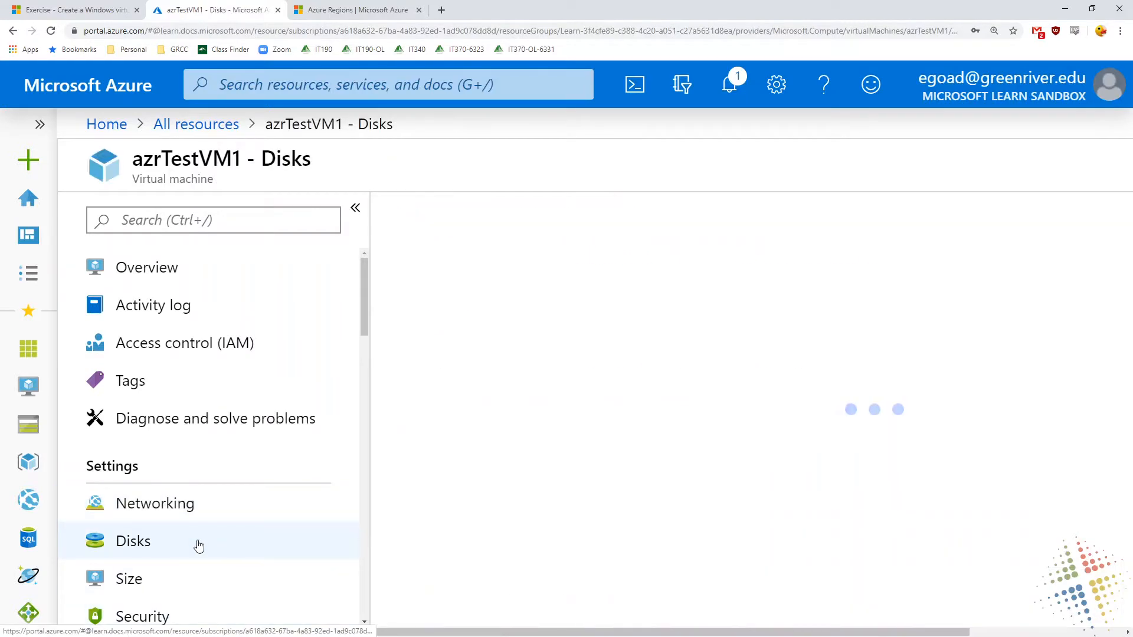
scroll(1127, 486, "down", 2)
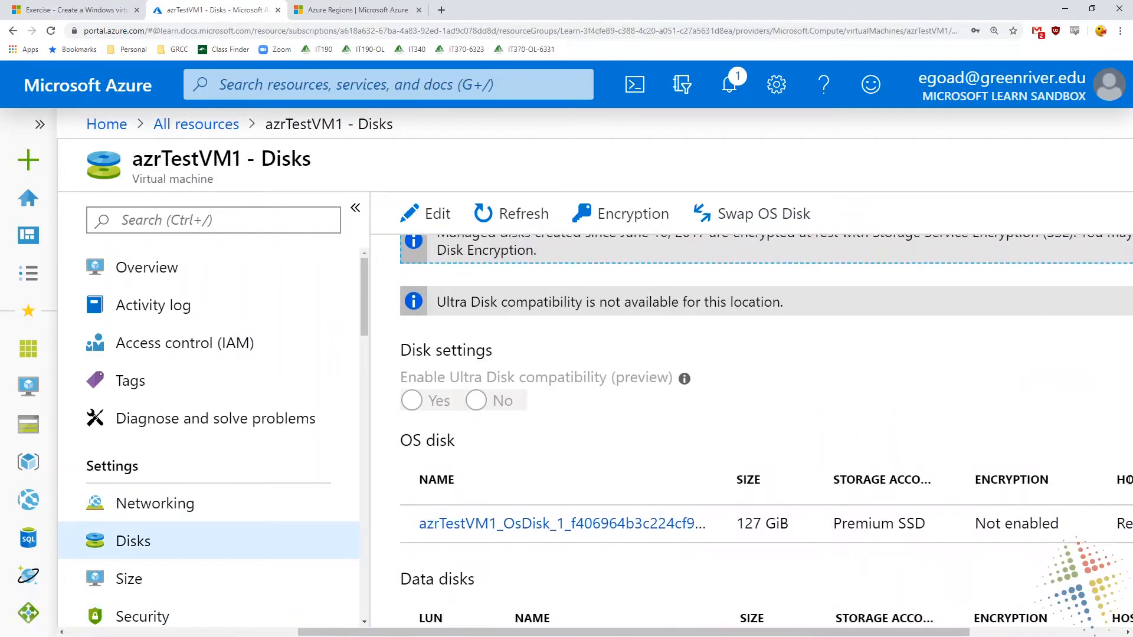
scroll(1126, 485, "down", 1)
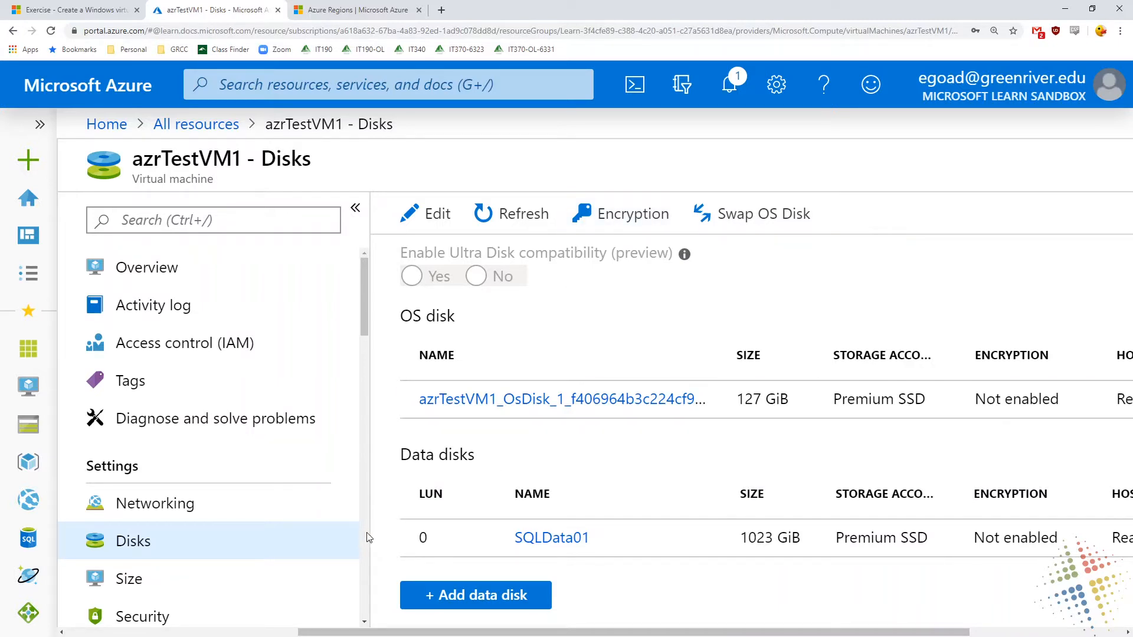
left_click(338, 574)
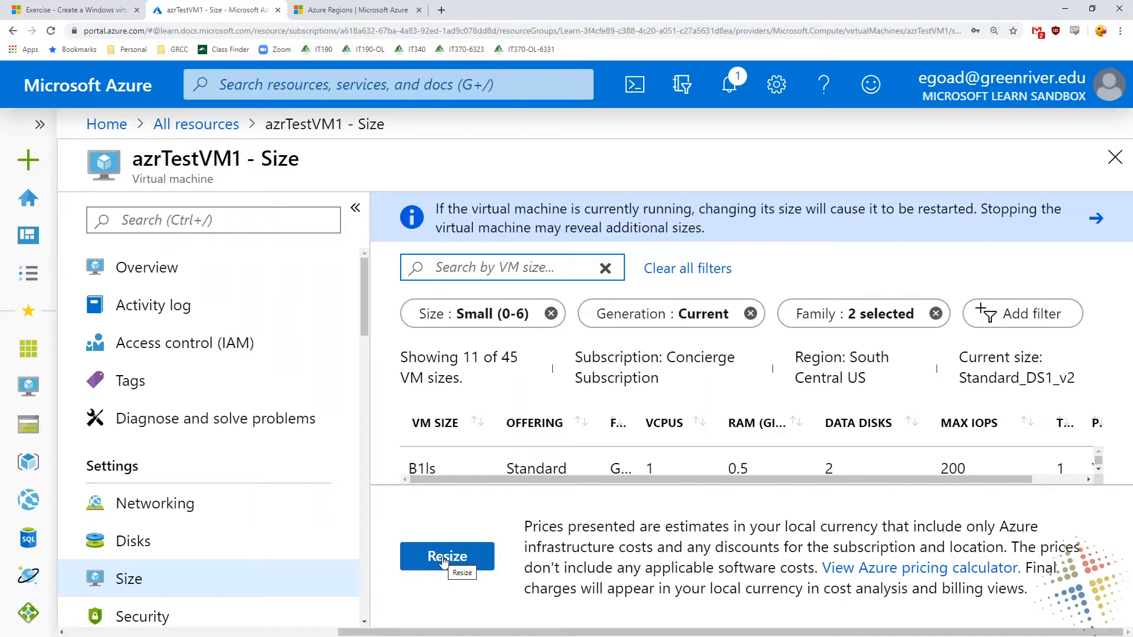
Examine azrTestVM1's Security page from its recommendations through to the security alerts section
left_click(273, 617)
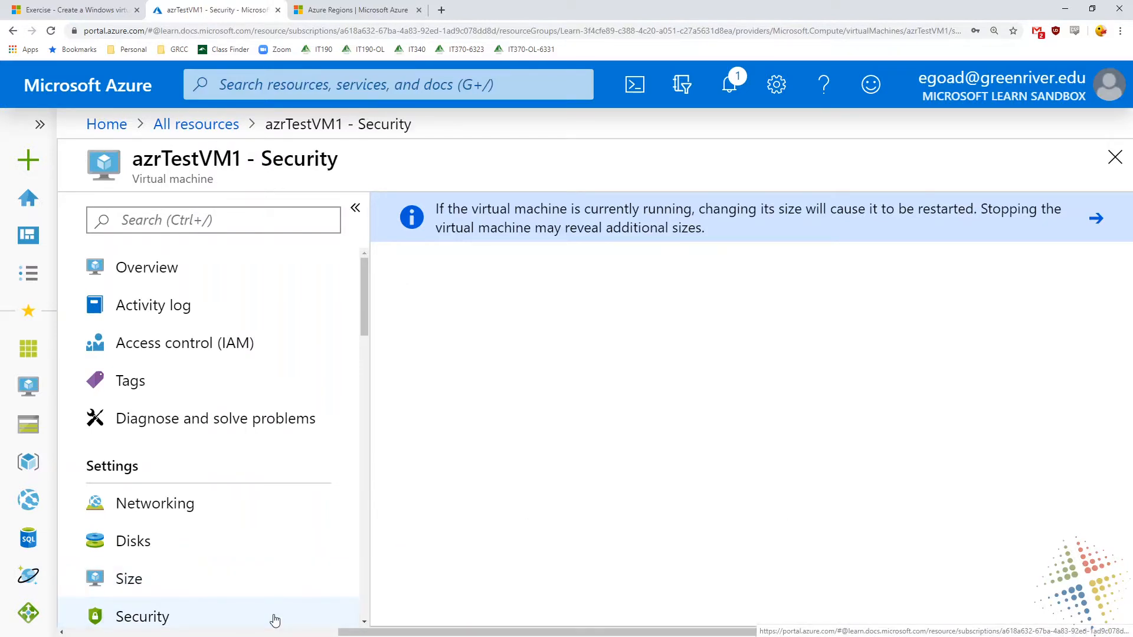
scroll(281, 572, "down", 2)
scroll(281, 572, "down", 4)
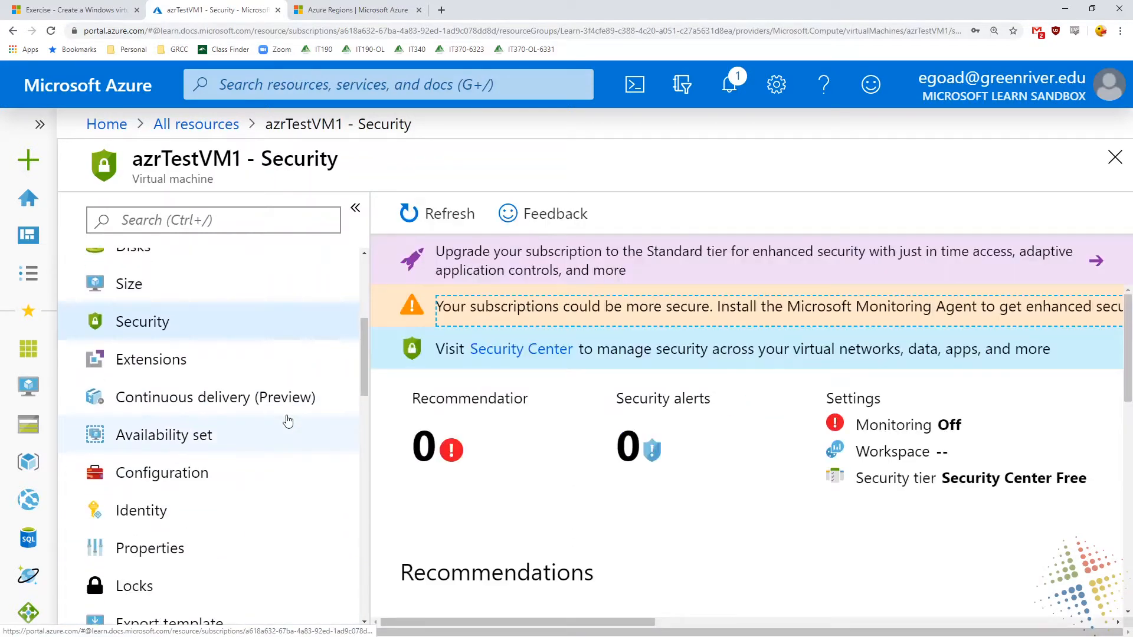
scroll(704, 463, "down", 2)
scroll(702, 463, "up", 3)
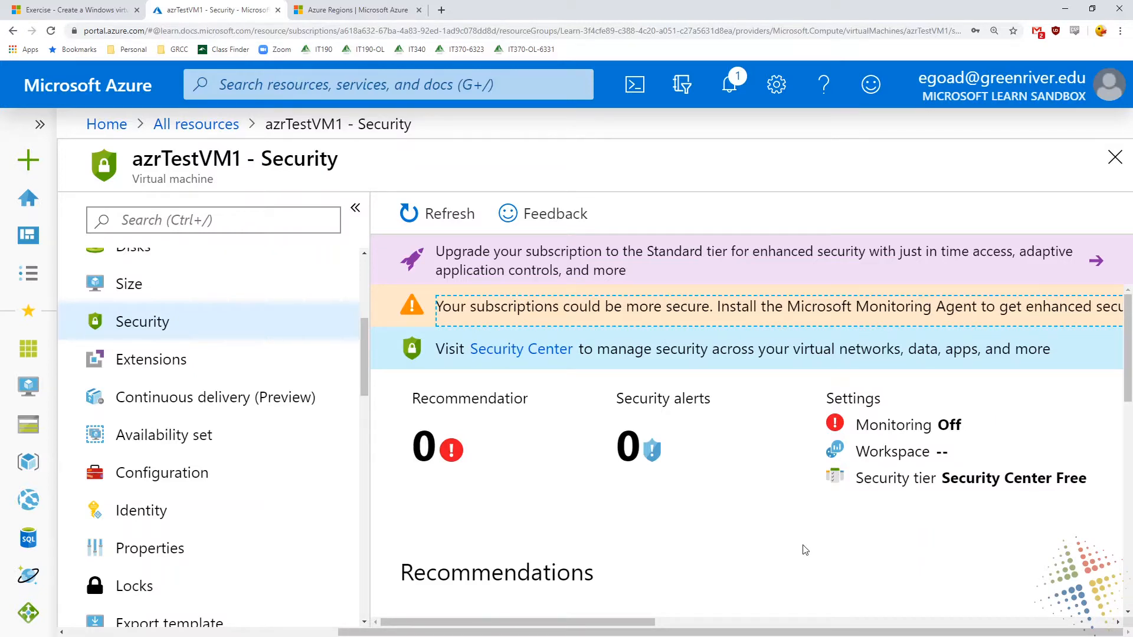
scroll(805, 550, "down", 5)
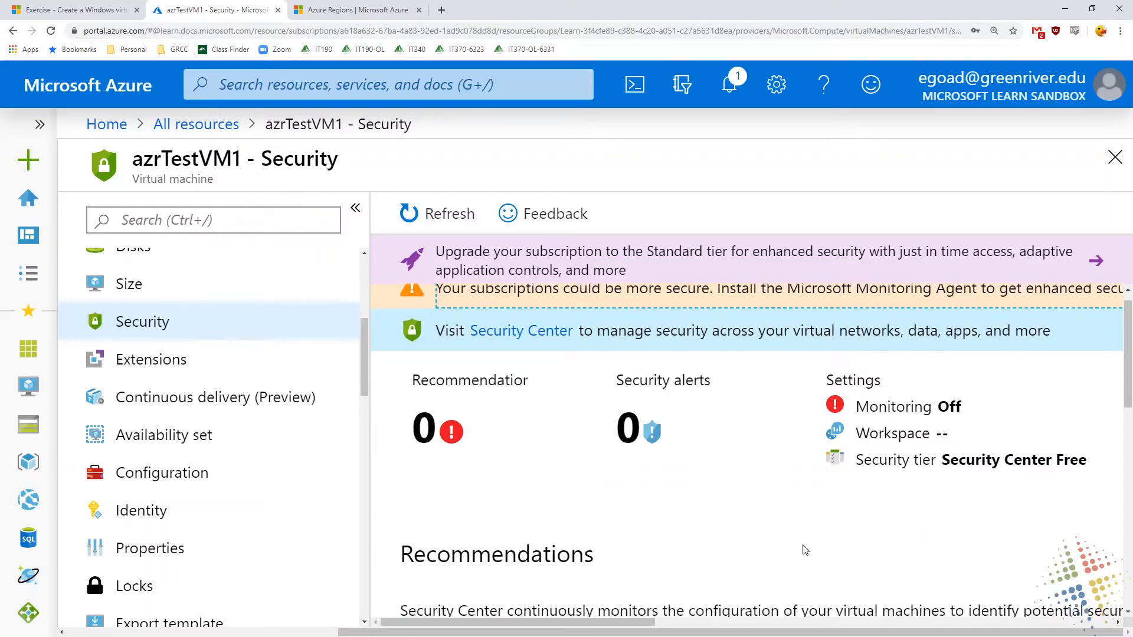
scroll(805, 554, "down", 1)
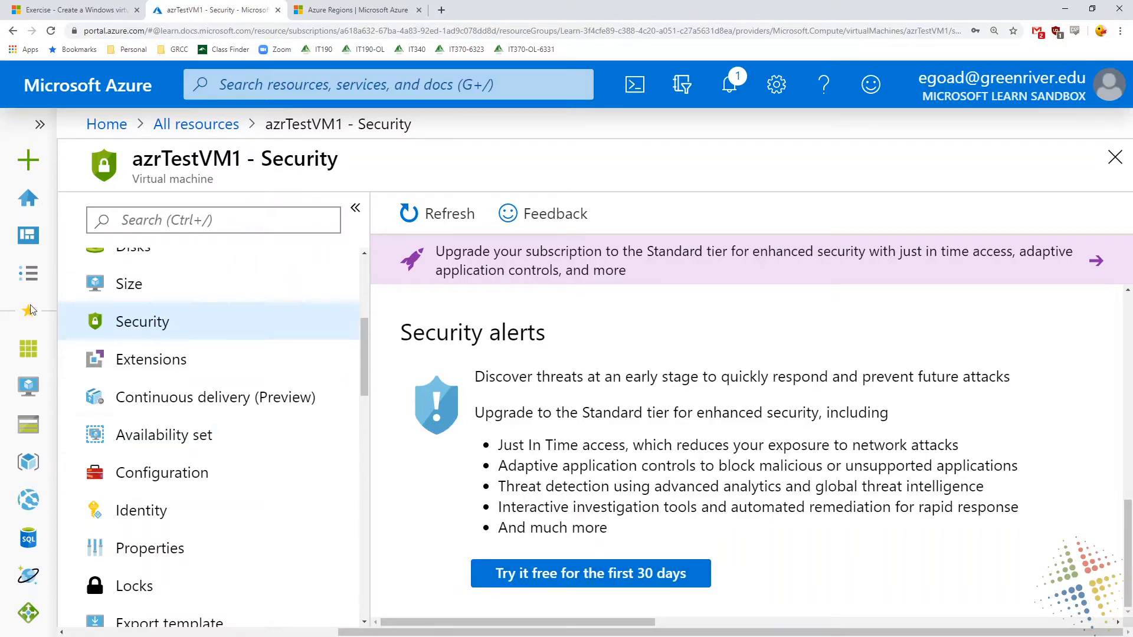
Check azrTestVM1's extensions and read the explanation of the current fault domain on its Availability set page
left_click(149, 359)
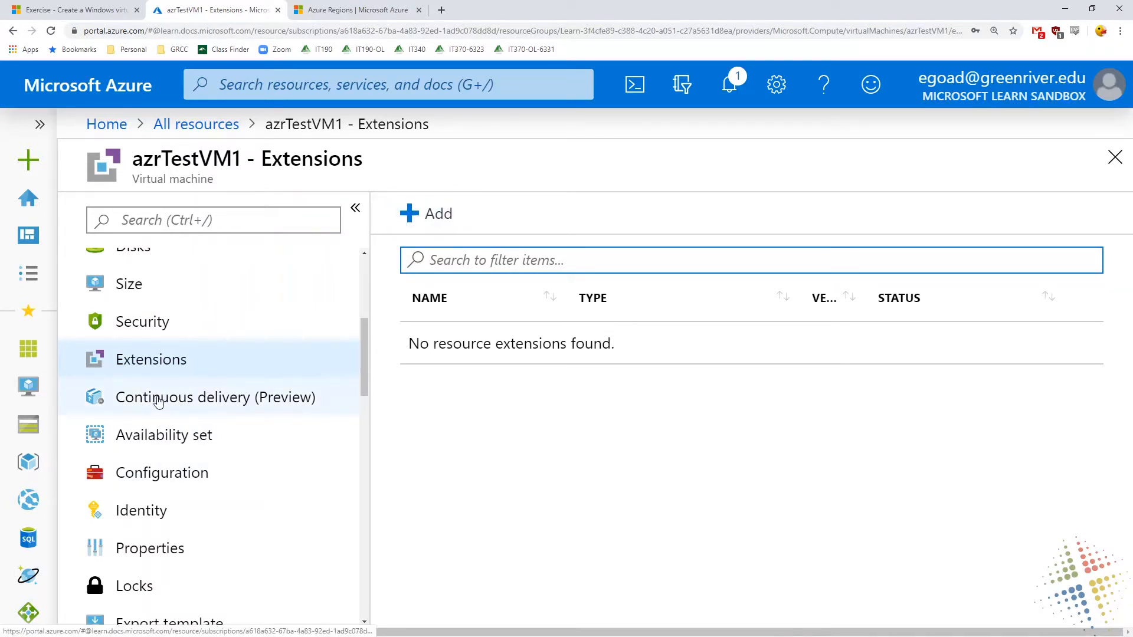
left_click(179, 443)
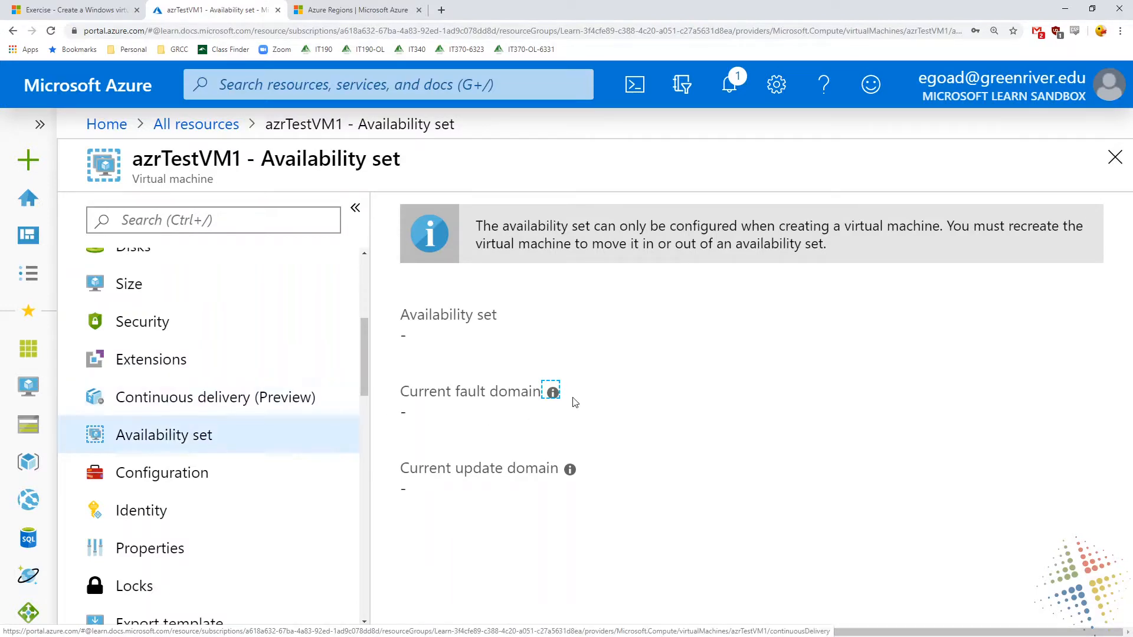
mouse_move(553, 394)
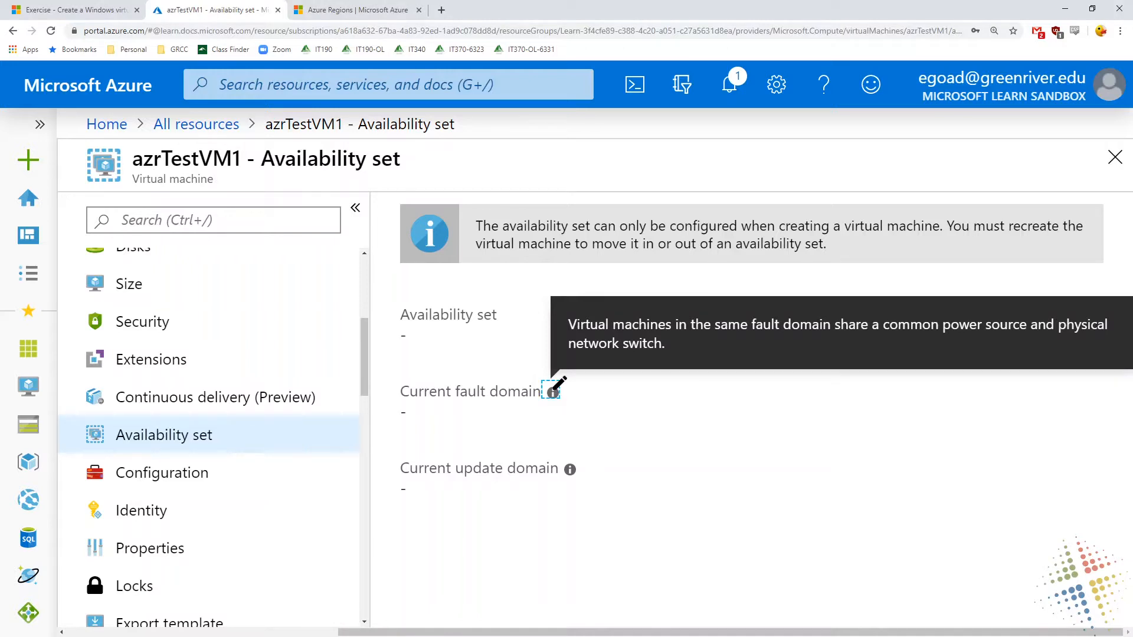
left_click_drag(887, 339, 1045, 334)
mouse_move(417, 402)
left_mouse_down()
mouse_move(392, 413)
mouse_move(432, 398)
mouse_move(451, 422)
mouse_move(475, 404)
left_mouse_up()
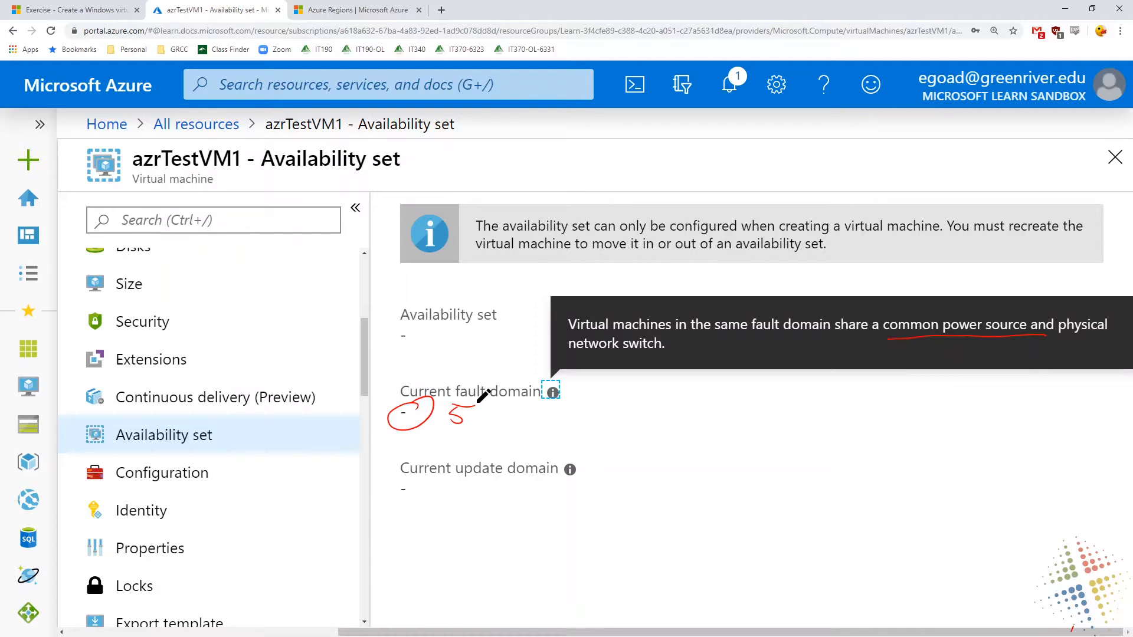
key("Escape")
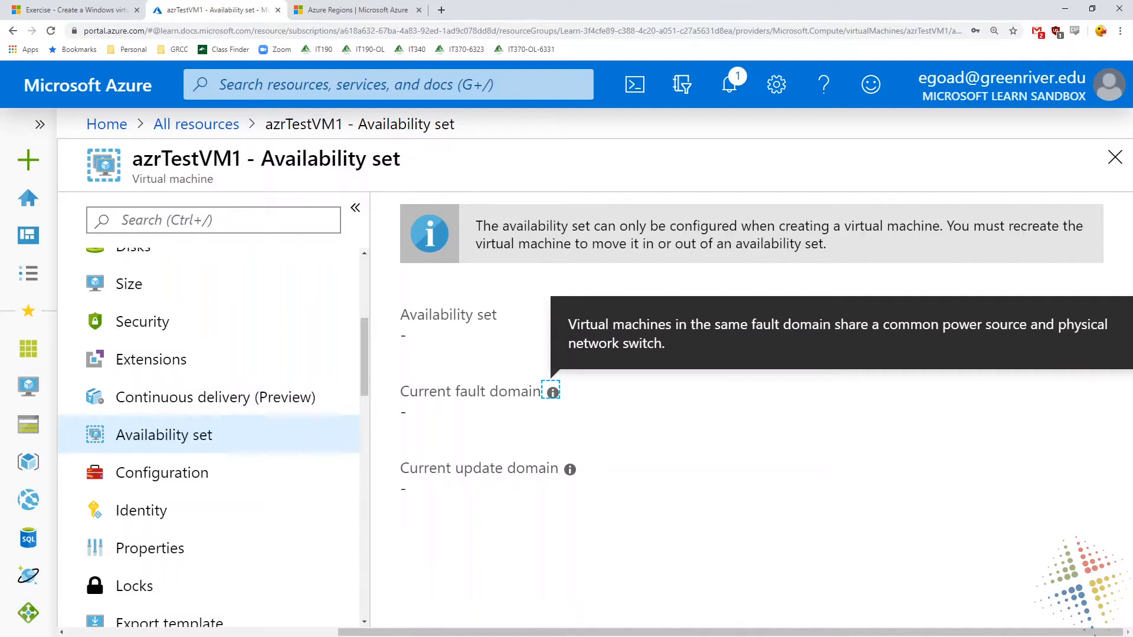
Read the explanation of the current update domain on azrTestVM1's Availability set page
mouse_move(571, 472)
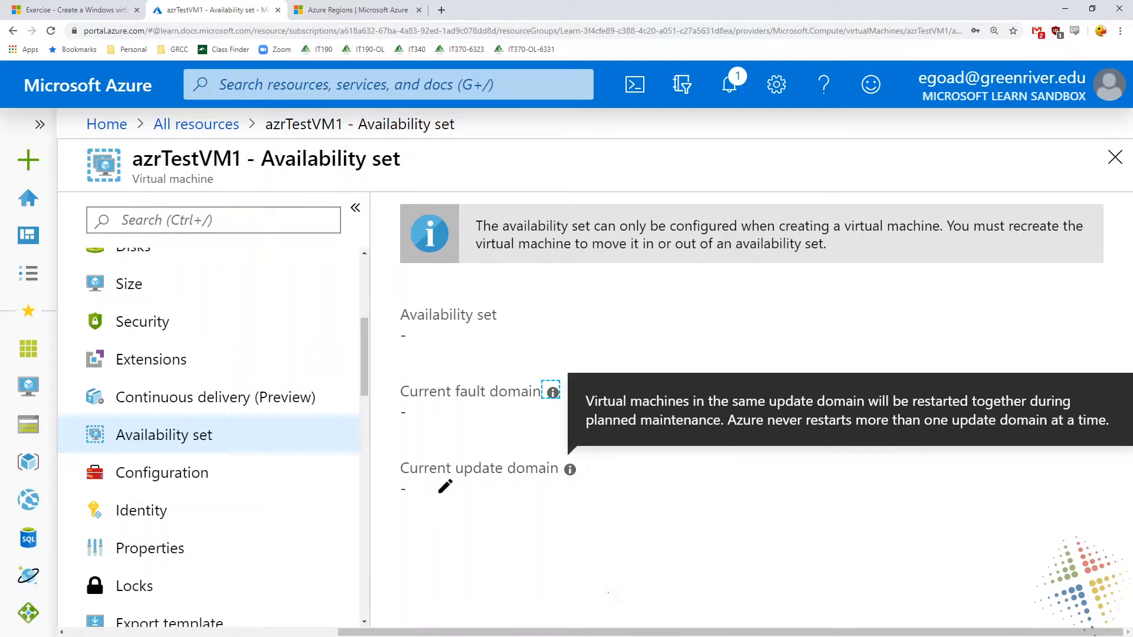
left_click_drag(422, 487, 420, 511)
mouse_move(548, 488)
left_mouse_down()
mouse_move(567, 534)
mouse_move(549, 488)
mouse_move(566, 501)
left_mouse_up()
left_click_drag(585, 546, 706, 515)
mouse_move(568, 361)
left_mouse_down()
mouse_move(589, 343)
mouse_move(558, 375)
left_mouse_up()
left_click_drag(610, 312, 744, 286)
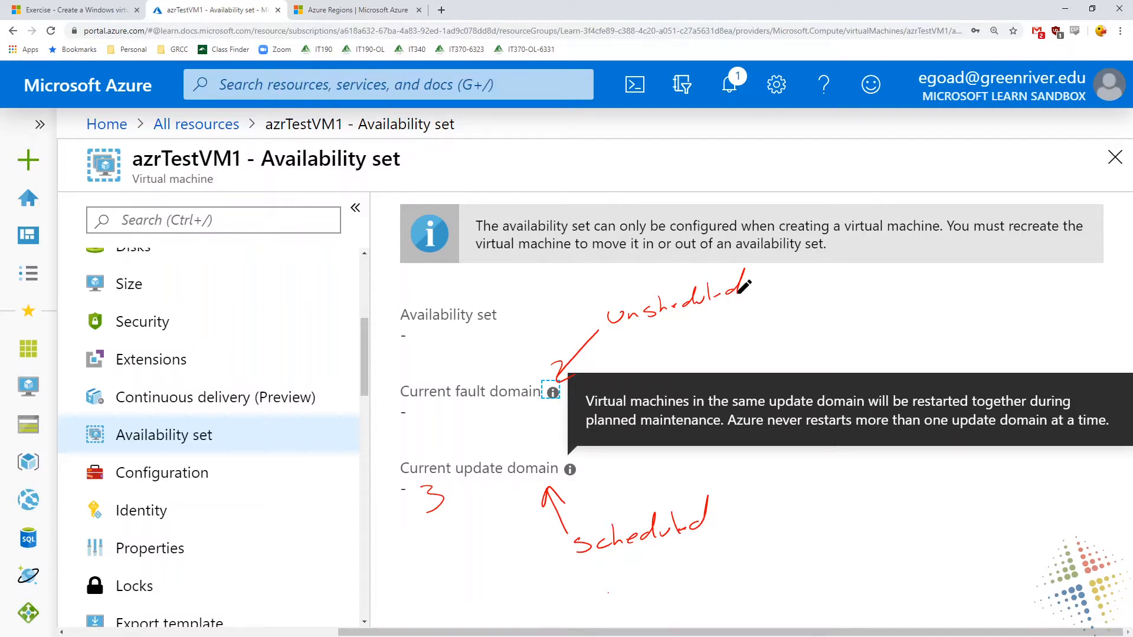
key("Escape")
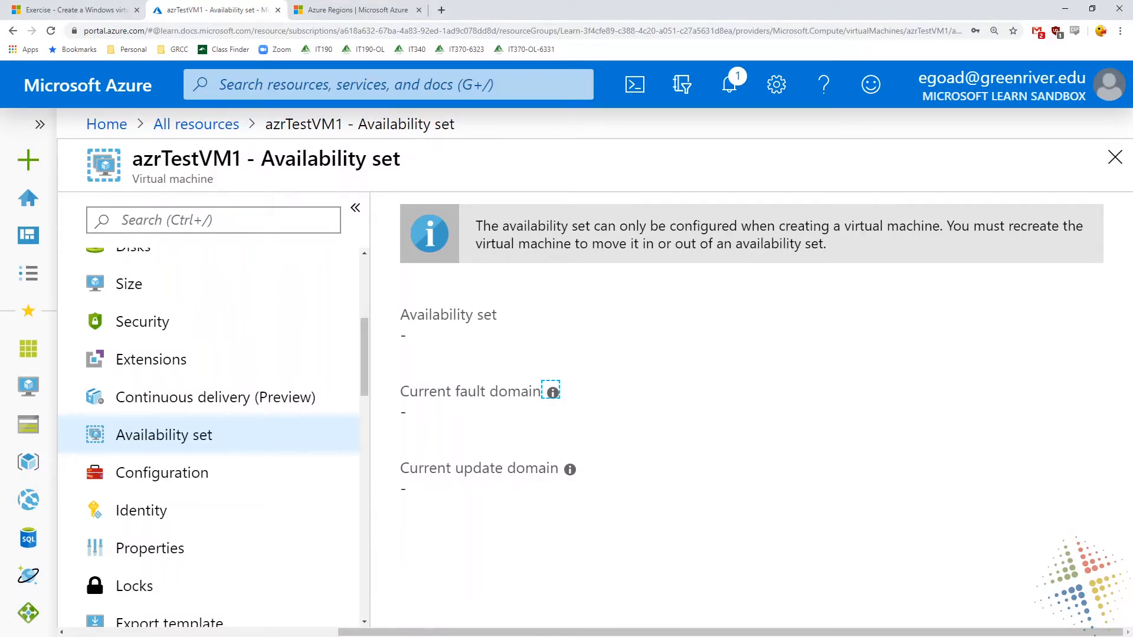
Review the Azure hybrid benefit and host group options in azrTestVM1's Configuration settings
left_click(175, 481)
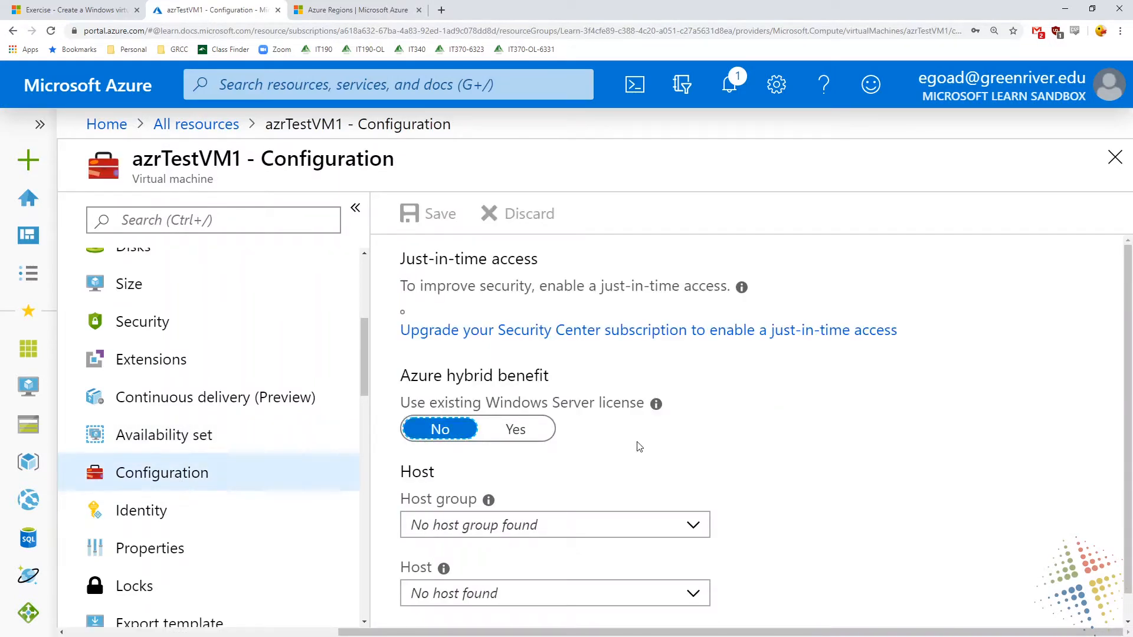
scroll(636, 447, "down", 1)
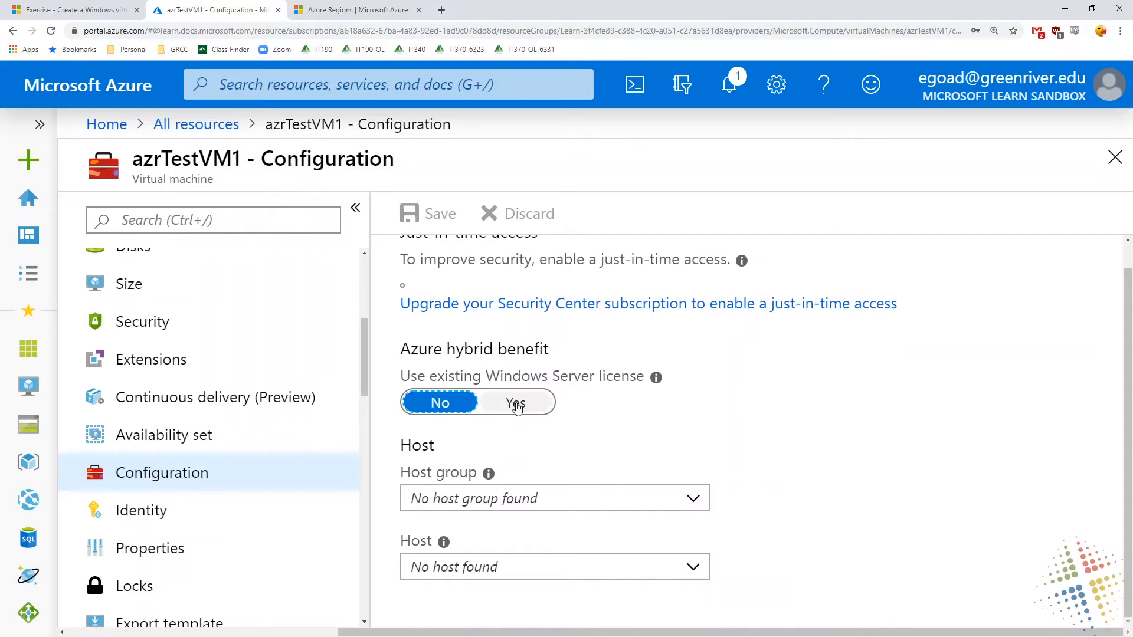
left_click(679, 498)
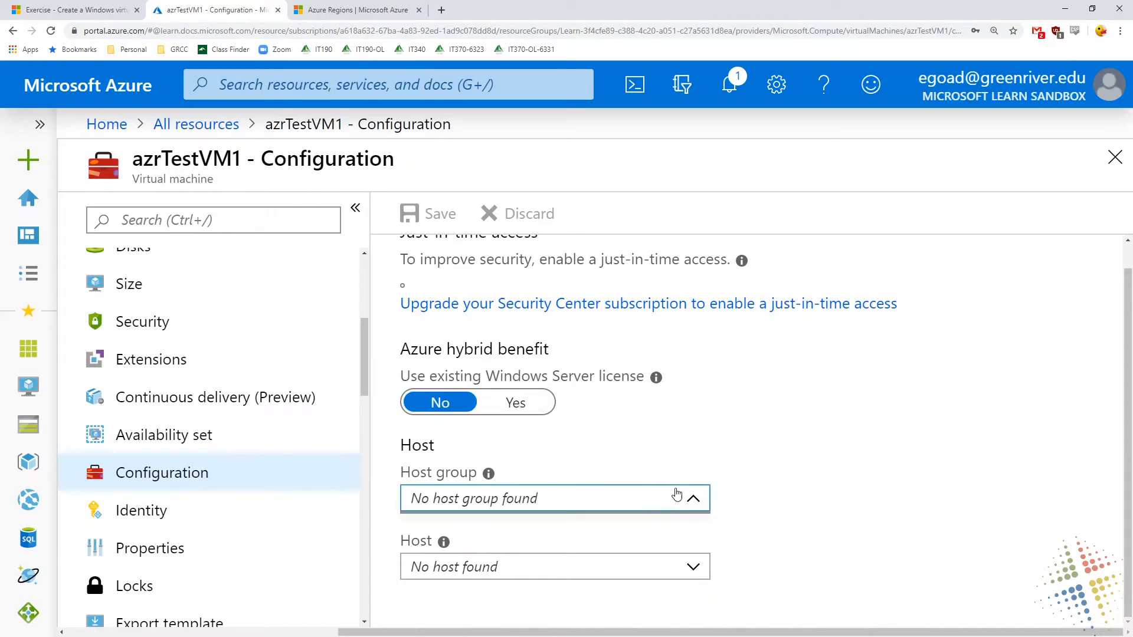
left_click(824, 493)
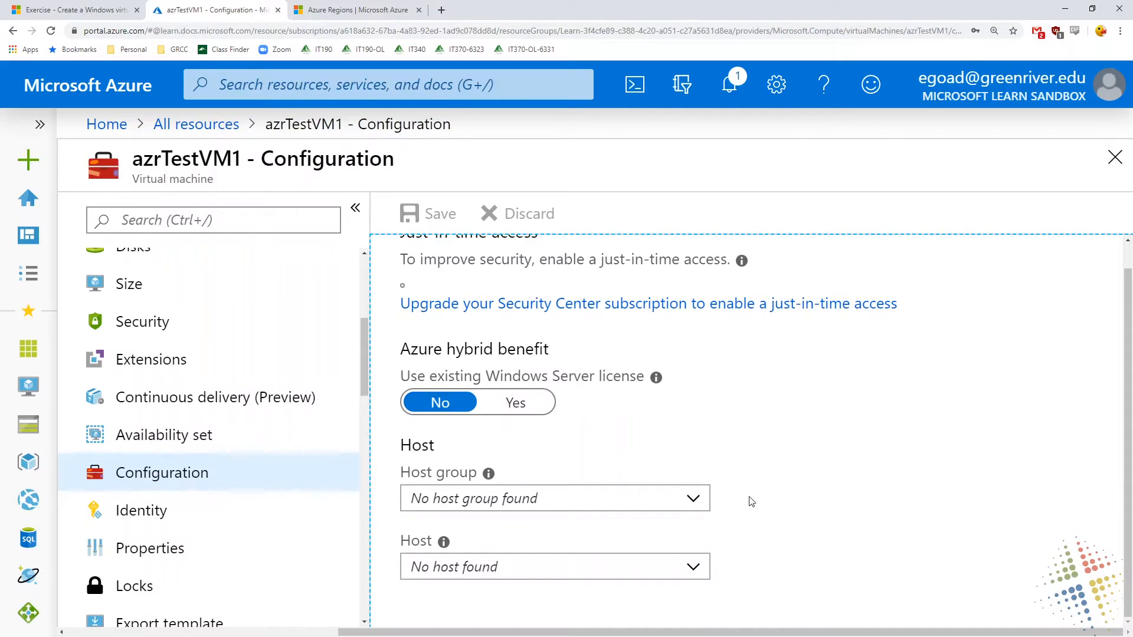
Look over azrTestVM1's system-assigned managed identity settings and its Properties page
left_click(135, 517)
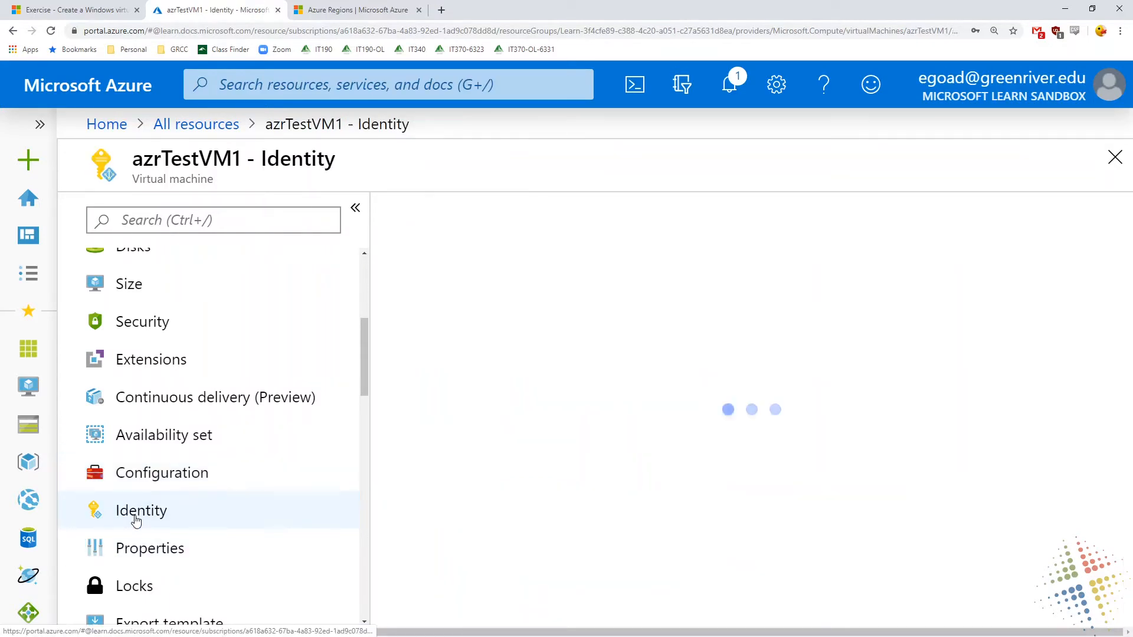
scroll(136, 517, "down", 2)
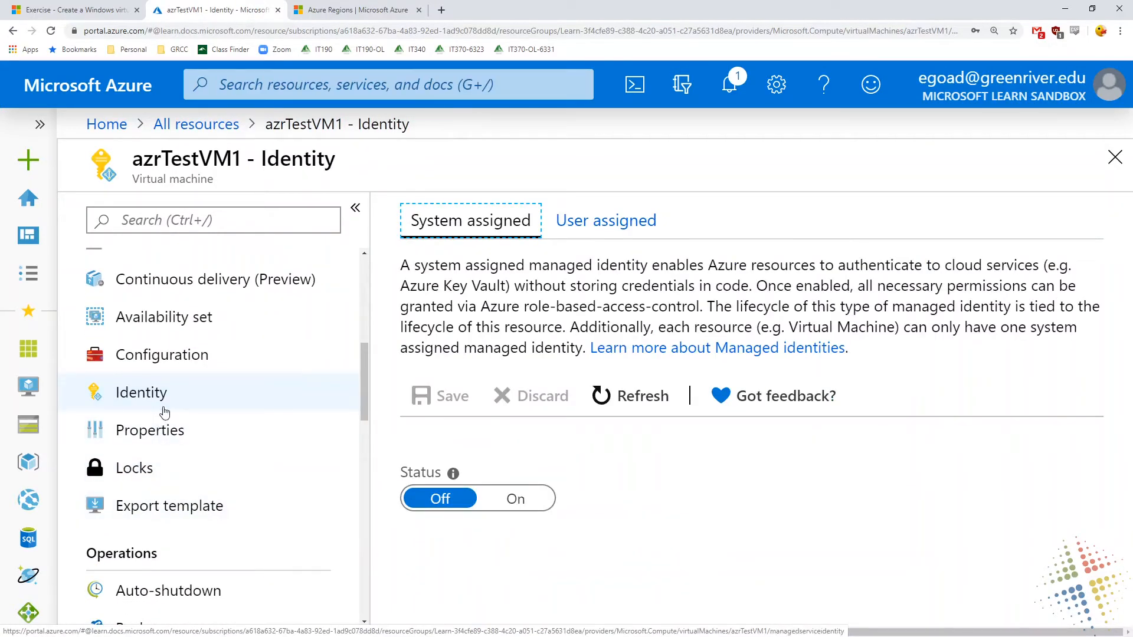
left_click(168, 432)
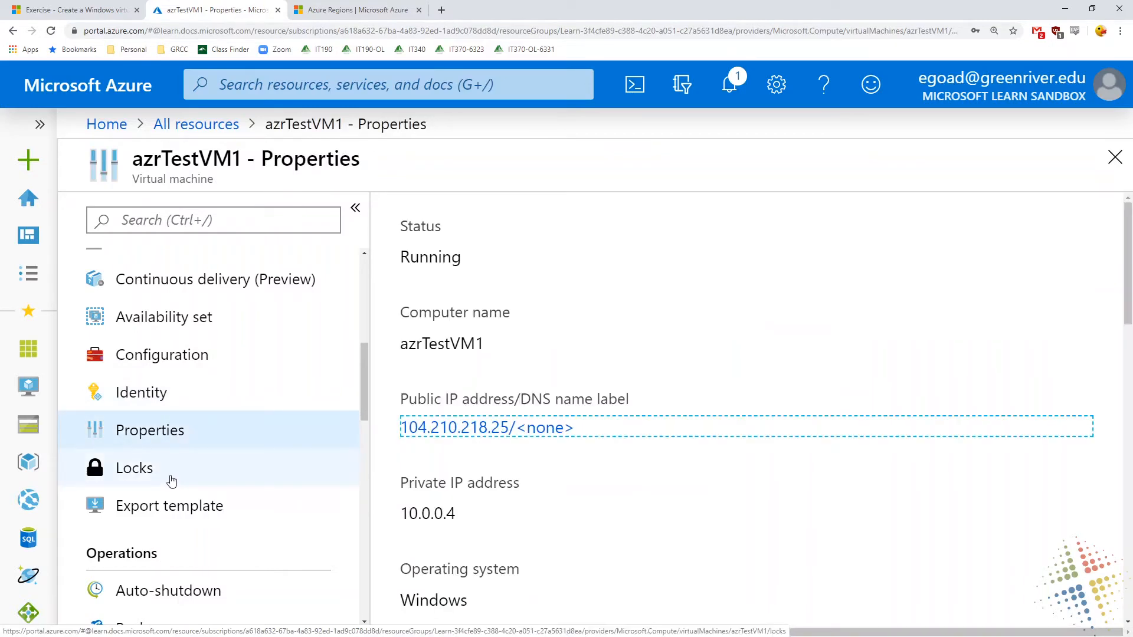
Look over azrTestVM1's generated export template and its Auto-shutdown settings
left_click(171, 481)
left_click(187, 509)
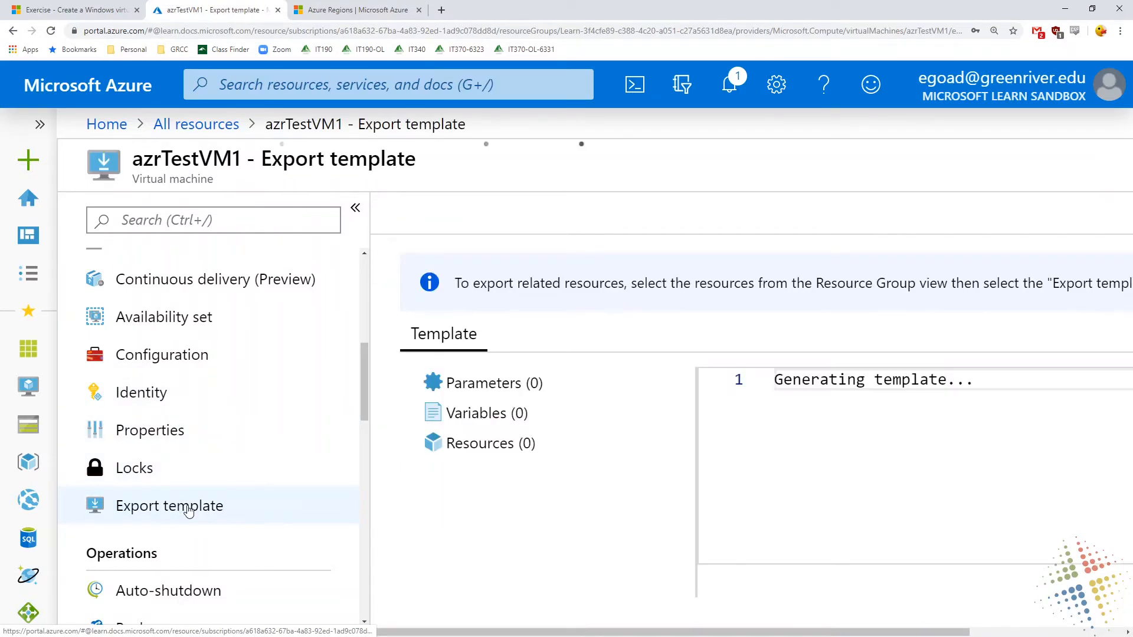
scroll(263, 539, "down", 3)
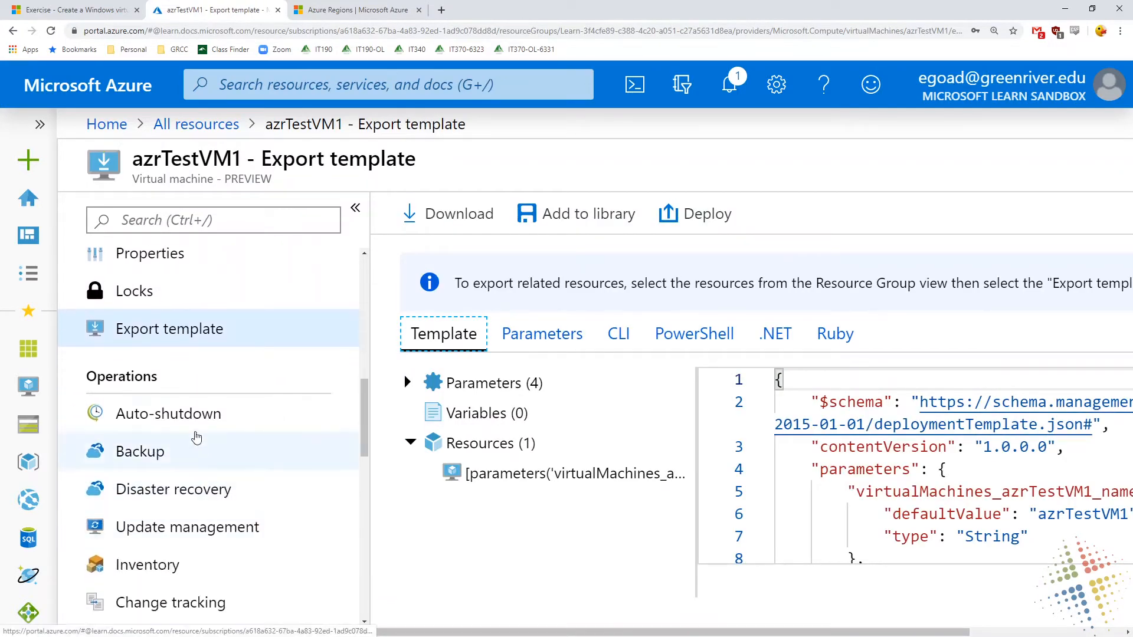
left_click(196, 426)
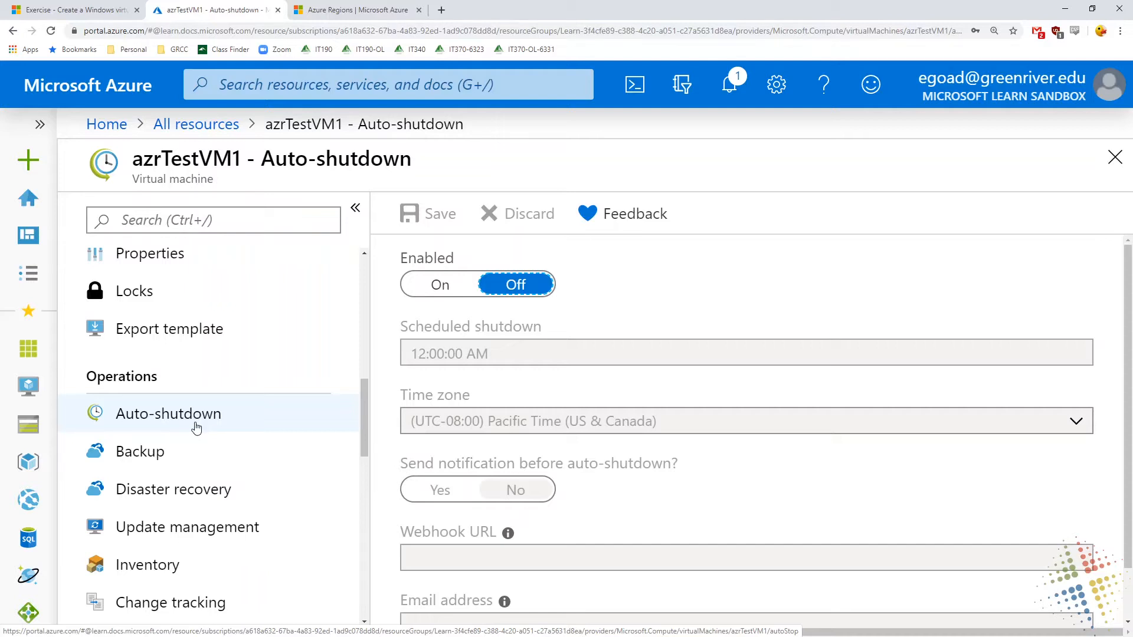
Compare the Select existing and Create new options for the Recovery Services vault in azrTestVM1's Backup setup, leaving Create new selected
scroll(194, 427, "down", 2)
left_click(190, 338)
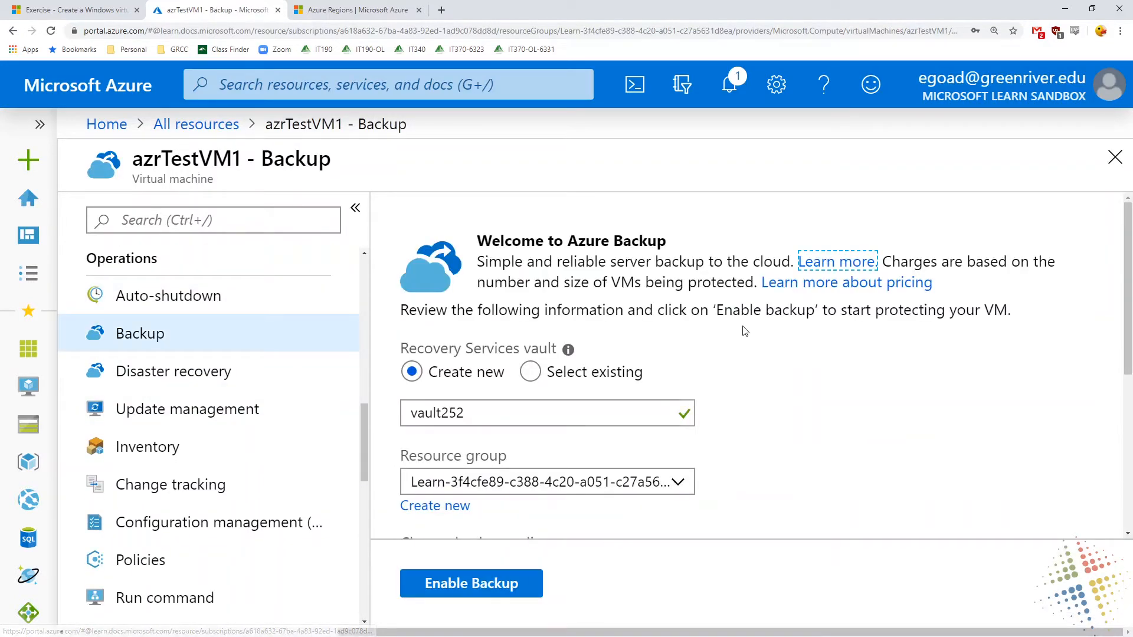
left_click_drag(543, 411, 354, 406)
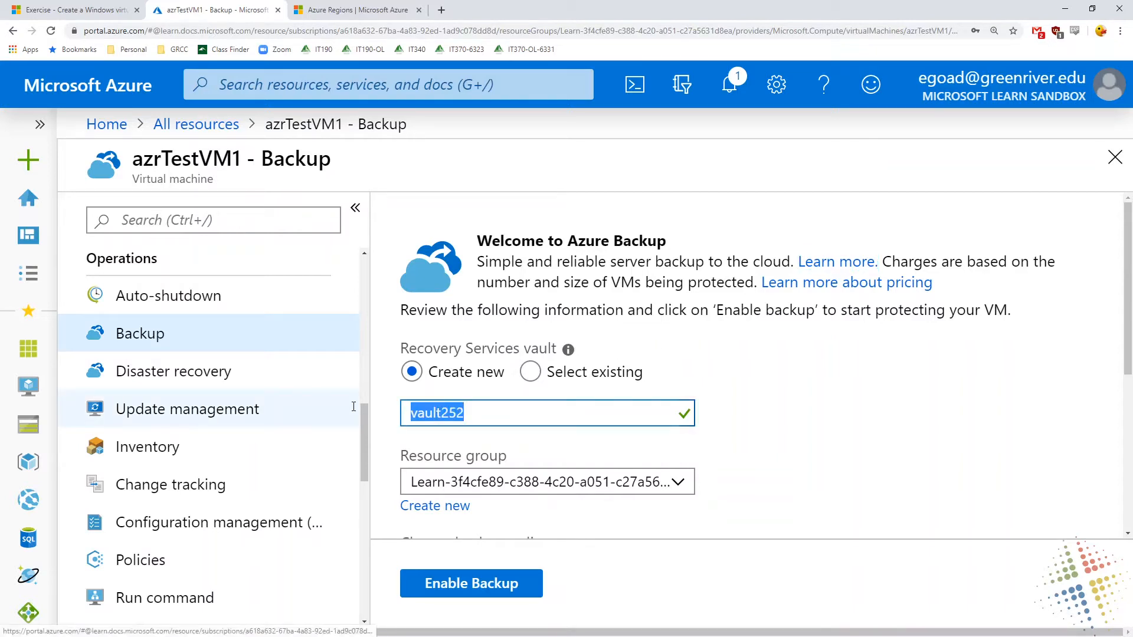
left_click(531, 372)
left_click(675, 413)
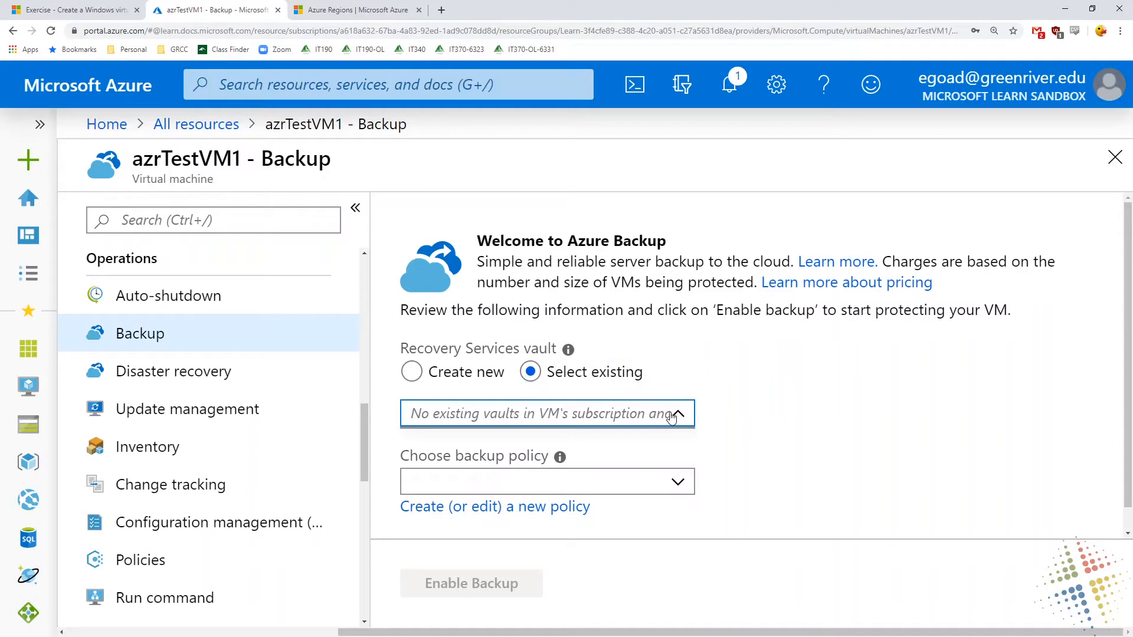
left_click(413, 371)
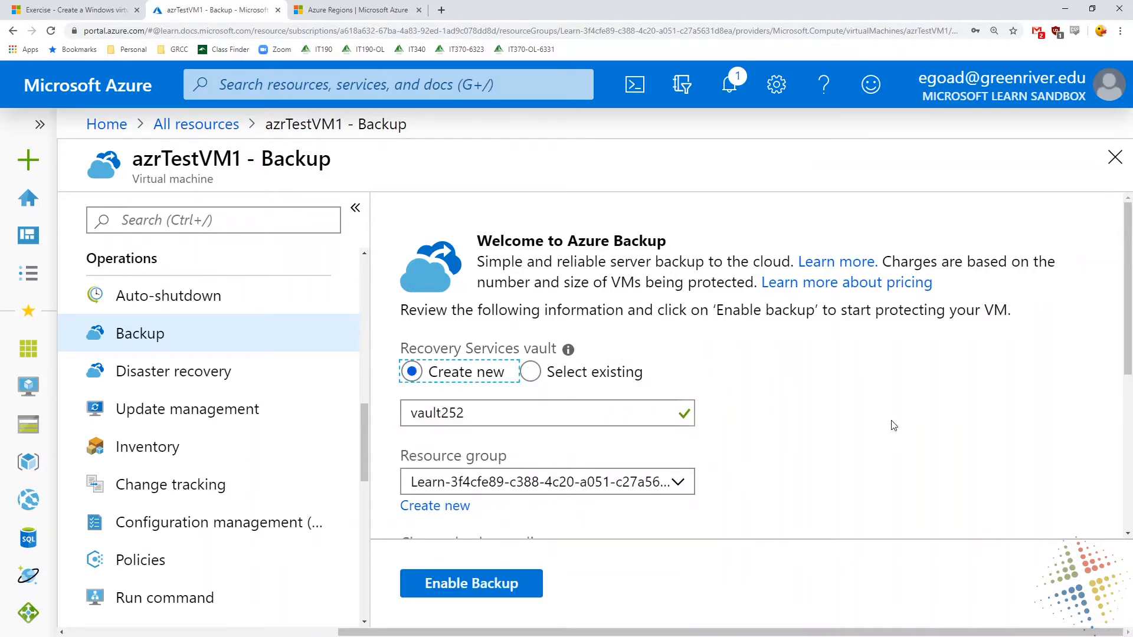
Examine the backup frequency and retention range of the new DailyPolicy for azrTestVM1
scroll(894, 425, "down", 1)
scroll(894, 425, "down", 3)
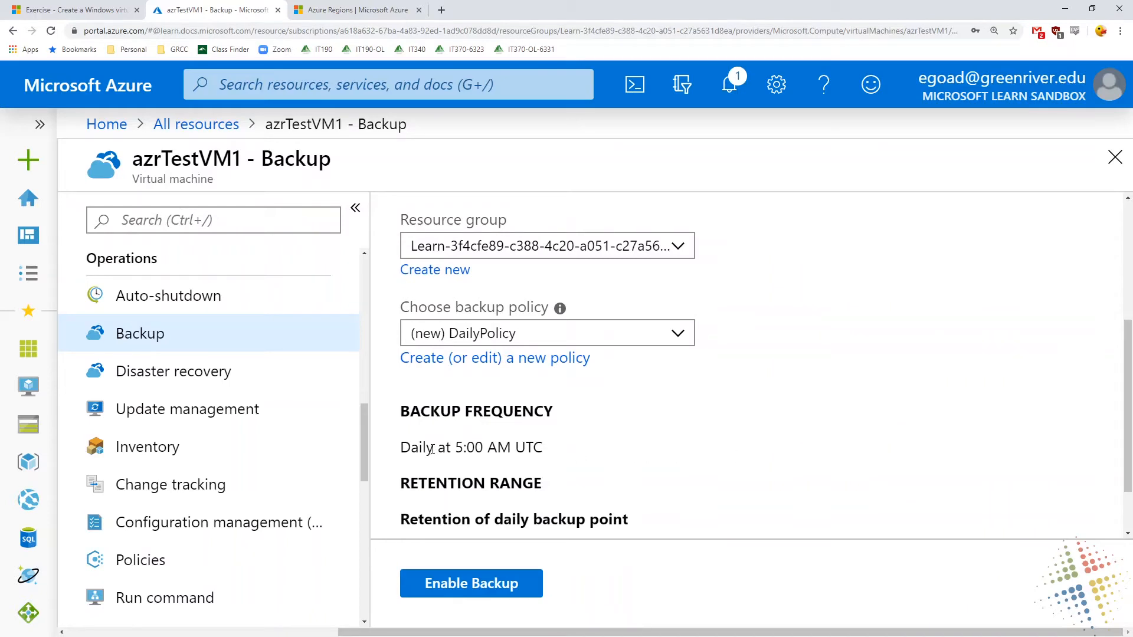
scroll(432, 449, "down", 1)
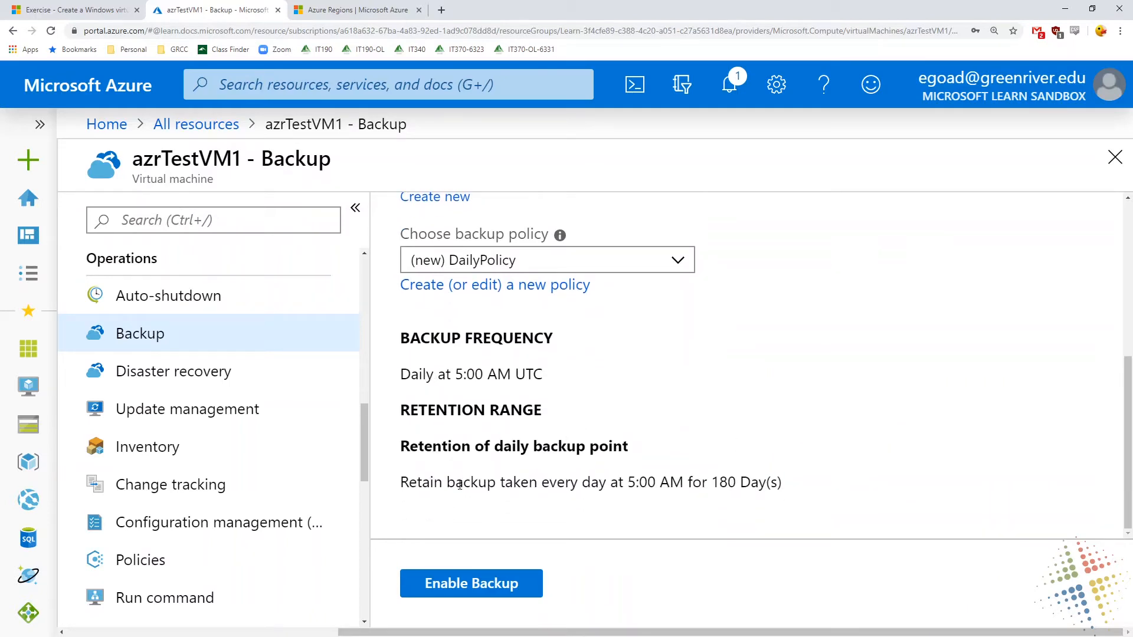
Open azrTestVM1's Disaster recovery setup, discarding the unsaved backup edits
left_click_drag(712, 482, 807, 482)
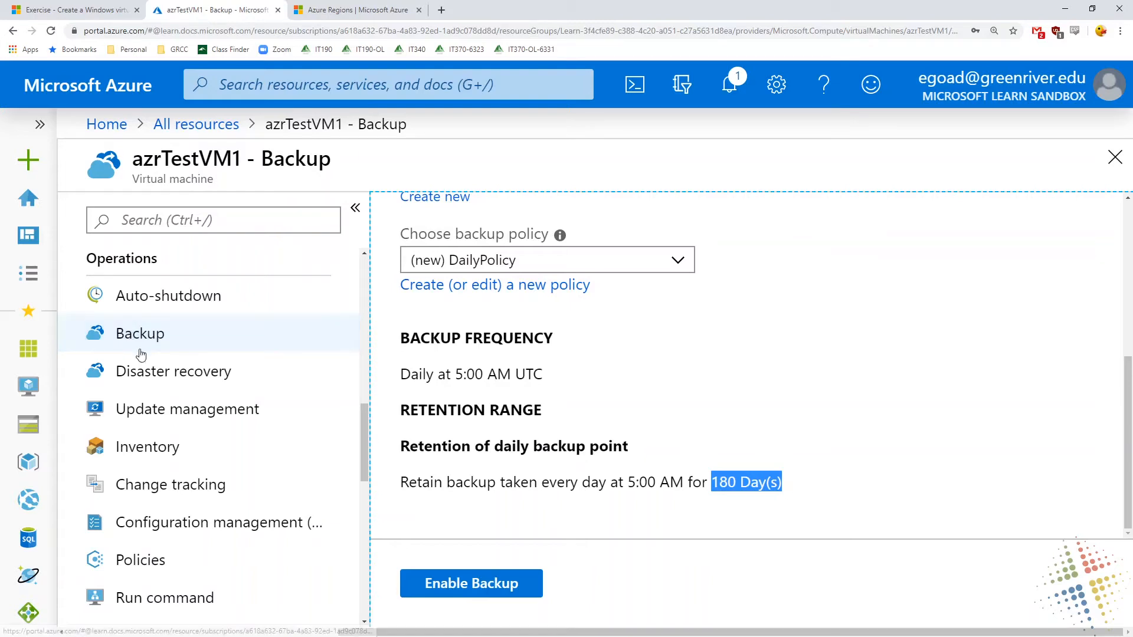
left_click(157, 370)
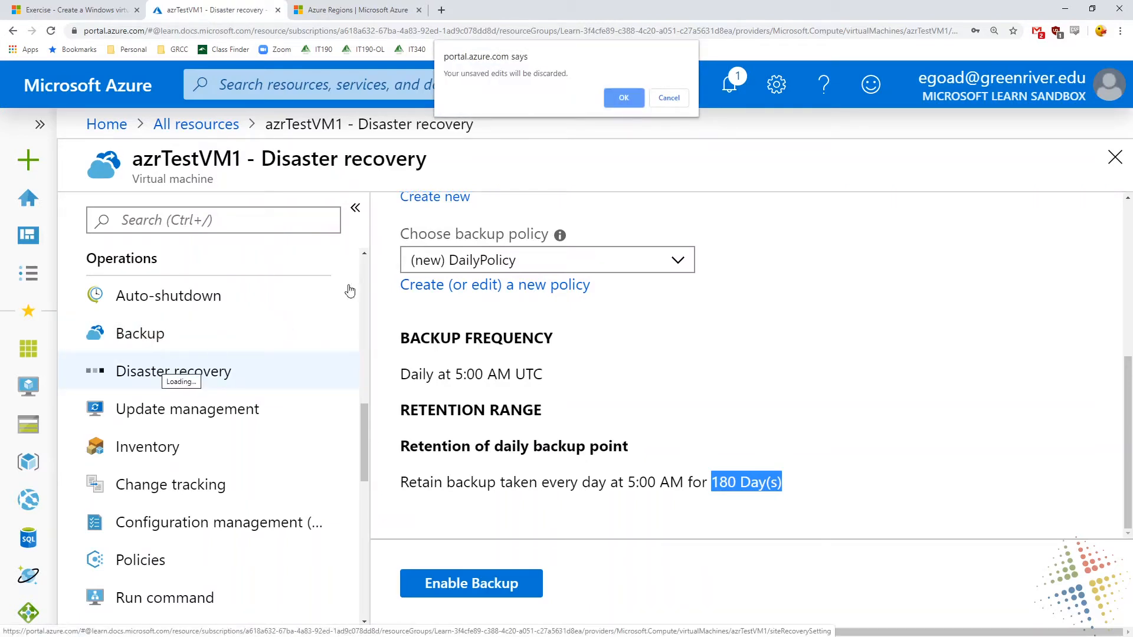
left_click(669, 99)
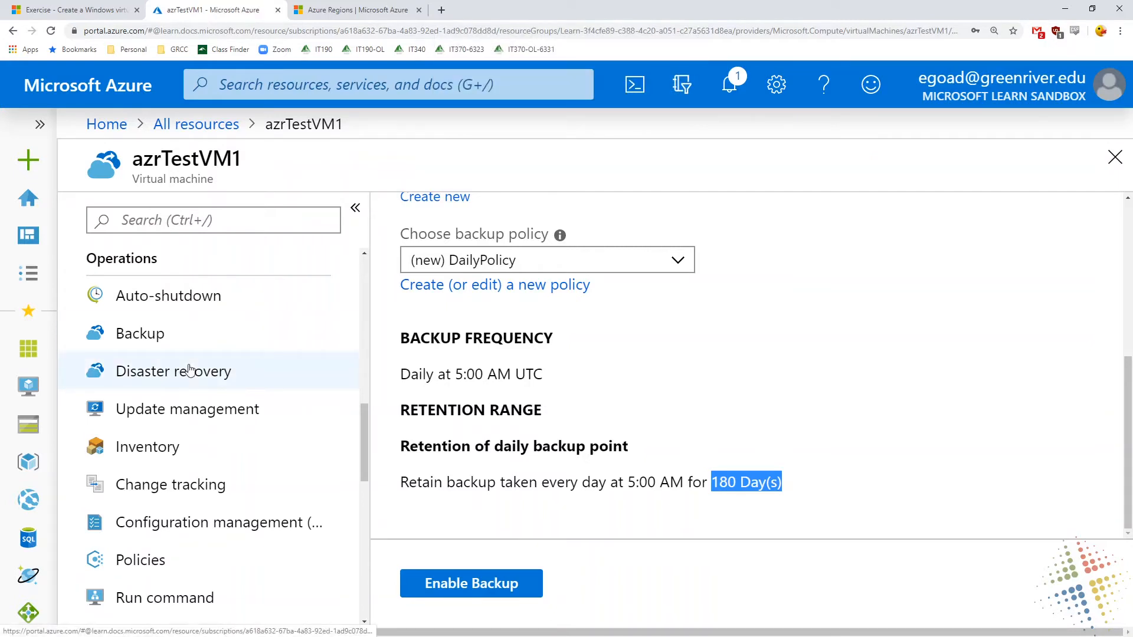
left_click(178, 384)
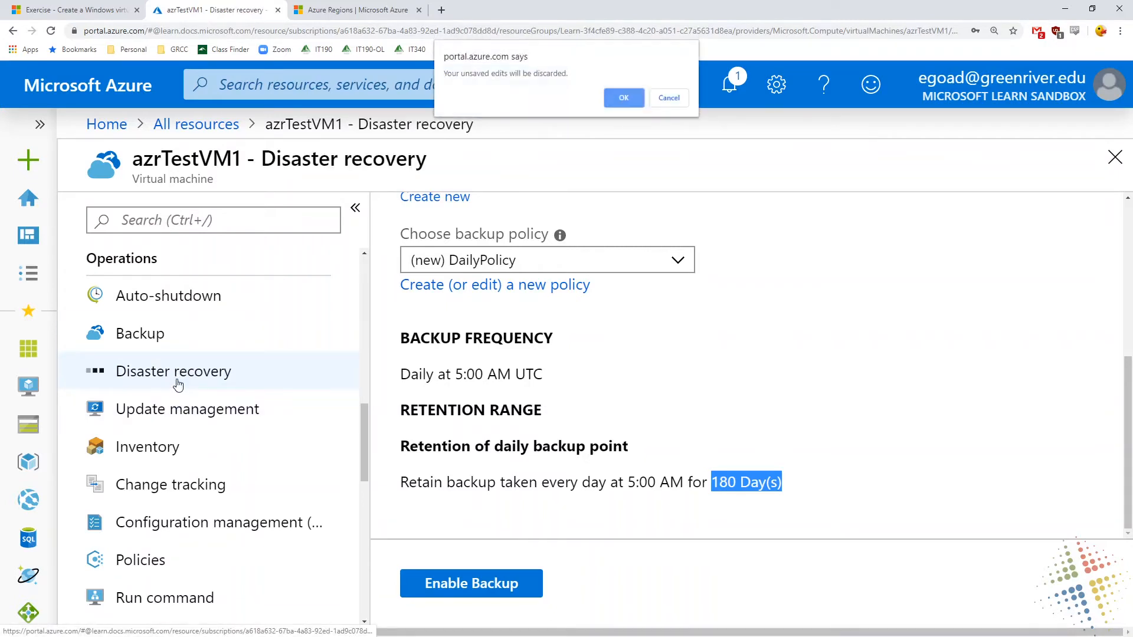
left_click(621, 99)
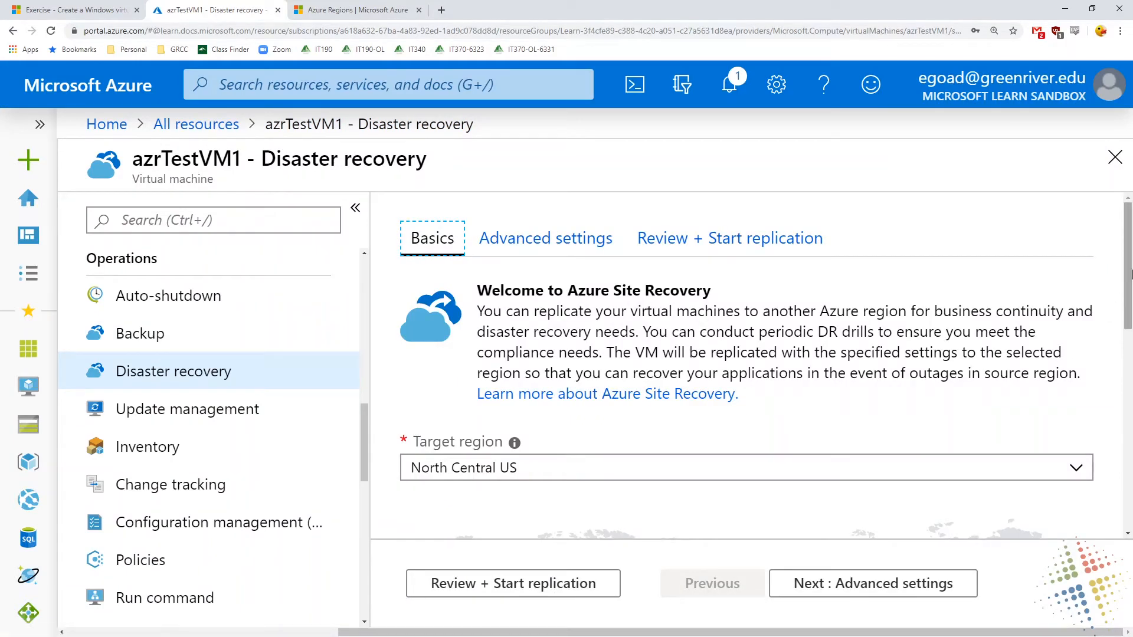
Try East US and West US as the disaster recovery target region and compare their replication paths on the map
left_click(1129, 275)
scroll(1129, 275, "down", 5)
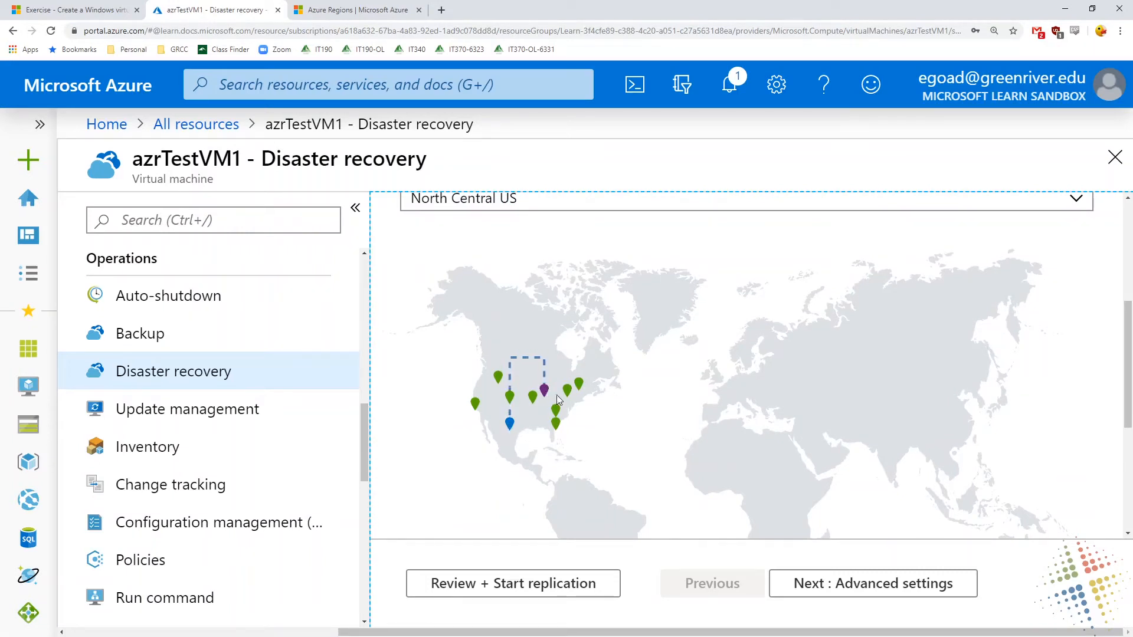
left_click_drag(1130, 352, 1129, 328)
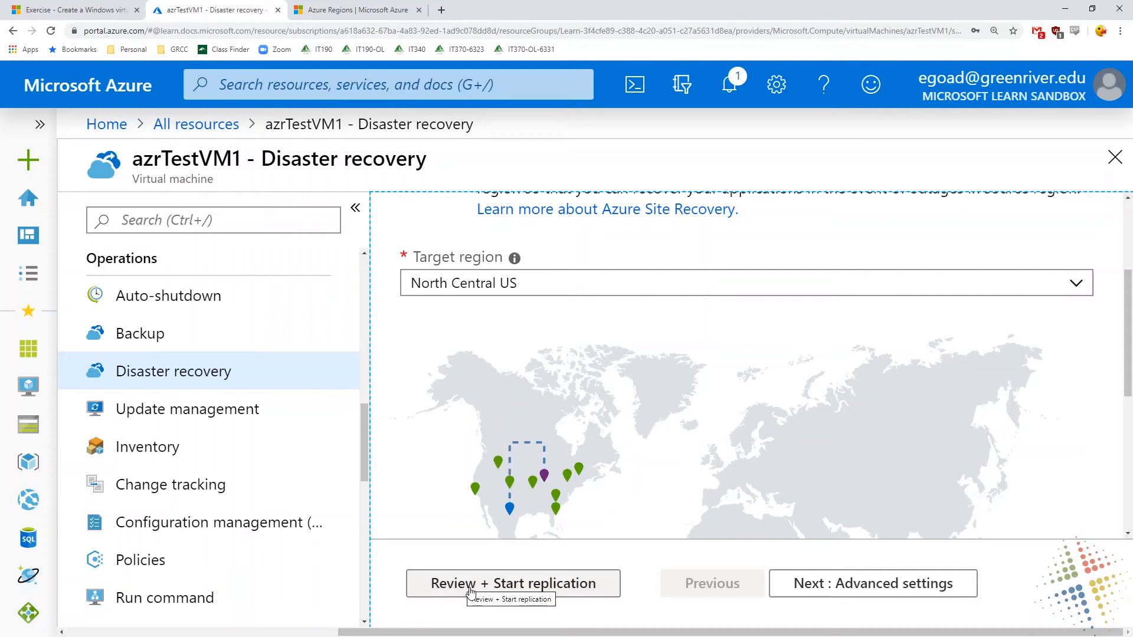
left_click(1076, 284)
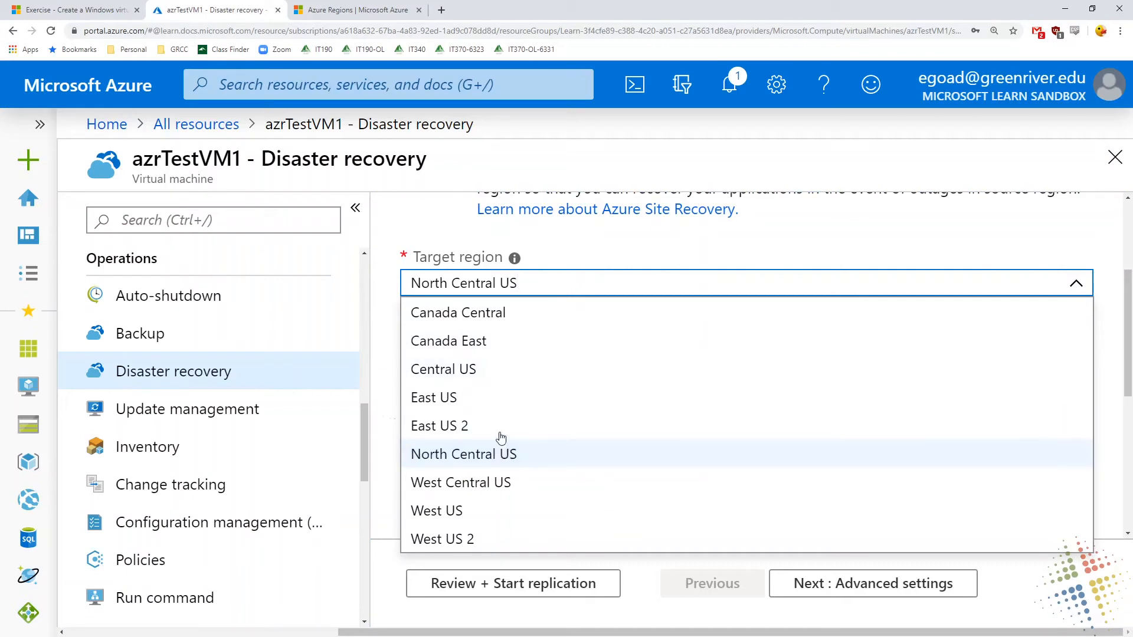
left_click(495, 399)
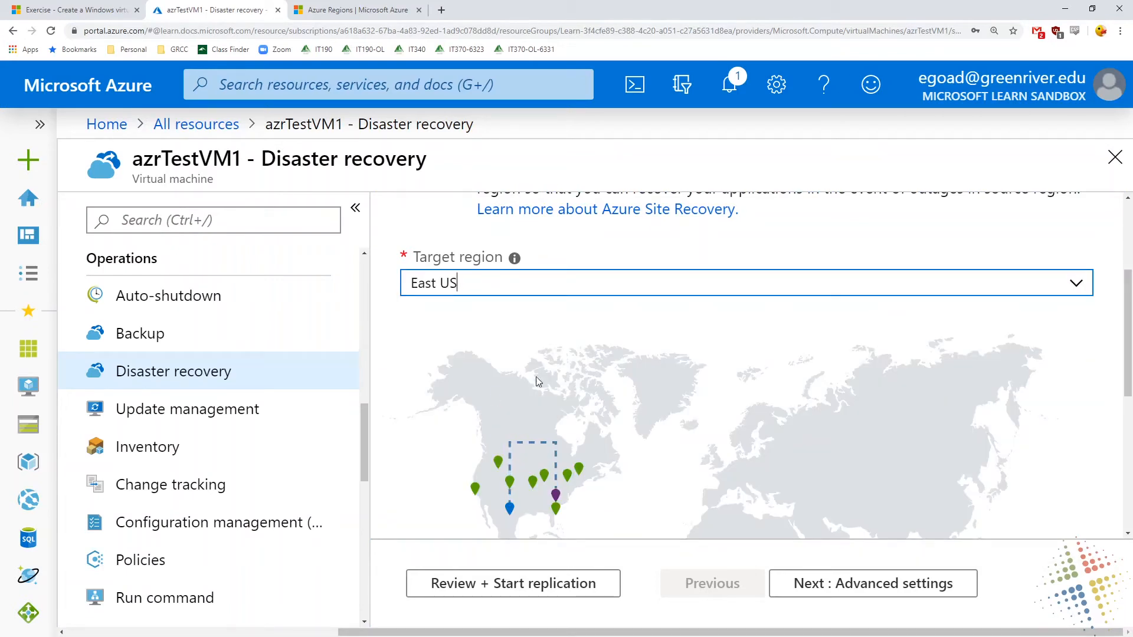
left_click(1075, 289)
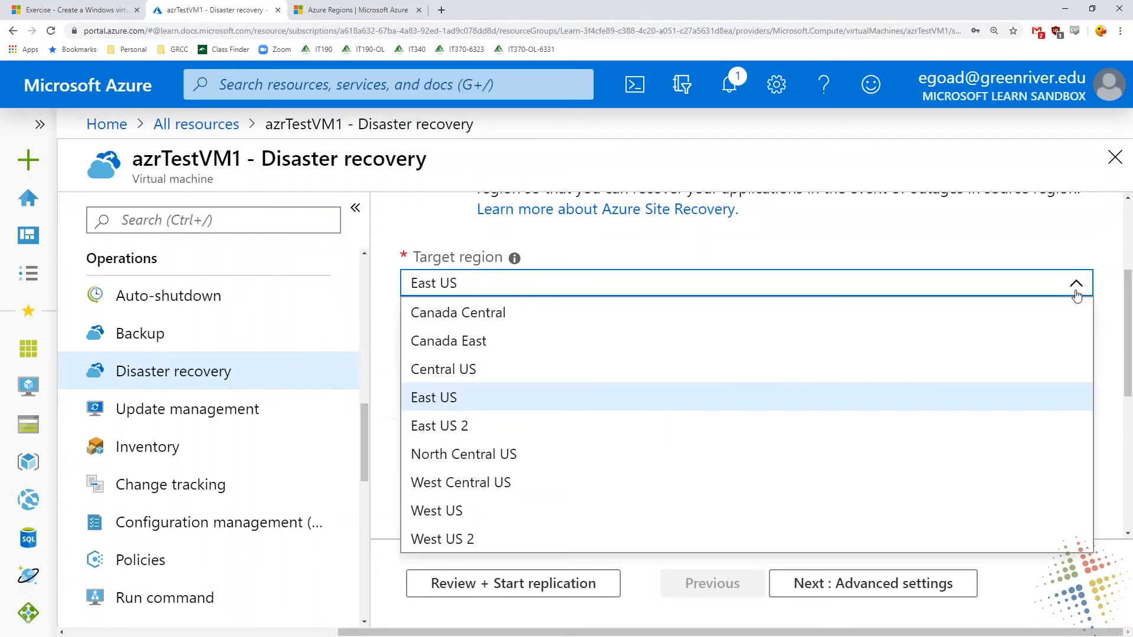
left_click(619, 511)
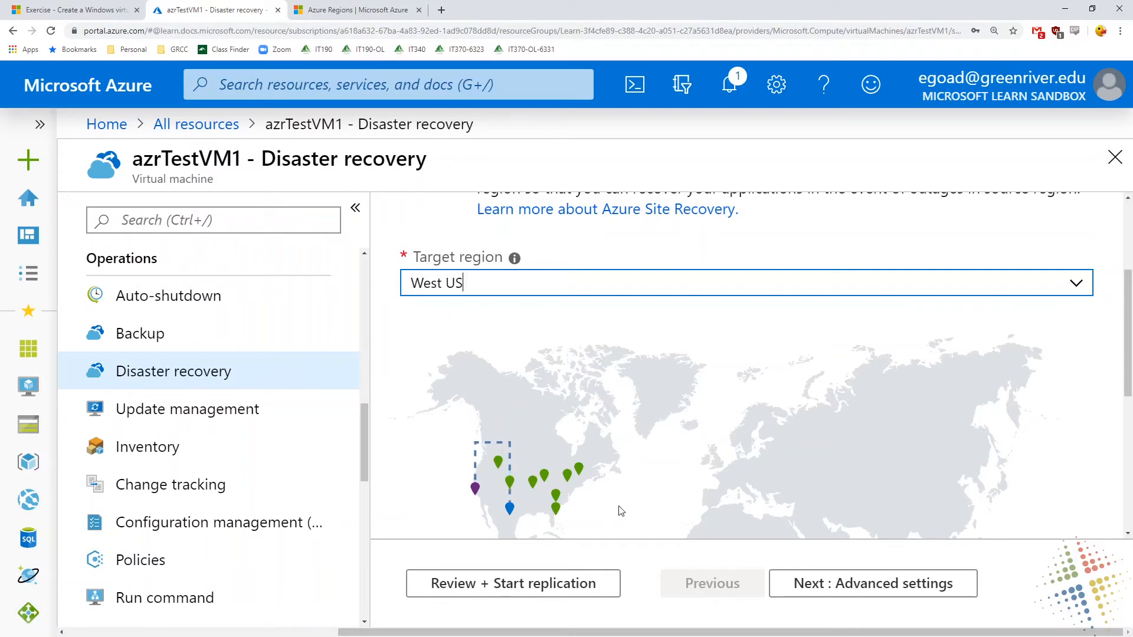
Look over azrTestVM1's Update management page, discarding the unsaved disaster recovery edits
left_click(228, 413)
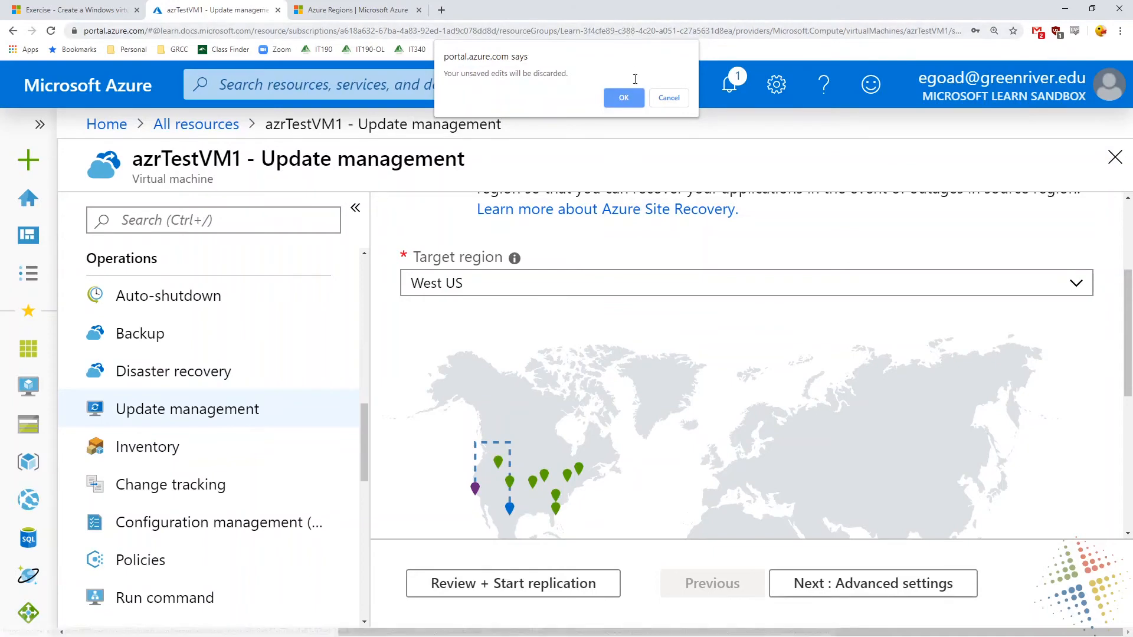
left_click(625, 95)
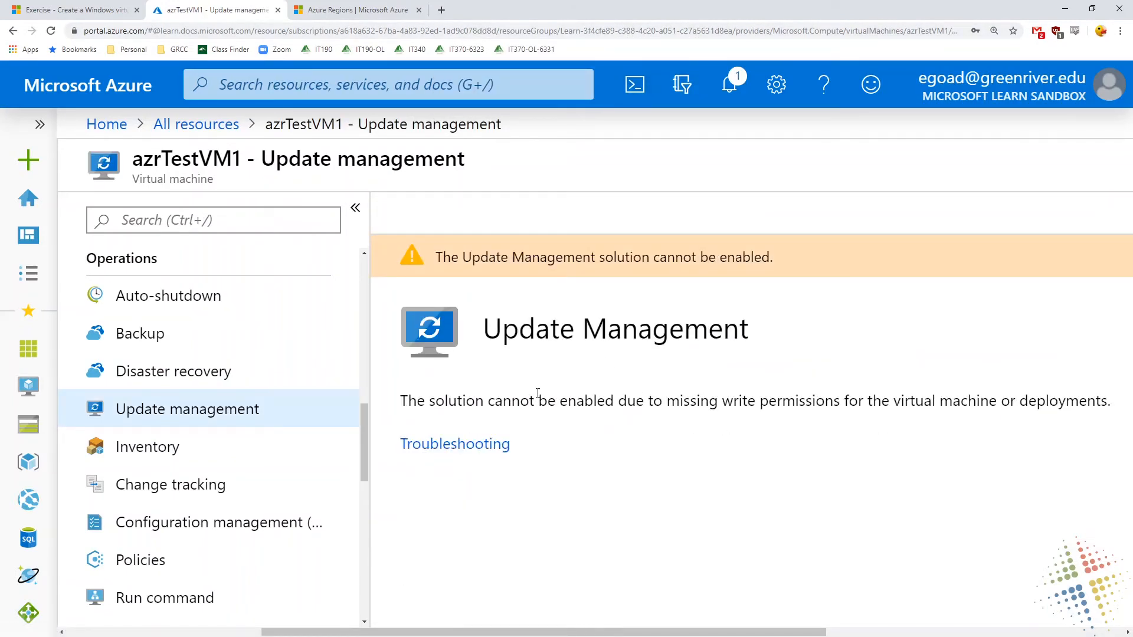
left_click_drag(537, 394, 782, 402)
left_click(845, 400)
mouse_move(581, 441)
left_mouse_down()
mouse_move(604, 479)
mouse_move(643, 451)
mouse_move(718, 445)
mouse_move(688, 465)
left_mouse_up()
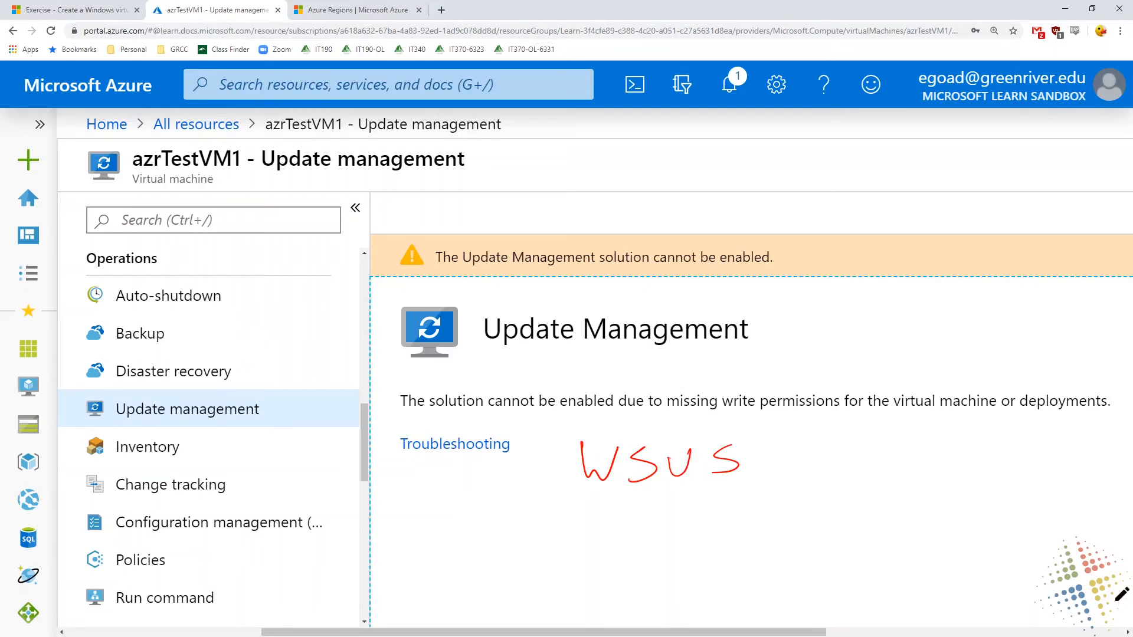
key("Escape")
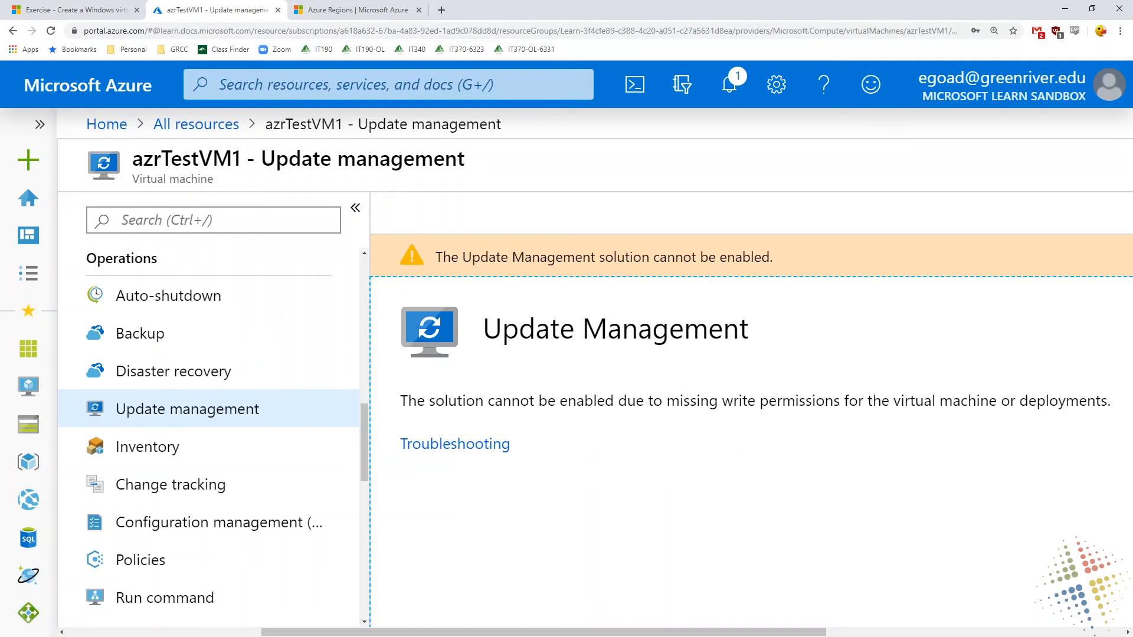
Look over azrTestVM1's Inventory, Change tracking, Configuration management, Policies and Run command pages
left_click(241, 445)
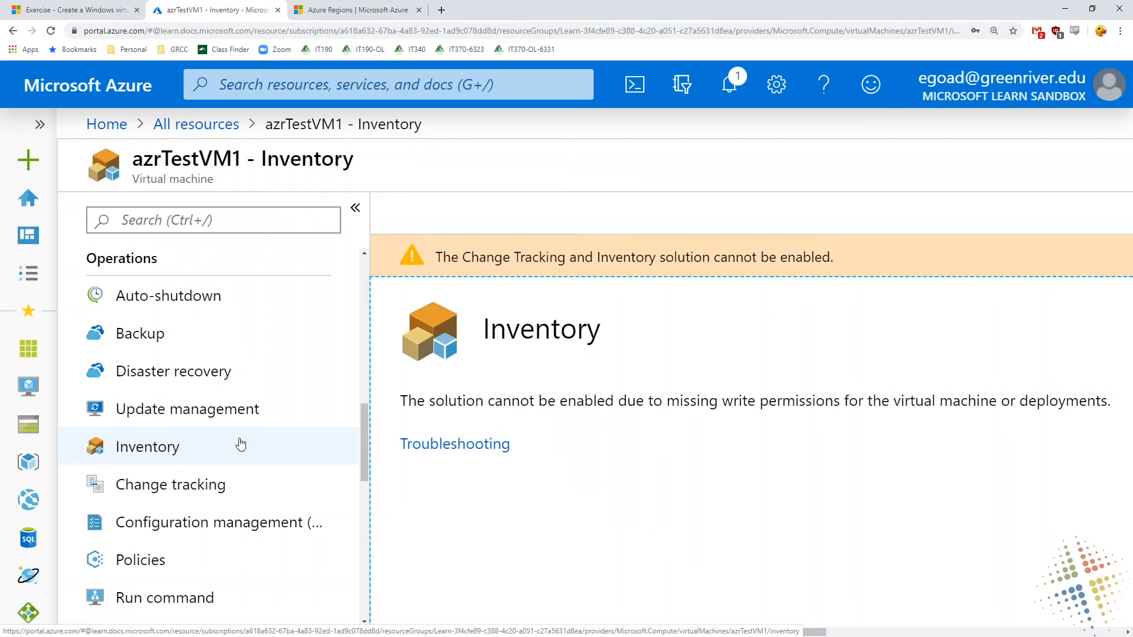
left_click(204, 488)
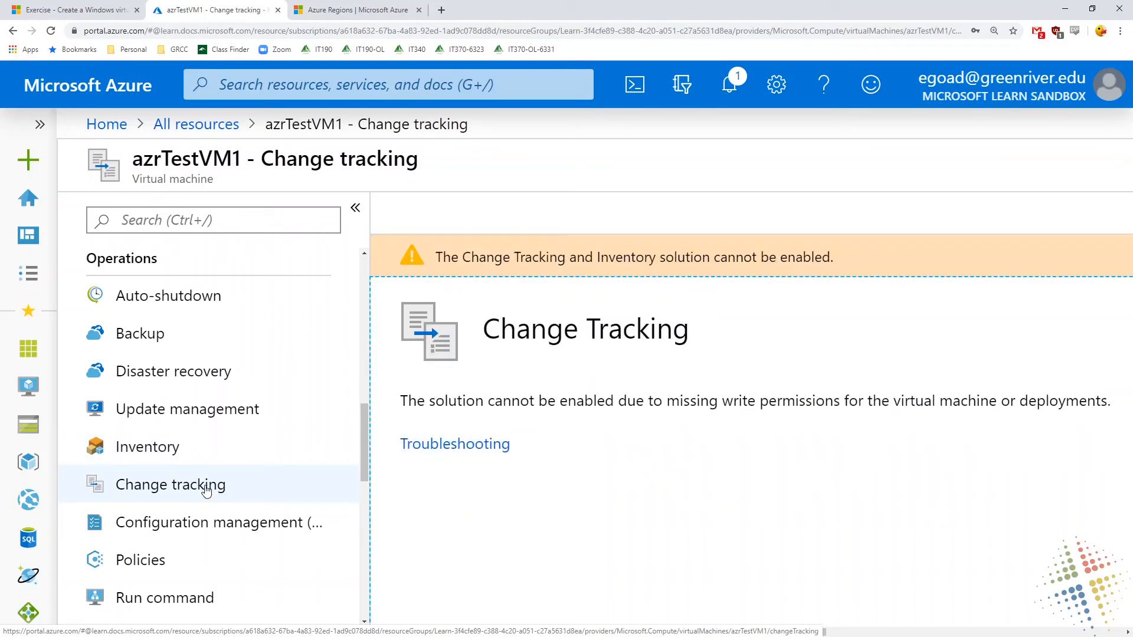
left_click(223, 524)
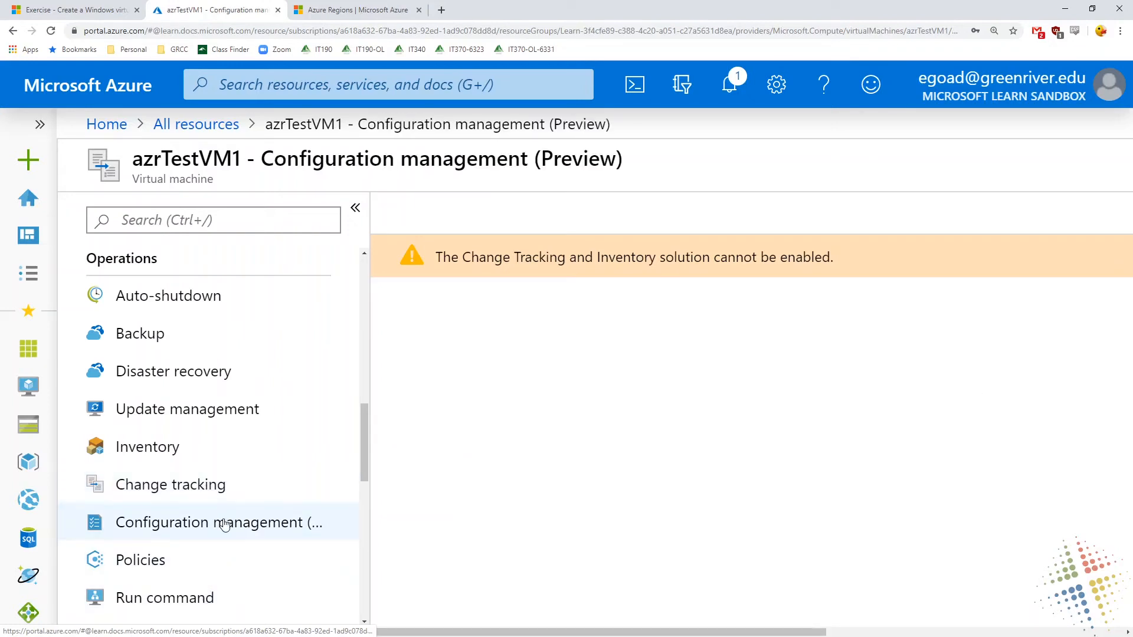
scroll(224, 526, "down", 2)
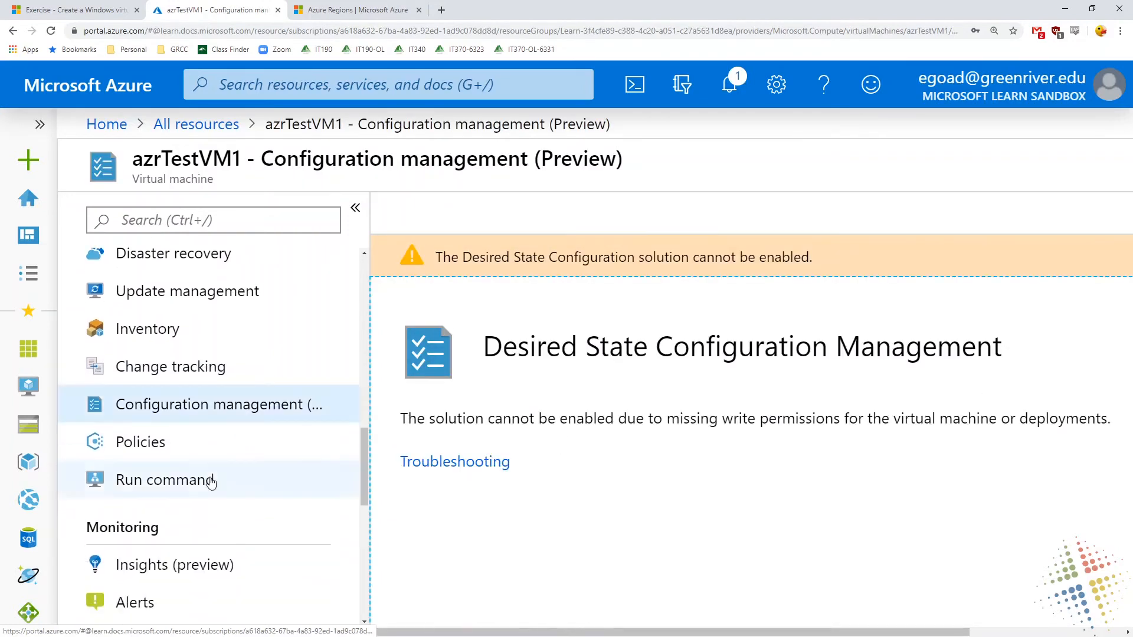
left_click(194, 448)
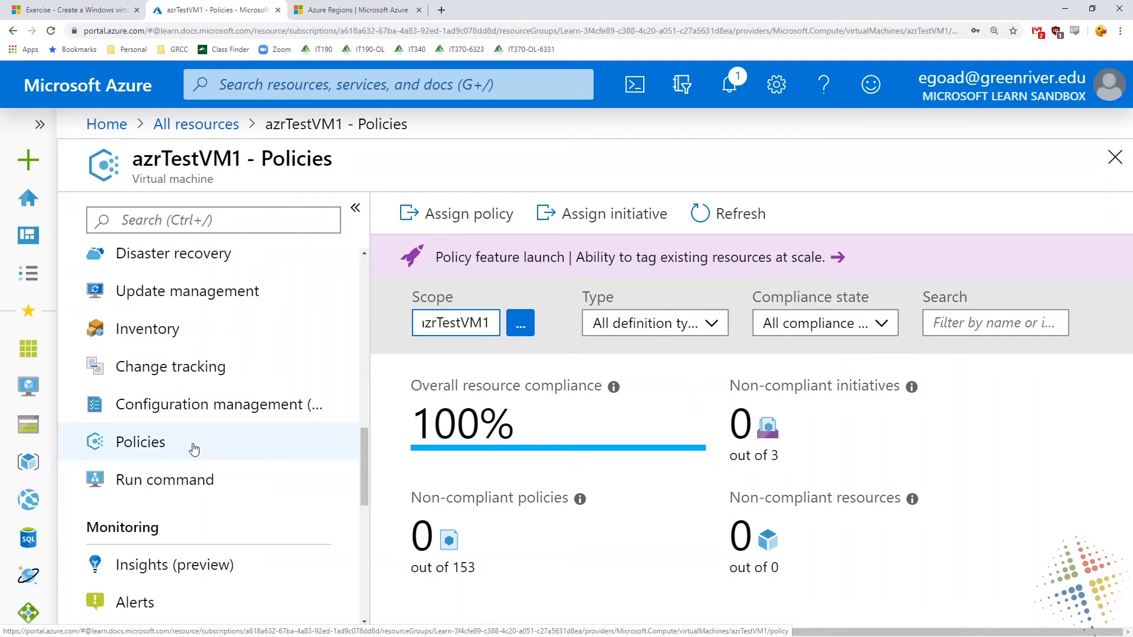
left_click(224, 484)
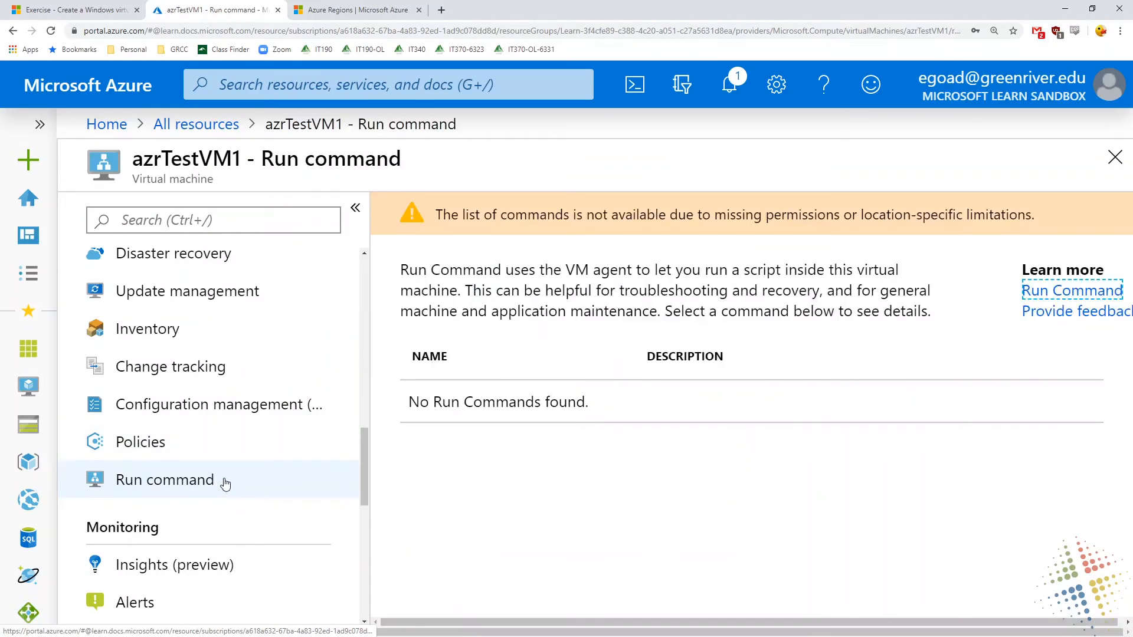
Open the Reset password page among azrTestVM1's Support + troubleshooting settings
scroll(224, 483, "down", 3)
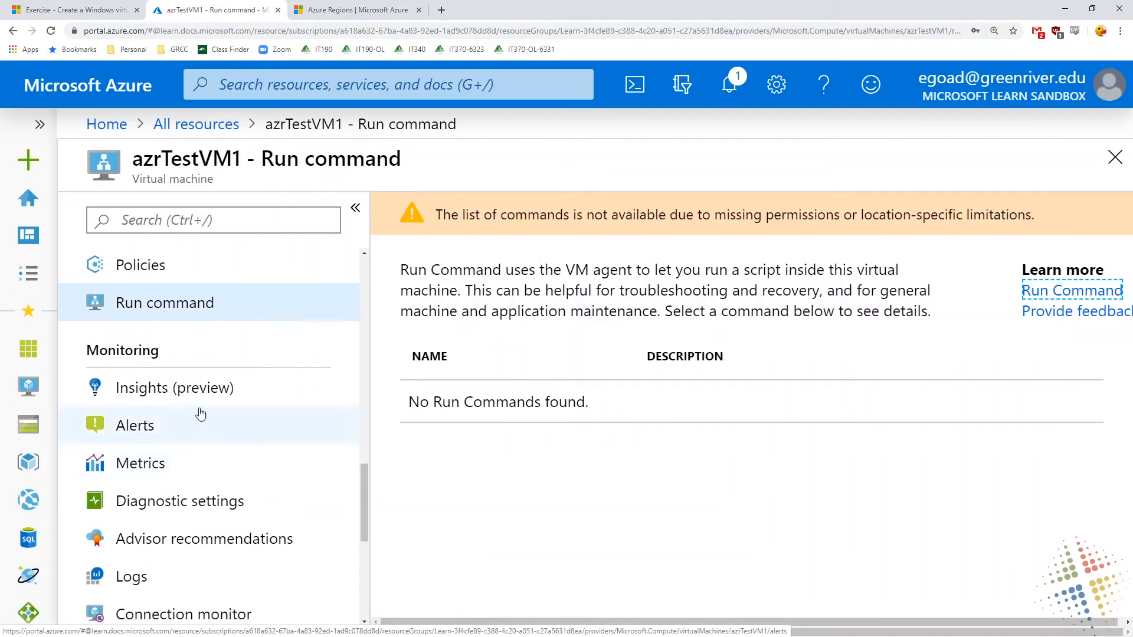
scroll(206, 437, "down", 3)
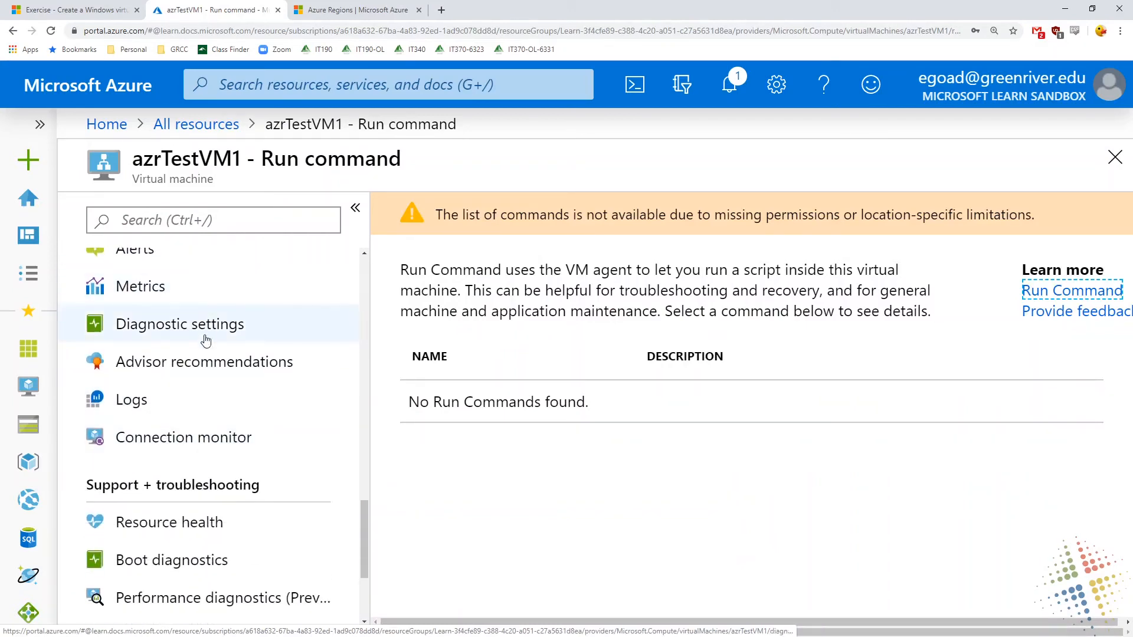
scroll(185, 498, "down", 3)
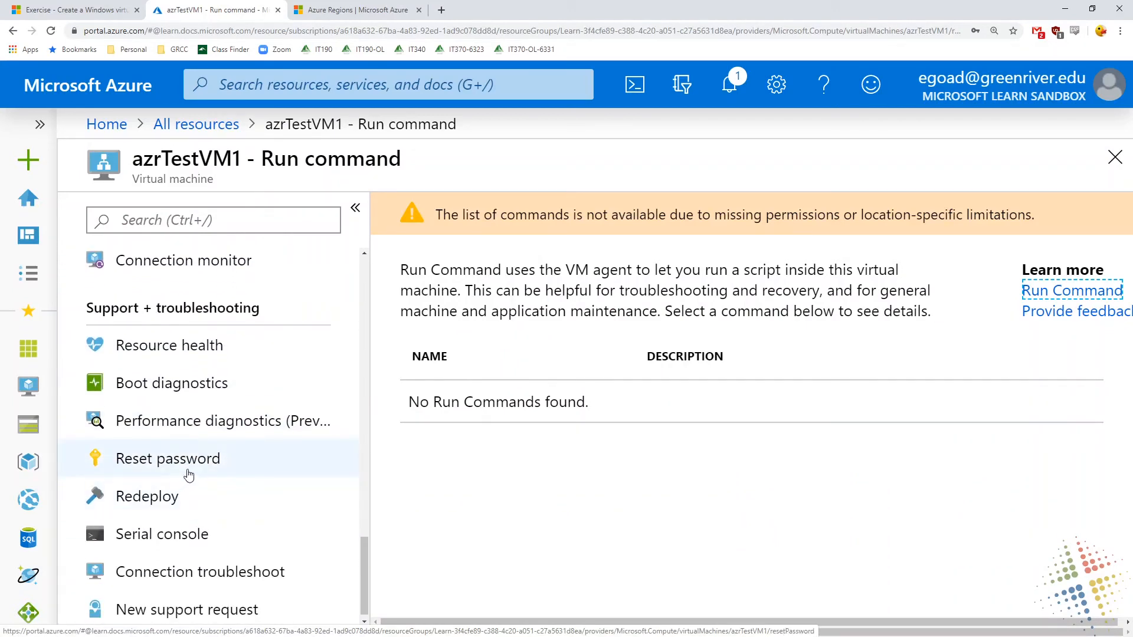
left_click(224, 473)
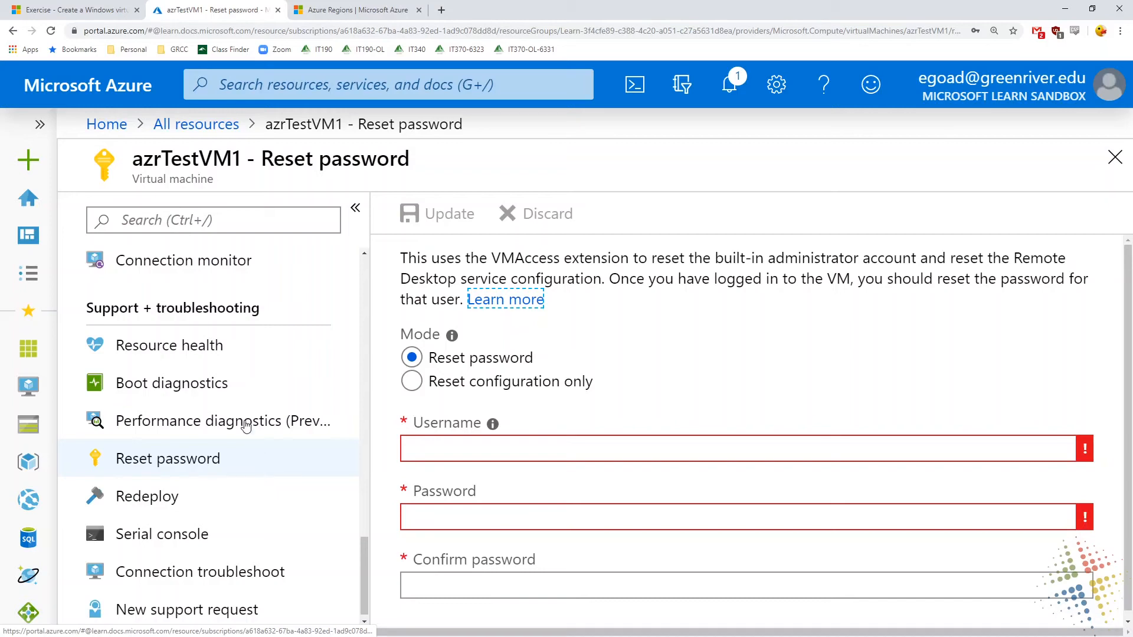
Submit a Reset password update for the username newAdmin, entering and confirming the account password
left_click(601, 445)
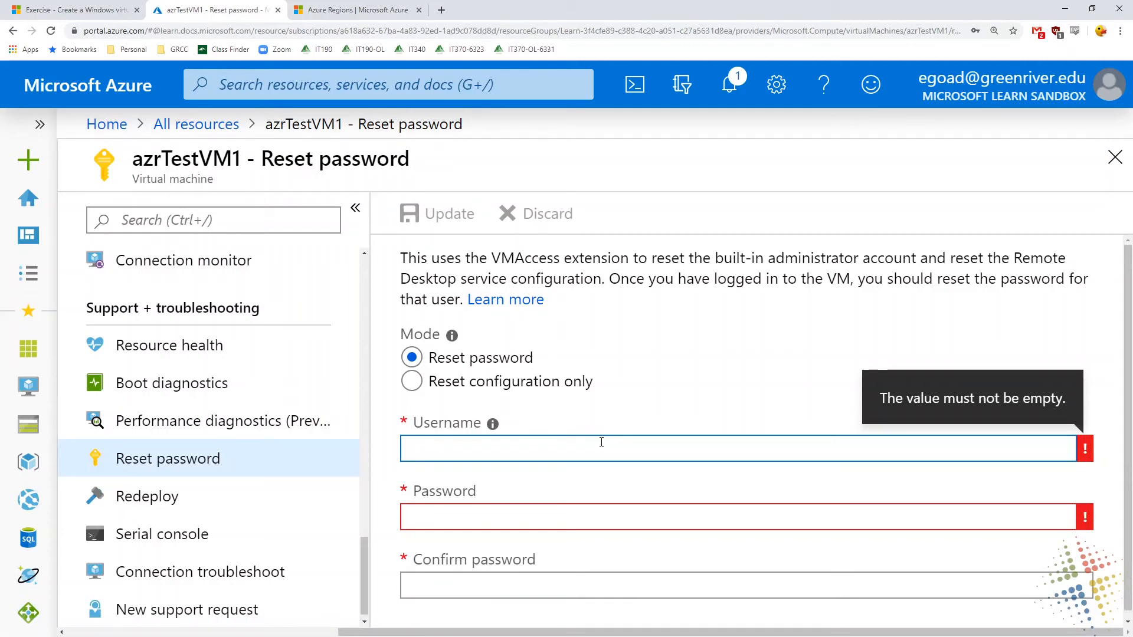
type("newAdmin")
key("Tab")
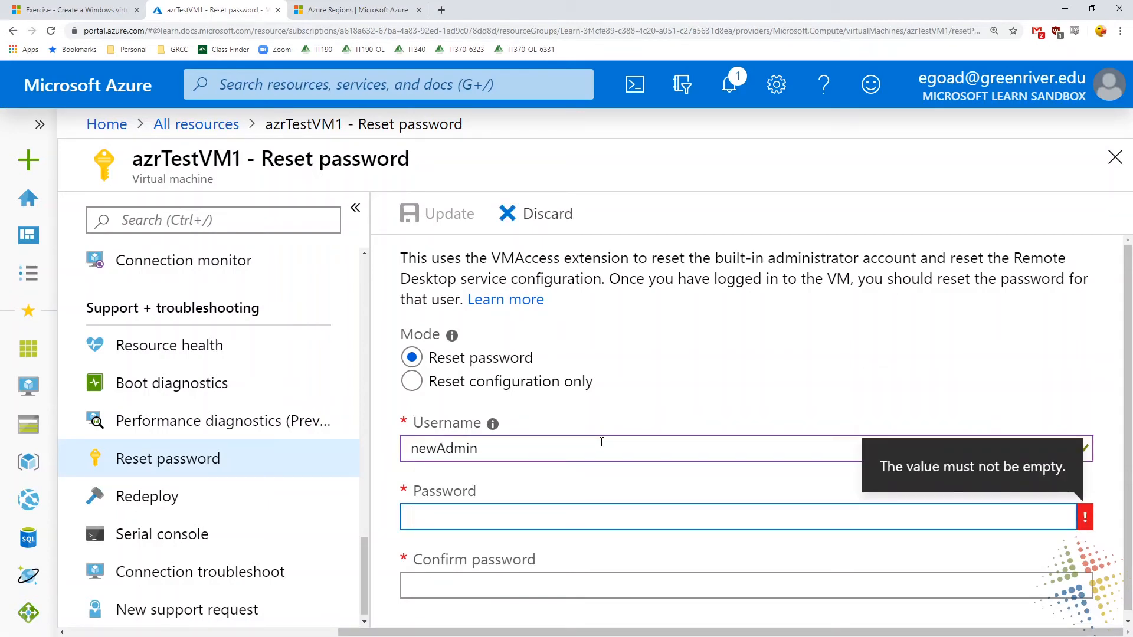
type("************")
key("Tab")
type("**********")
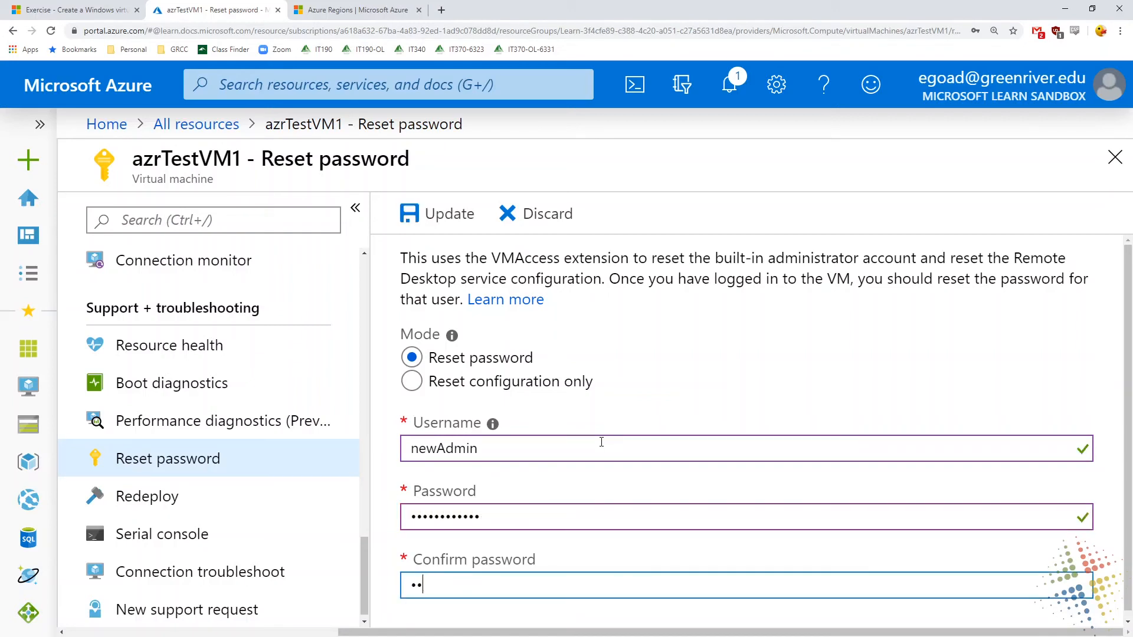
type("**")
left_click(443, 214)
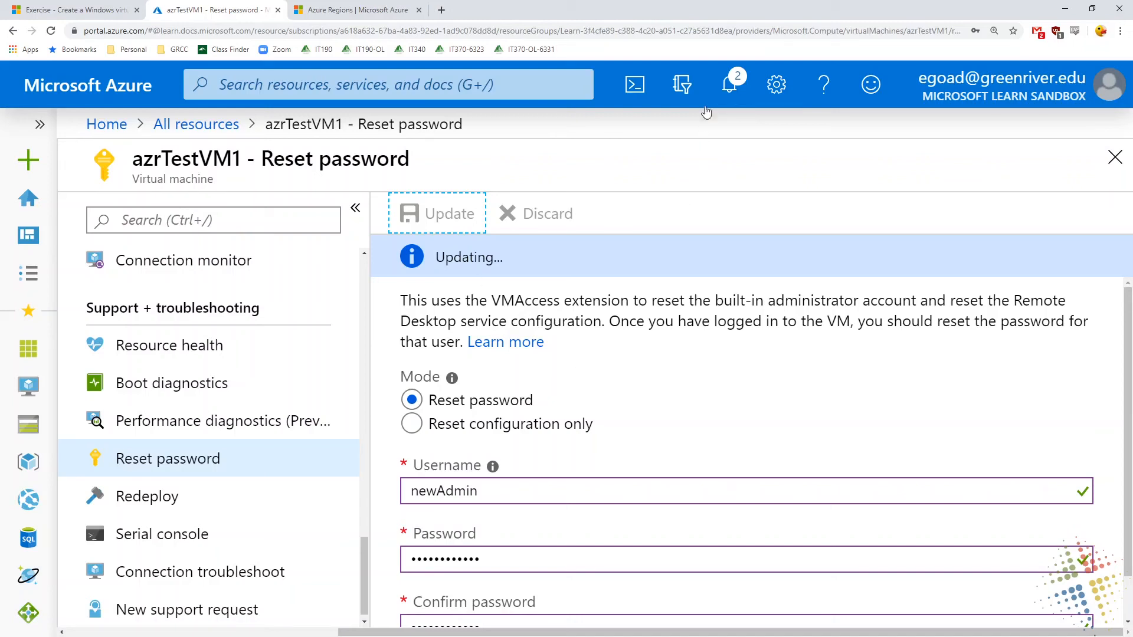
Return to the All resources list and look over the resources created with azrTestVM1
scroll(185, 457, "up", 20)
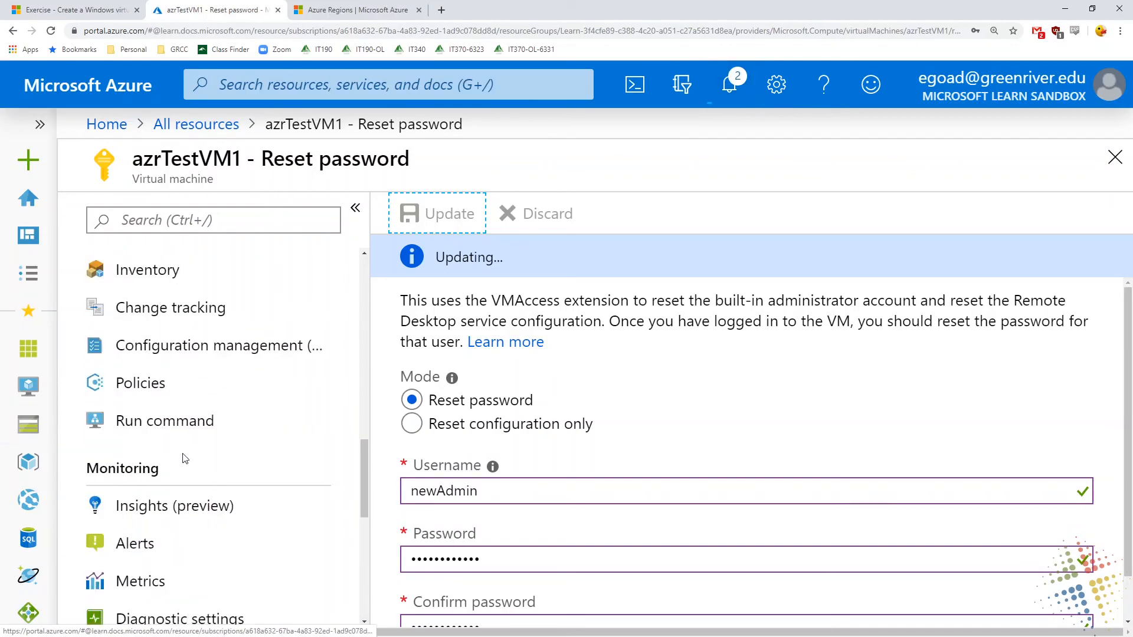
left_click(202, 125)
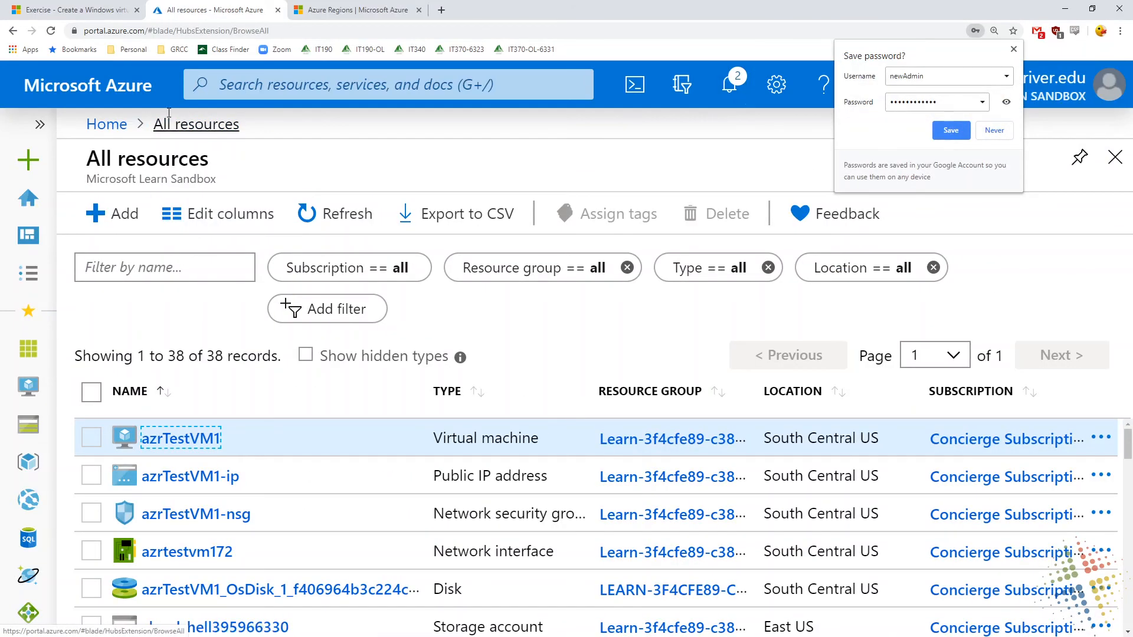
scroll(380, 466, "down", 2)
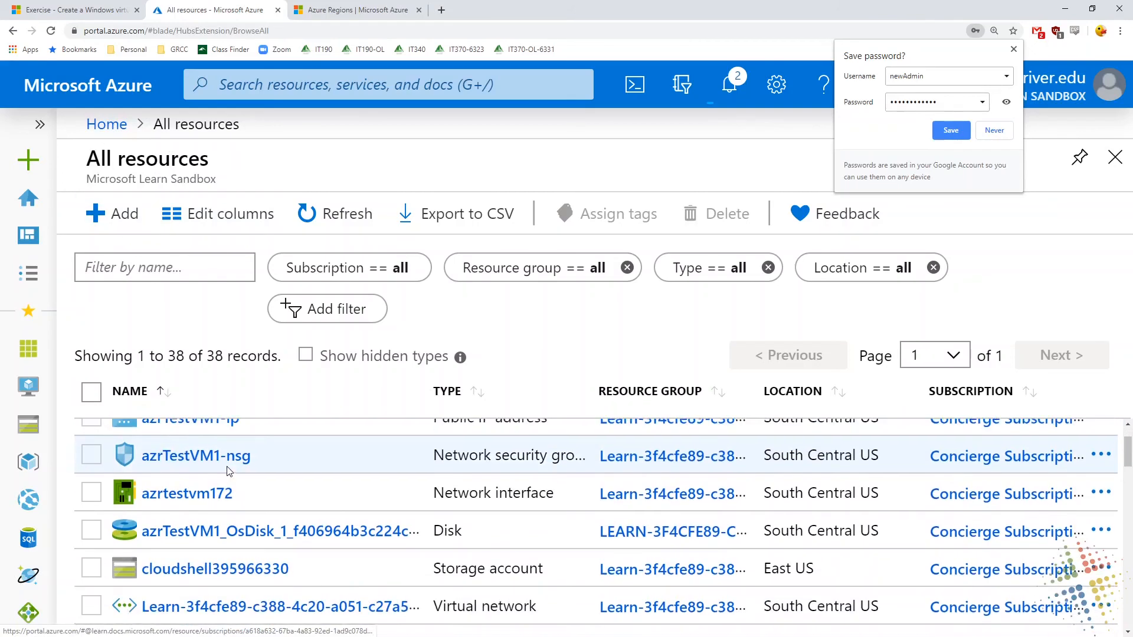
scroll(379, 466, "up", 2)
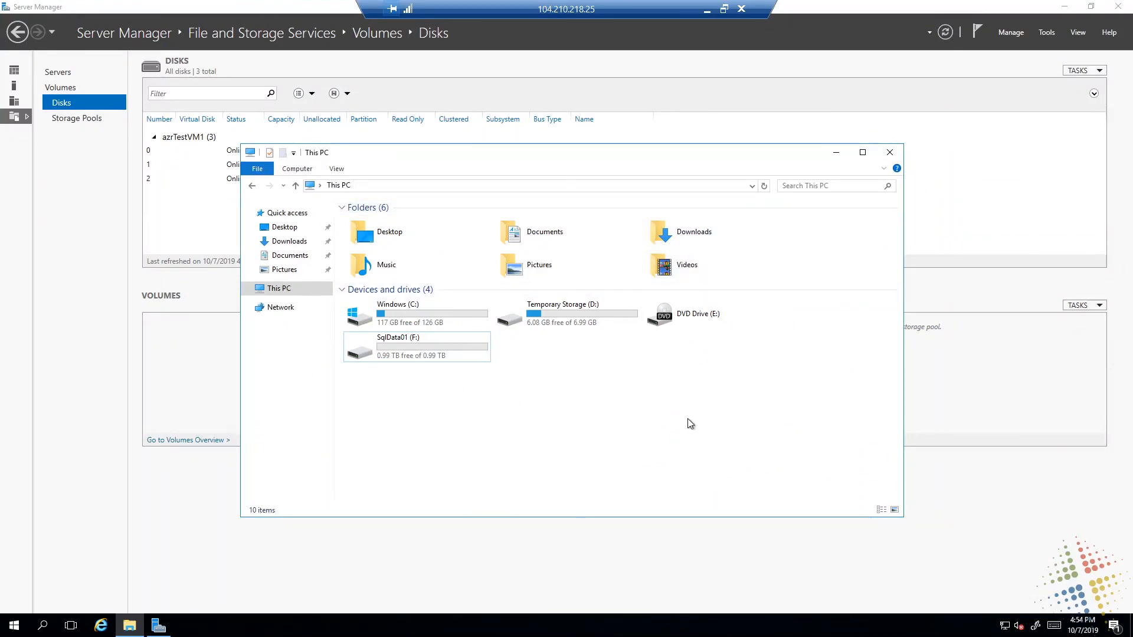
Select the SqlData01 (F:) drive in azrTestVM1's Remote Desktop session and restore the session from full screen to a window
left_click(382, 351)
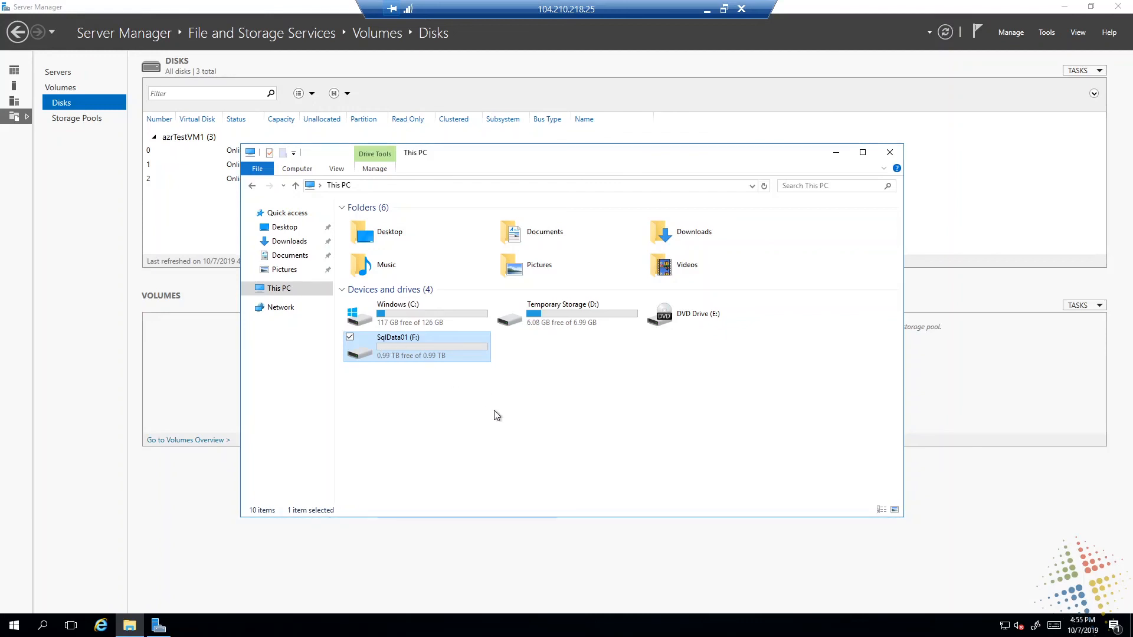
double_click(603, 9)
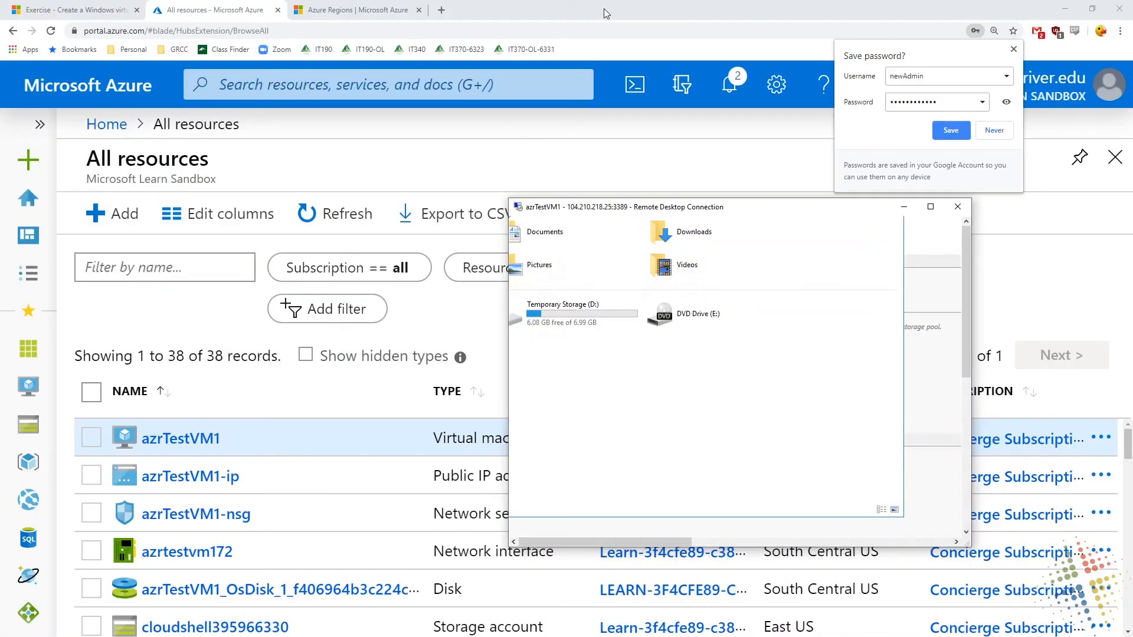